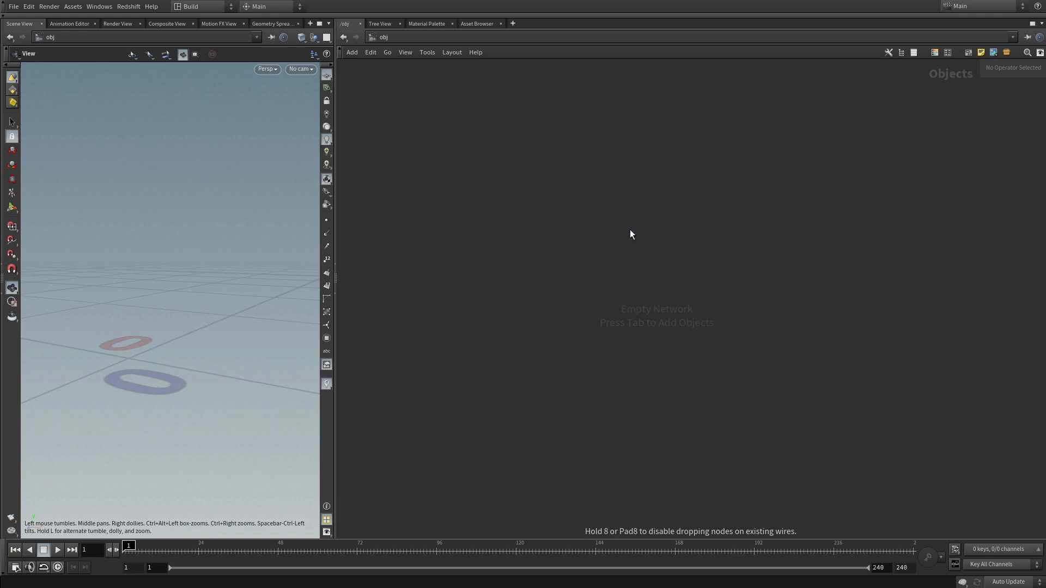
Step: Place a Geometry object in the empty object network and name it Skull
click(614, 211)
click(659, 215)
text(Skull)
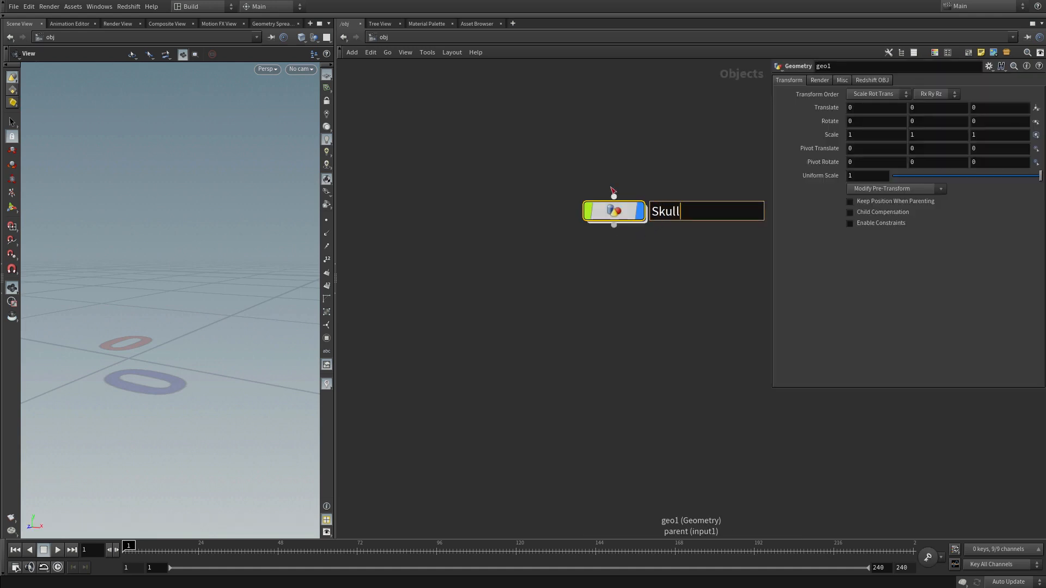
key(Return)
mouse_move(621, 213)
drag(621, 213, 572, 186)
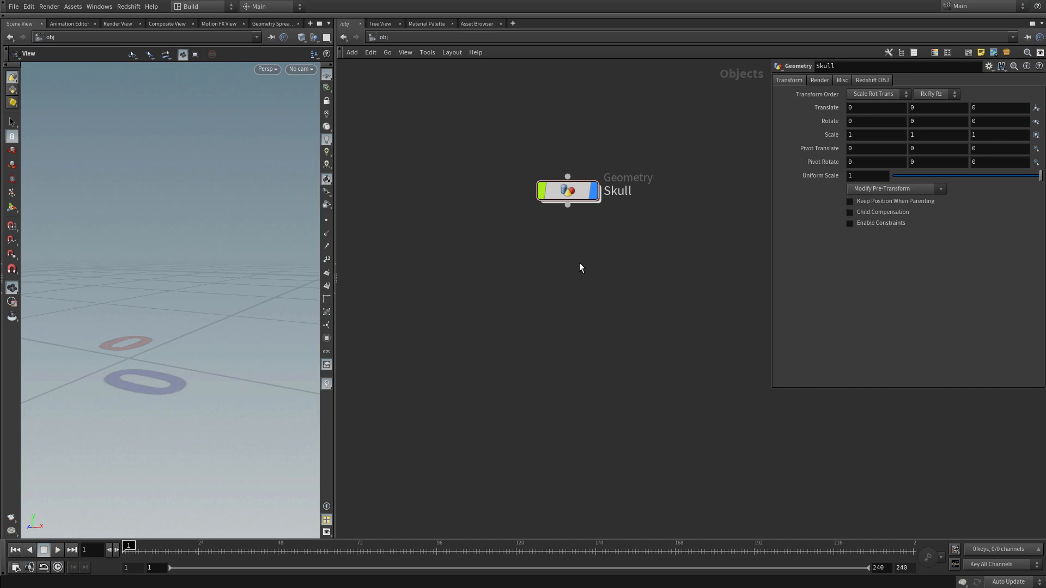
Step: Enter the Skull object and add a File node to its network
double_click(569, 189)
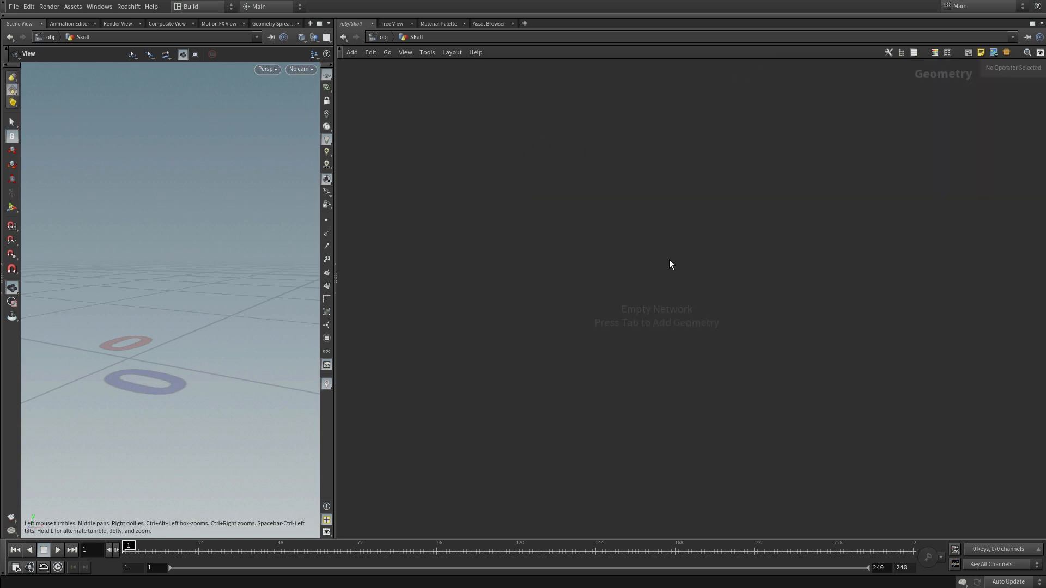
key(Tab)
text(file)
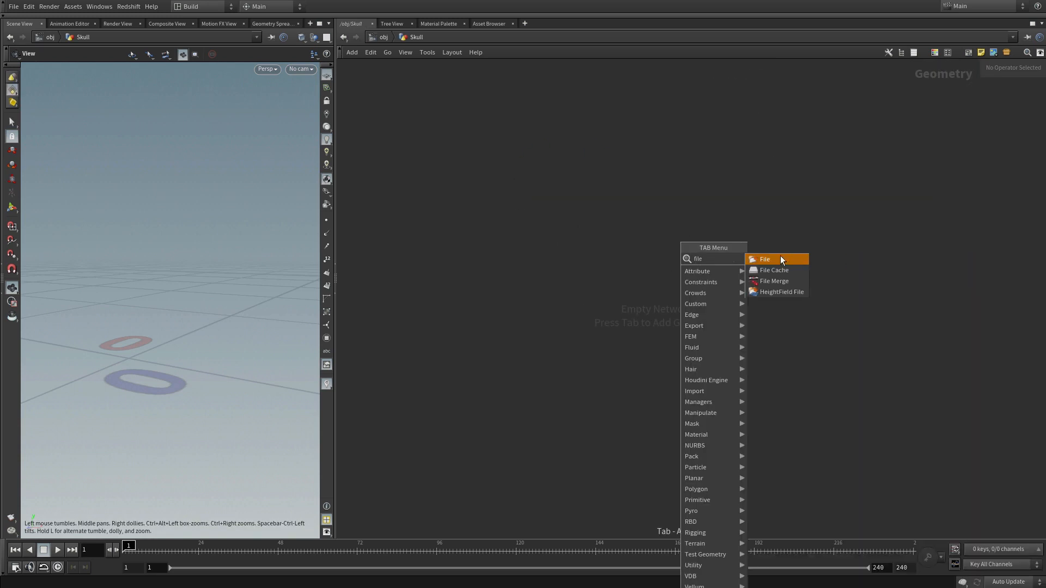
click(780, 258)
click(623, 210)
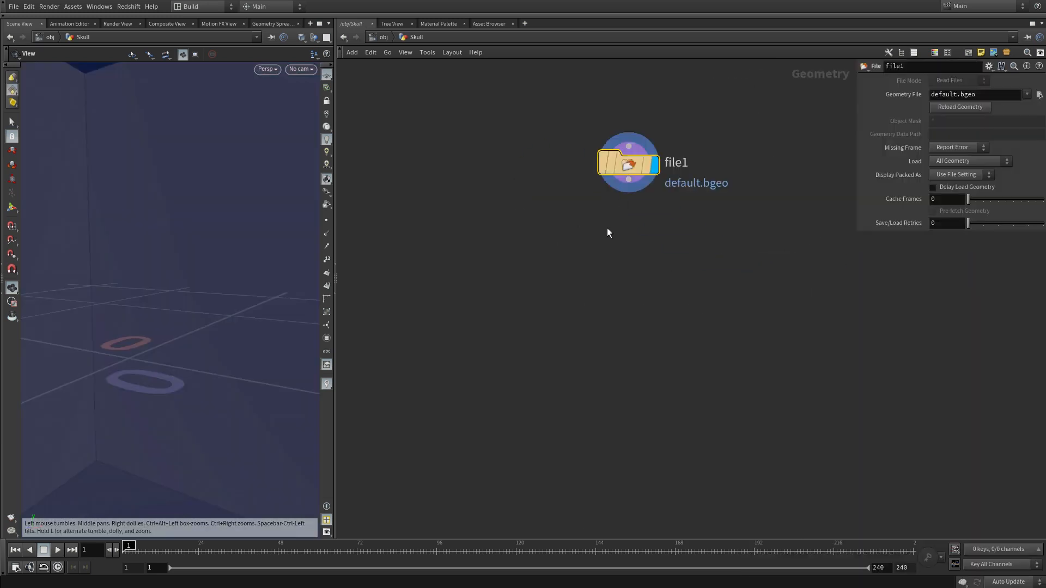
Step: Load AixteriorBetaSkull_SDiv1.obj from $HIP/AixteriorBetaSkull/ as the geometry file of the File node
click(1039, 95)
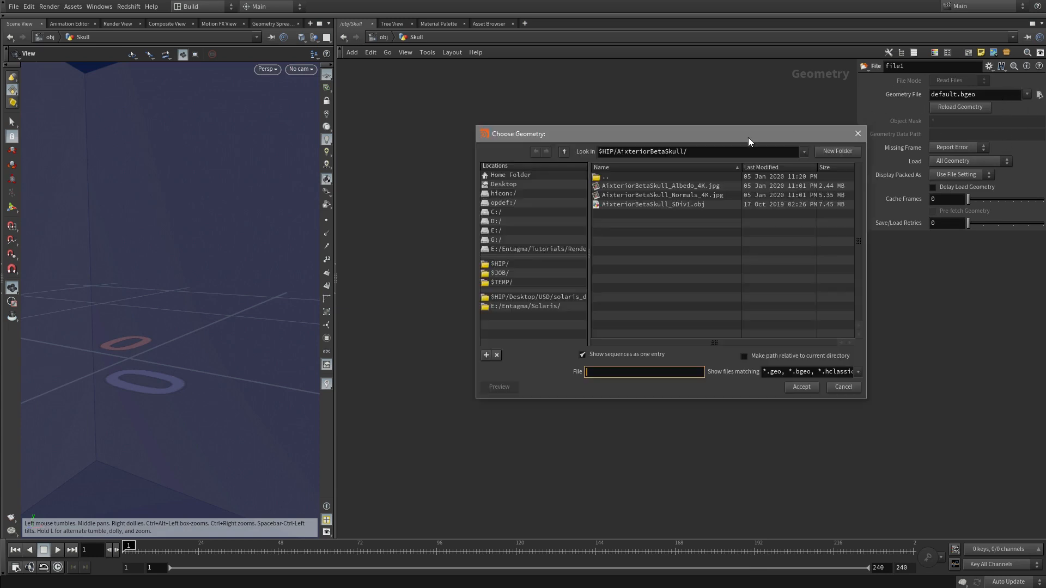
click(665, 204)
click(801, 387)
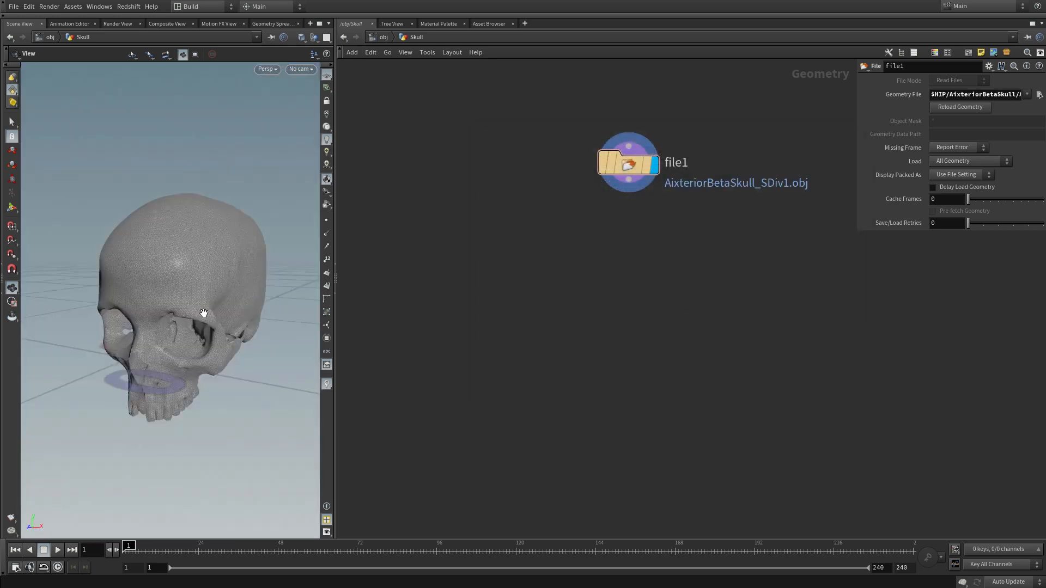
Step: Add a Null node below file1 and wire the file1 output into it
key(Tab)
text(null)
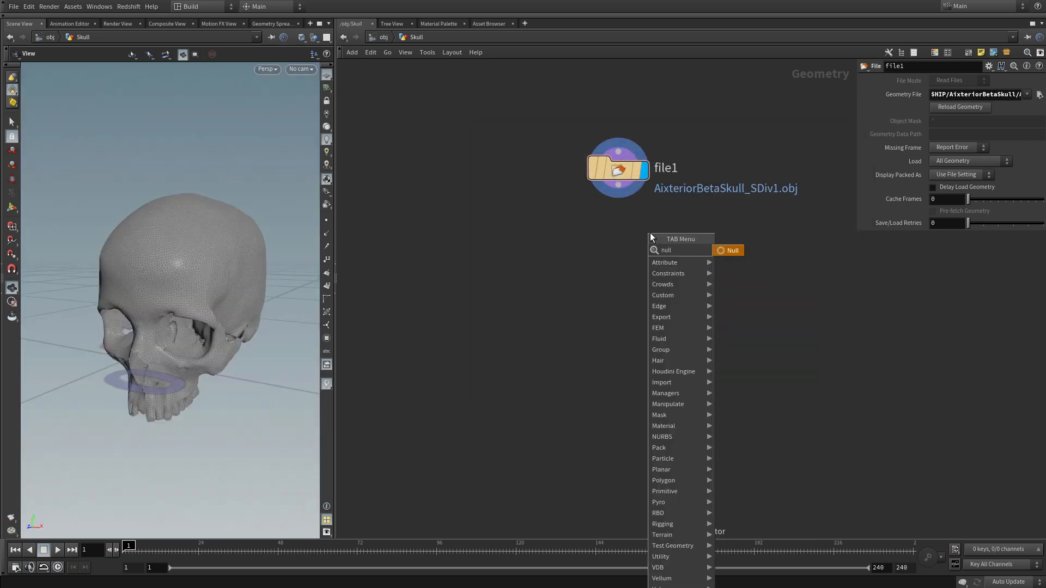
key(Return)
click(626, 265)
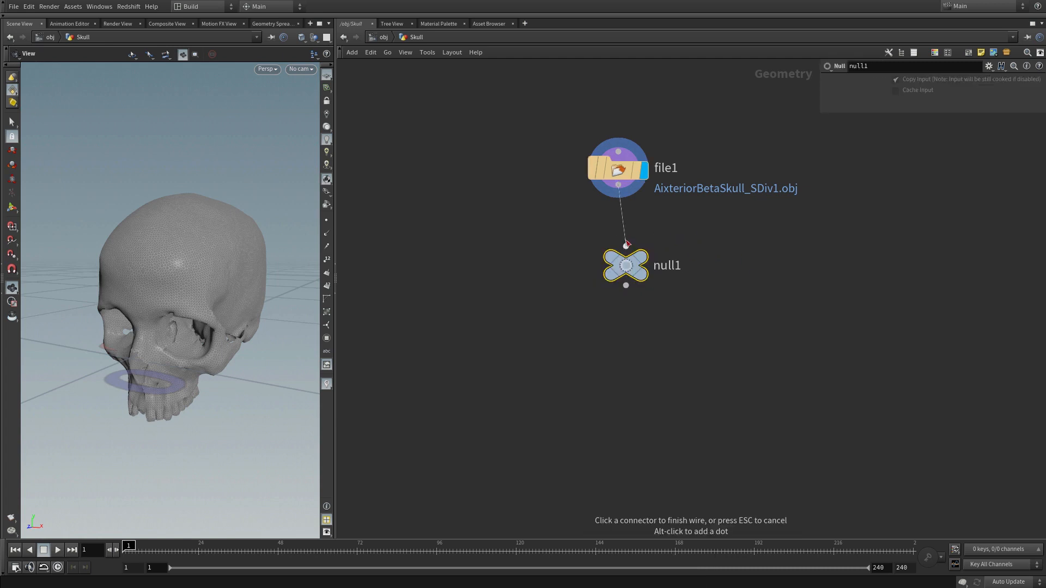
Step: Rename the null node OUT, make it the displayed node and align it directly beneath file1
double_click(675, 265)
text(OU)
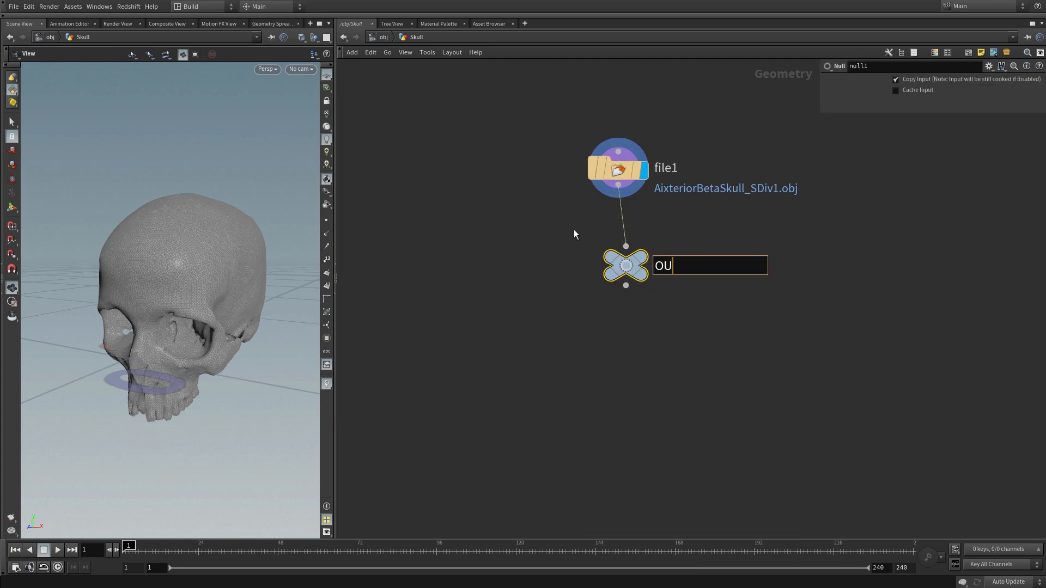
text(T)
click(666, 419)
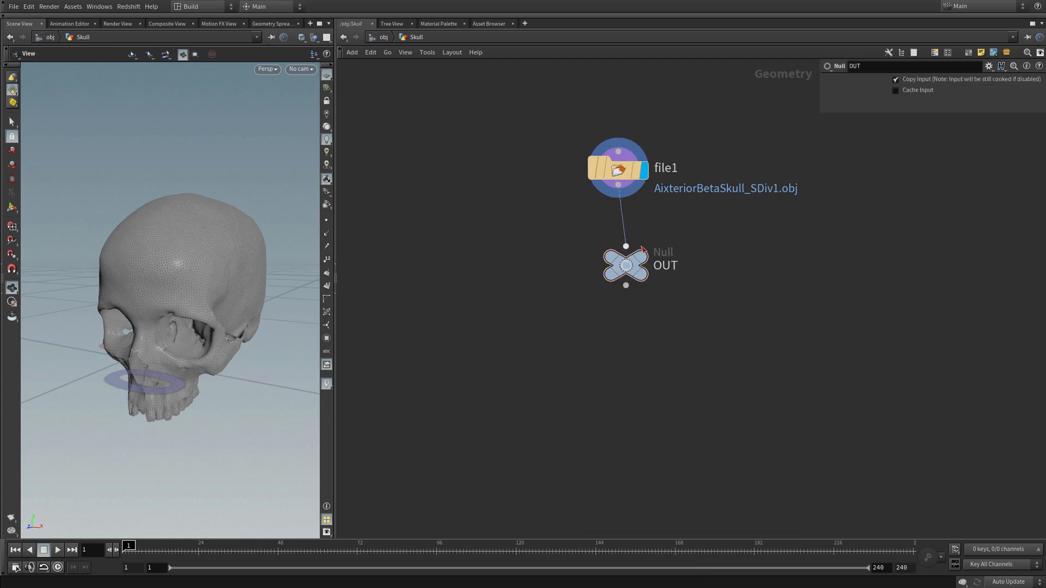
key(r)
click(623, 266)
drag(625, 271, 618, 243)
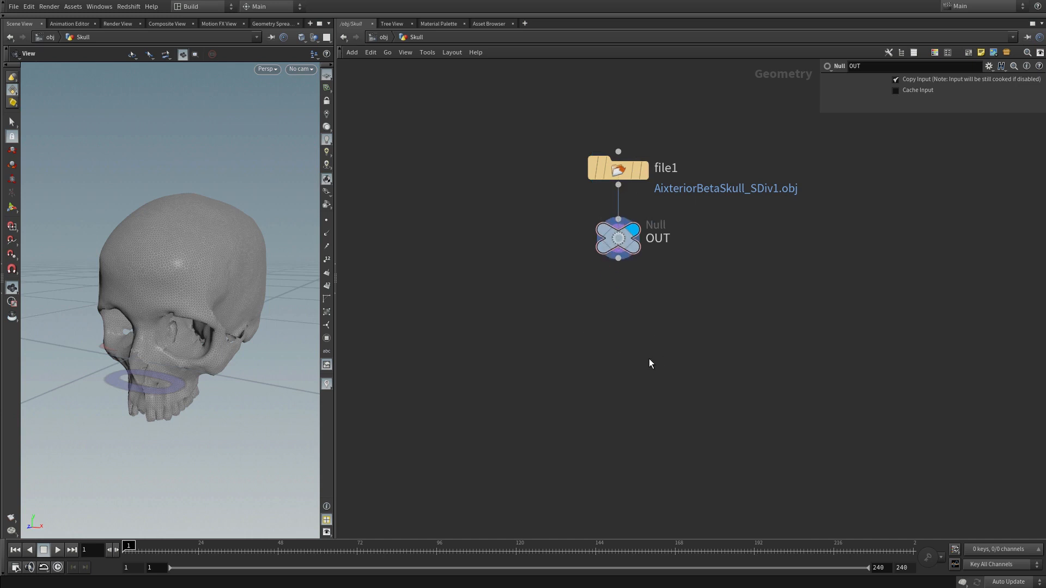
Step: Return to the object level and add a second Geometry object named Boole below Skull
key(u)
key(Tab)
text(g)
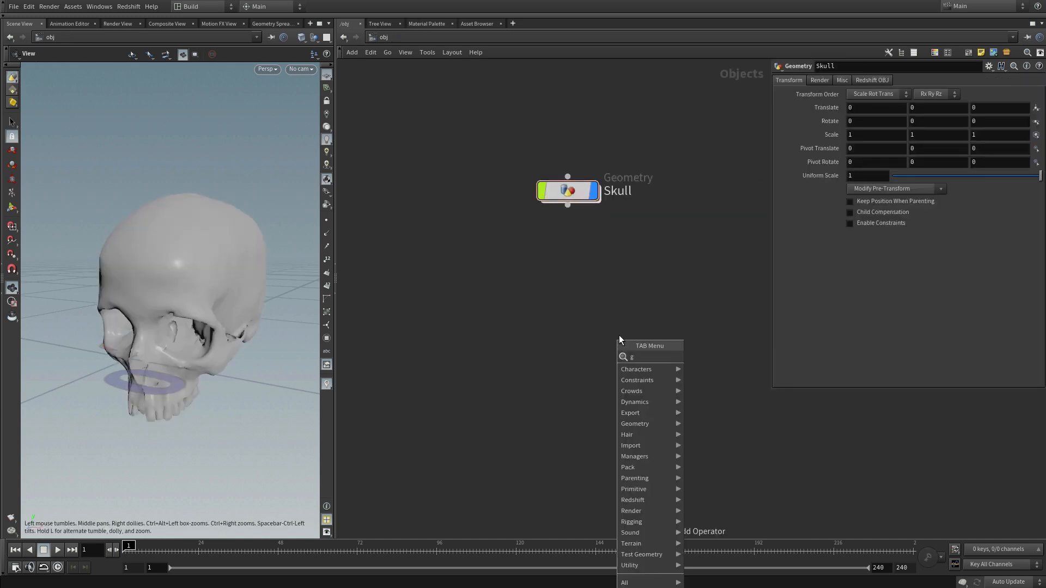
text(eo)
click(719, 358)
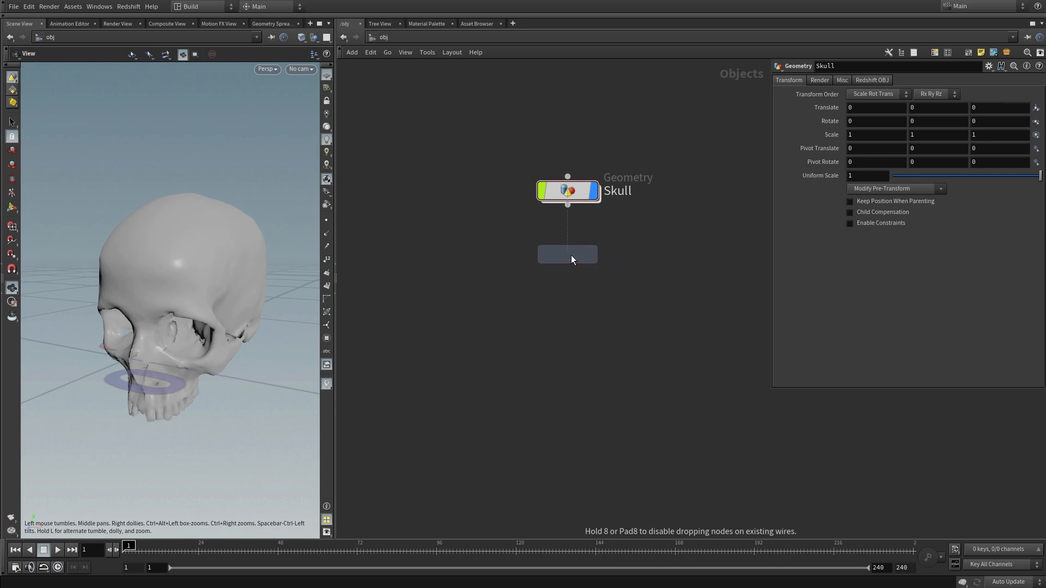
click(570, 255)
double_click(612, 254)
text(Bo)
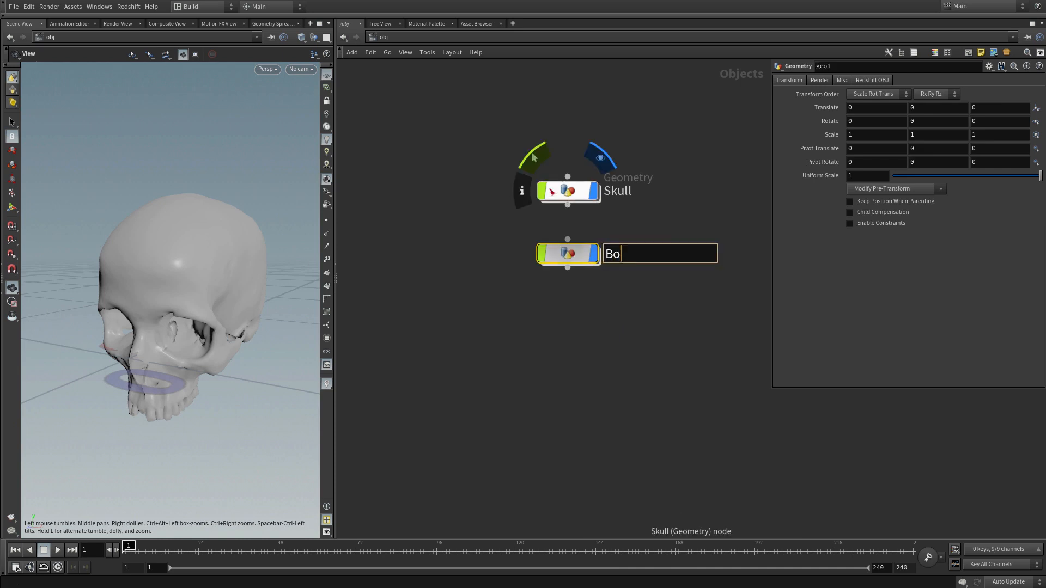
text(ole)
key(Return)
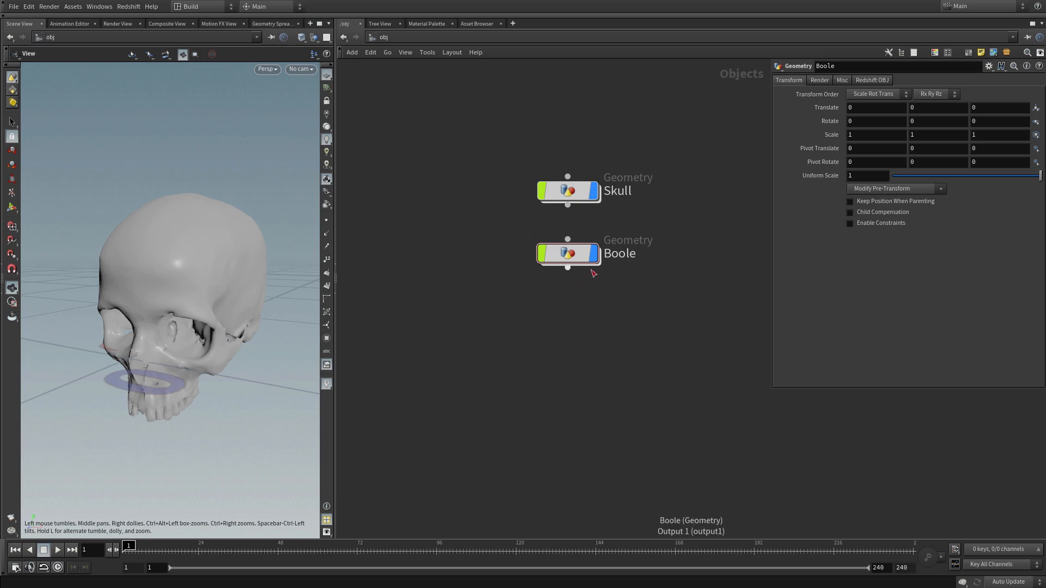
Step: Enter the Boole object and set the viewport to show all objects
double_click(567, 253)
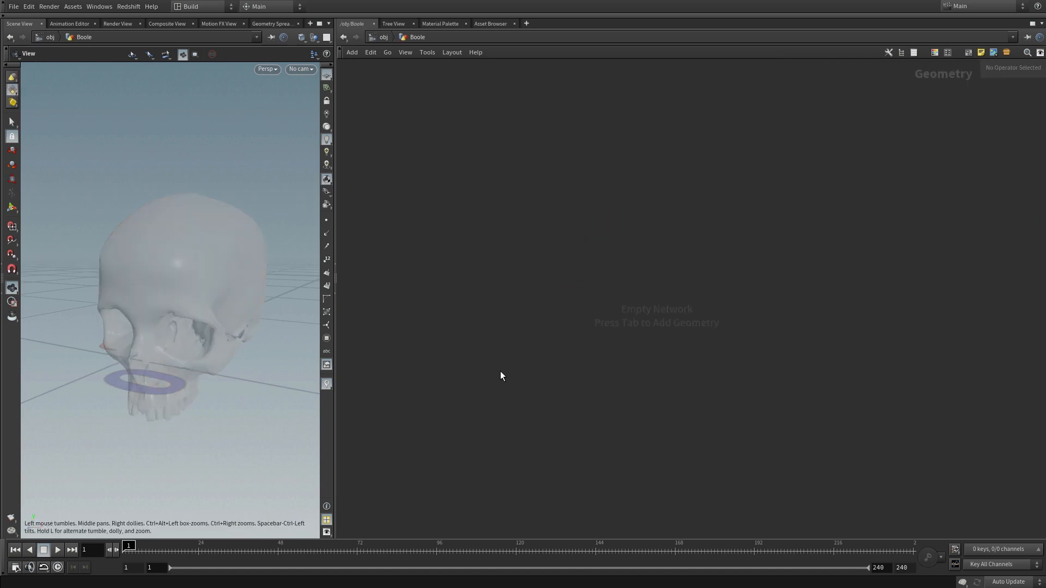
click(314, 38)
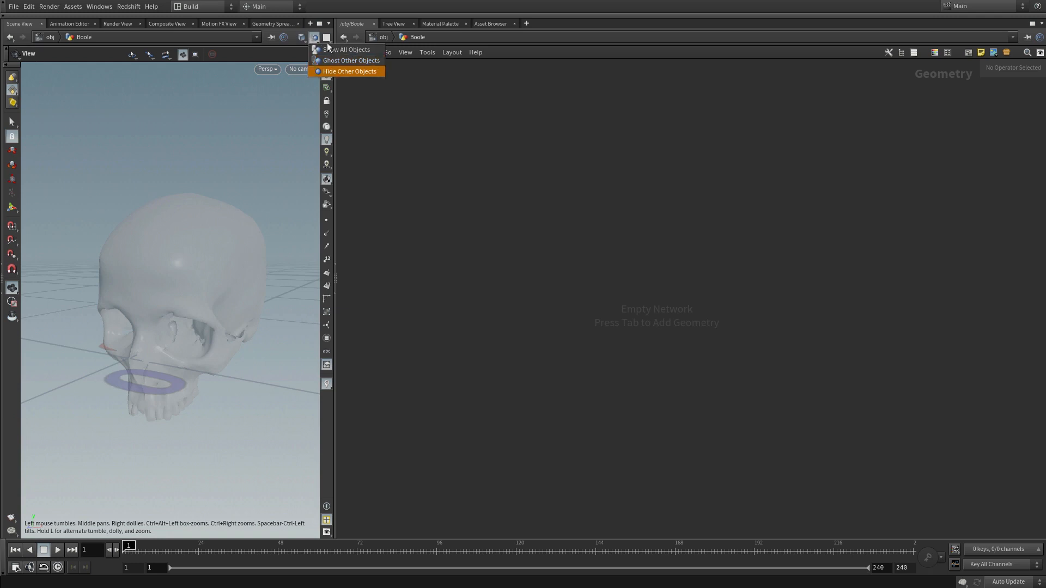
click(325, 72)
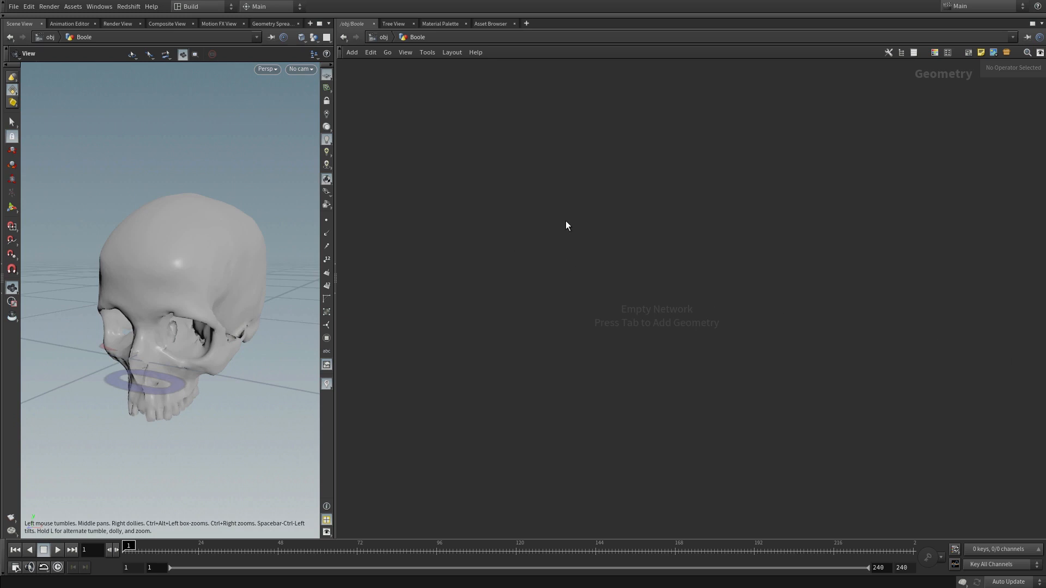
Step: Add an Object Merge node to the Boole network
key(Tab)
text(bool)
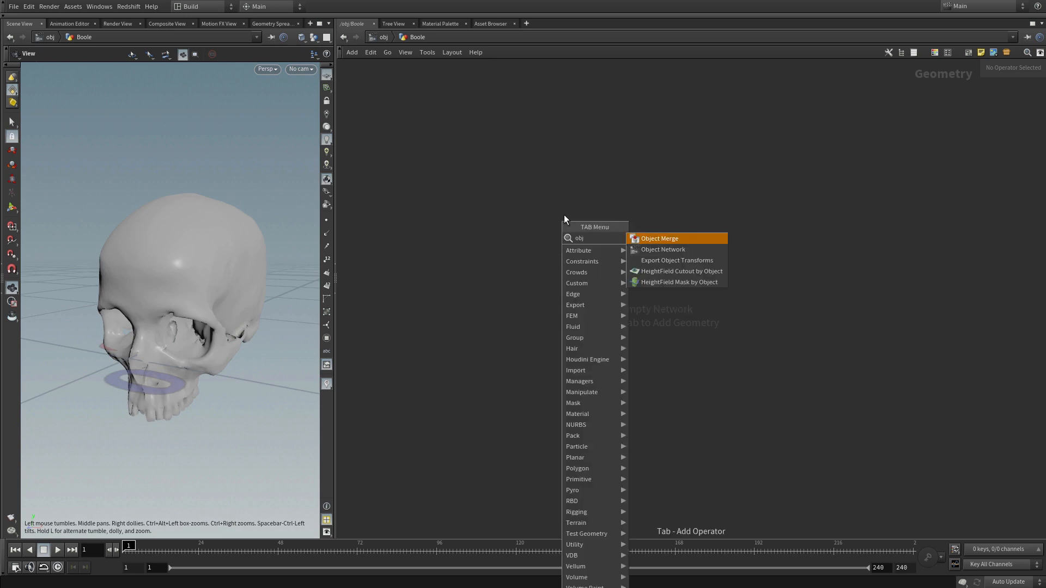
click(658, 239)
click(630, 234)
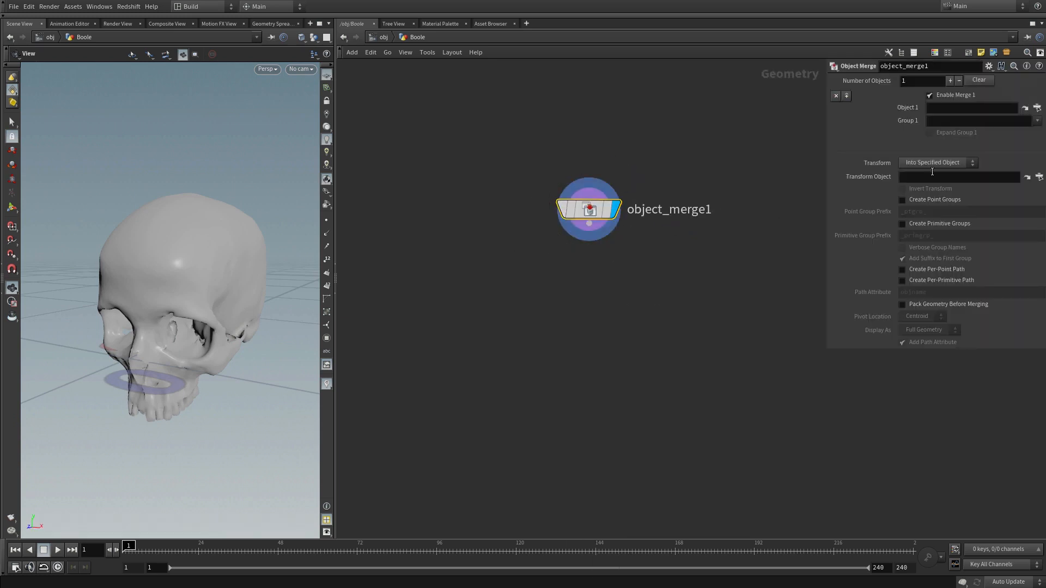
Step: Set Object 1 of the Object Merge node to /obj/Skull/OUT and reposition the node in the network
click(1027, 177)
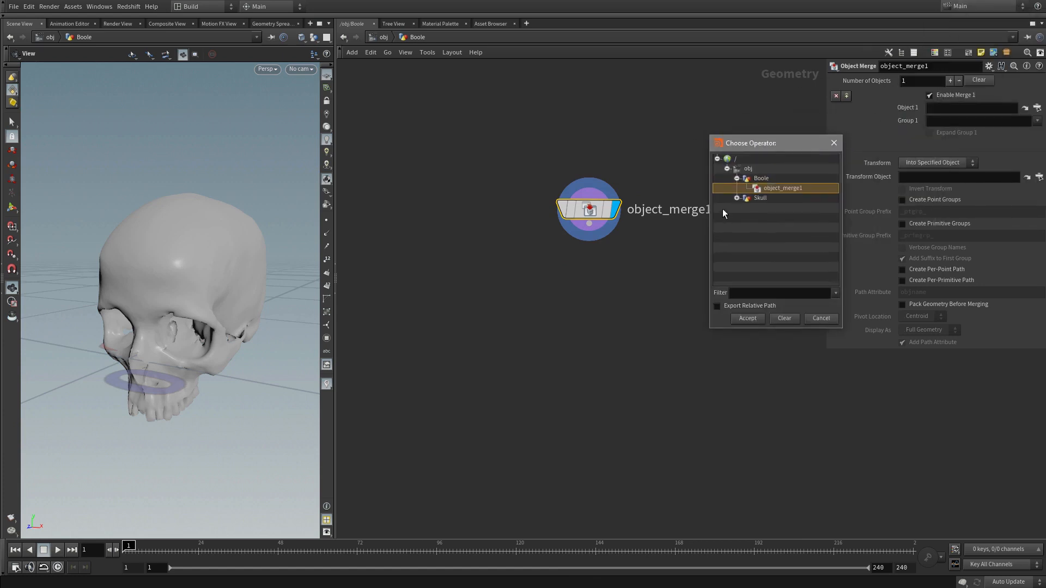
click(736, 198)
click(769, 208)
click(748, 318)
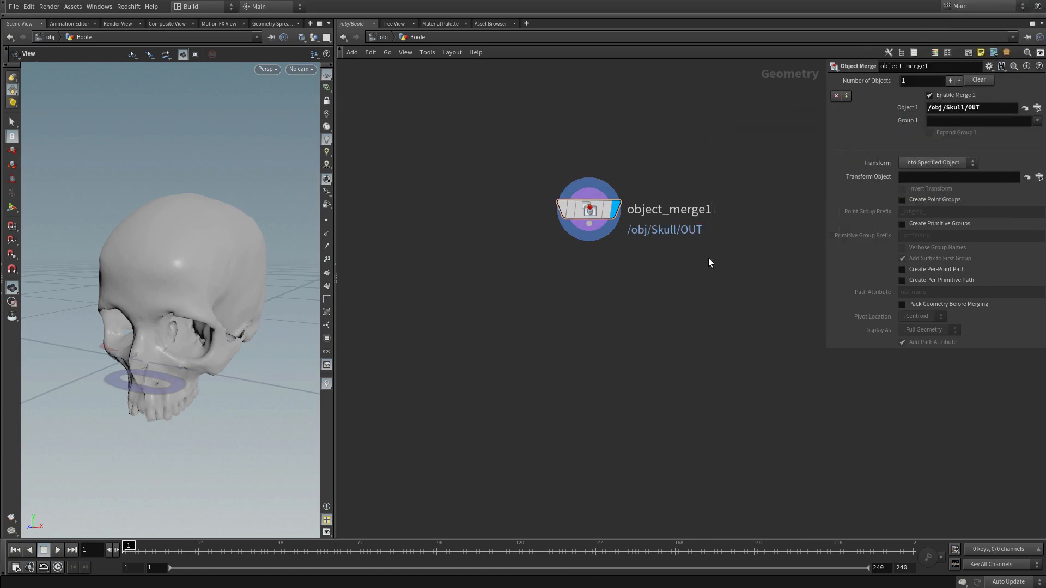
drag(589, 209, 537, 198)
Step: Hide the other objects in the viewport to check the merged skull, and show all objects again
click(314, 37)
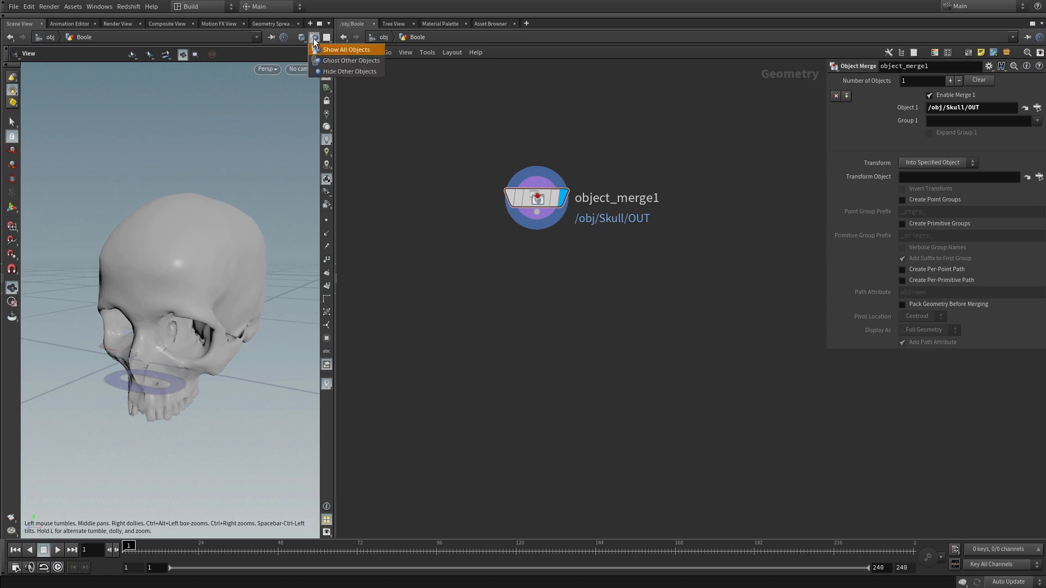
click(349, 71)
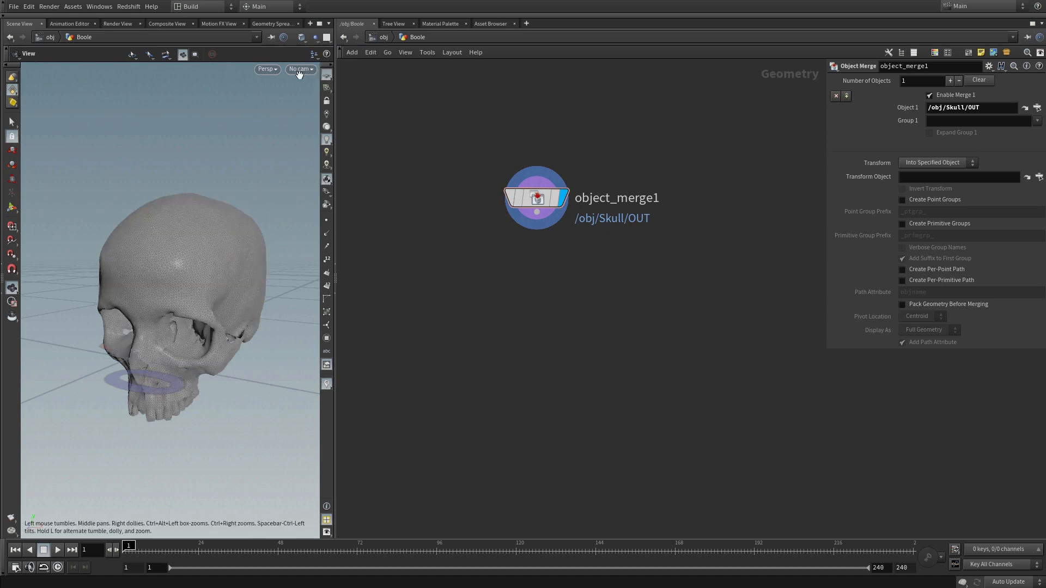
click(314, 37)
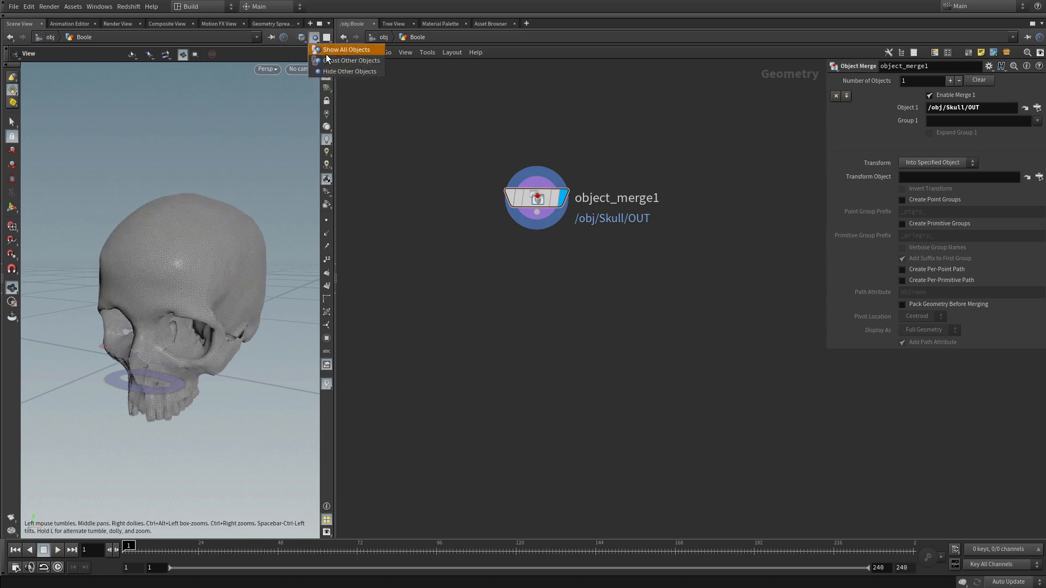
click(326, 52)
Step: Add a Grid node beside object_merge1 in the Boole network
middle_drag(677, 327, 627, 334)
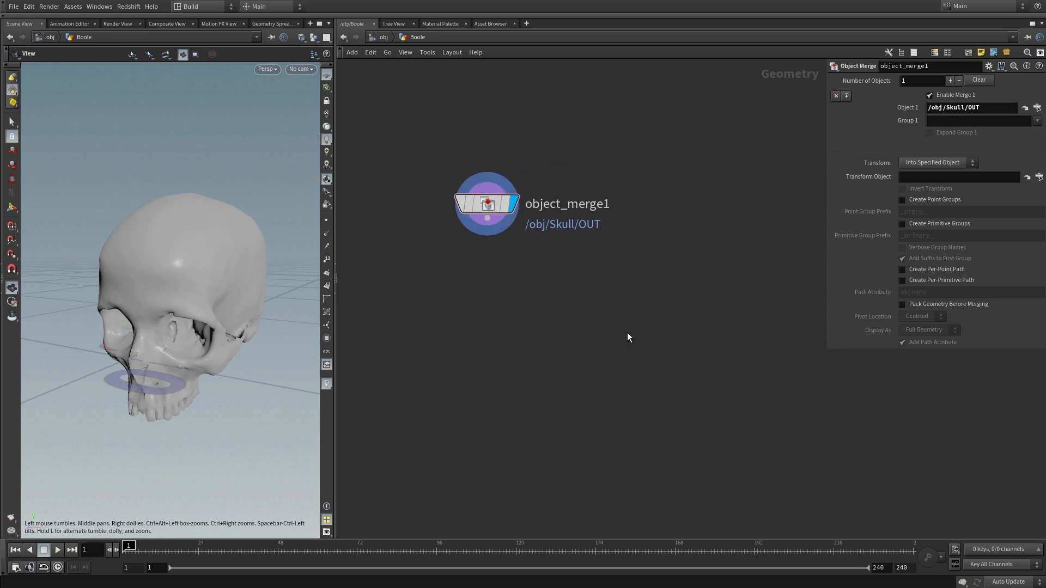
key(Tab)
text(g)
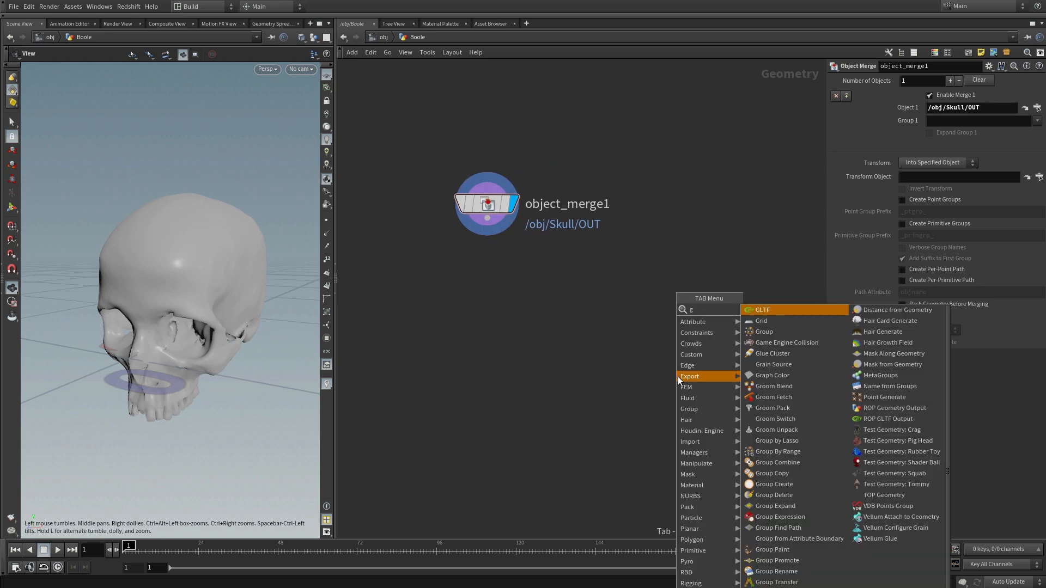
text(rid)
click(761, 311)
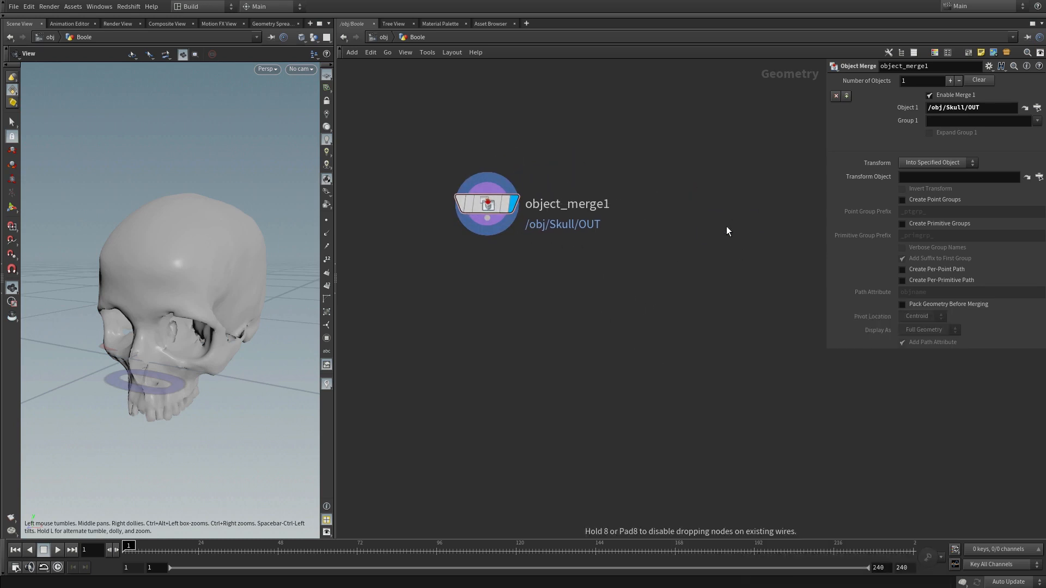
click(727, 206)
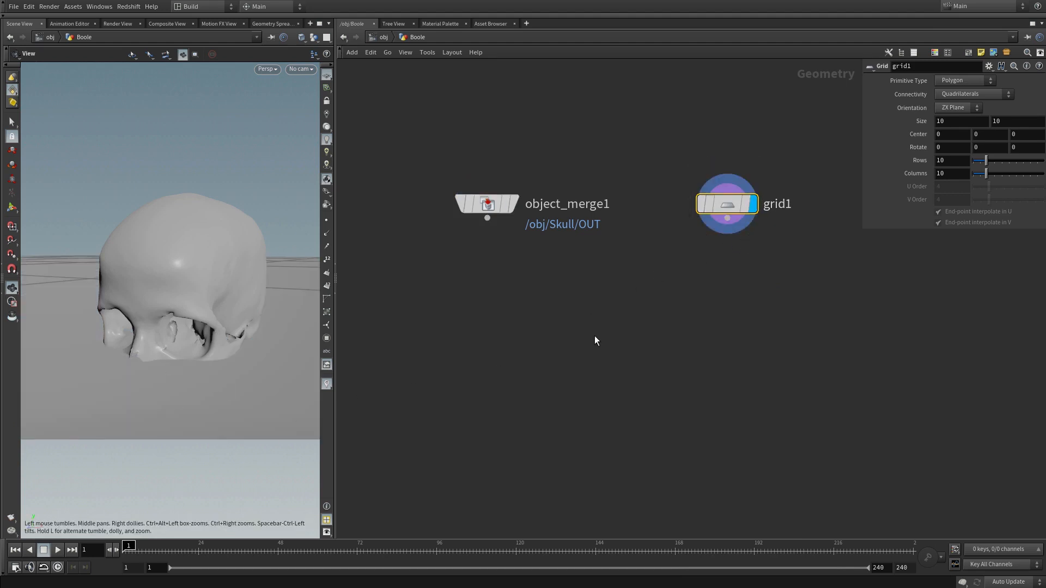
drag(219, 343, 202, 338)
drag(730, 205, 725, 205)
Step: Set the grid's size to 0.5 by 0.5
drag(950, 123, 839, 130)
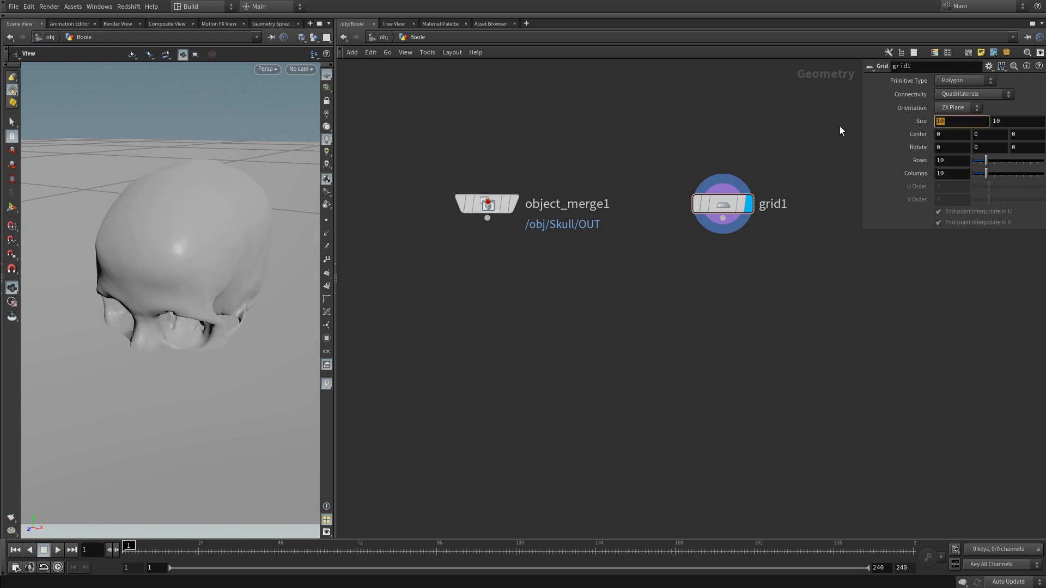
text(0.5)
key(Tab)
text(0.5)
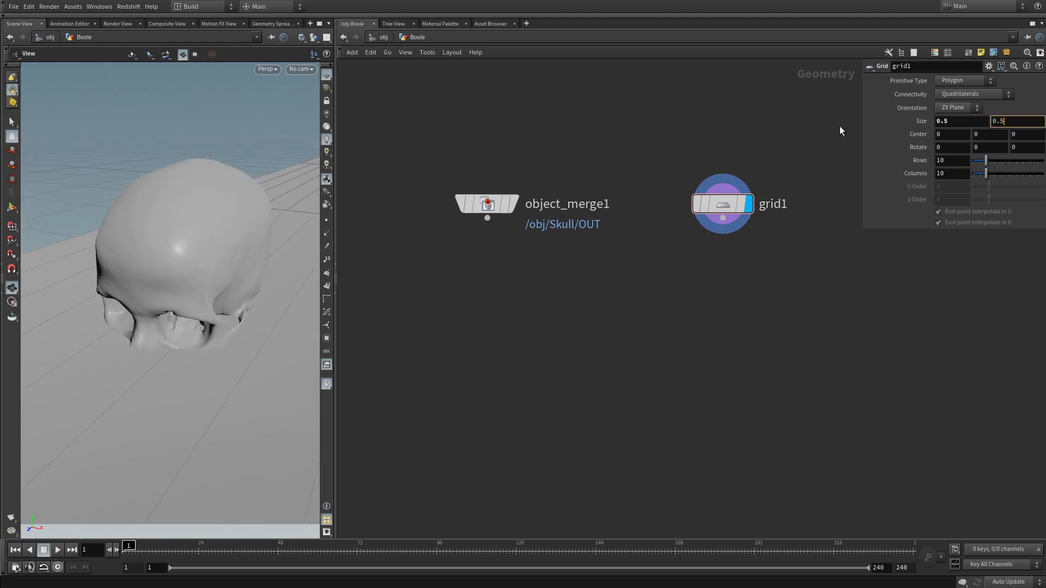
key(Return)
Step: Set the grid to 2 rows and 2 columns, and widen the scene view
drag(962, 161, 845, 159)
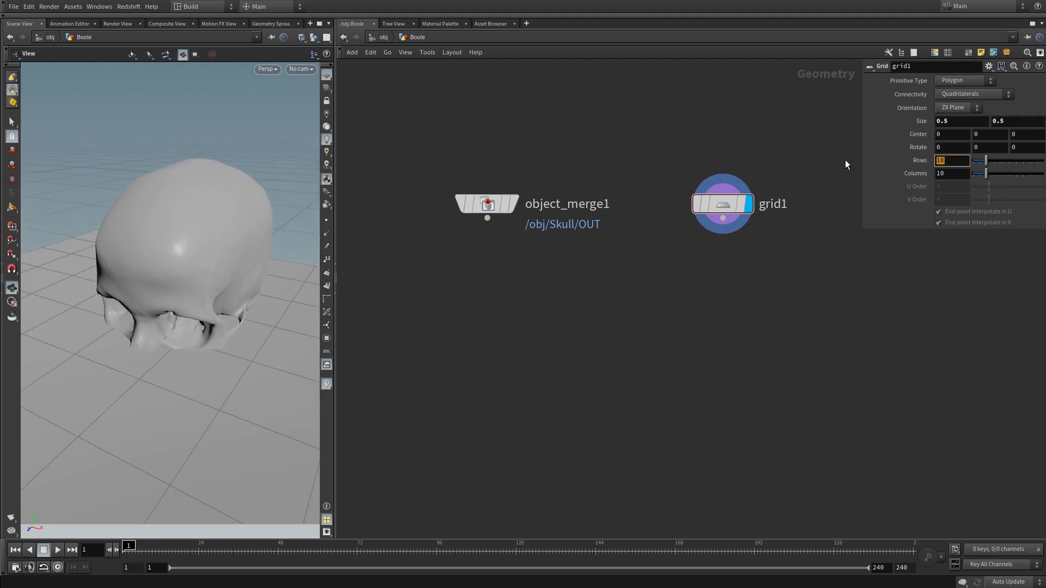
text(2)
key(Tab)
text(2)
key(Return)
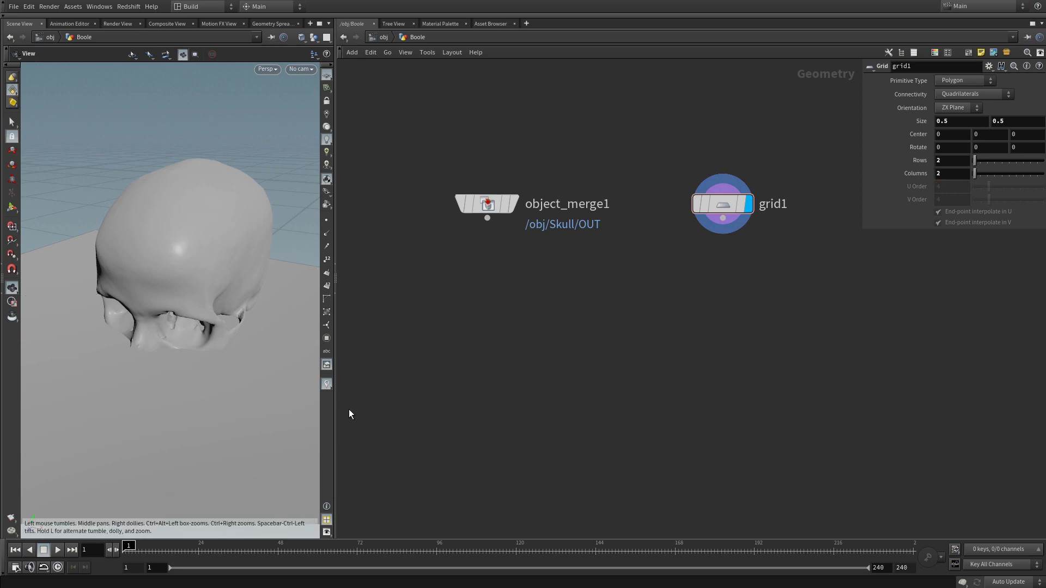
drag(335, 409, 379, 398)
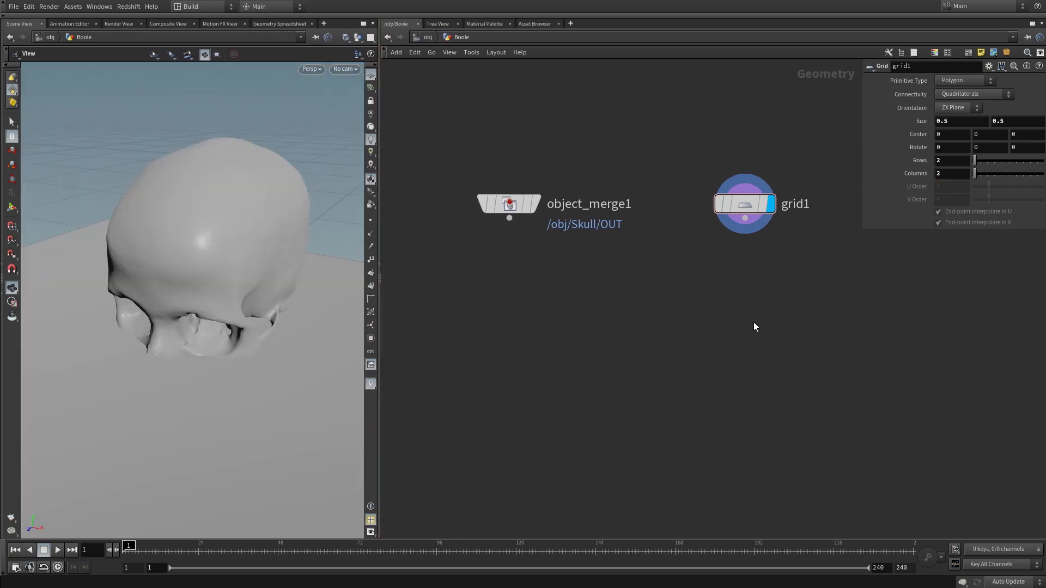
Step: Add a Transform node below grid1, connected to the grid's output and displayed
key(Tab)
text(tr)
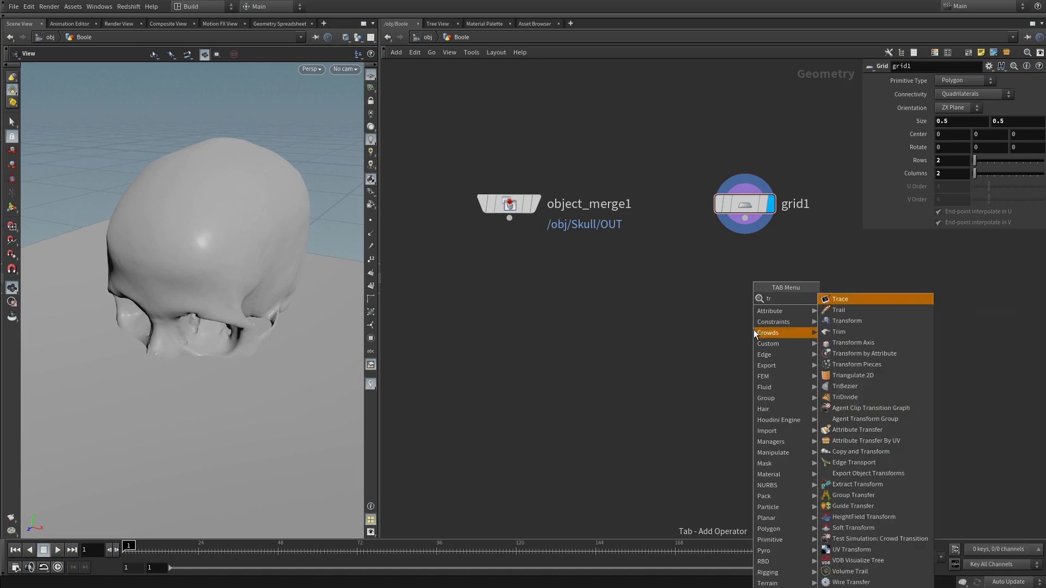
click(851, 322)
click(745, 284)
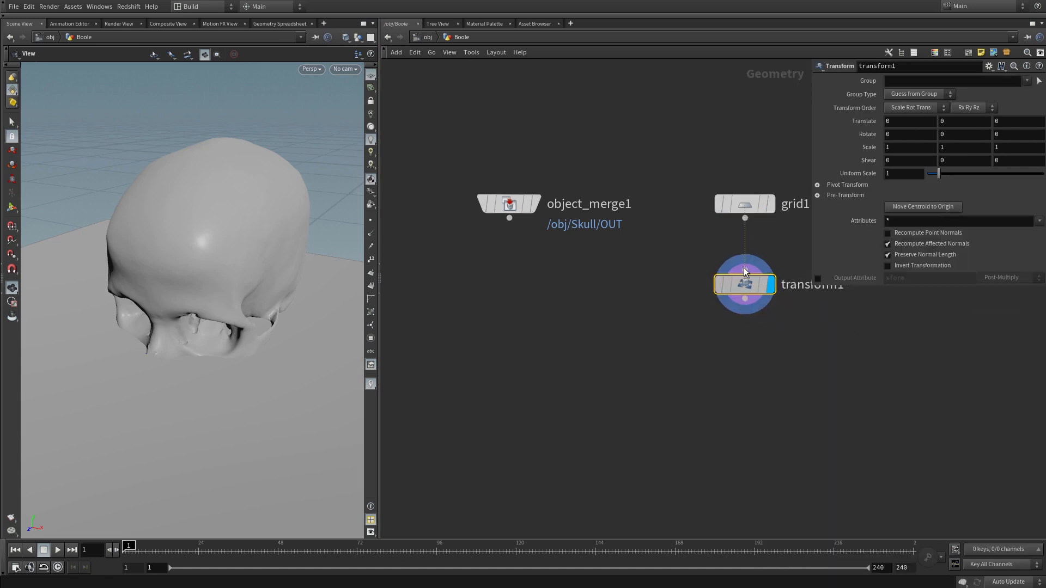
Step: Tilt the grid plane with the transform handles to about 15.3 degrees in X and -49.8 degrees in Z
click(15, 214)
alt+right_drag(280, 320, 231, 402)
alt+drag(236, 386, 267, 418)
alt+drag(269, 406, 215, 361)
key(Escape)
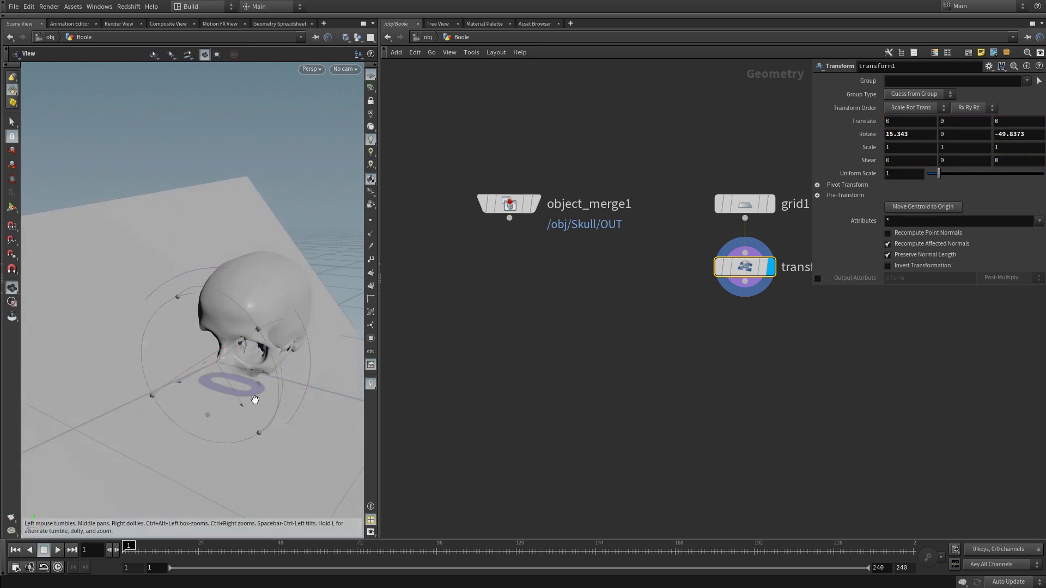
Step: Move the tilted plane beside the lower part of the skull, translating it about -0.054, -0.045, -0.019
drag(255, 400, 228, 401)
key(Return)
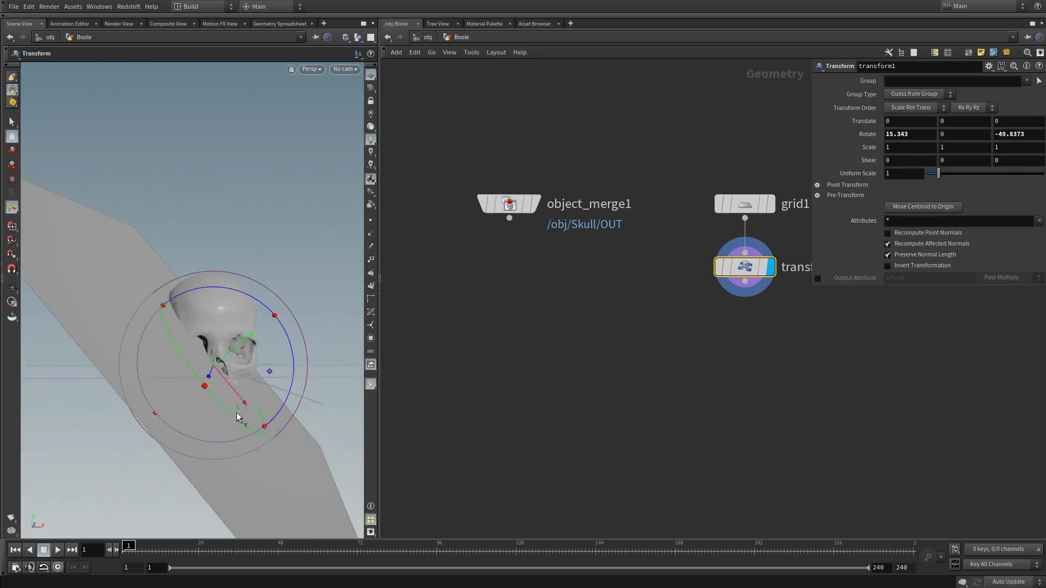
drag(251, 336, 239, 352)
alt+drag(205, 406, 178, 406)
drag(217, 368, 186, 399)
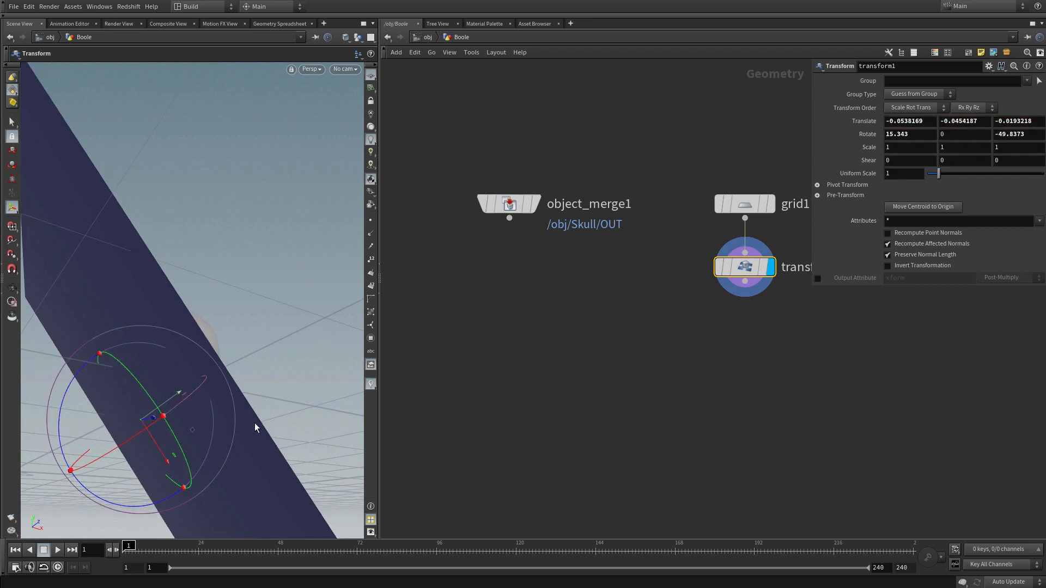
alt+drag(253, 354, 204, 376)
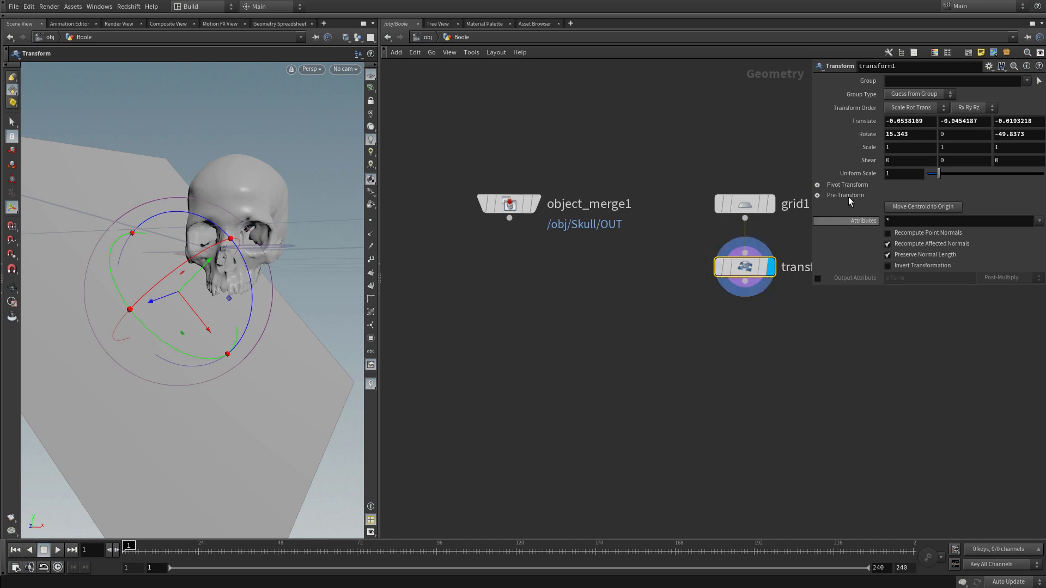
Step: Copy transform1's Translate values into its Pre-Translate parameter
click(818, 196)
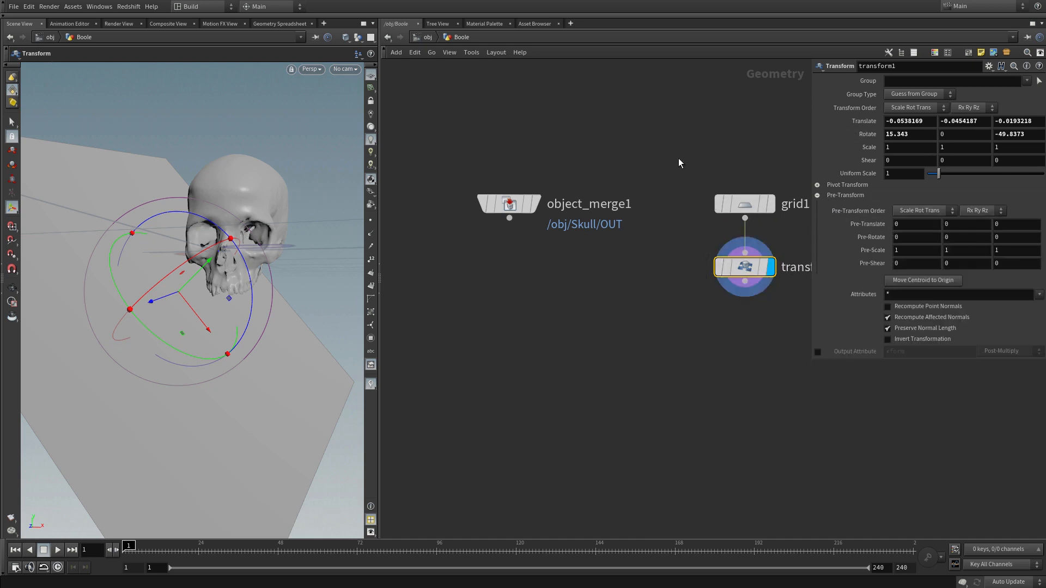
drag(678, 159, 720, 271)
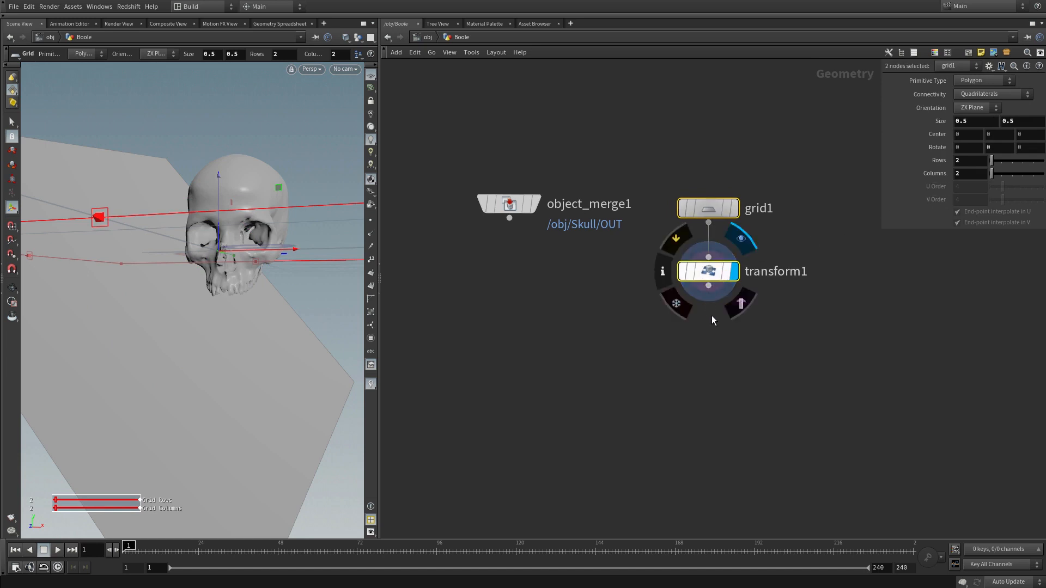
click(735, 272)
right_click(864, 120)
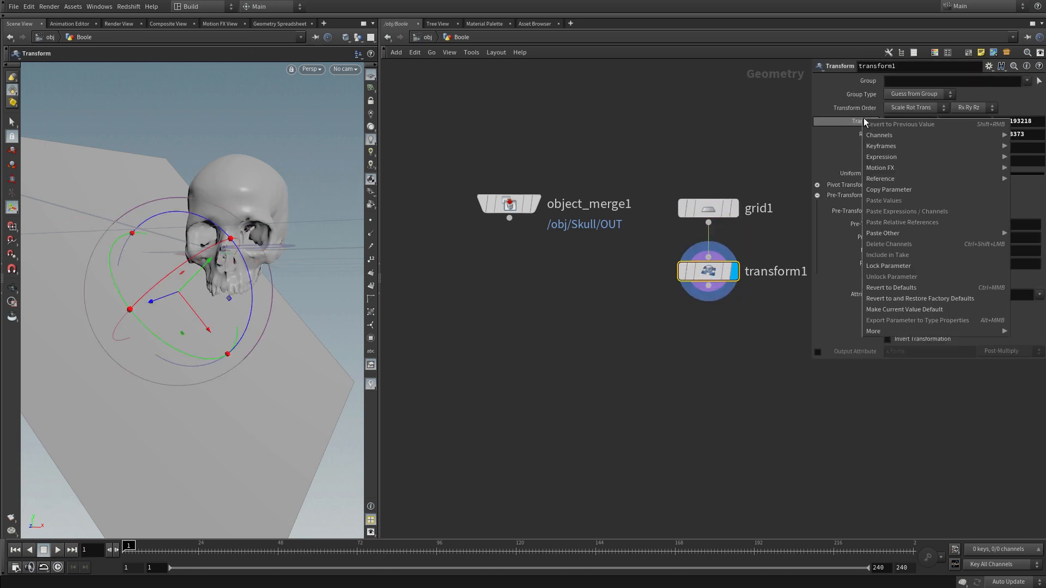
click(878, 190)
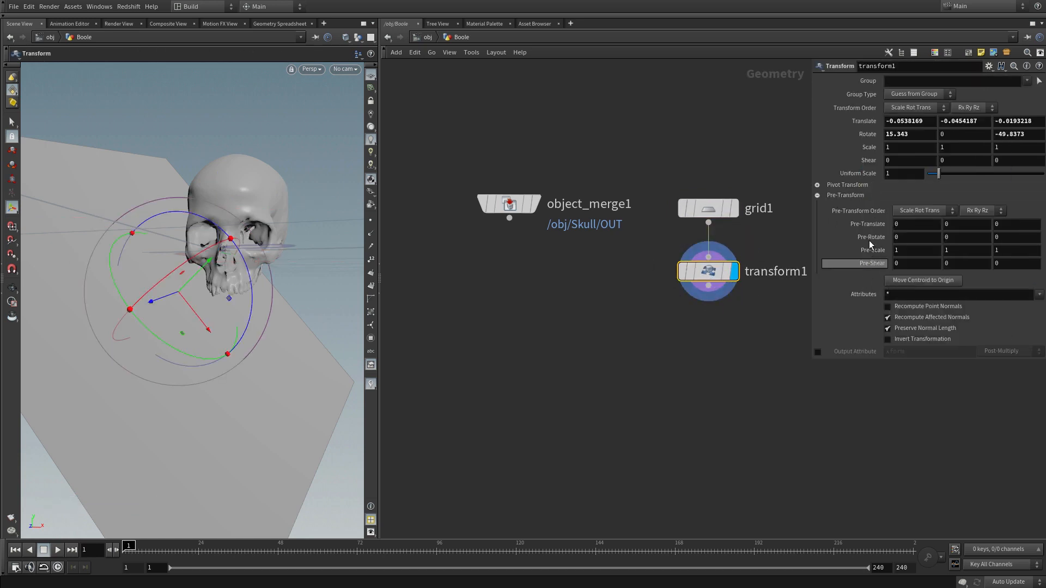
right_click(867, 223)
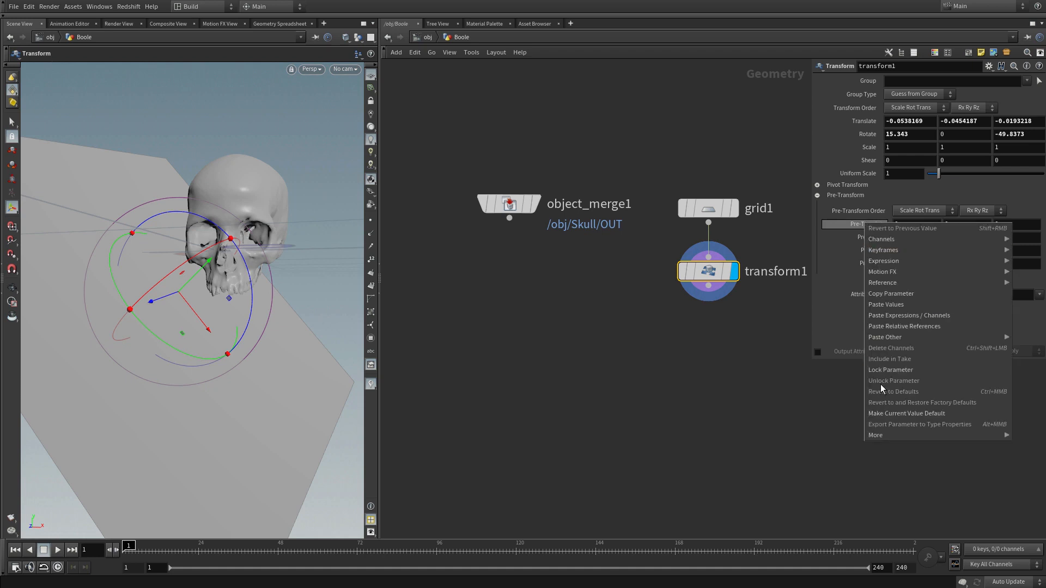
mouse_move(897, 339)
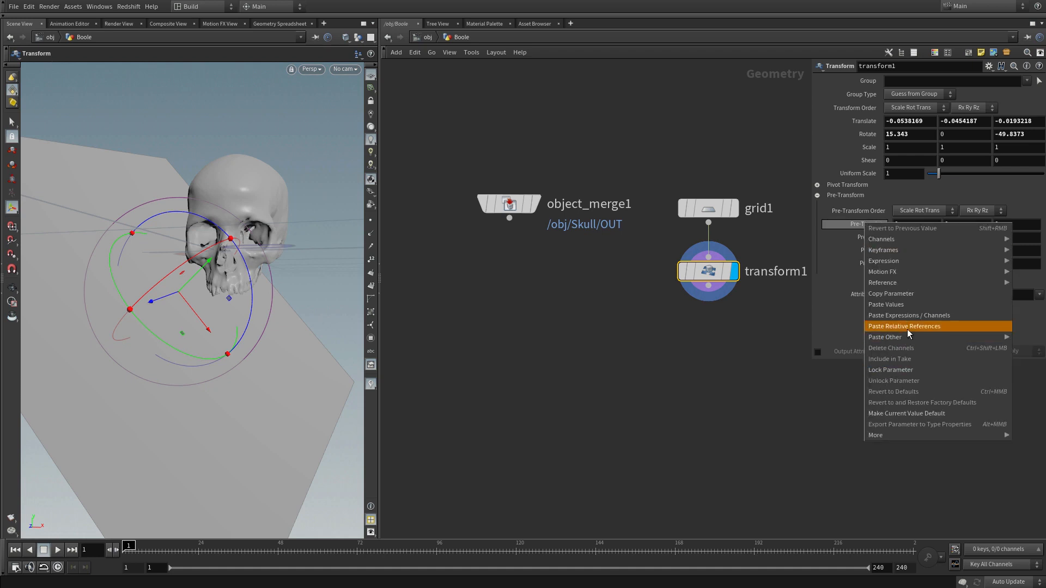
click(894, 304)
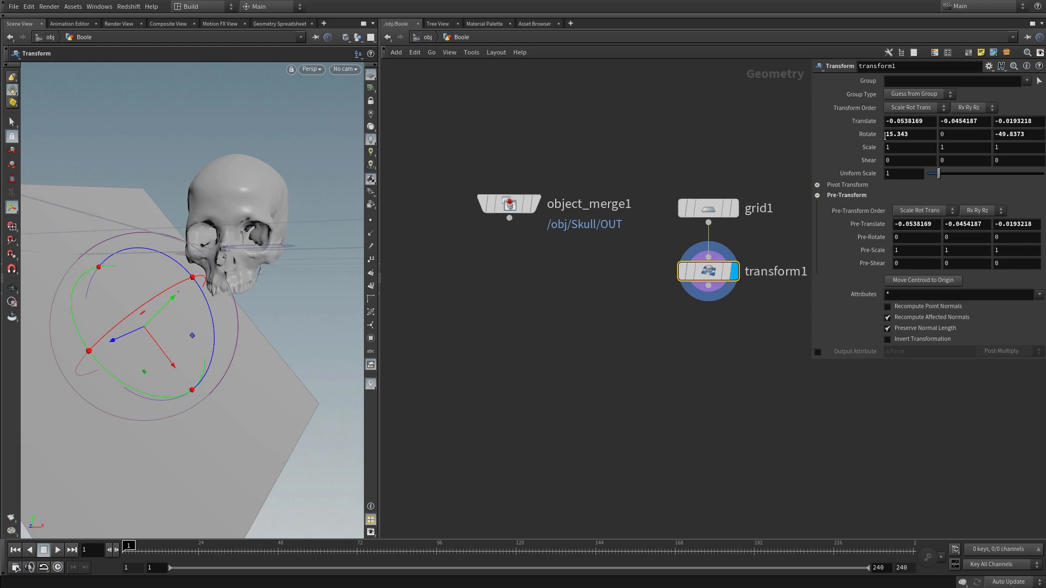
Step: Copy transform1's Rotate values into its Pre-Rotate parameter
right_click(866, 135)
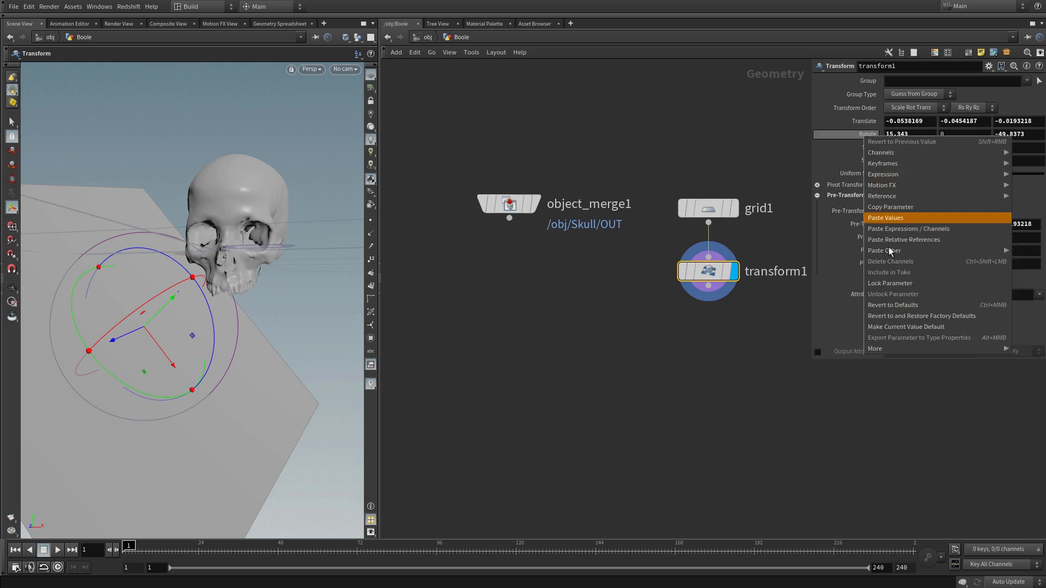
click(889, 207)
right_click(875, 235)
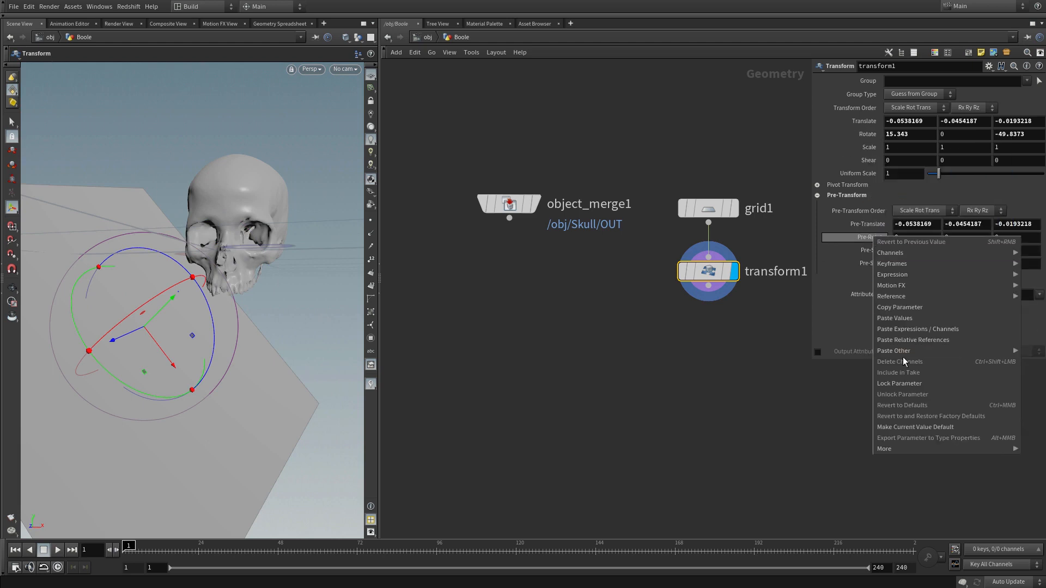
click(908, 319)
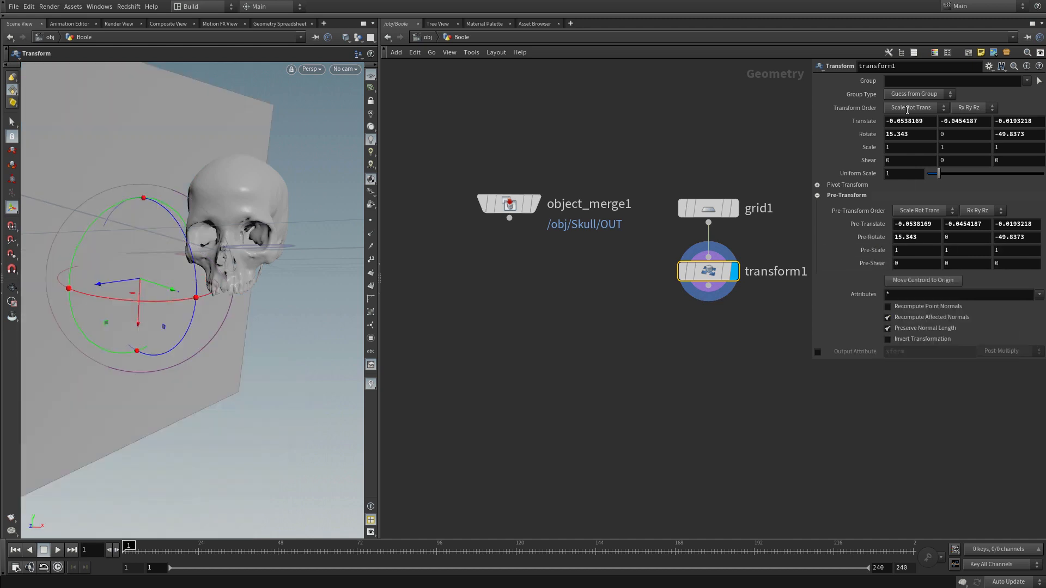
Step: Reset transform1's Translate and Rotate values to 0, and set a keyframe on Translate Y at frame 1
drag(924, 122, 835, 135)
text(0)
key(Tab)
text(0)
key(Tab)
text(0)
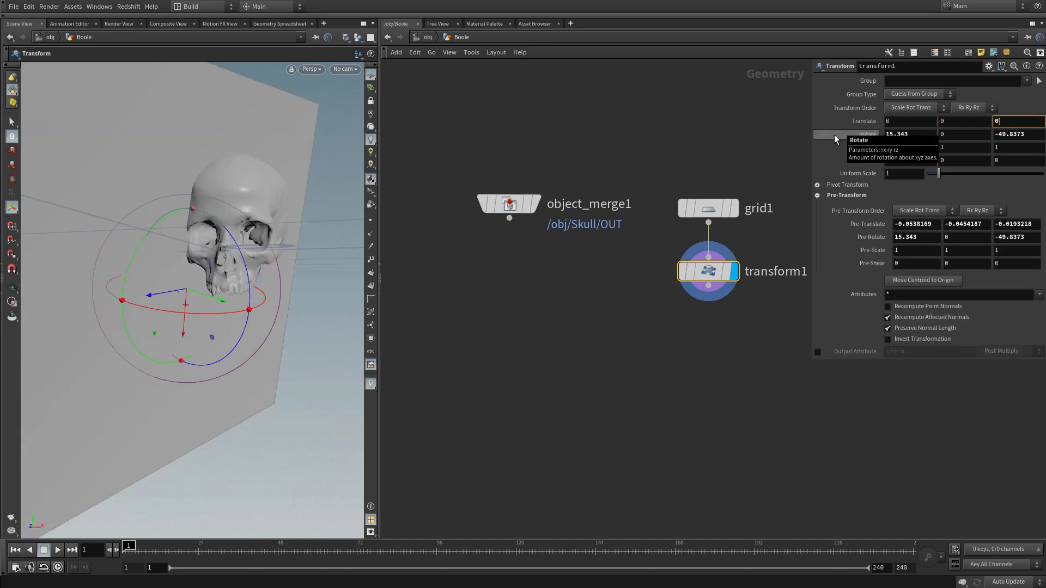
key(Tab)
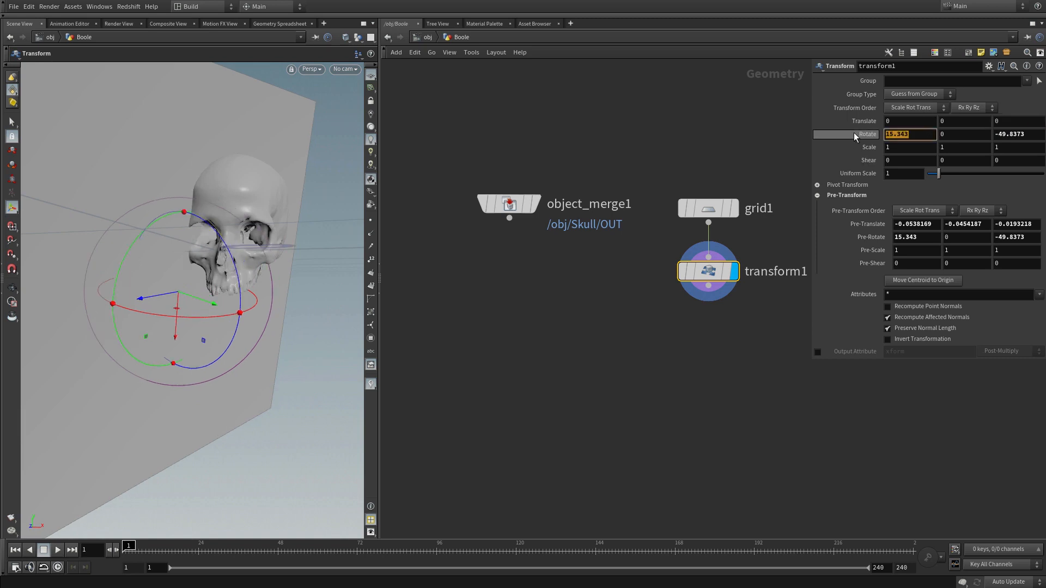
text(0)
key(Tab)
key(Tab)
text(0)
key(Return)
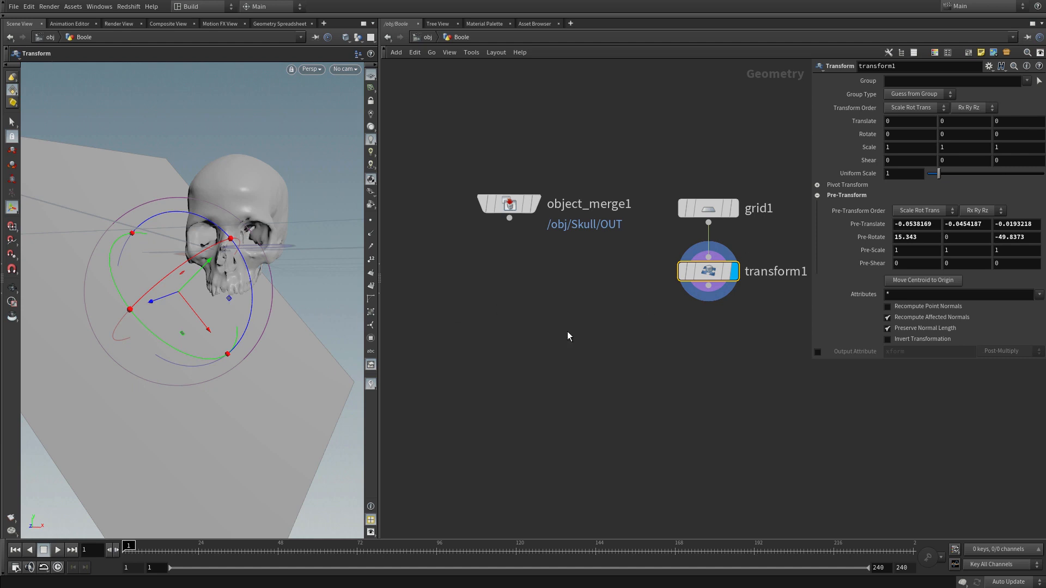
mouse_move(944, 123)
middle_down()
mouse_move(973, 124)
mouse_move(954, 130)
middle_up()
alt+click(953, 122)
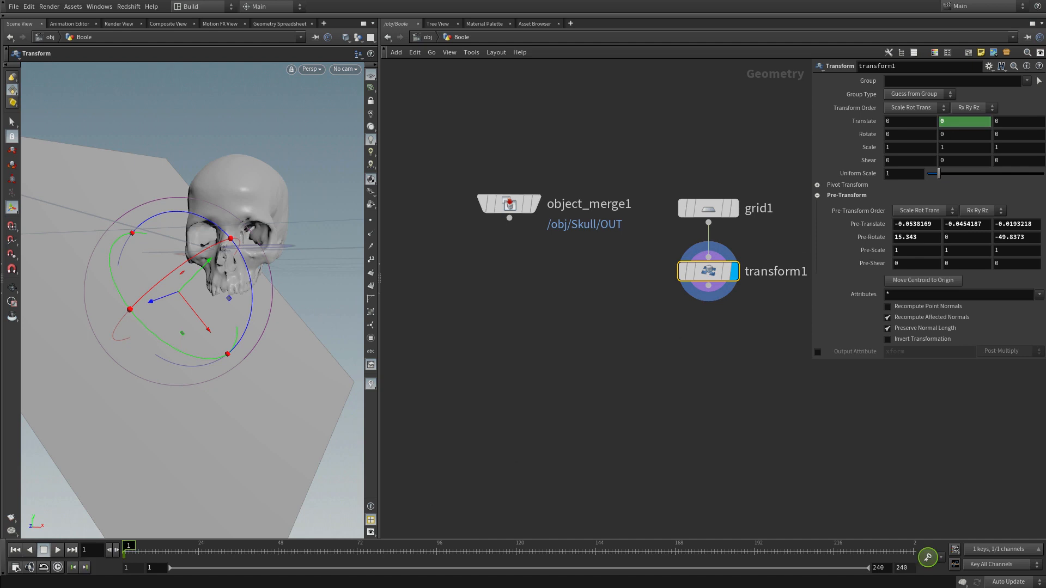
Step: Set the end frame of the animation range to 50 in the global animation options
click(16, 568)
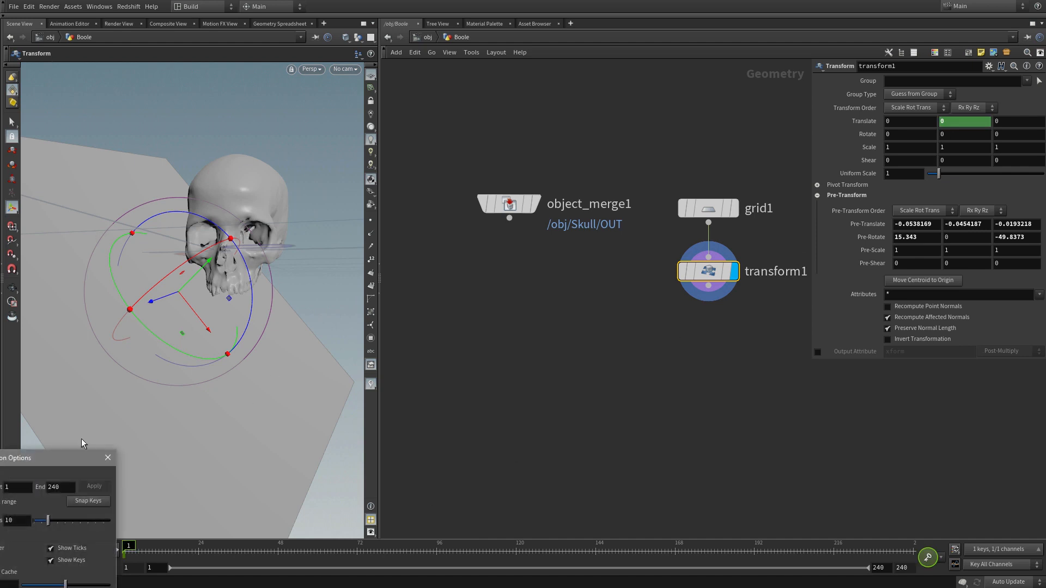
drag(54, 462, 420, 273)
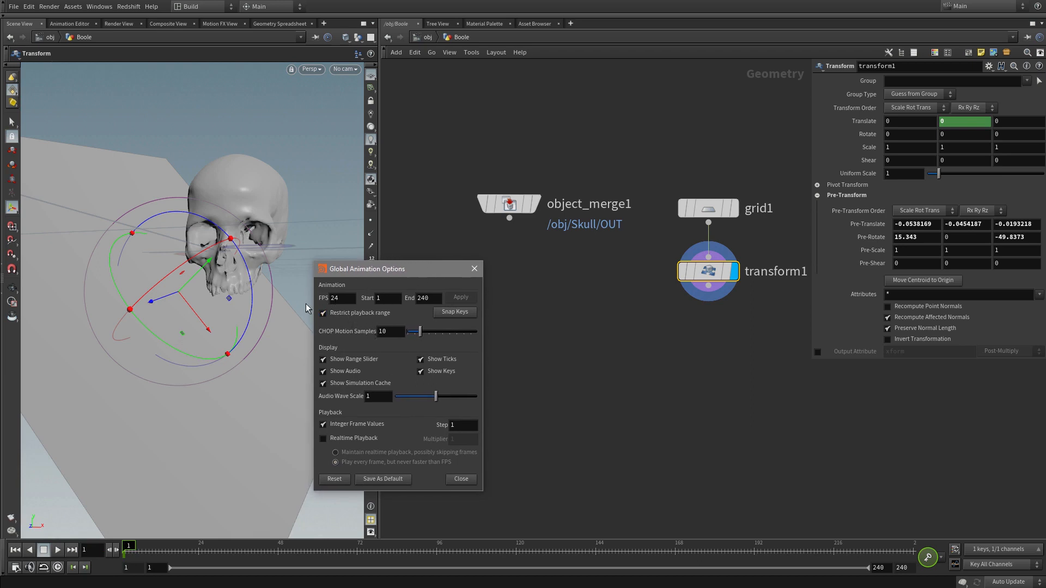
key(ctrl+a)
text(50)
key(Return)
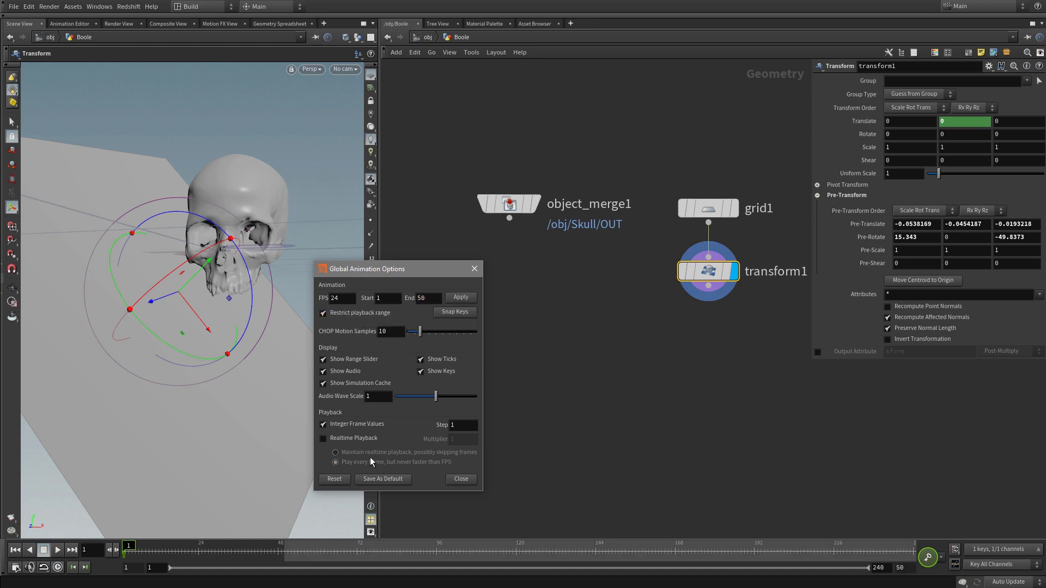
click(461, 479)
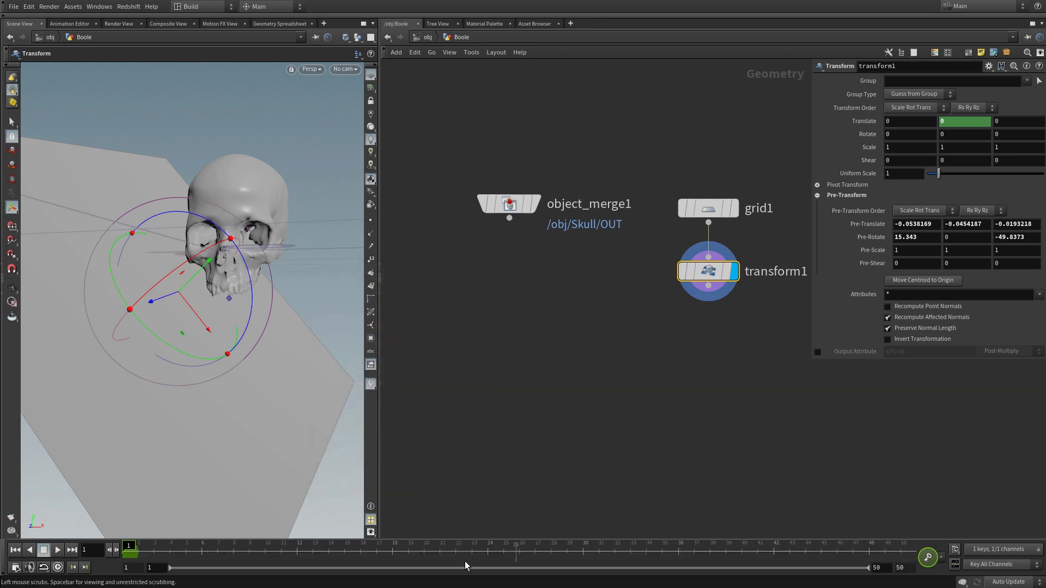
Step: At frame 50, move the plane past the skull to a Translate Y of about 0.165 and keyframe it
drag(138, 547, 900, 547)
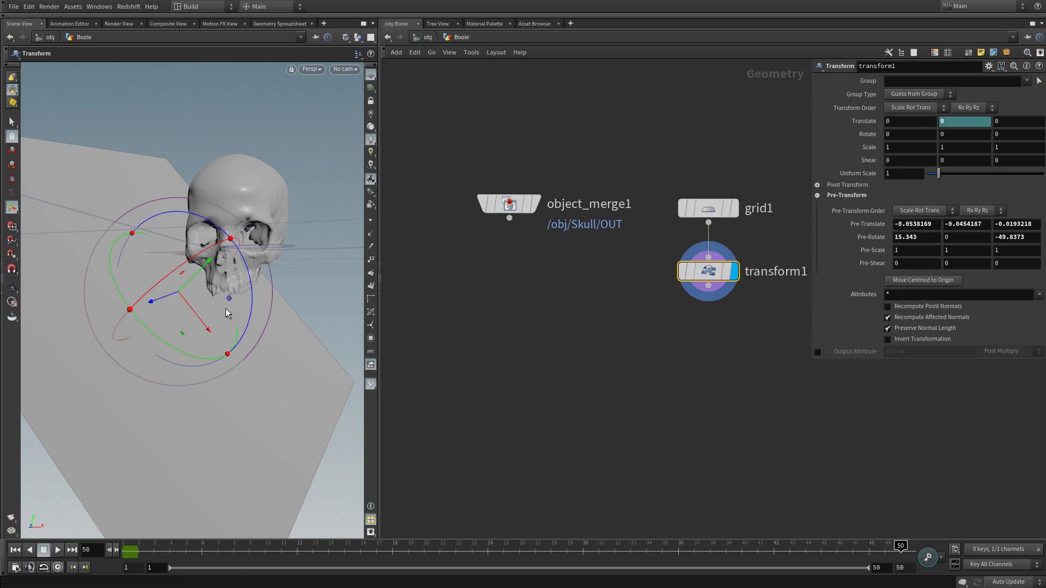
drag(207, 260, 264, 221)
key(Escape)
drag(231, 334, 256, 301)
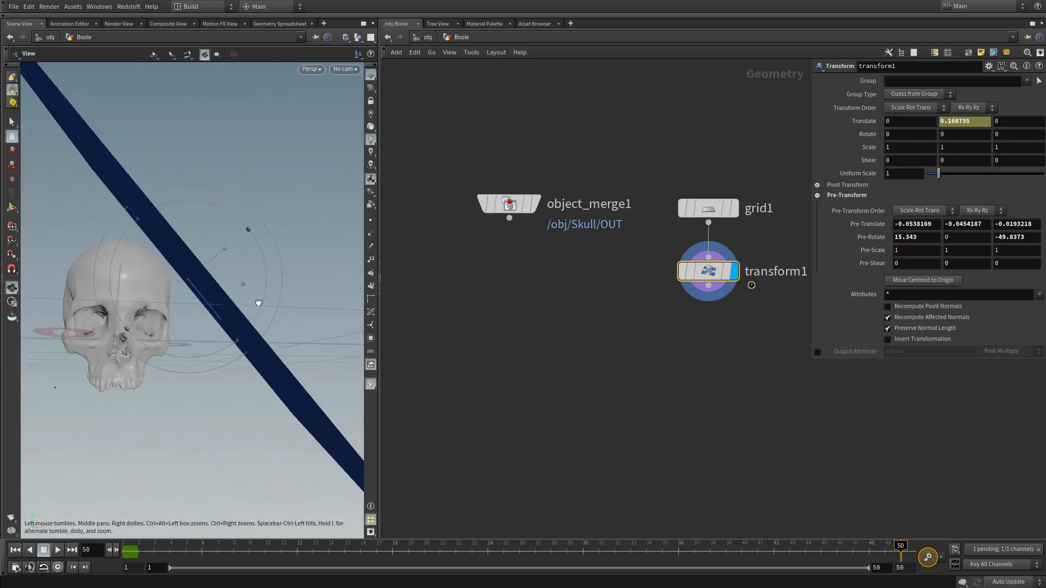
drag(228, 245, 227, 246)
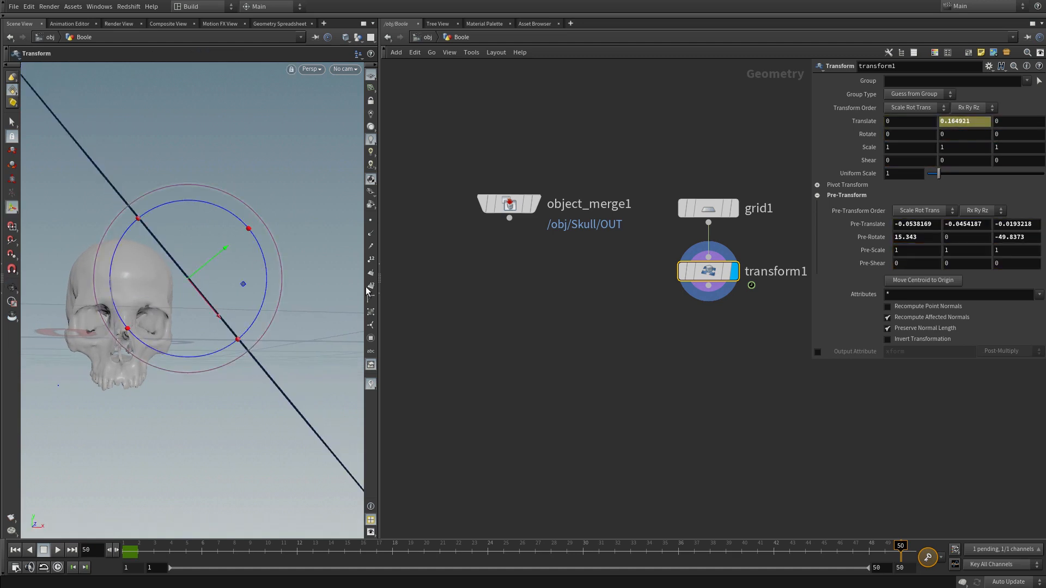
alt+click(958, 122)
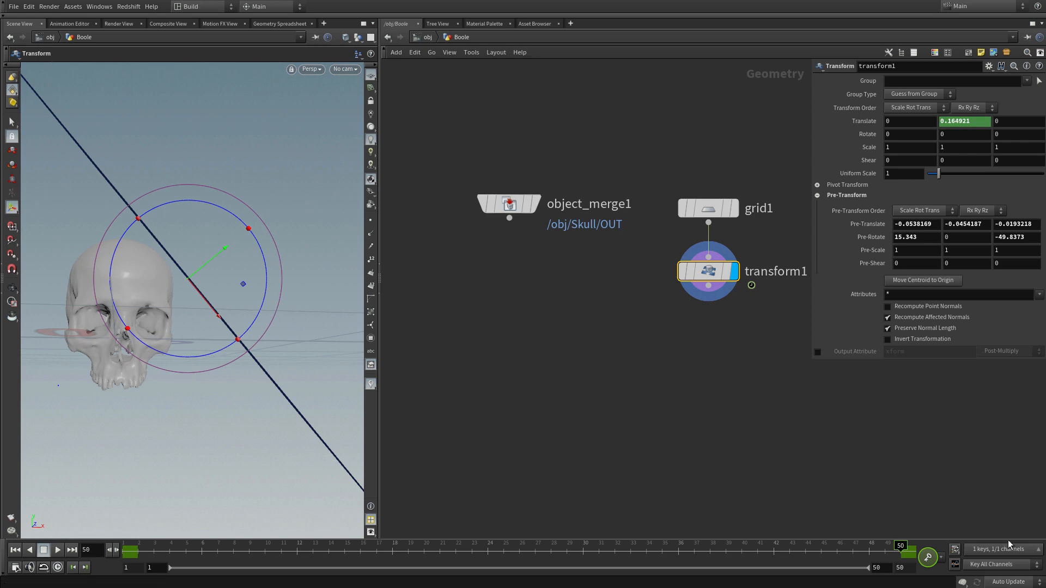
Step: Scrub the timeline back to frame 1 to check the plane's movement across the skull
drag(898, 548, 128, 549)
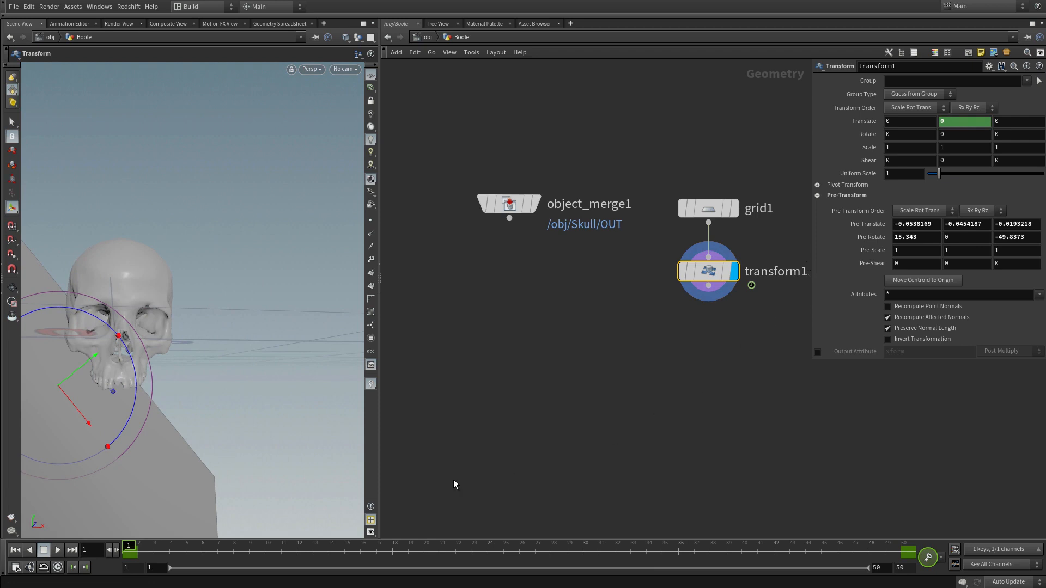
key(Escape)
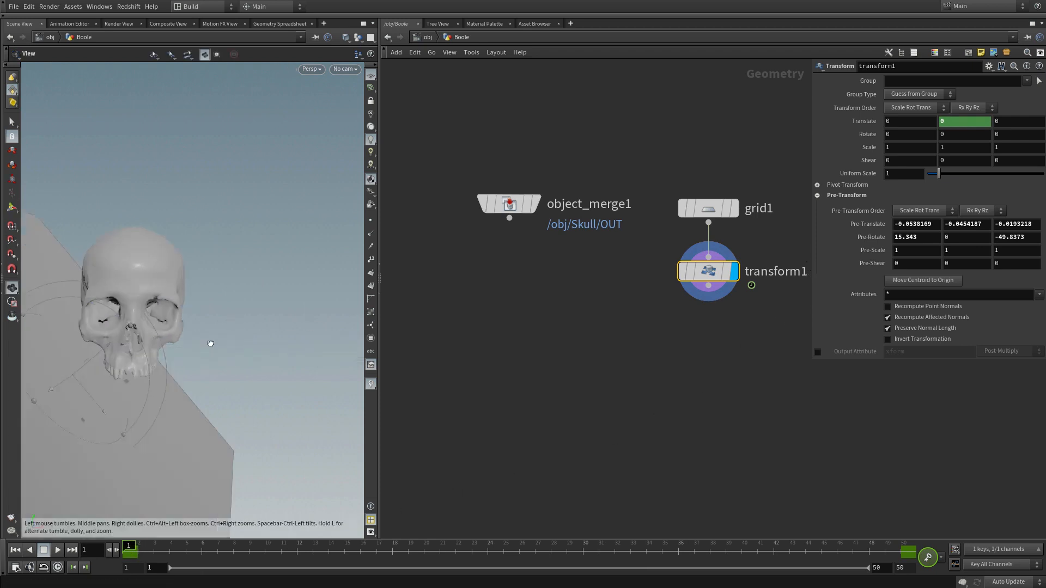
drag(208, 346, 273, 344)
key(Return)
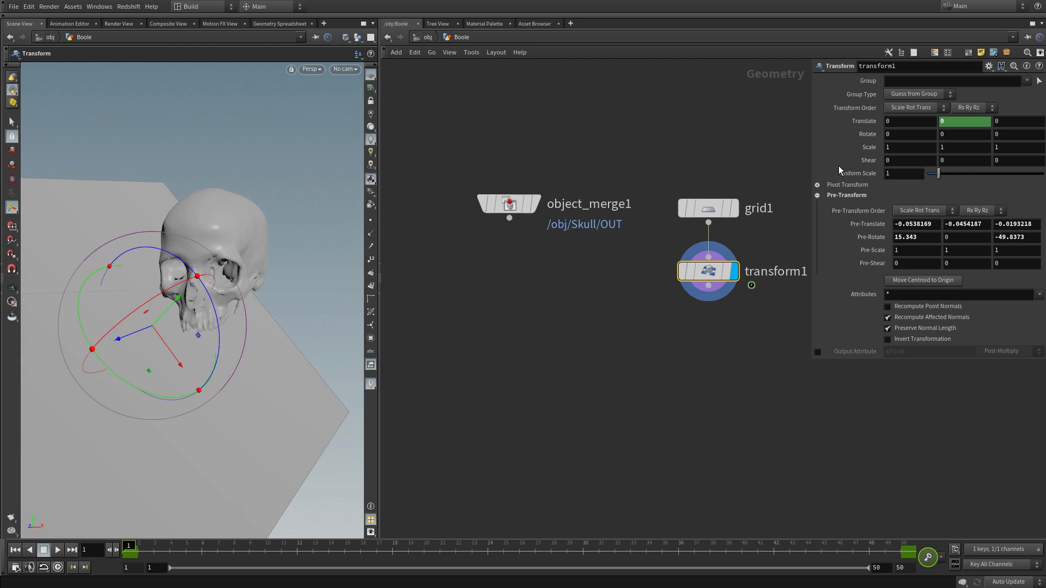
Step: Make transform1's Translate Y animation curve linear between its two keyframes in the Animation Editor
shift+click(866, 120)
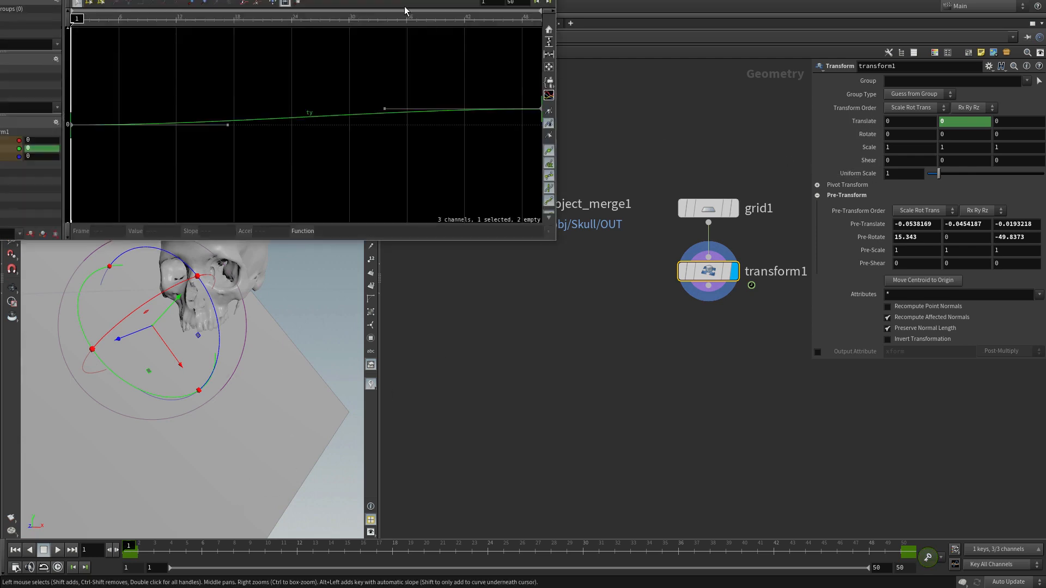
drag(464, 0, 739, 103)
click(851, 410)
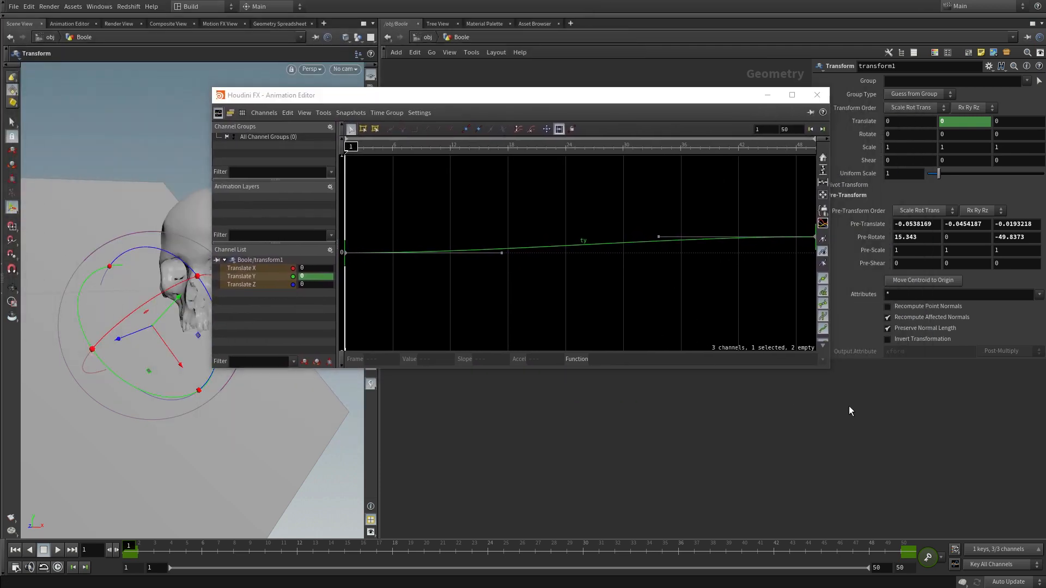
drag(828, 369, 944, 489)
right_drag(695, 236, 668, 376)
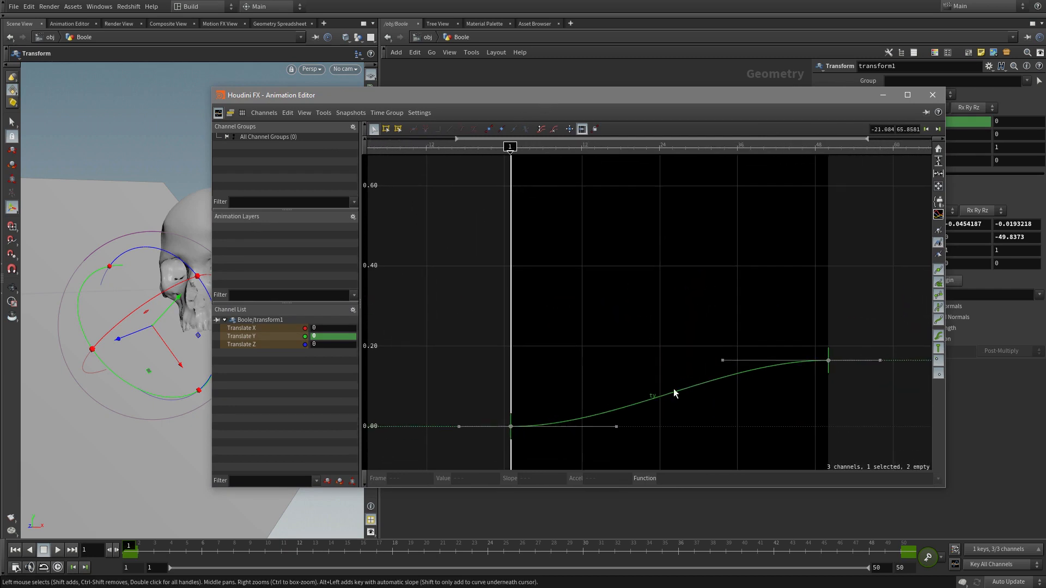
middle_drag(651, 333, 635, 261)
right_drag(606, 249, 596, 327)
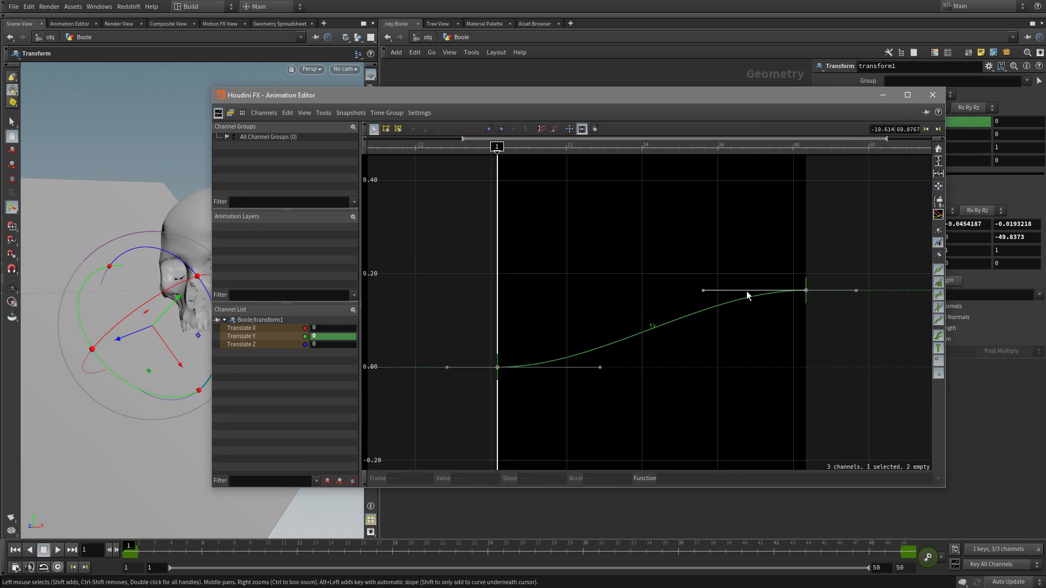
drag(464, 244, 907, 430)
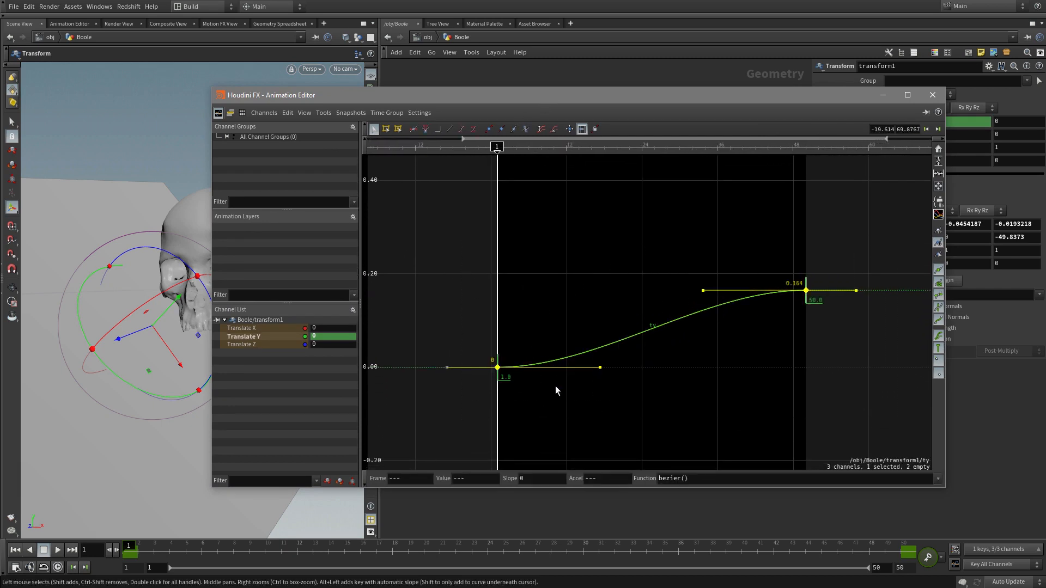
click(450, 130)
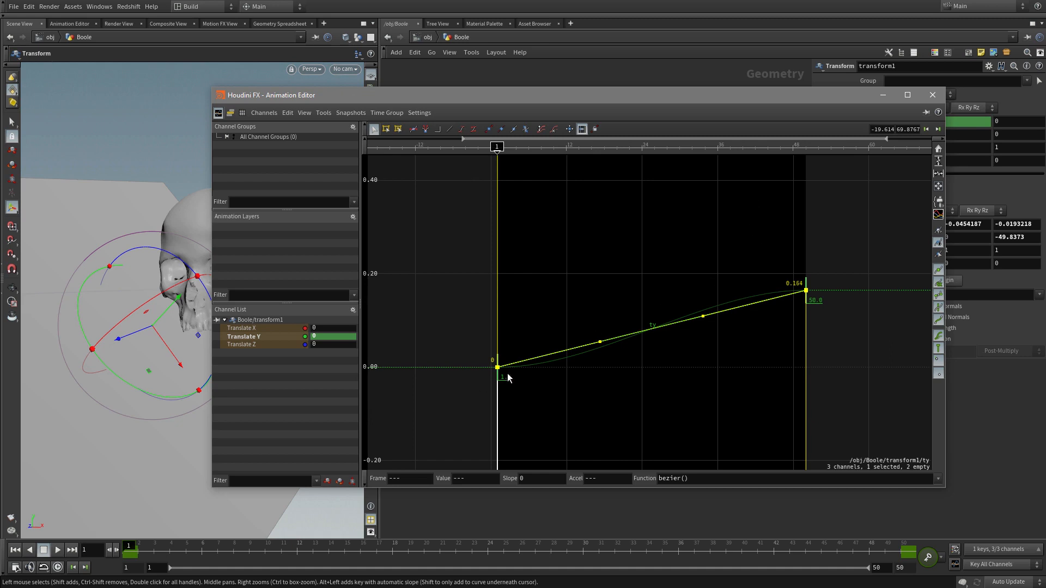
click(932, 94)
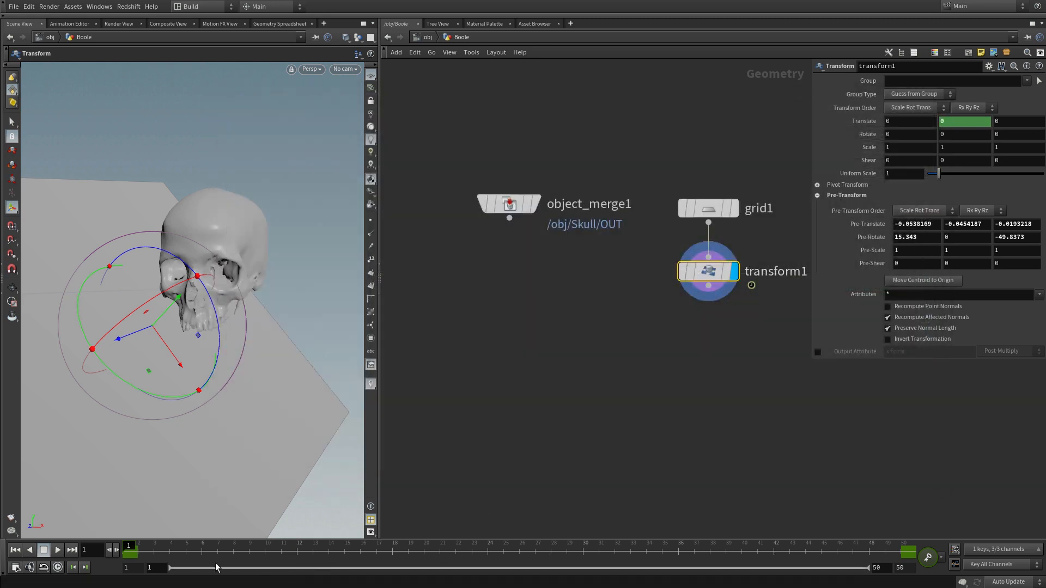
drag(131, 547, 82, 583)
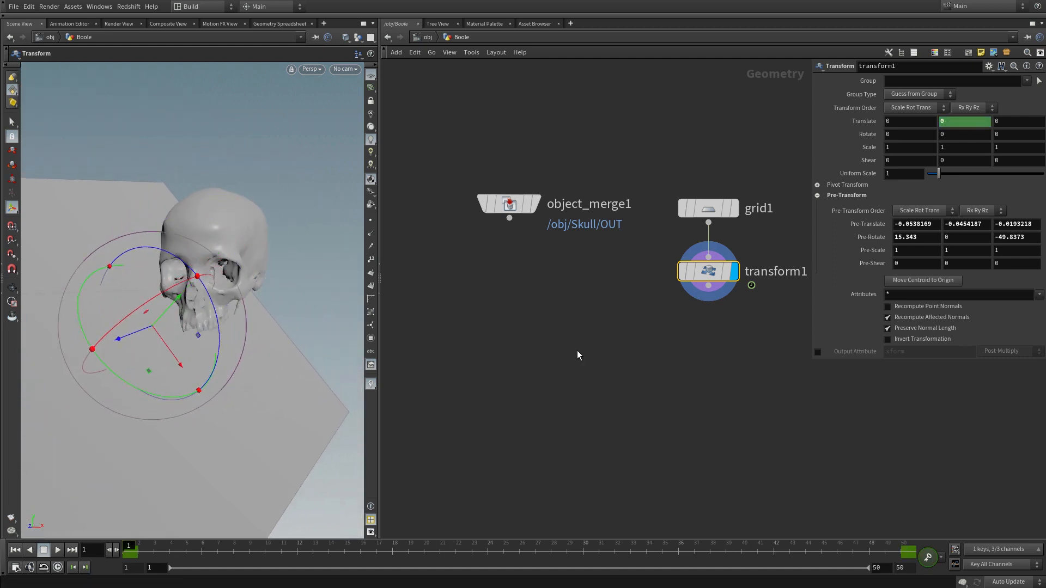
Step: Add a PolyExtrude node below transform1, wire transform1 into its first input and display it
drag(349, 321, 227, 403)
click(684, 390)
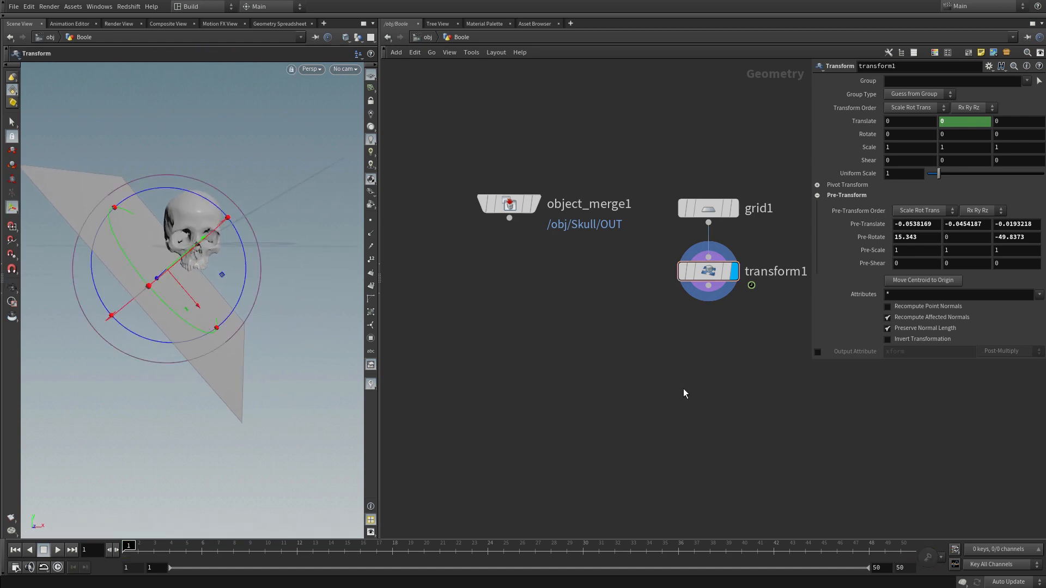
key(Tab)
text(pol)
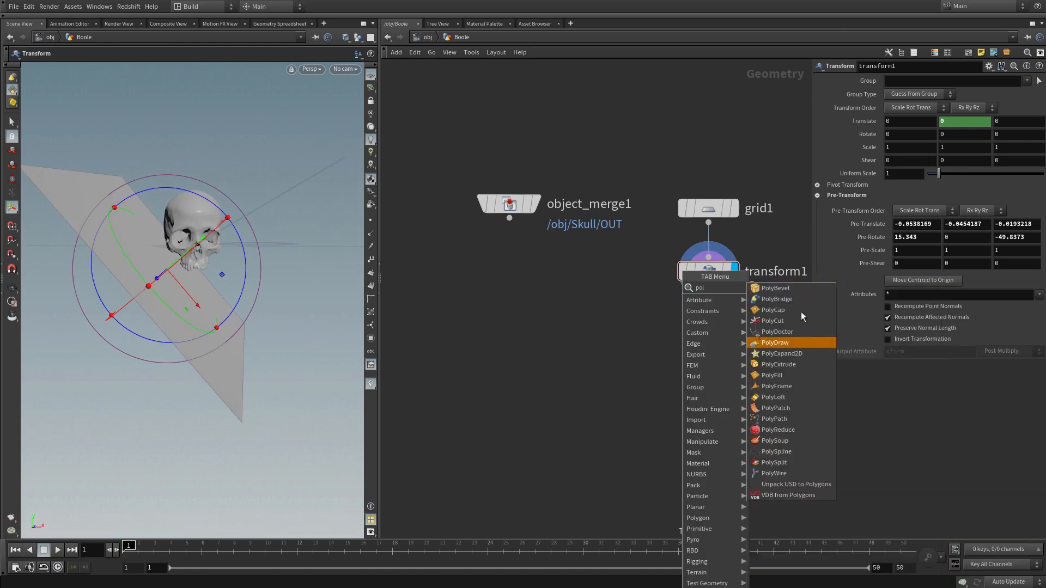
click(788, 365)
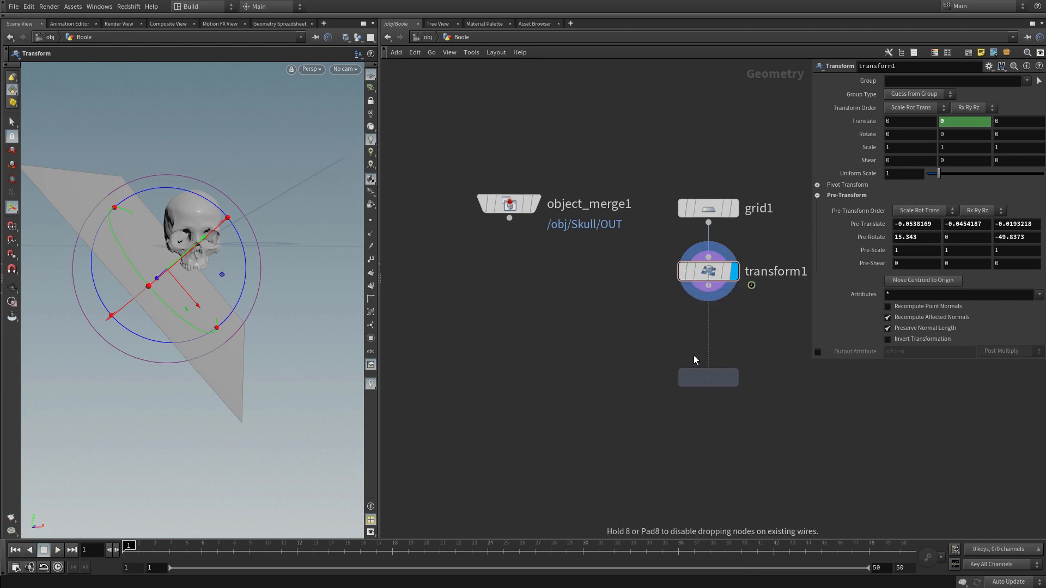
click(694, 357)
click(708, 286)
click(697, 360)
click(734, 374)
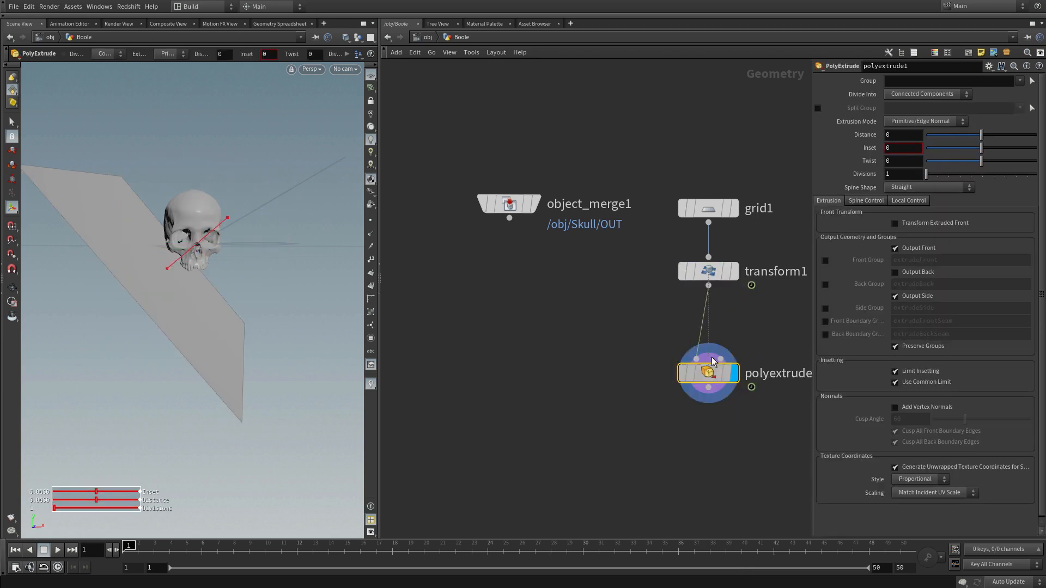
drag(712, 361, 712, 320)
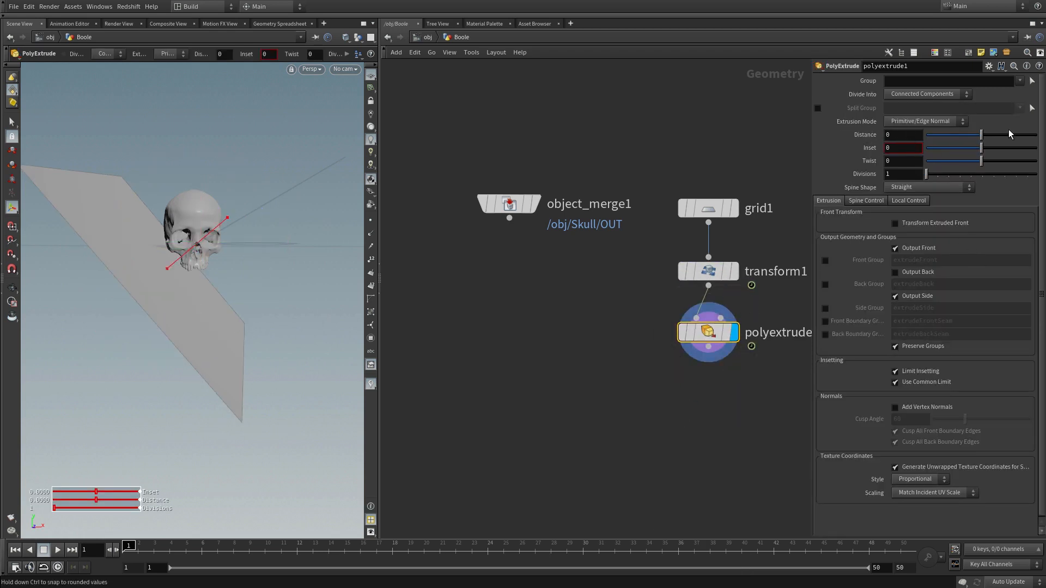
Step: Set the PolyExtrude distance to about -0.189, checking at frame 50 that the extruded volume covers the whole skull
drag(981, 135, 972, 136)
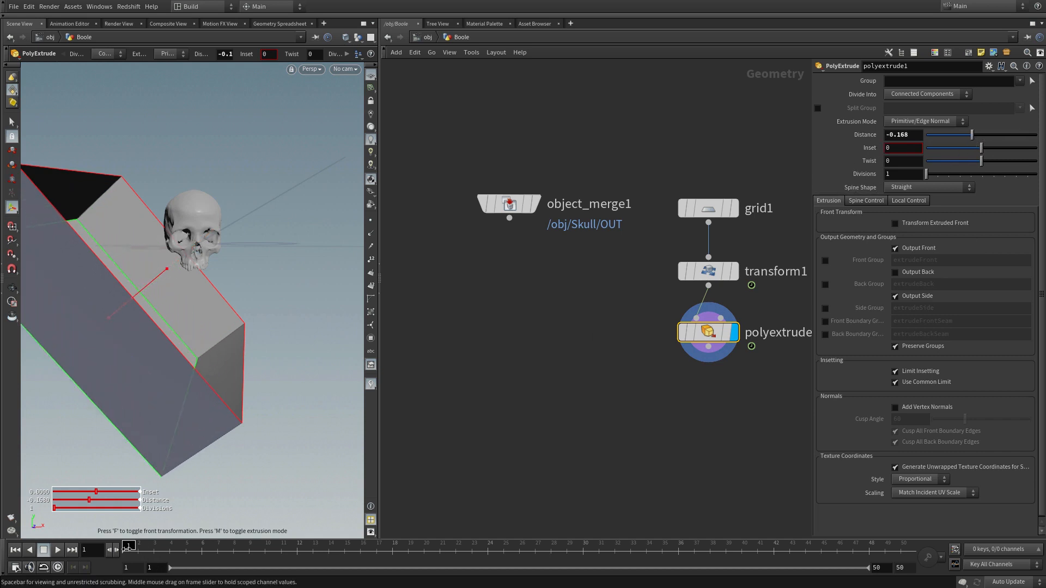
drag(130, 548, 901, 548)
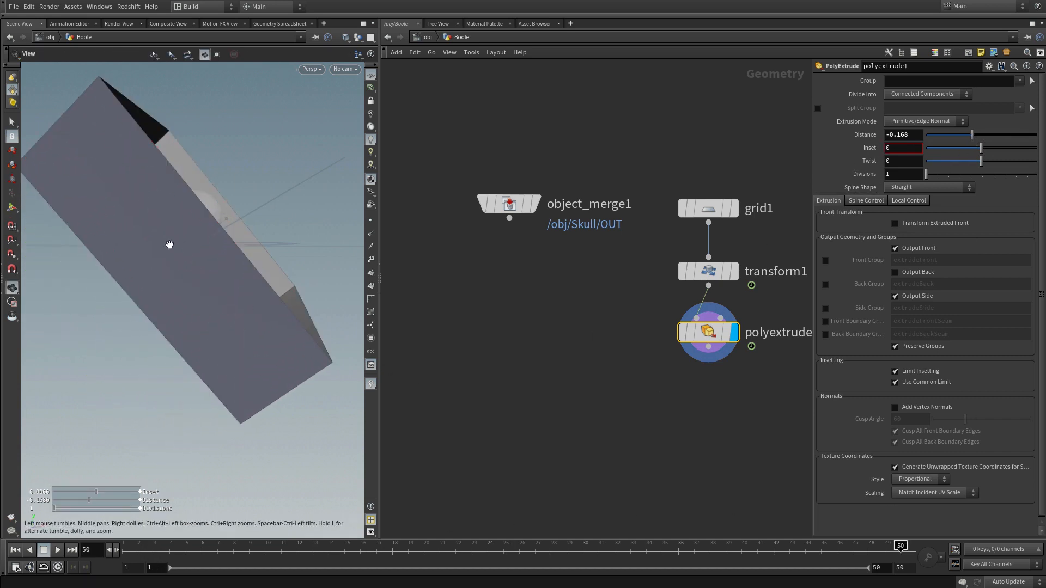
alt+drag(219, 239, 245, 227)
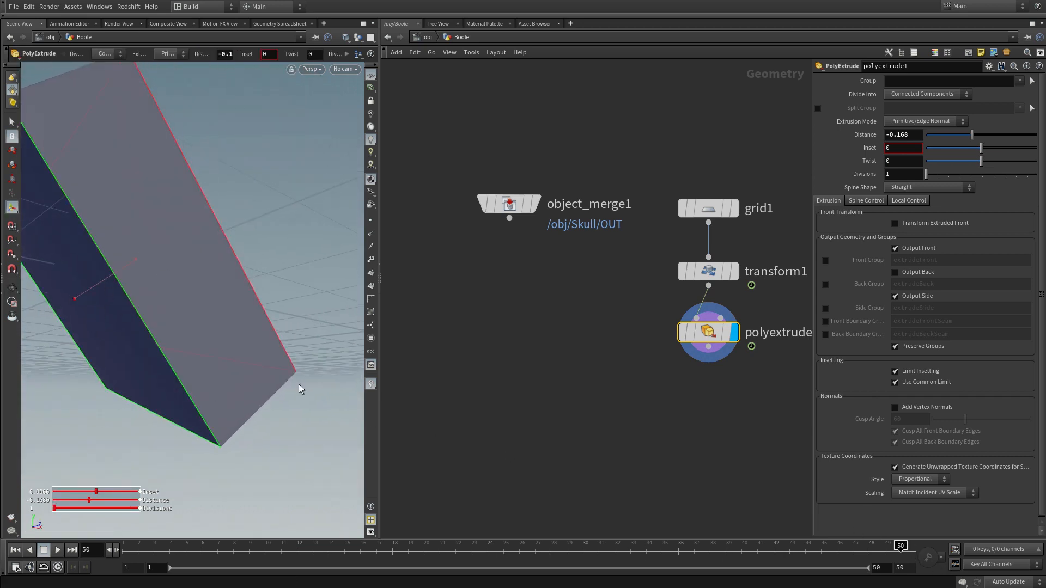
alt+drag(299, 387, 225, 381)
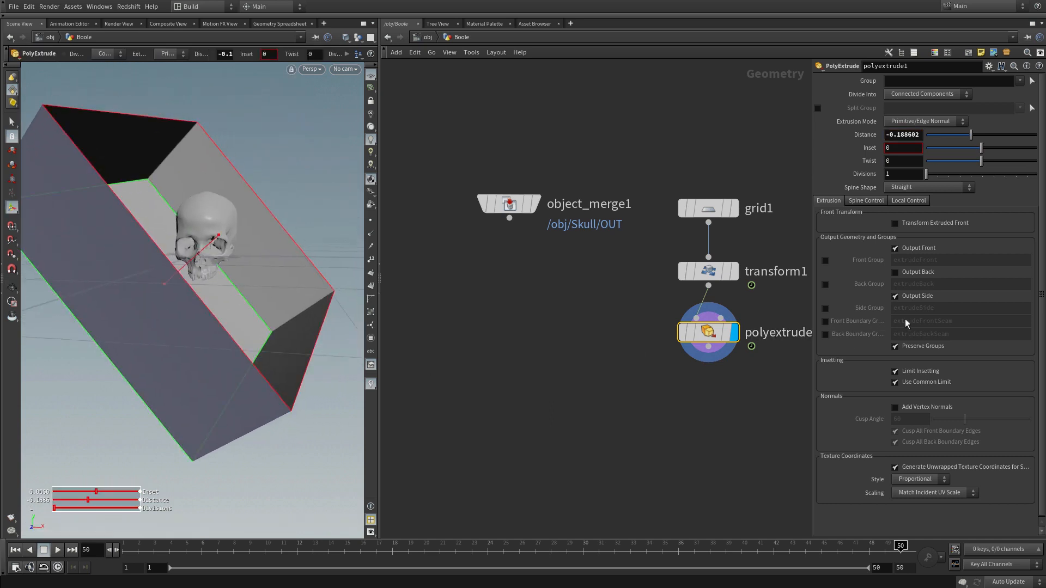
Step: Enable Output Back on the PolyExtrude to close the box, and return to frame 1 to inspect it
click(894, 273)
mouse_move(240, 304)
alt+mouse_down()
mouse_move(245, 285)
mouse_move(240, 296)
alt+mouse_up()
drag(896, 545, 123, 535)
middle_drag(731, 379, 654, 359)
alt+drag(215, 338, 226, 305)
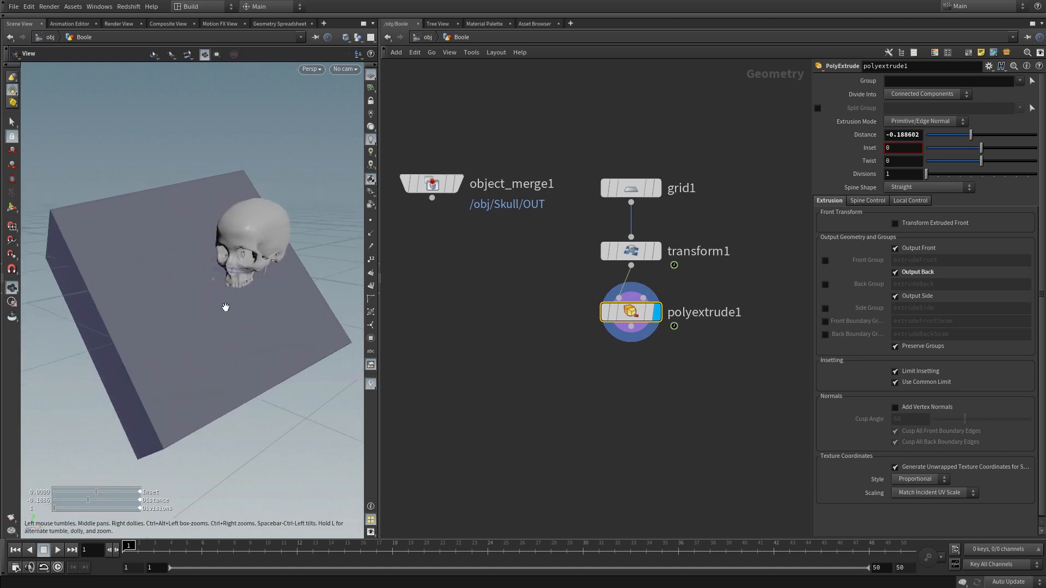
drag(206, 357, 280, 314)
key(Return)
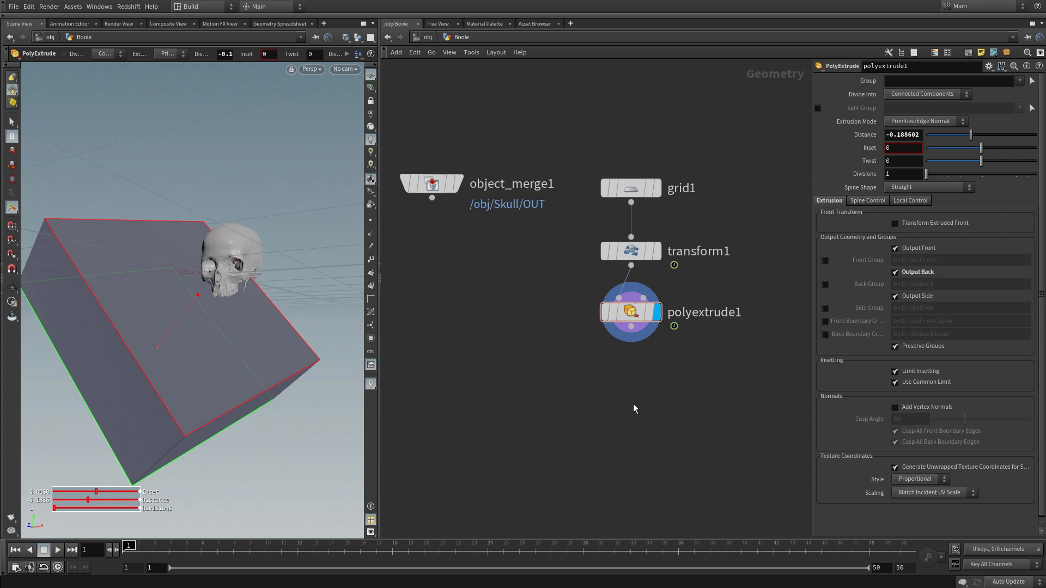
Step: Add a Reverse node below polyextrude1, wire it in and display it to flip the box's faces
key(Tab)
text(rev)
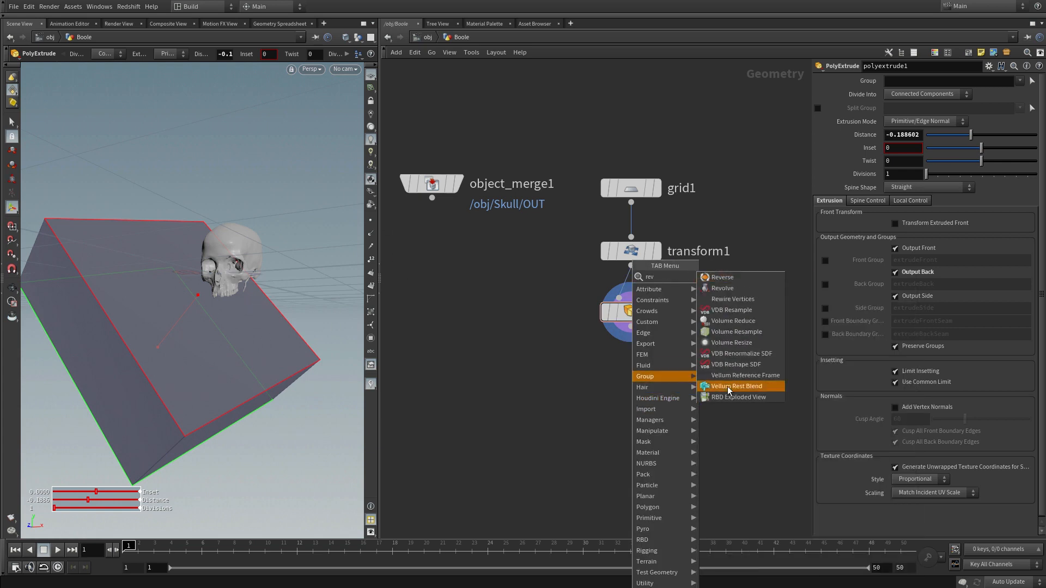
click(707, 278)
click(621, 385)
click(630, 326)
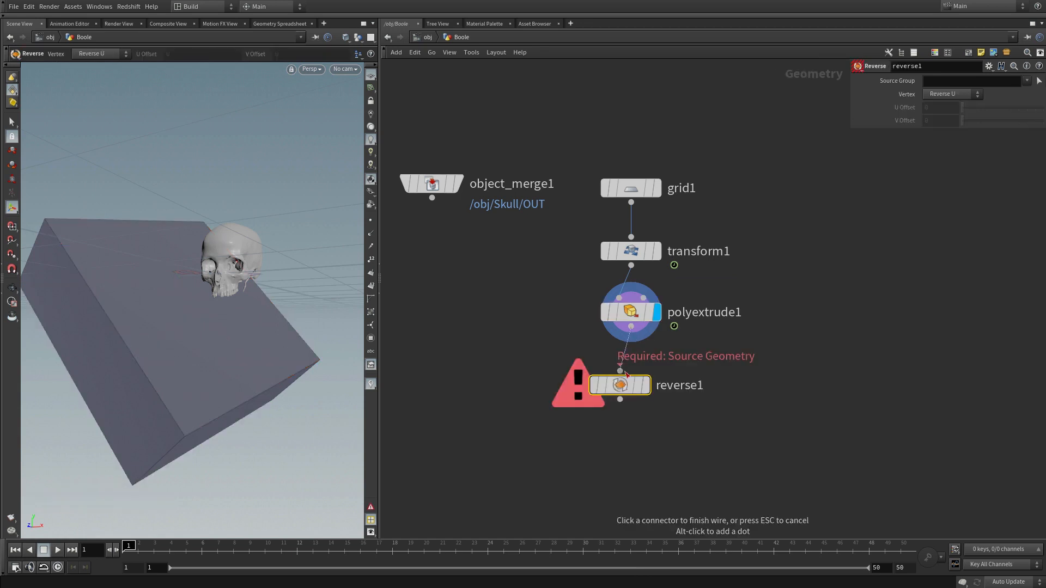
click(619, 371)
mouse_move(619, 388)
mouse_down()
mouse_move(630, 351)
mouse_move(629, 377)
mouse_up()
click(760, 412)
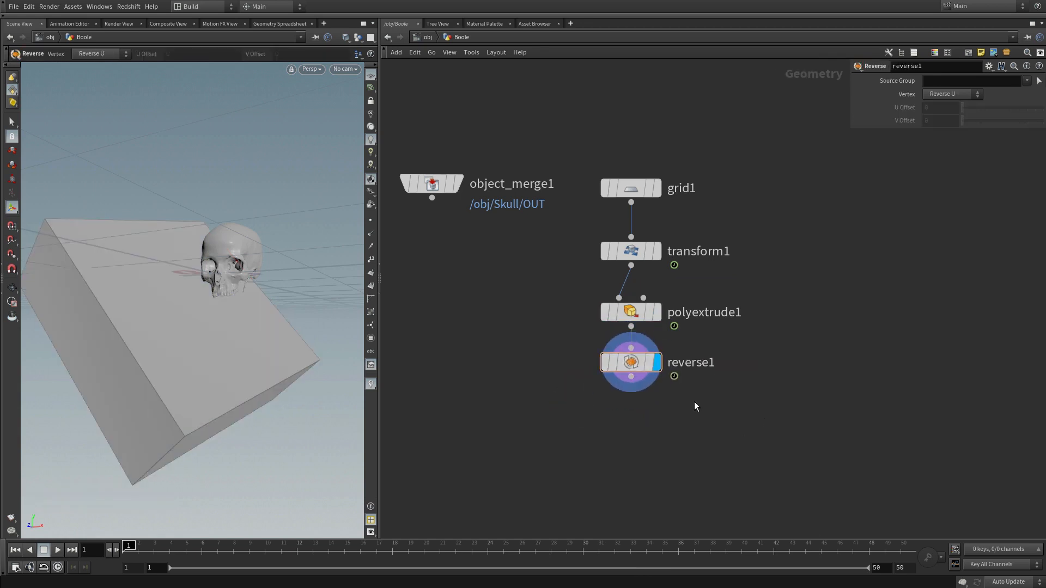
Step: Display object_merge1 alone and examine the skull's surface shading up close
middle_drag(628, 397, 720, 413)
middle_drag(493, 325, 522, 323)
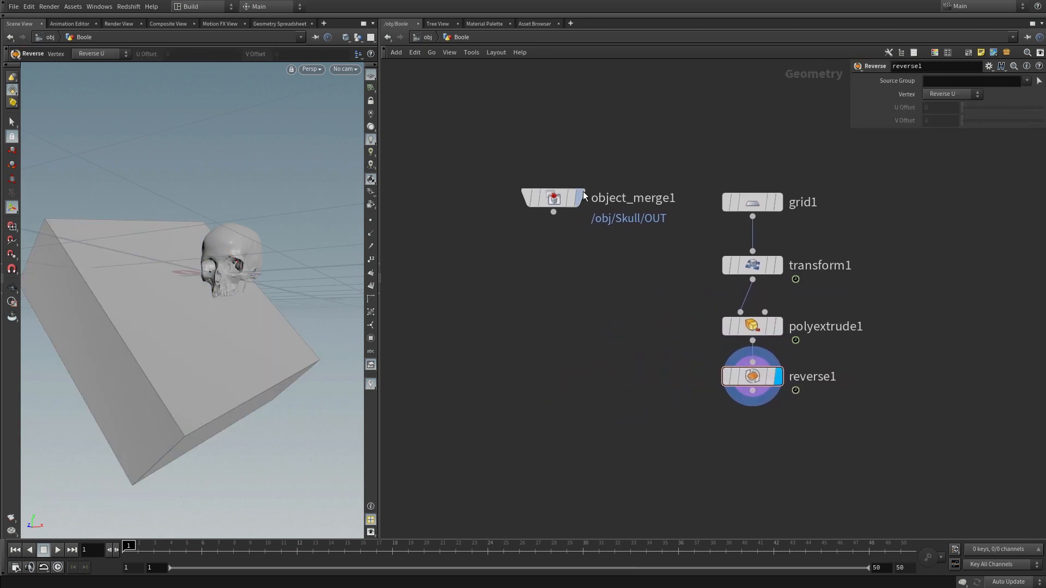
click(582, 198)
alt+drag(245, 282, 247, 250)
right_drag(247, 250, 392, 157)
drag(182, 392, 204, 329)
mouse_move(192, 368)
right_down()
mouse_move(208, 343)
mouse_move(204, 355)
right_up()
mouse_move(177, 387)
mouse_down()
mouse_move(206, 400)
mouse_move(172, 396)
mouse_up()
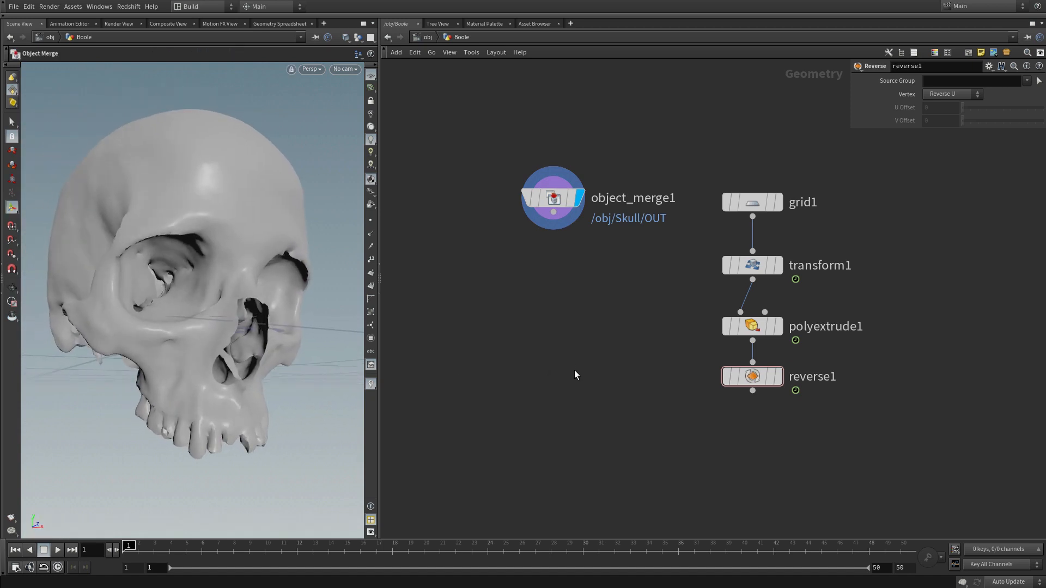
Step: Add a Normal node below object_merge1, connect it to the skull and display it
key(Tab)
mouse_move(591, 345)
text(norm)
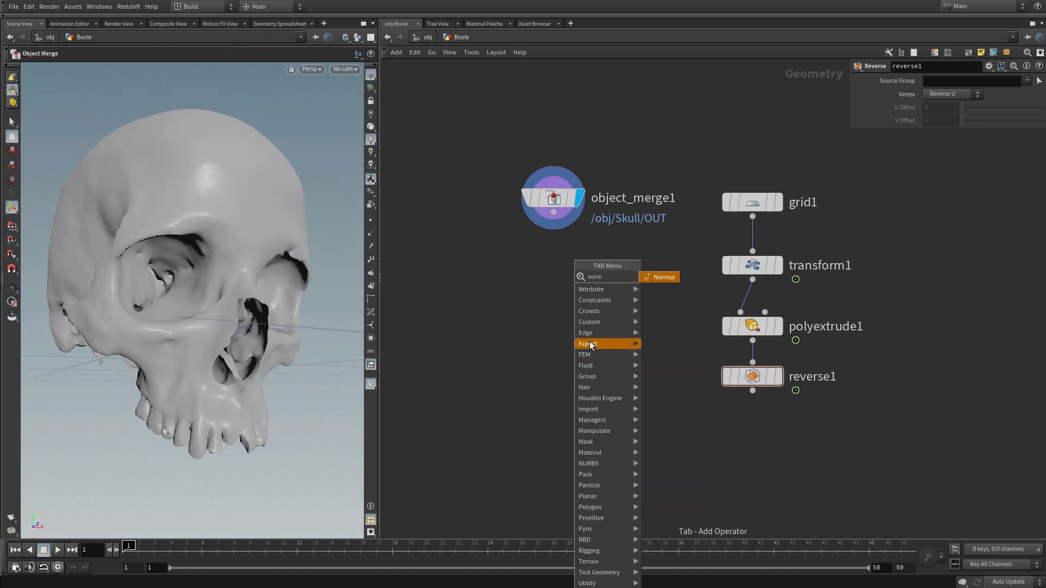
click(670, 280)
click(553, 284)
drag(555, 228, 553, 269)
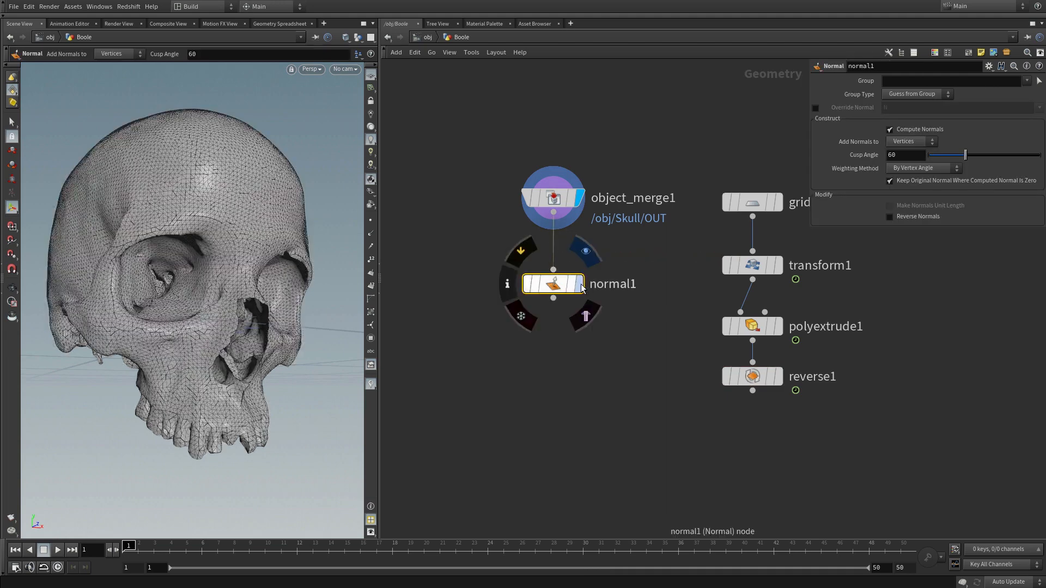
click(579, 284)
Step: Set the Normal node's Cusp Angle to 180 and check the skull's shading
double_click(904, 157)
text(180)
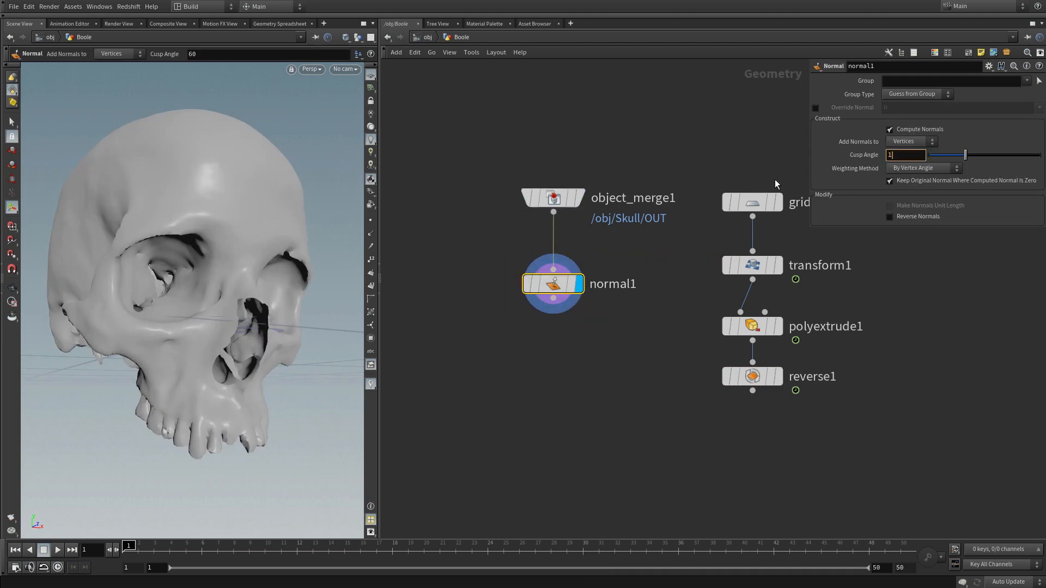
key(Return)
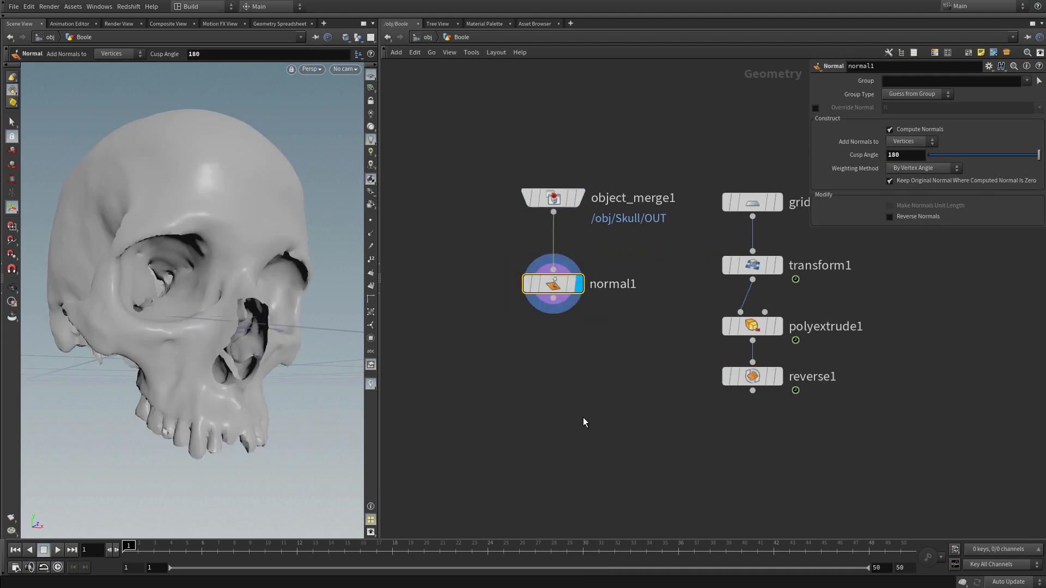
alt+drag(189, 335, 414, 444)
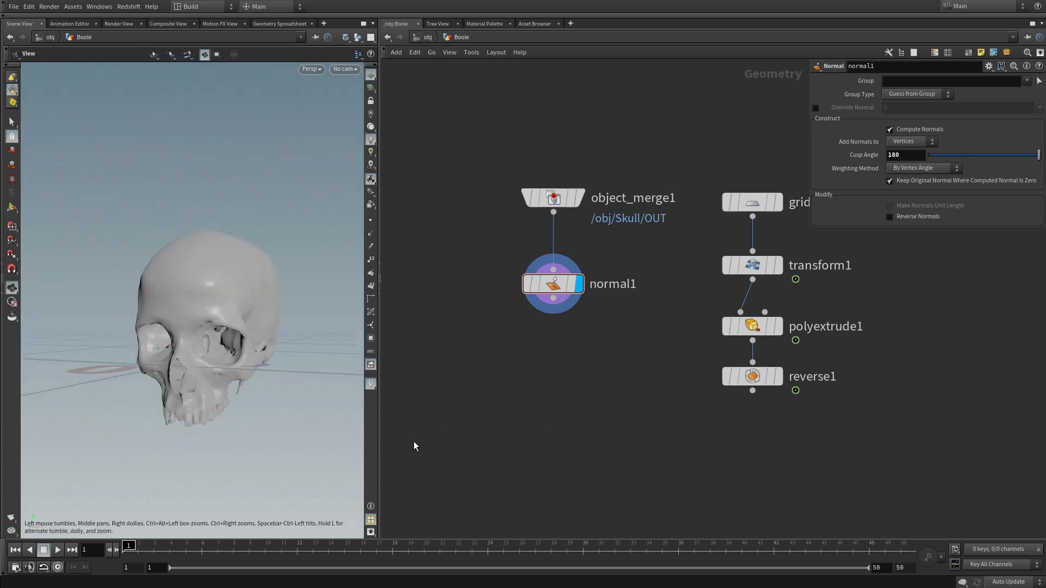
Step: Add a Boolean node with normal1 wired into its first input and reverse1 into its second
key(Tab)
text(bool)
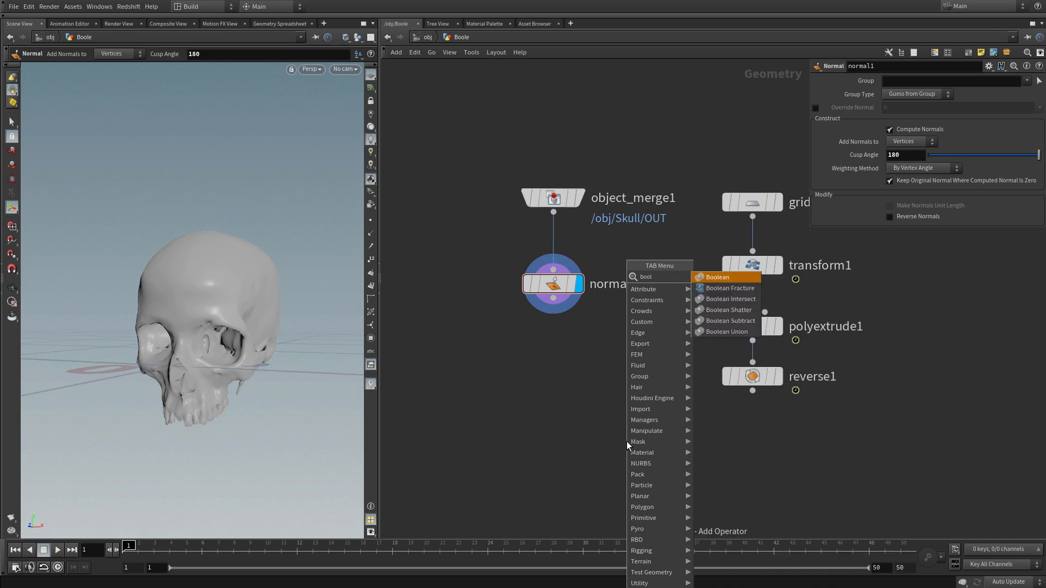
click(723, 275)
click(634, 446)
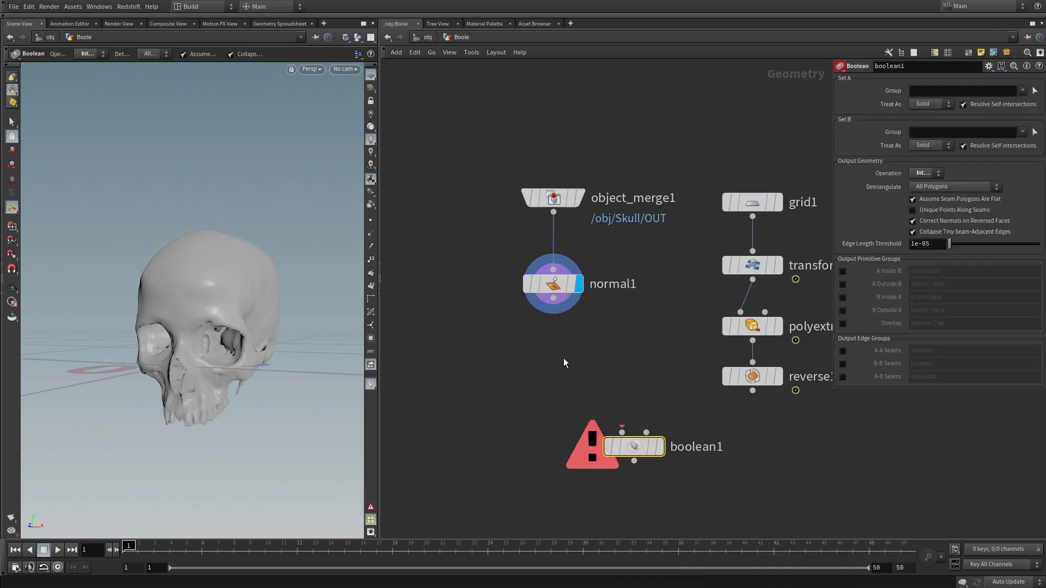
click(553, 301)
click(622, 432)
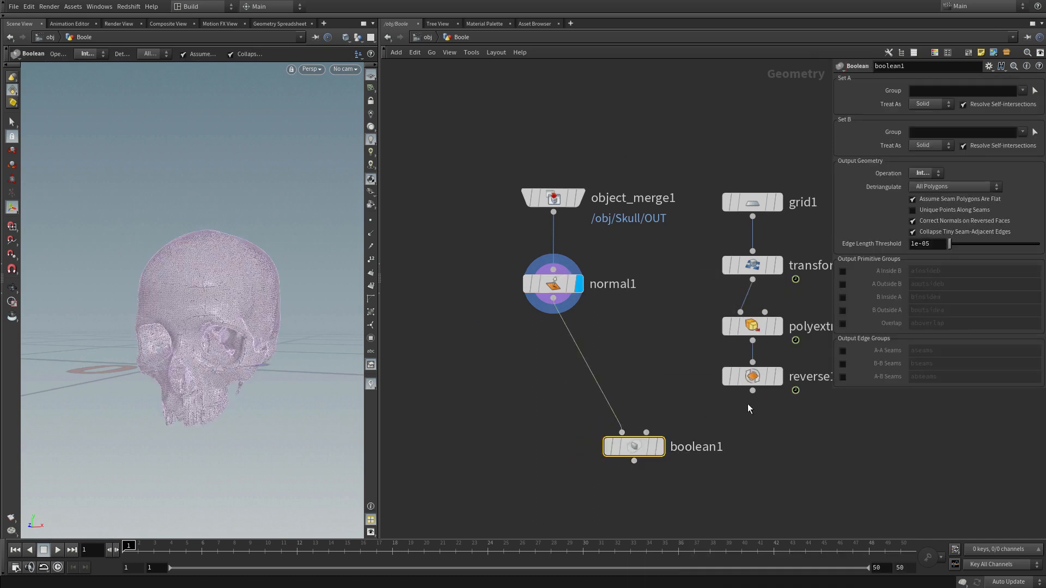
click(646, 432)
key(h)
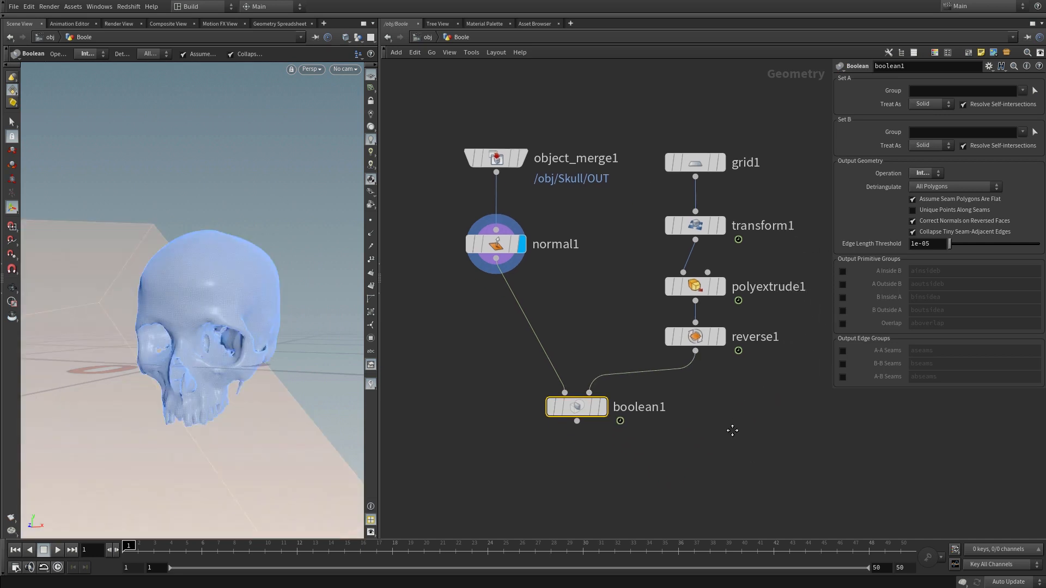
Step: Display boolean1 and move to frame 23 to check the box's intersection with the skull
click(600, 402)
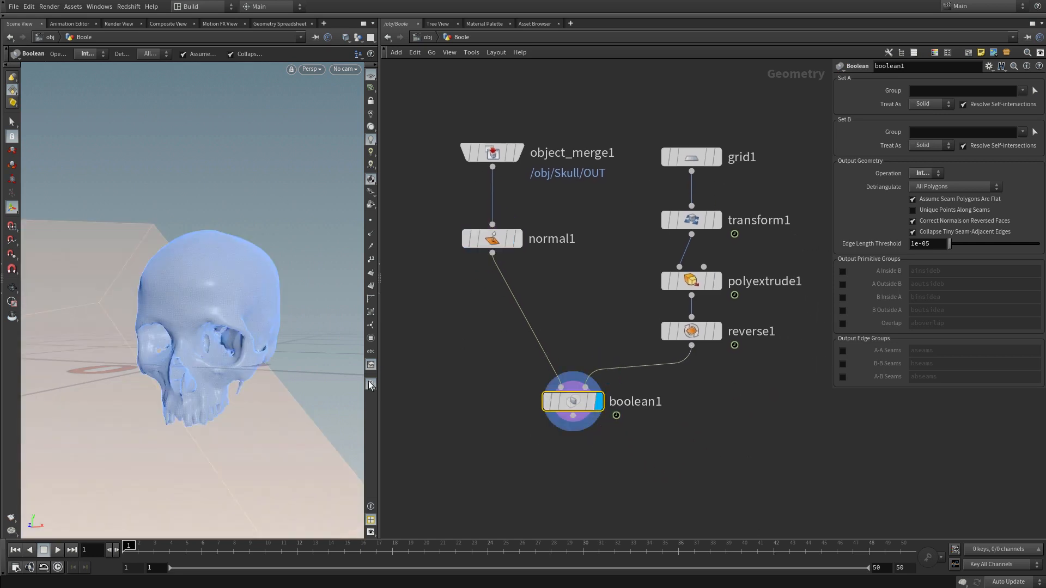
click(472, 550)
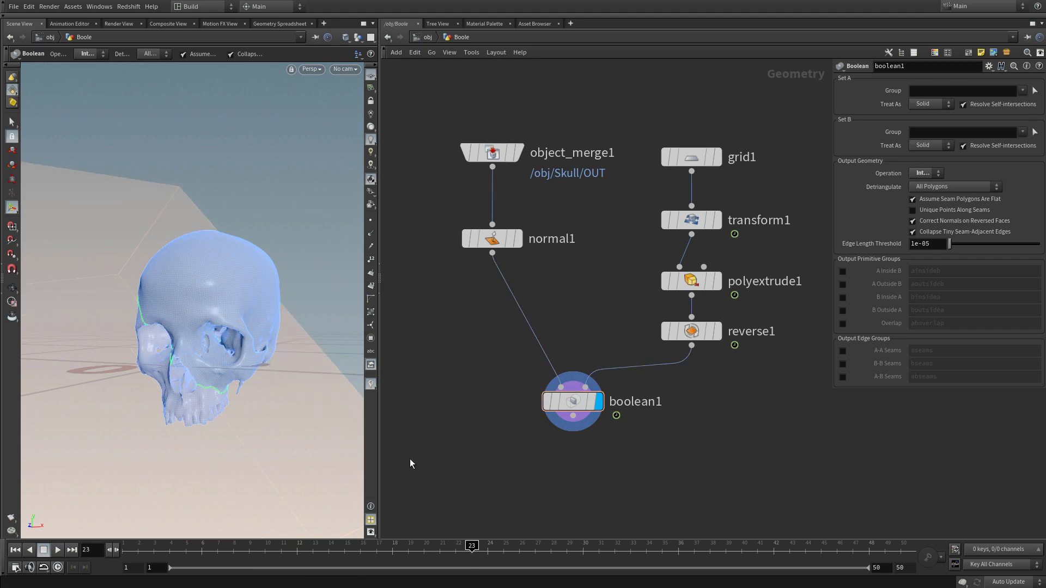
Step: Hide all other objects in the viewport so only the Boolean's cut skull and its input guides are shown
alt+drag(211, 355, 198, 316)
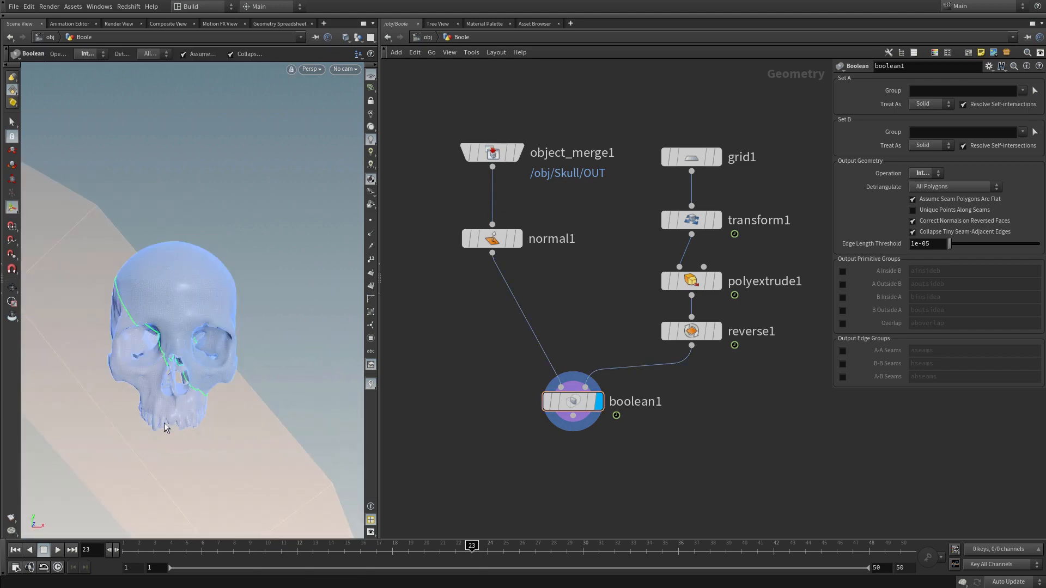
alt+drag(164, 423, 185, 386)
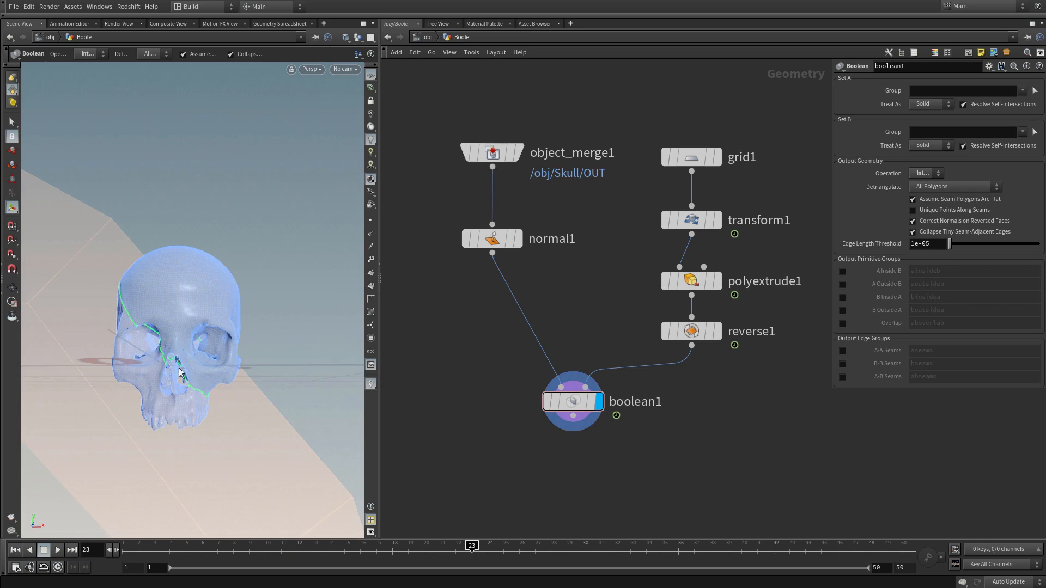
click(360, 37)
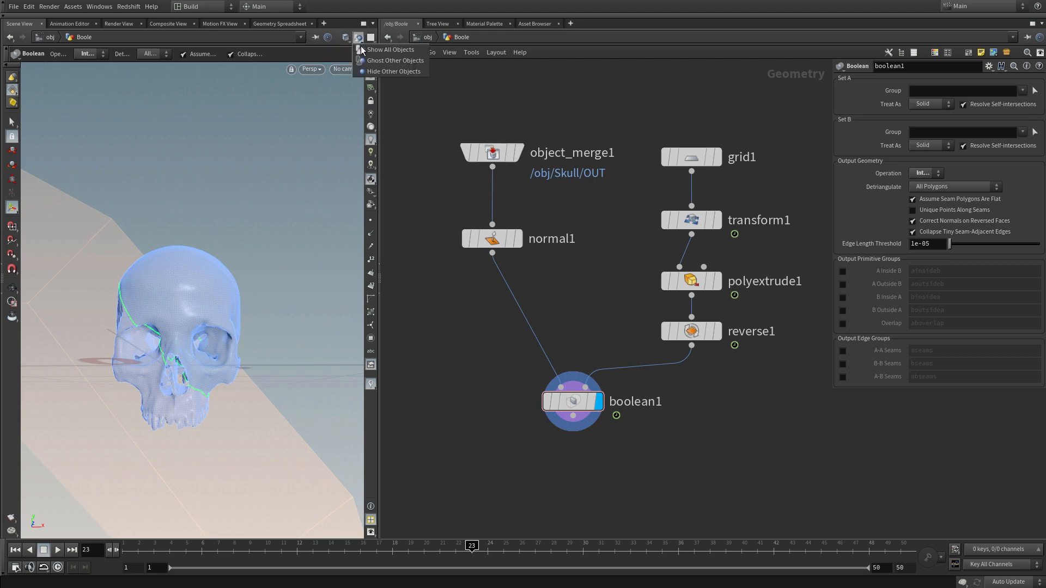
click(376, 71)
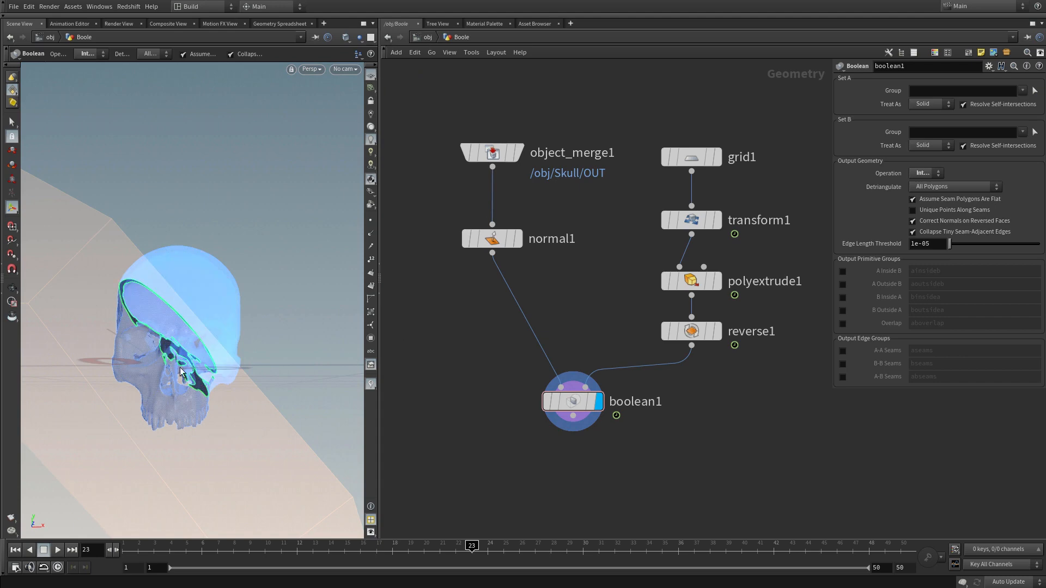
mouse_move(180, 368)
alt+mouse_down()
mouse_move(224, 352)
mouse_move(155, 369)
mouse_move(224, 350)
mouse_move(171, 361)
alt+mouse_up()
Step: Enable the A Inside B primitive group on boolean1, then add a Blast node below it and display it
middle_drag(706, 424, 722, 357)
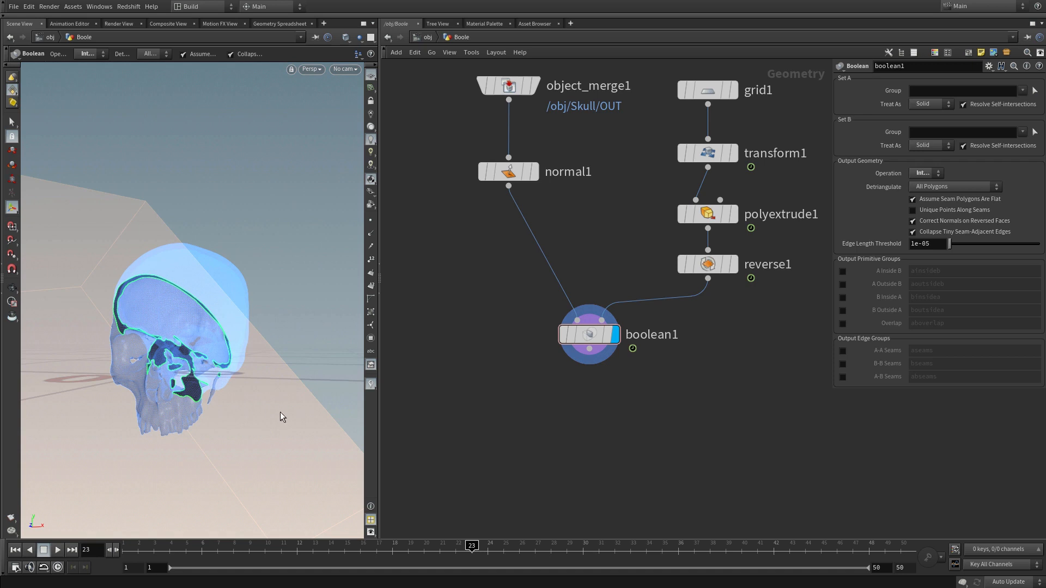
click(856, 271)
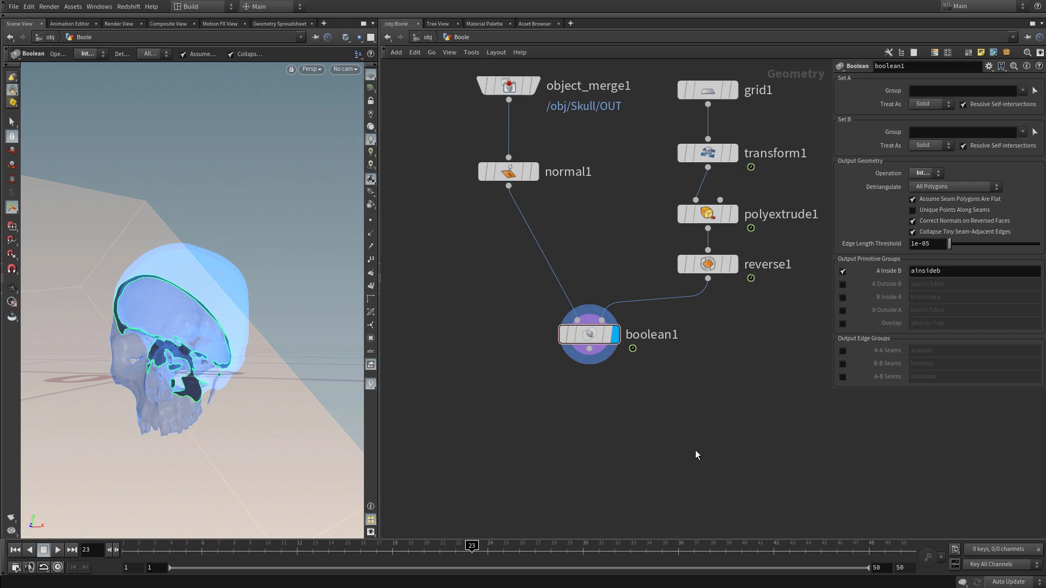
key(Tab)
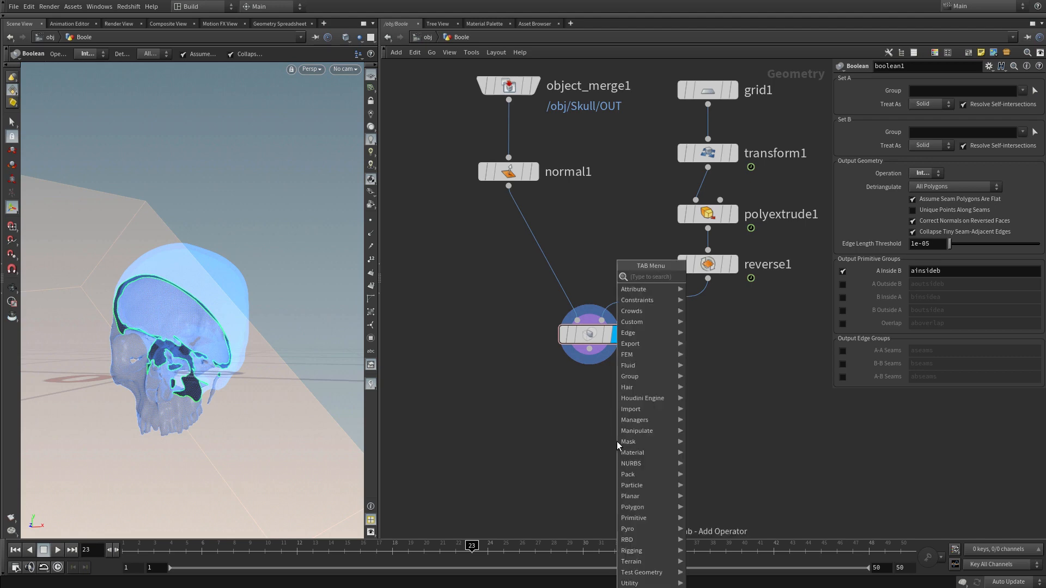
text(blast)
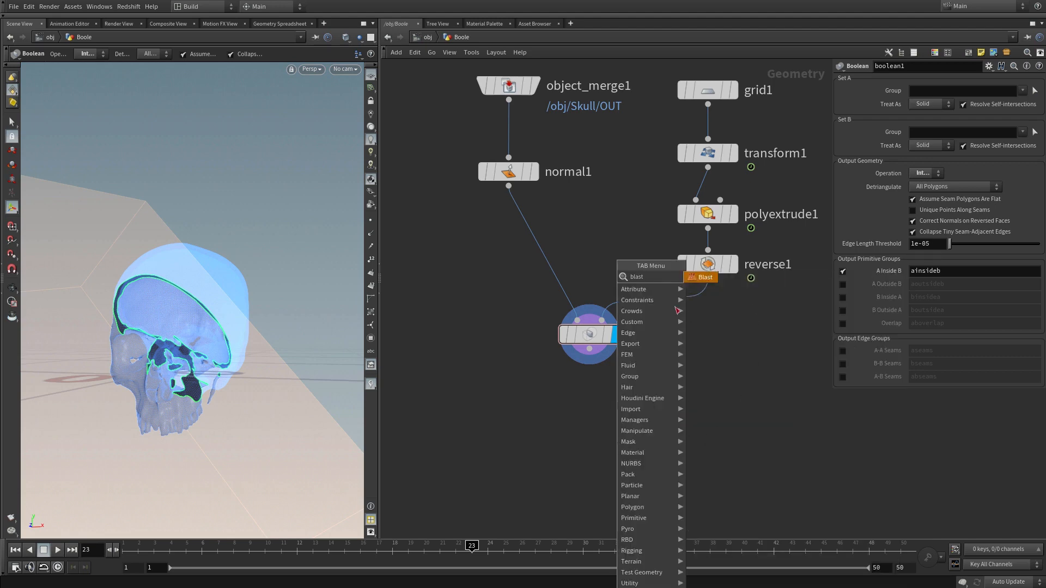
key(Return)
click(551, 401)
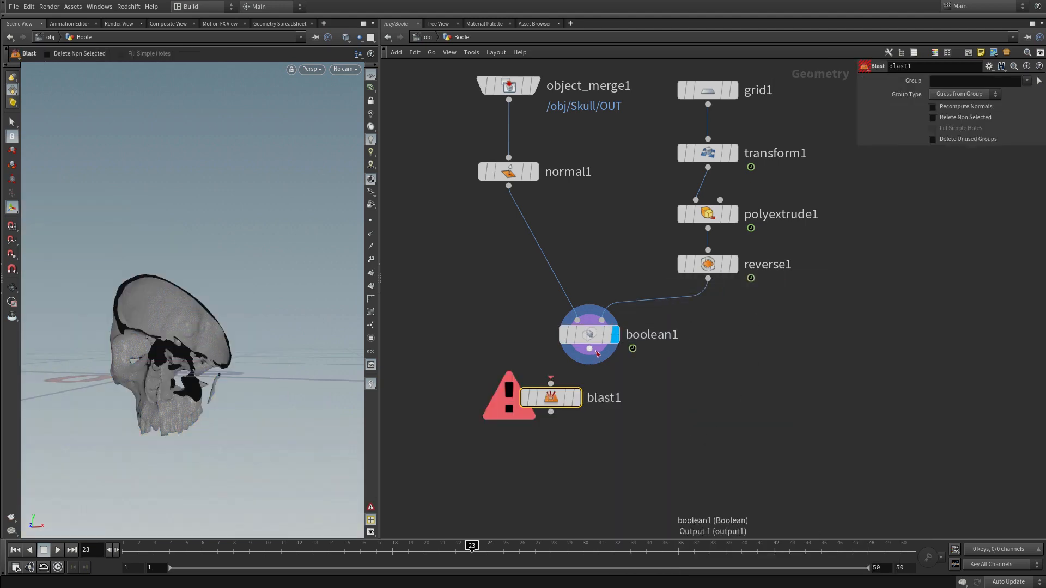
click(570, 402)
Step: Set blast1's Group to ainsideb and enable Delete Non Selected
click(944, 80)
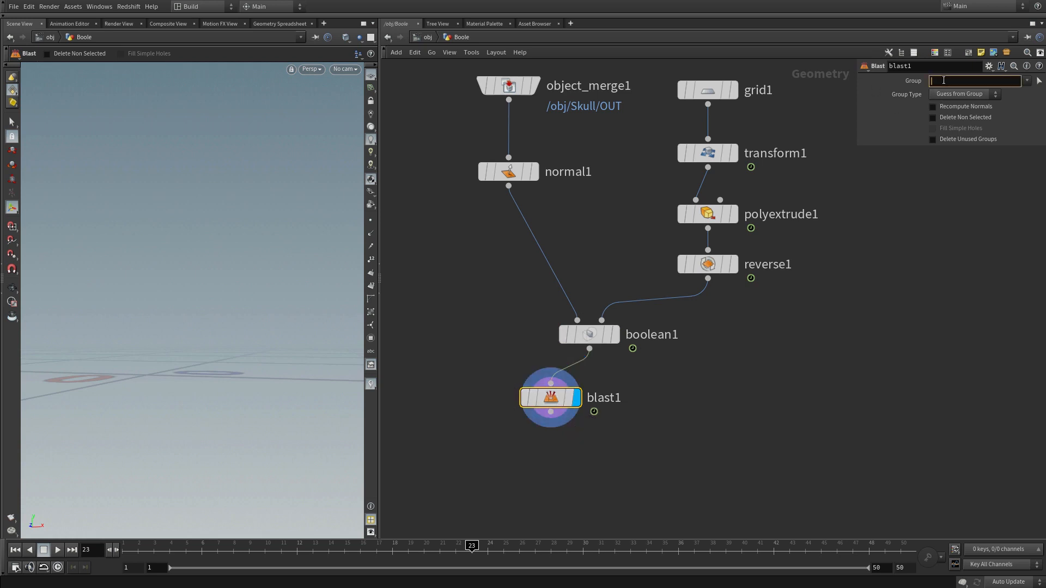
text(ainsideb)
key(Return)
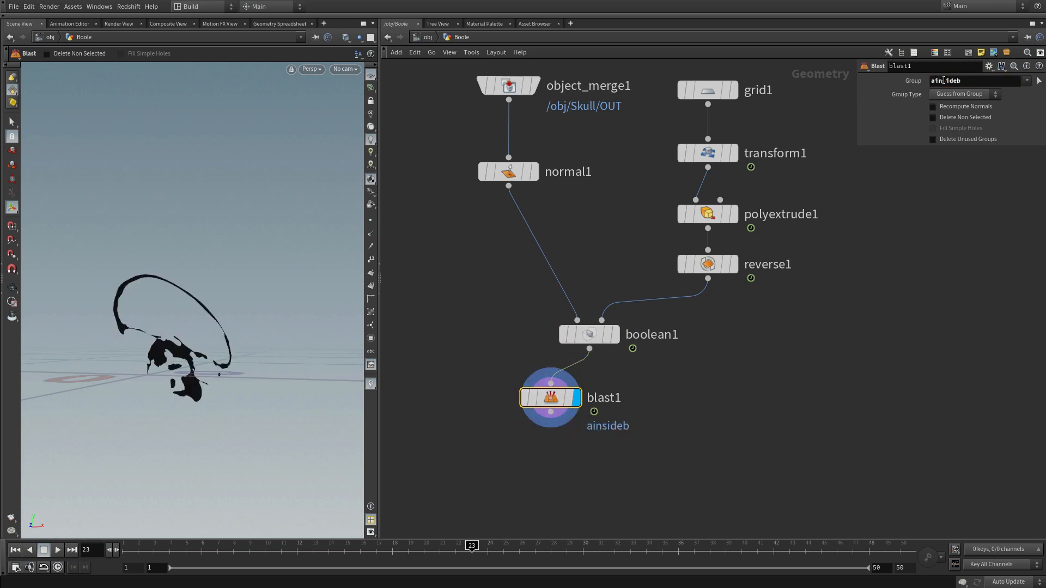
click(467, 476)
click(933, 118)
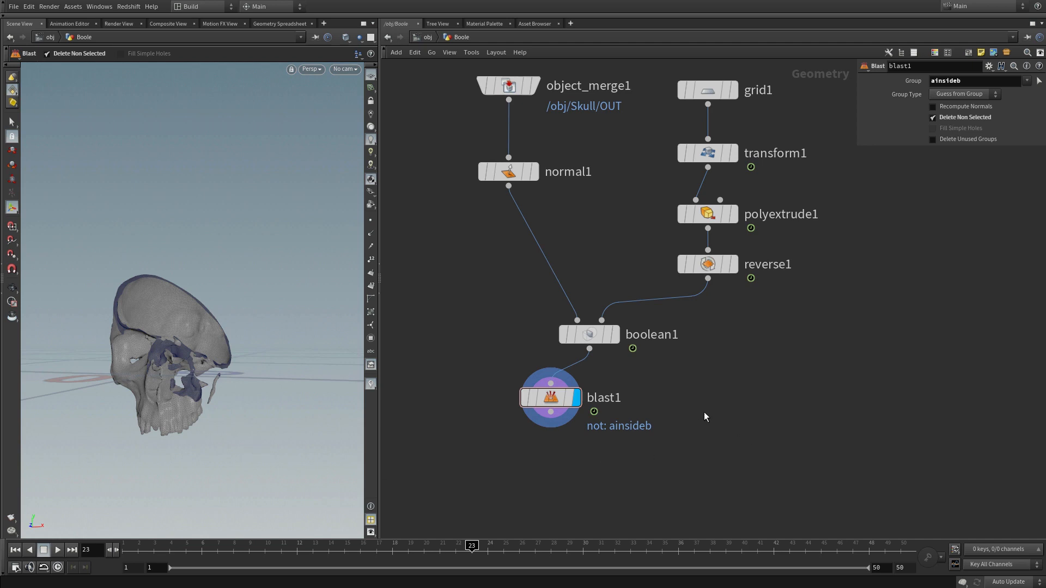
Step: Duplicate blast1 as a second branch from boolean1 and disable Delete Non Selected on the copy to isolate the cut surface
alt+drag(542, 404, 691, 405)
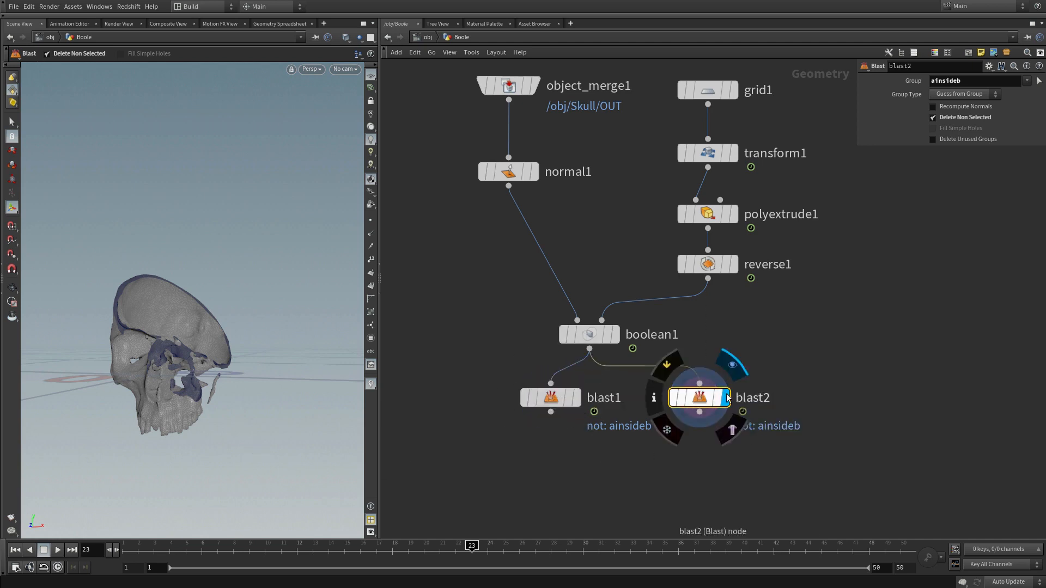
click(951, 119)
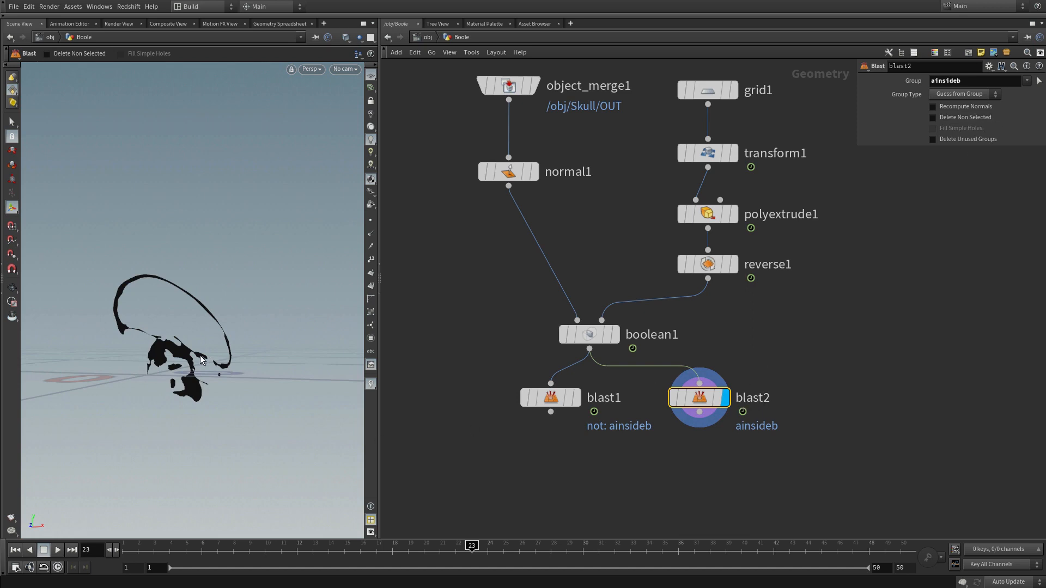
key(Escape)
drag(203, 362, 170, 355)
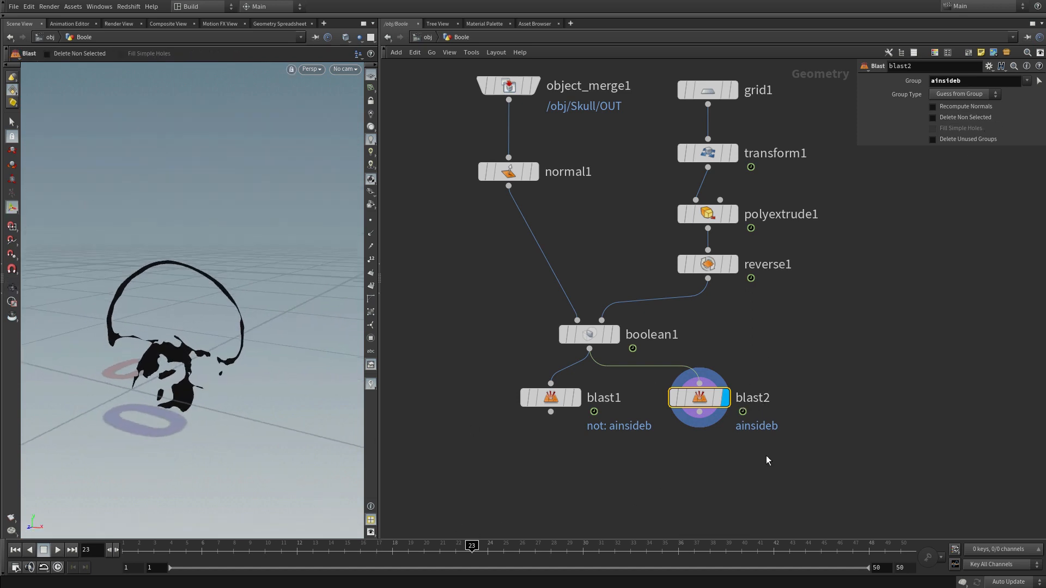
alt+right_drag(187, 381, 218, 330)
alt+drag(218, 330, 329, 326)
key(Return)
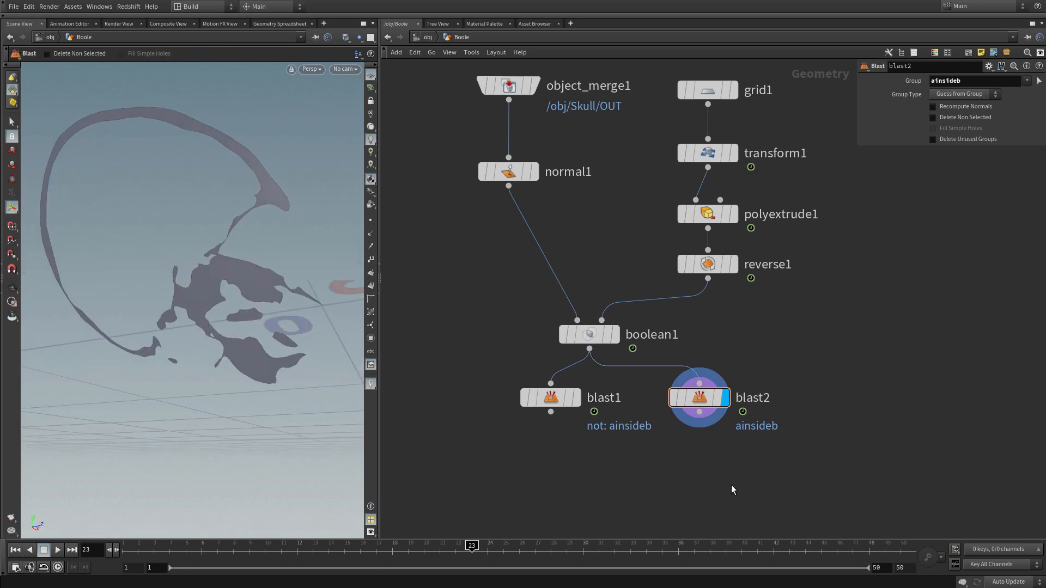
Step: Add a Divide node below blast2, connect it, display it and align it under the Blast
key(Tab)
text(divi)
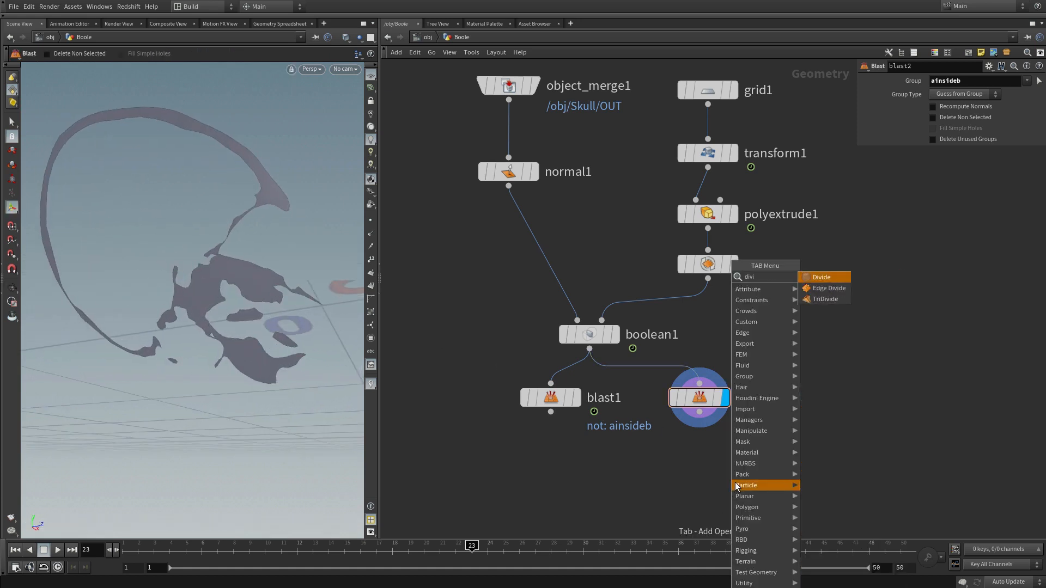
click(829, 276)
click(718, 463)
click(699, 412)
click(710, 451)
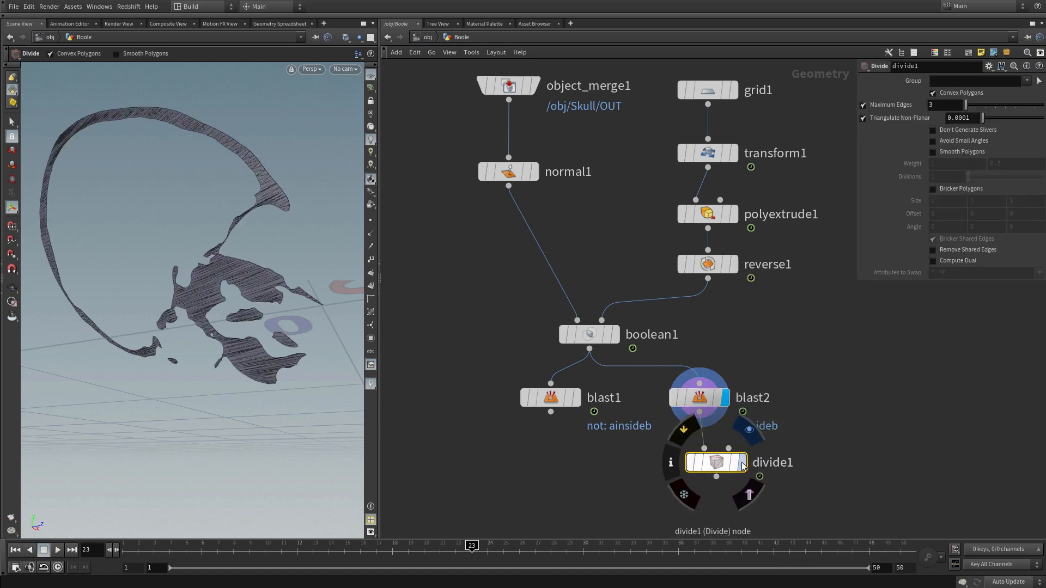
click(743, 463)
mouse_move(720, 465)
mouse_down()
mouse_move(711, 450)
mouse_move(702, 455)
mouse_up()
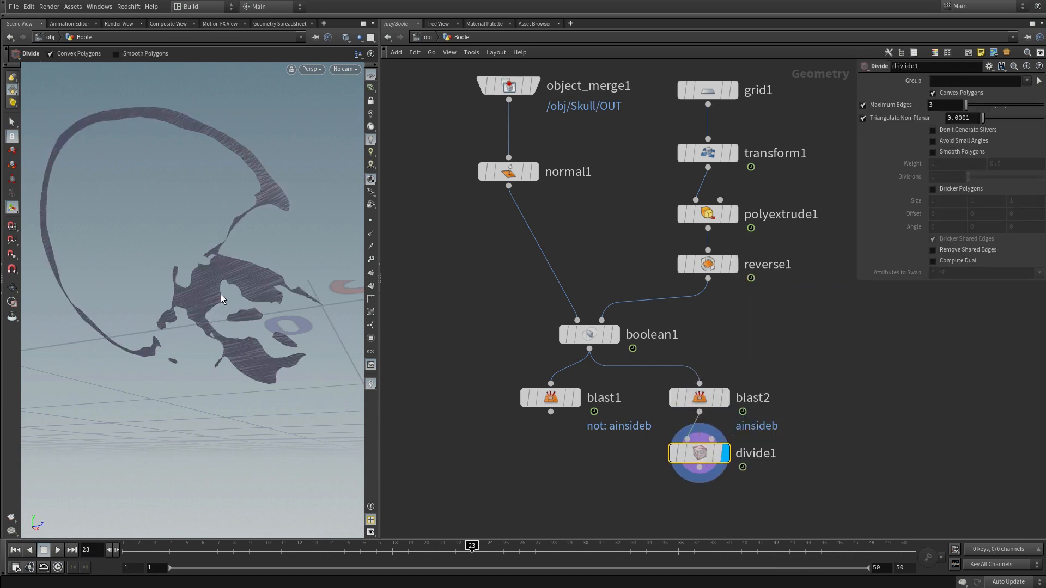
Step: Enable Avoid Small Angles and Don't Generate Slivers on divide1 and inspect the cut surface's triangulation
alt+drag(251, 241, 237, 271)
key(Return)
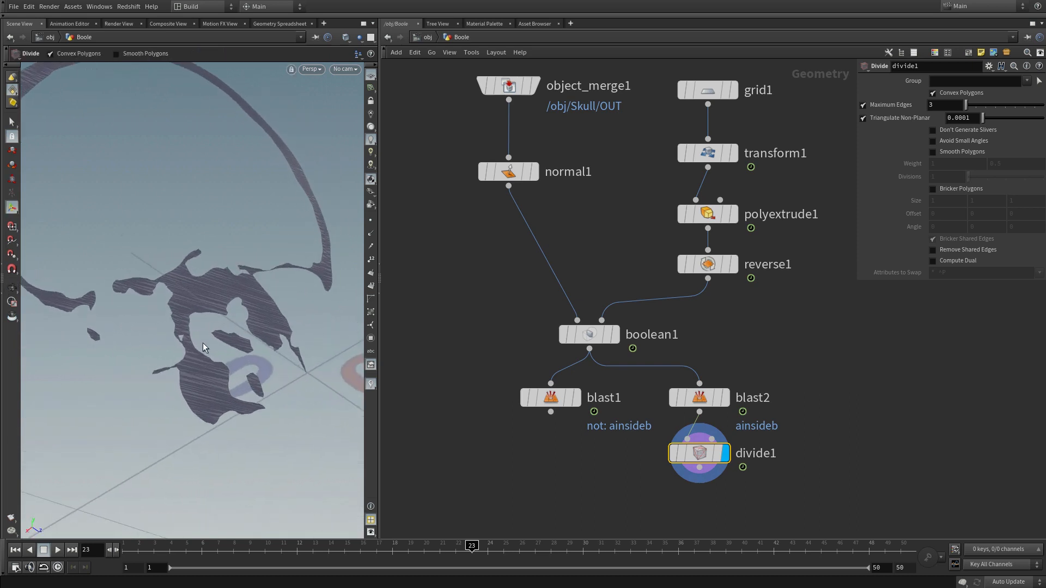
click(932, 141)
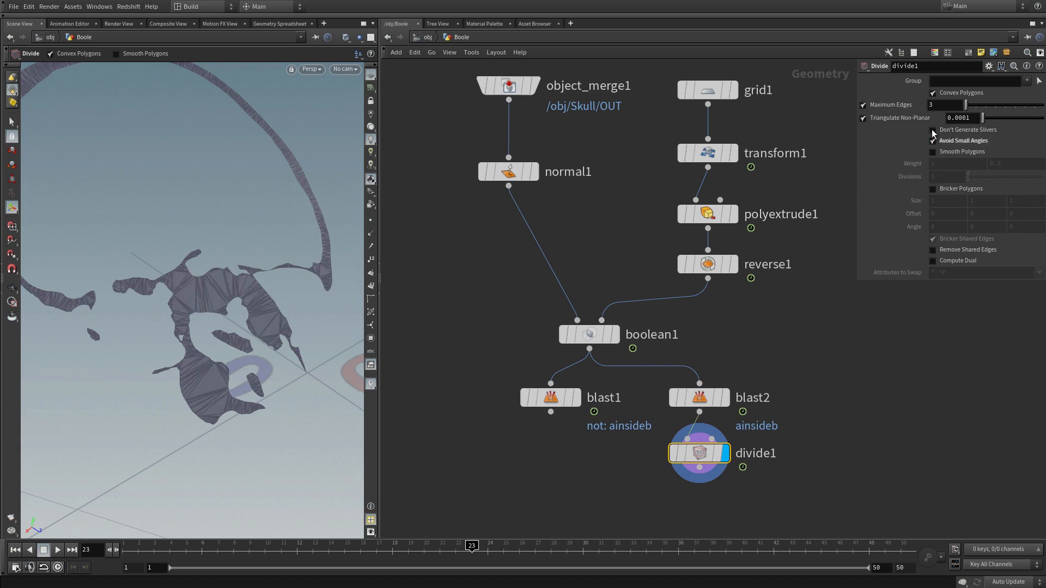
key(Escape)
drag(245, 262, 97, 341)
Step: Add a Normal node below divide1, display it and check the cut surface's shading
key(Tab)
mouse_move(598, 468)
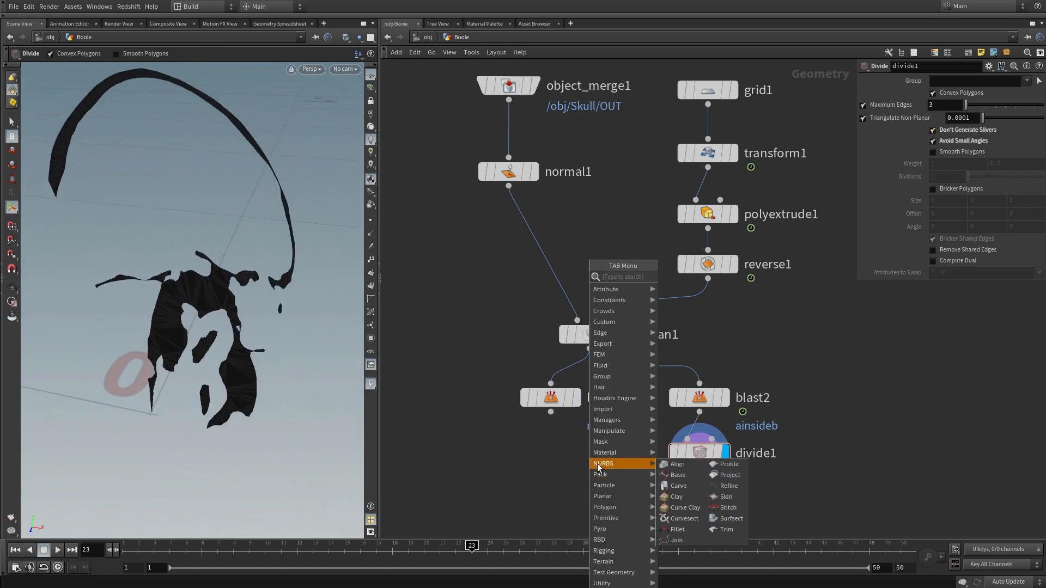
text(norma)
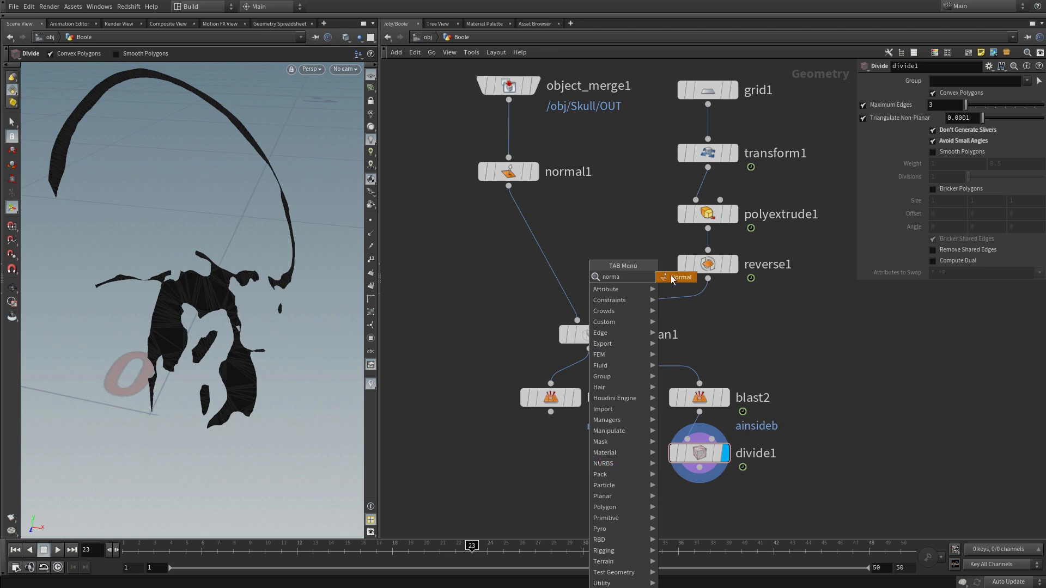
click(687, 281)
click(700, 507)
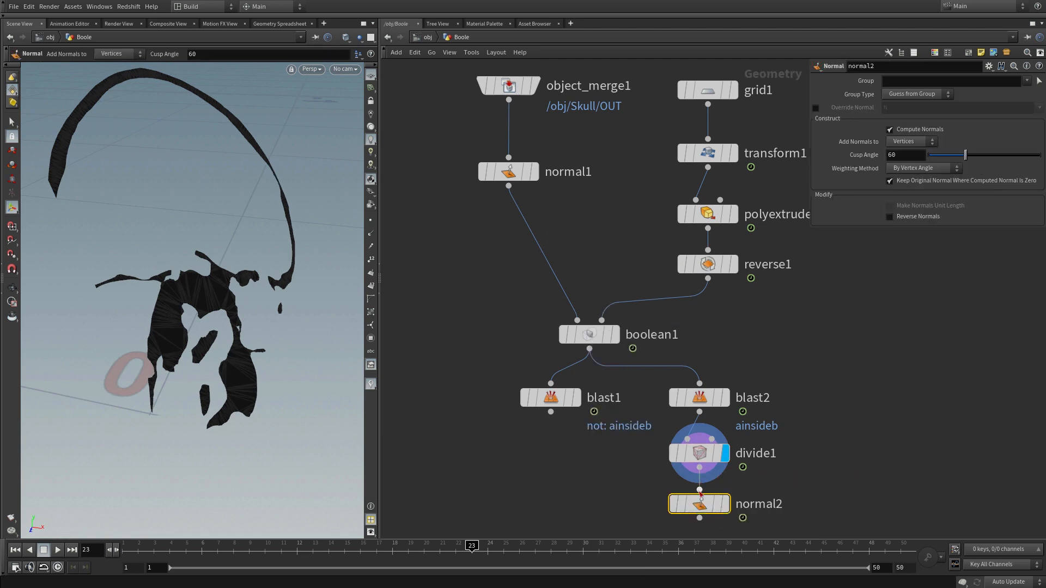
click(726, 505)
alt+drag(246, 375, 196, 309)
alt+right_drag(196, 308, 206, 339)
alt+drag(222, 334, 231, 330)
Step: Display blast1 and inspect the remaining skull shell
middle_drag(443, 404, 472, 329)
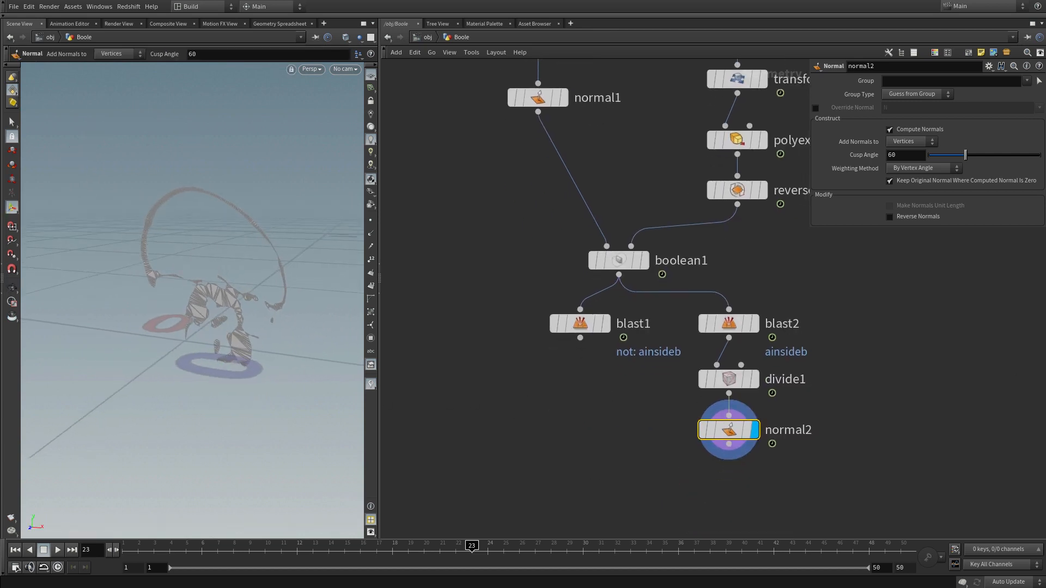
click(606, 324)
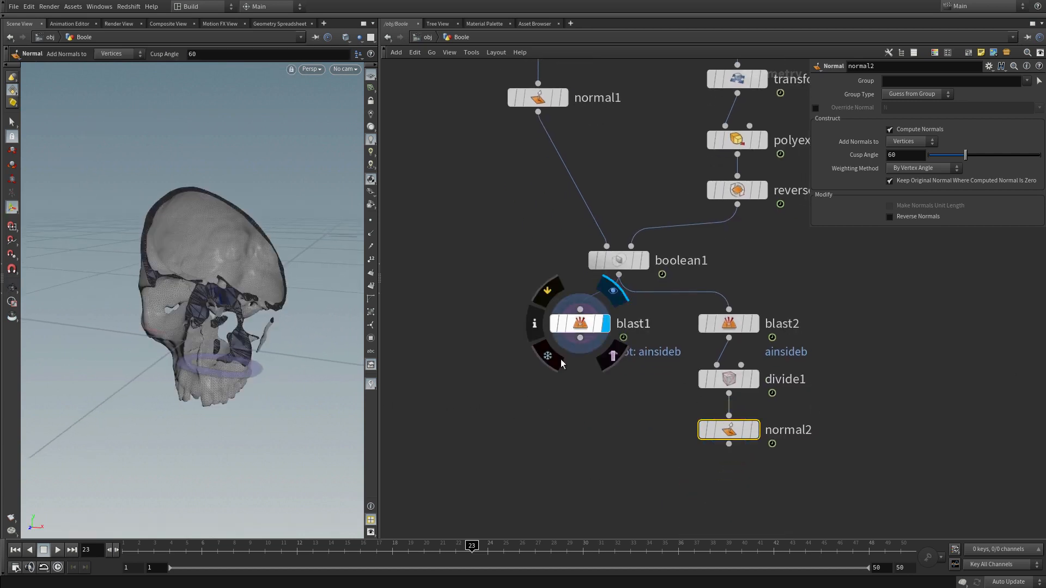
drag(207, 305, 236, 302)
Step: Add a ROP Alembic Output node, connect it to blast1 and align it beneath
middle_drag(637, 429, 636, 388)
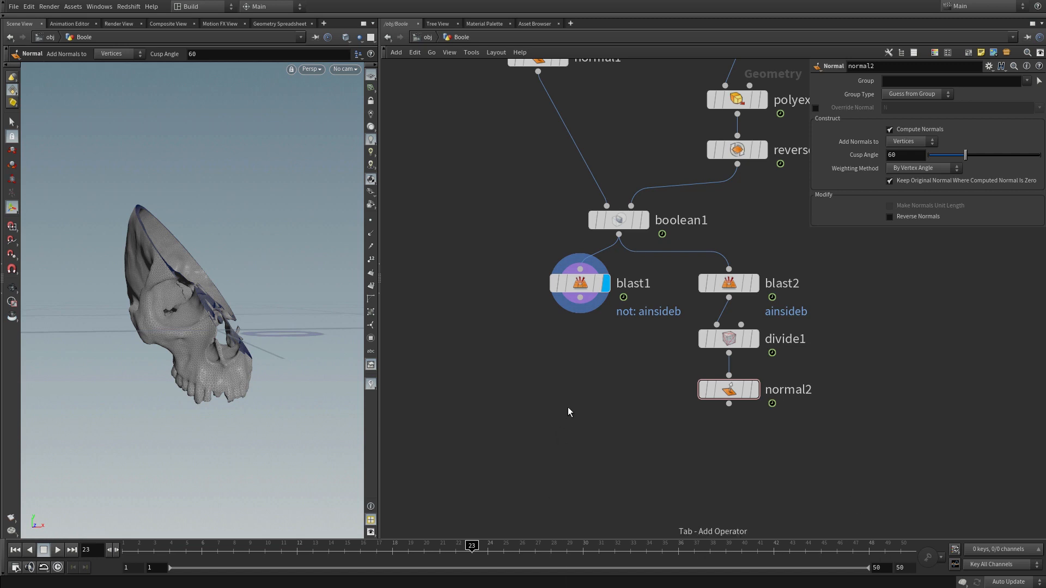
key(Tab)
text(alemb)
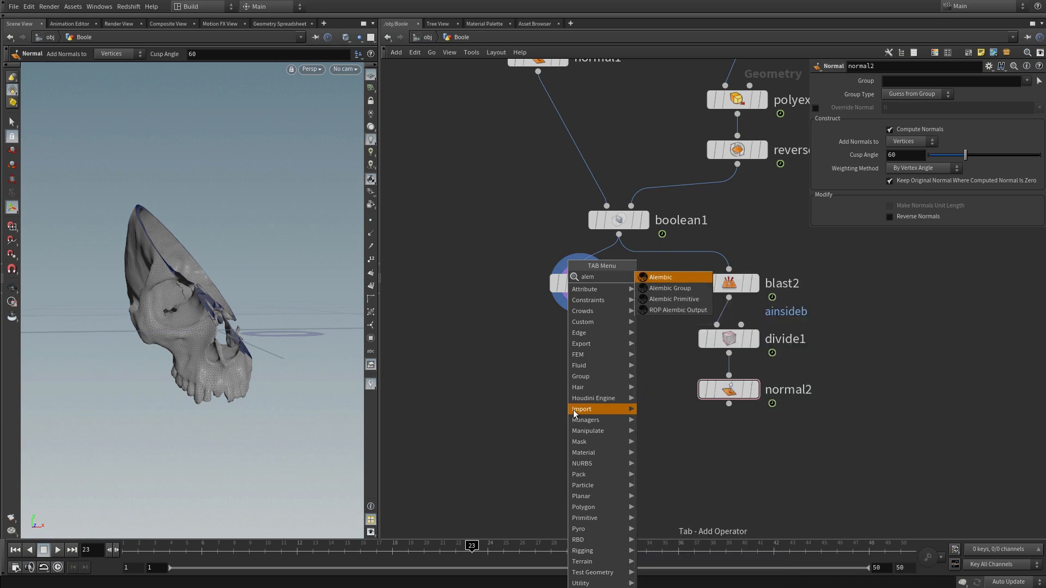
click(679, 310)
click(587, 364)
click(580, 298)
click(585, 353)
drag(588, 367, 580, 341)
Step: Browse for rop_alembic1's output file and create a new folder named geo in $HIP
click(1036, 149)
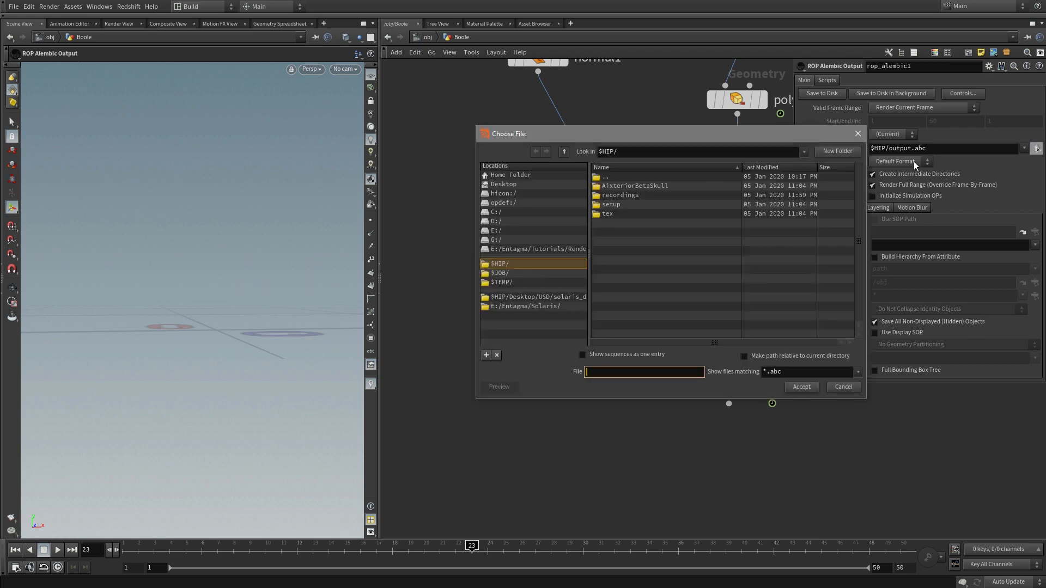
drag(628, 135, 673, 141)
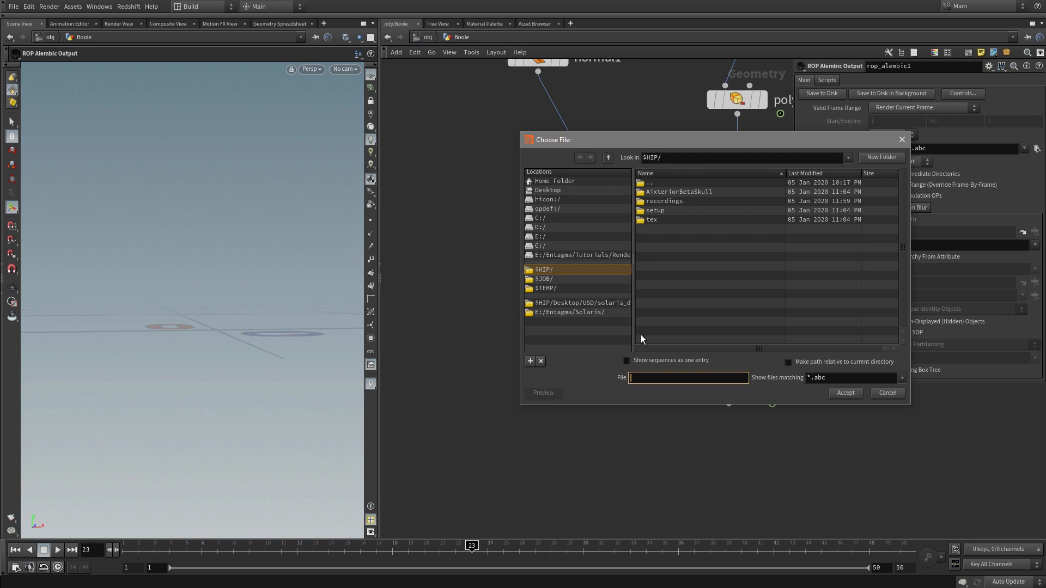
click(882, 157)
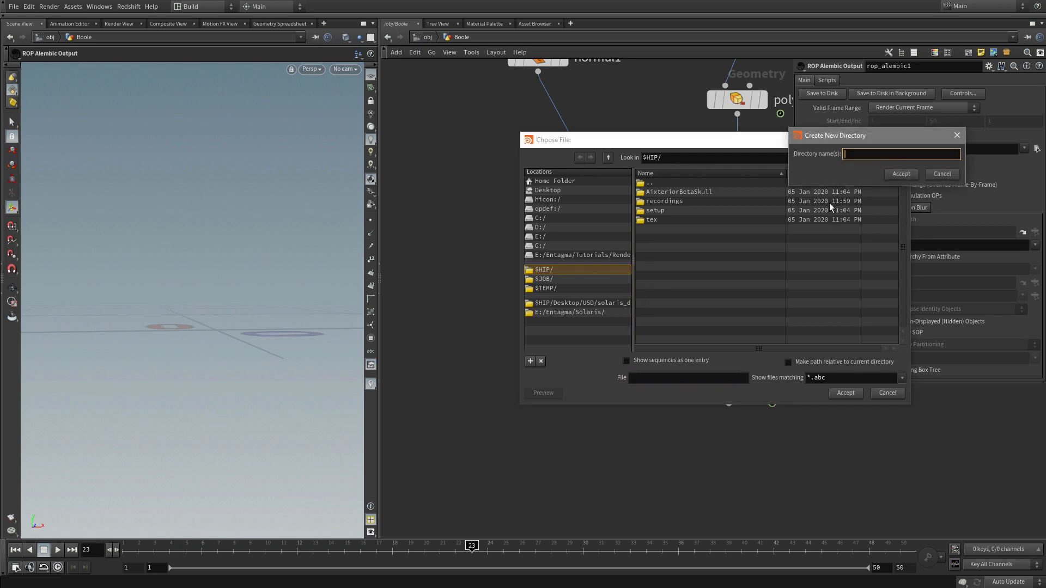
text(geo)
click(900, 174)
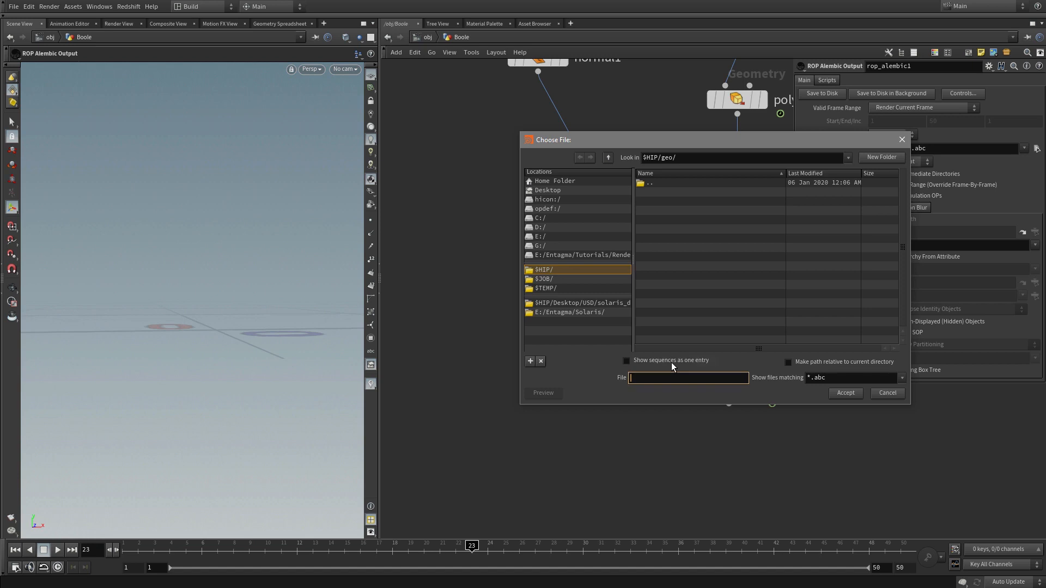
Step: Name the Alembic output file Skull.abc and set its Valid Frame Range to Render Frame Range
text(Skull.abc)
click(851, 393)
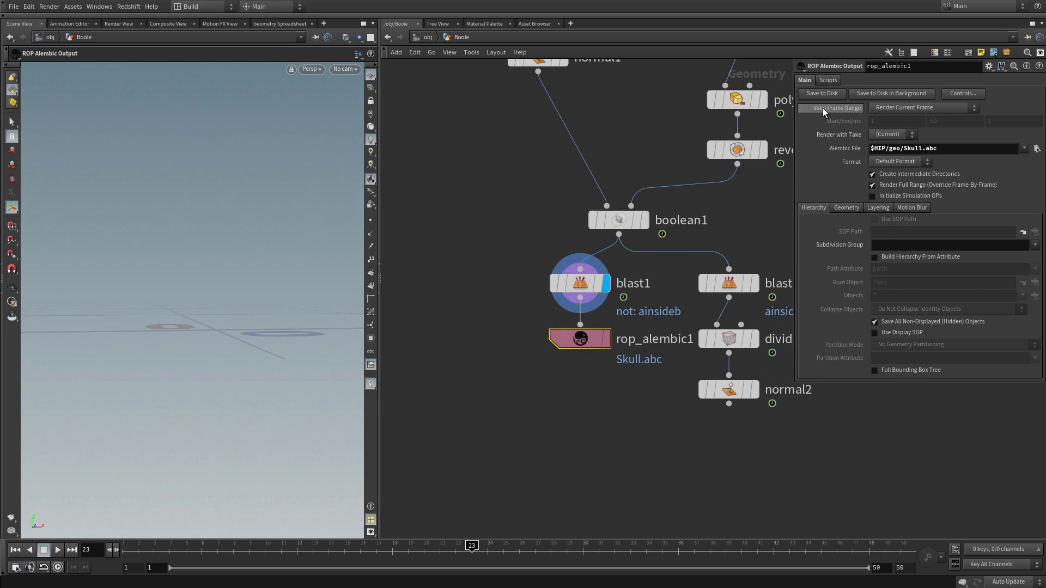
click(910, 107)
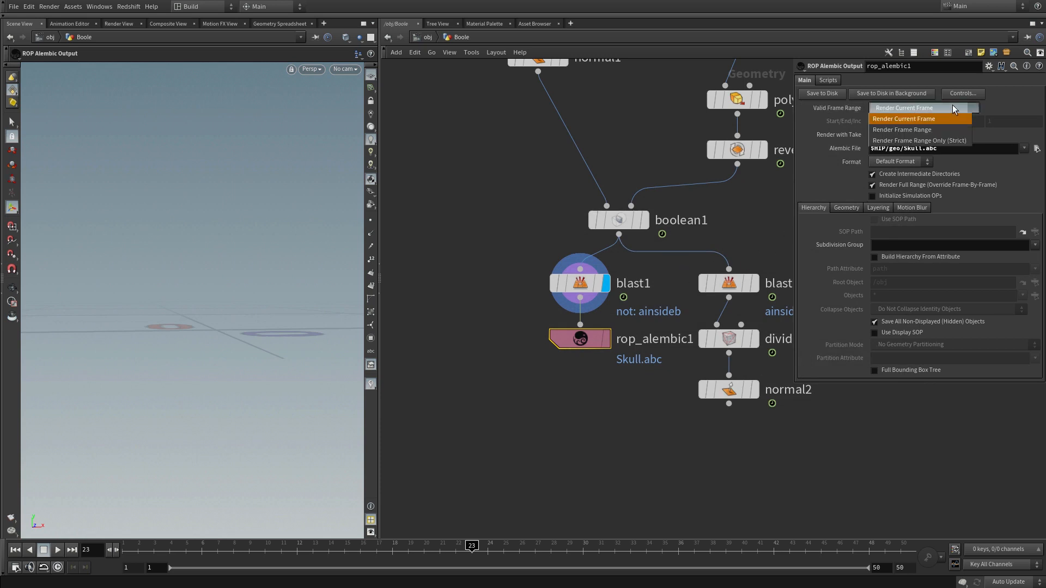
click(926, 129)
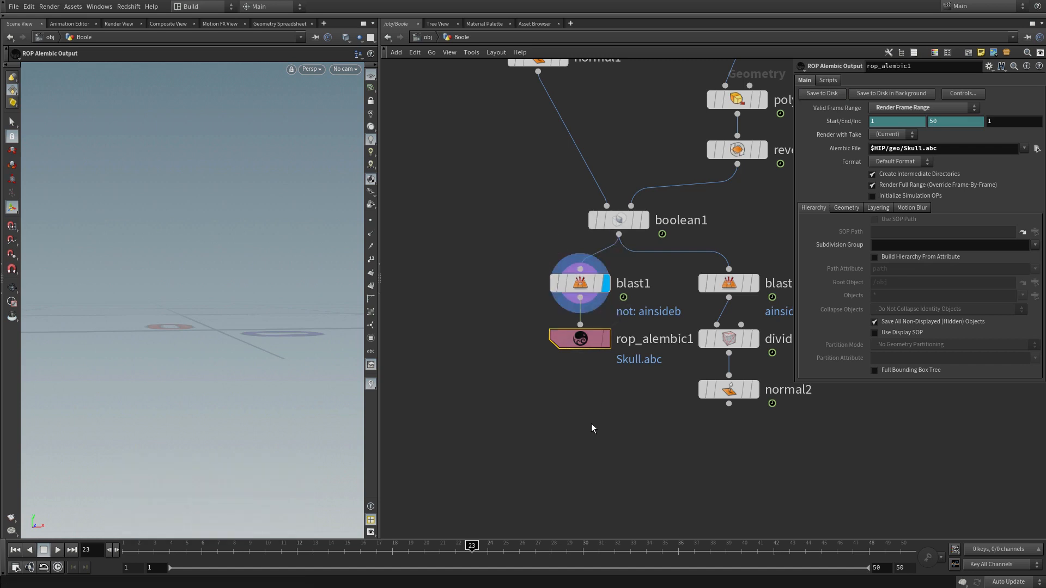
Step: Add a second ROP Alembic Output node, connect it to normal2 and place it just beneath
key(Tab)
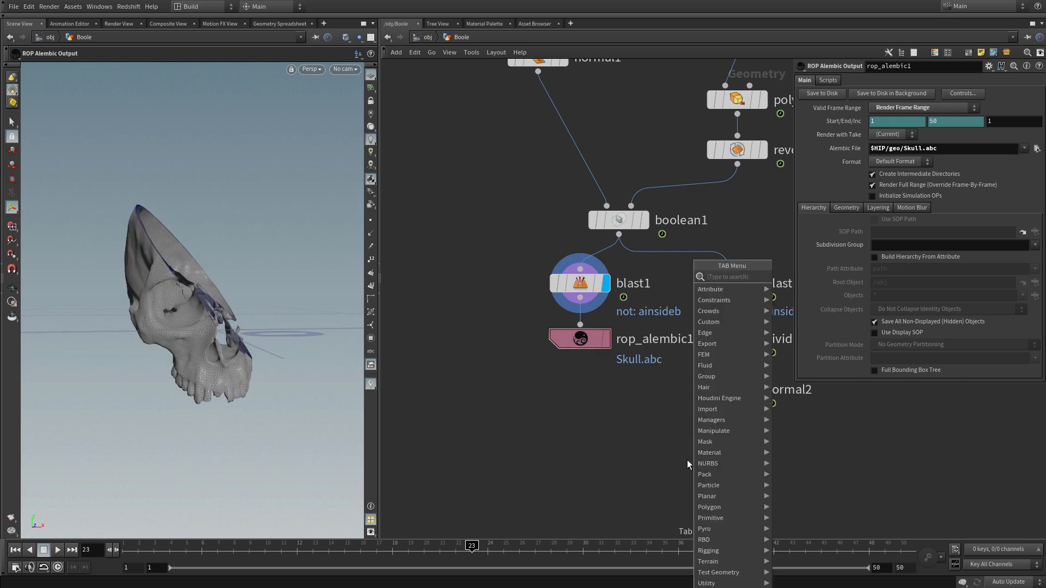
text(roop)
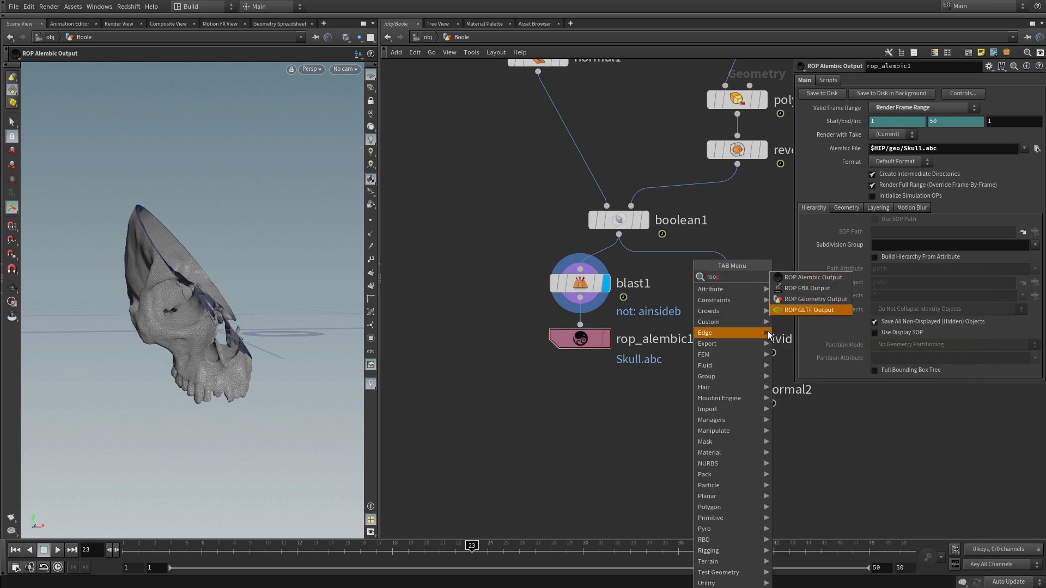
click(812, 278)
click(729, 459)
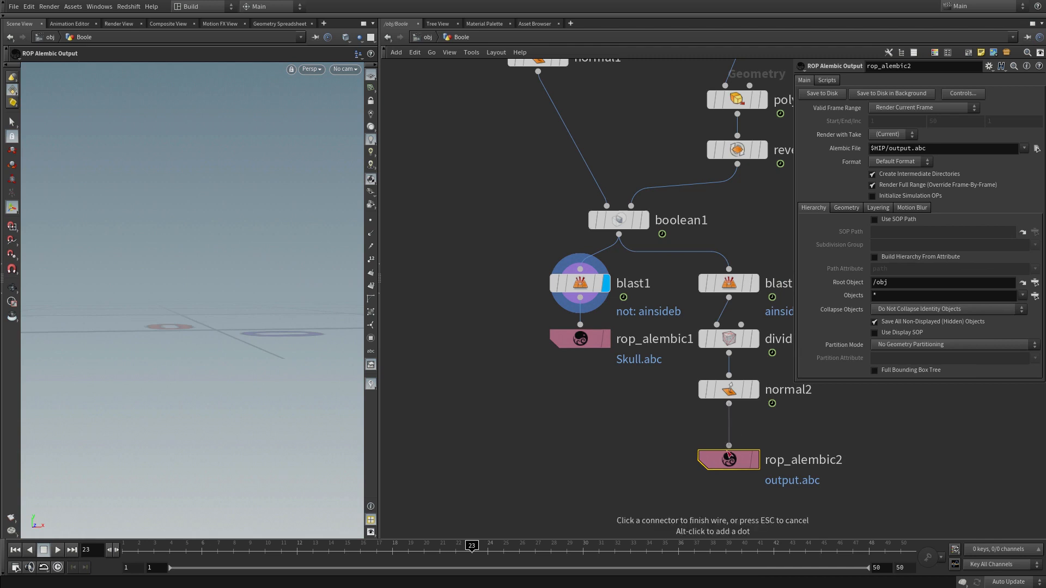
drag(729, 456, 729, 449)
Step: Set rop_alembic2's Valid Frame Range to Render Frame Range and its output file to Cut.abc in $HIP/geo
click(913, 109)
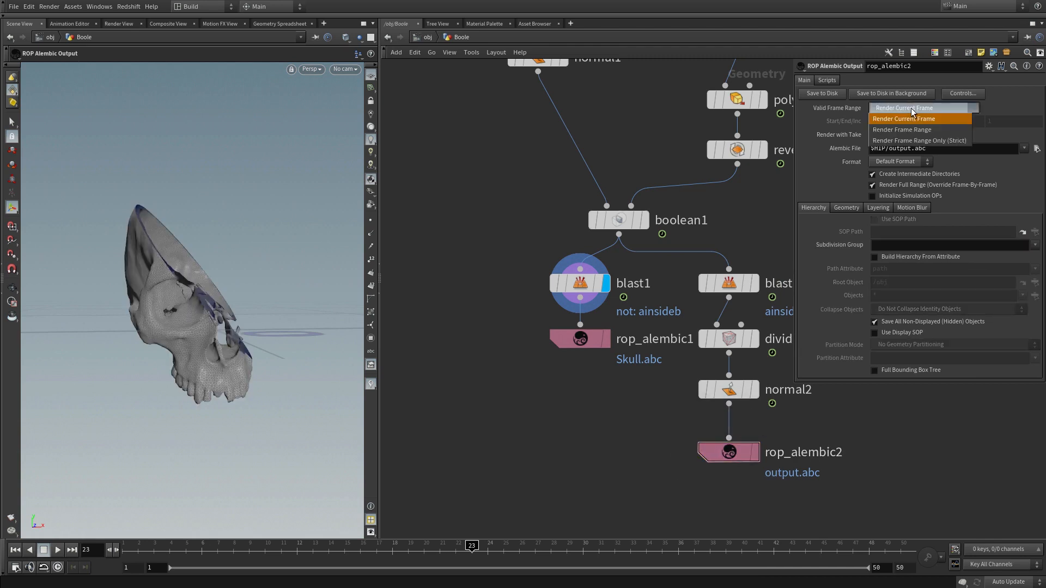
click(905, 130)
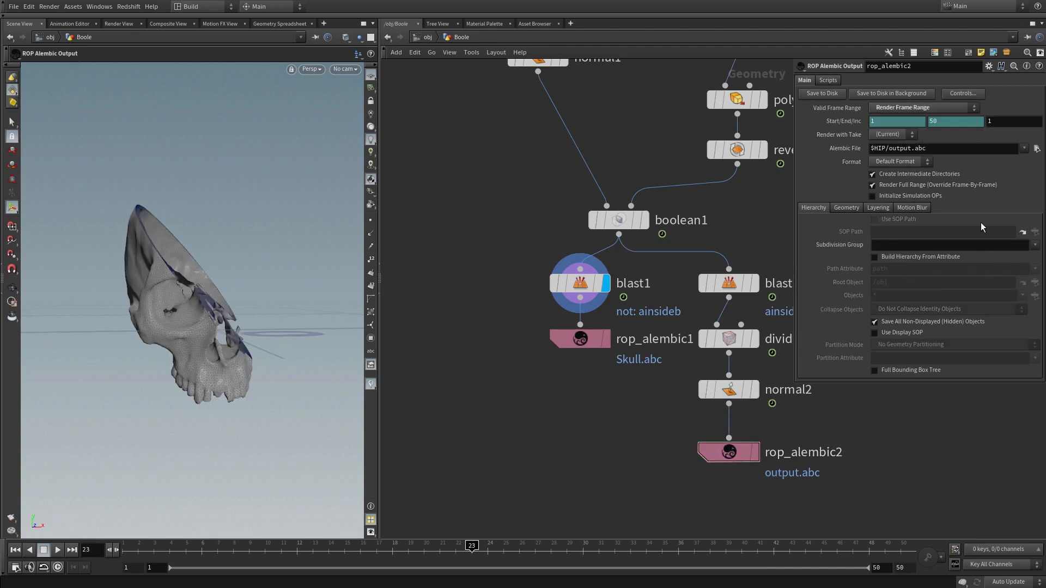
click(1036, 148)
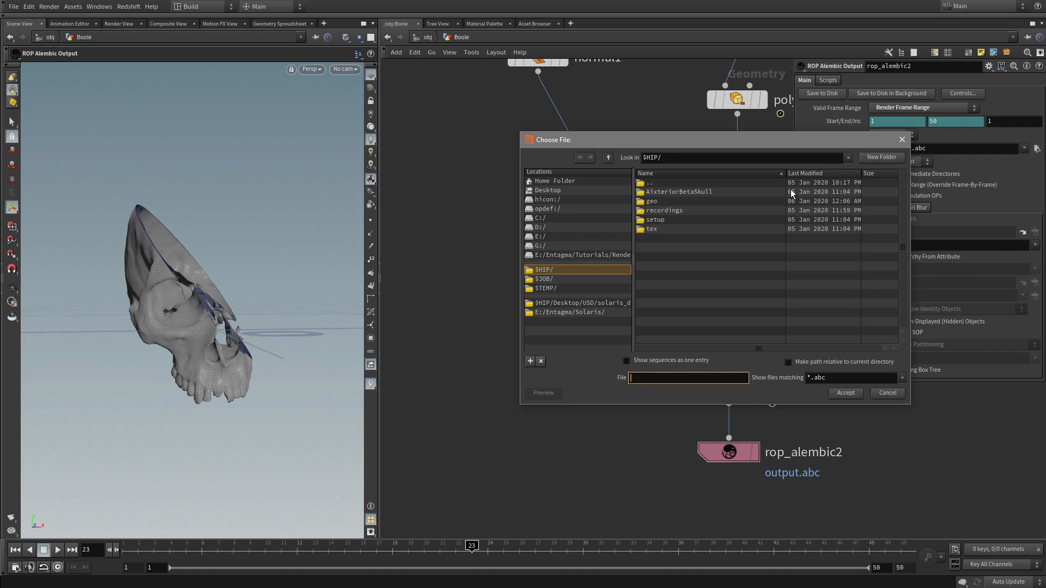
double_click(653, 202)
click(656, 376)
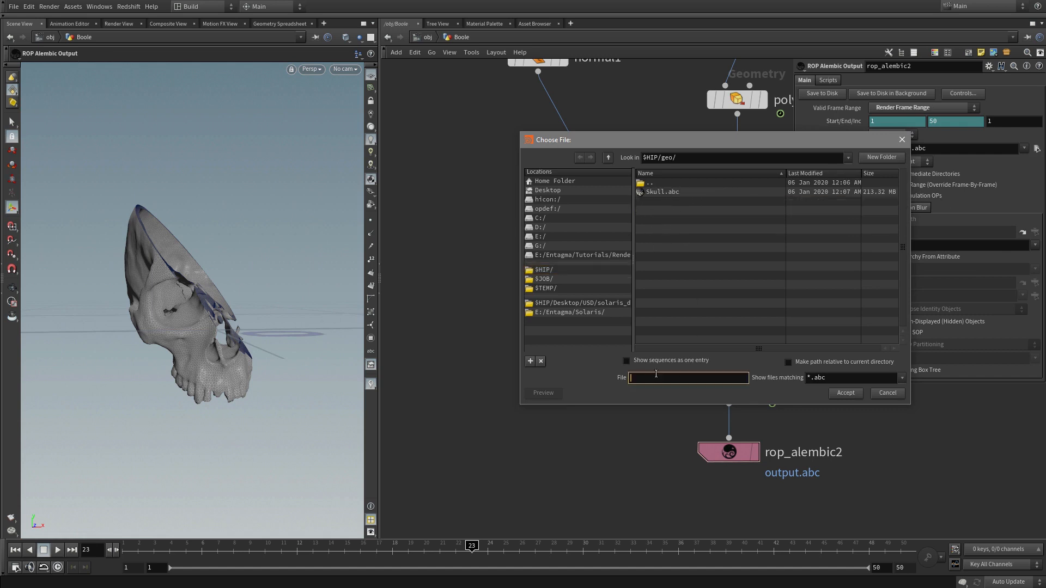
text(Cut.abc)
key(Return)
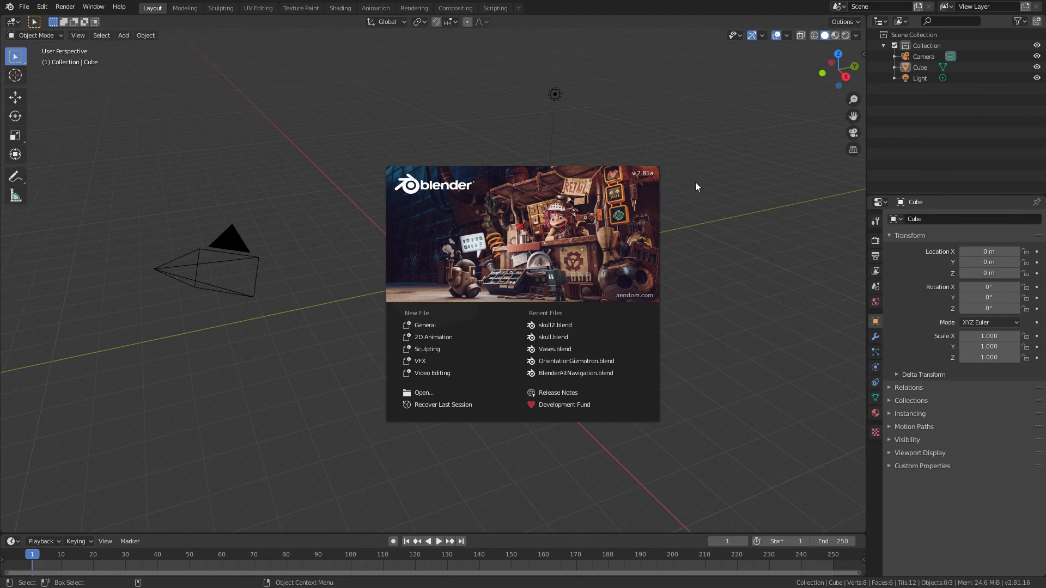
Step: Switch to Blender, dismiss the splash screen and delete the default cube
click(698, 223)
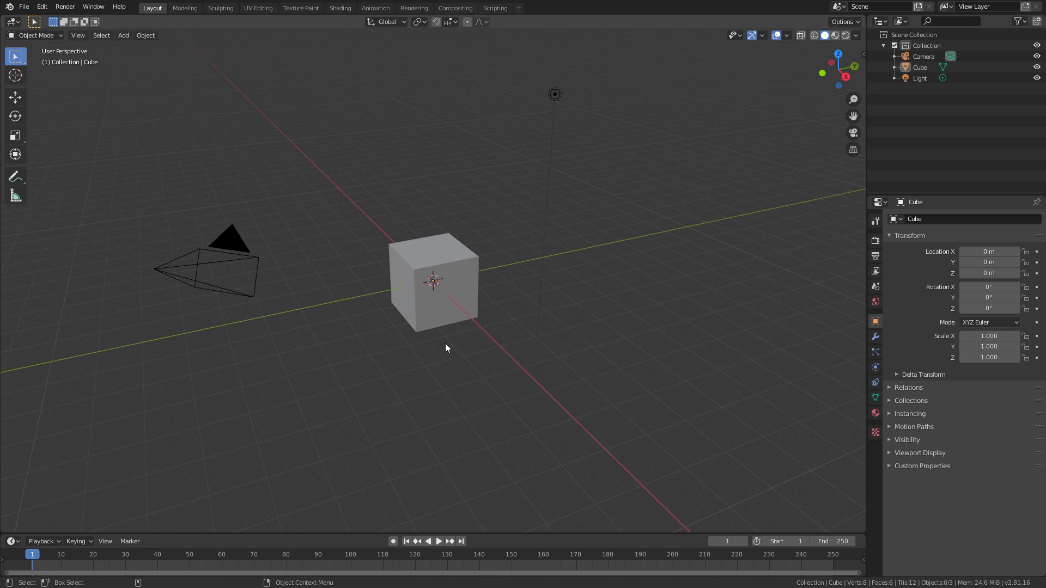
click(426, 302)
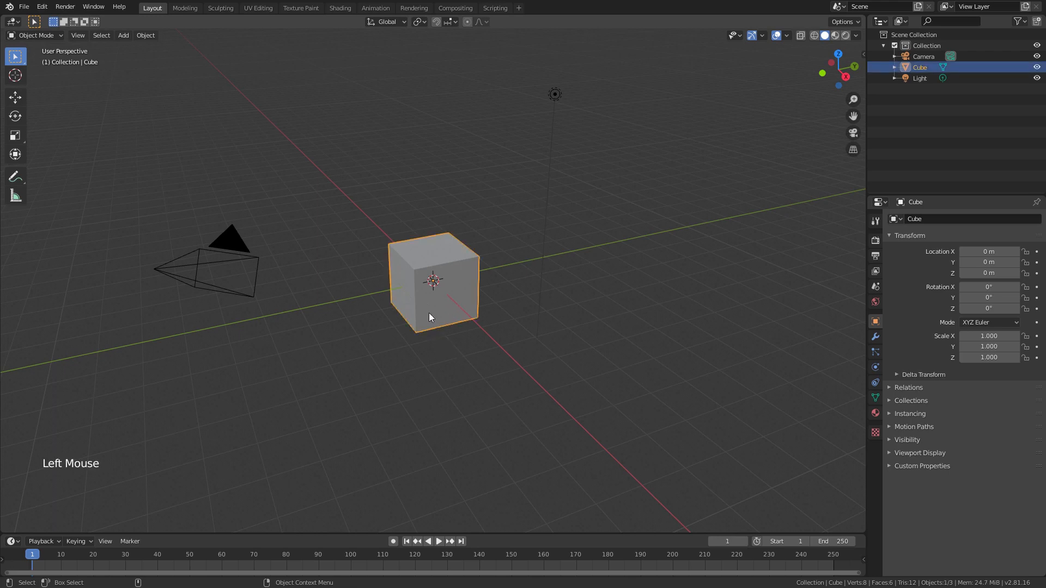
key(x)
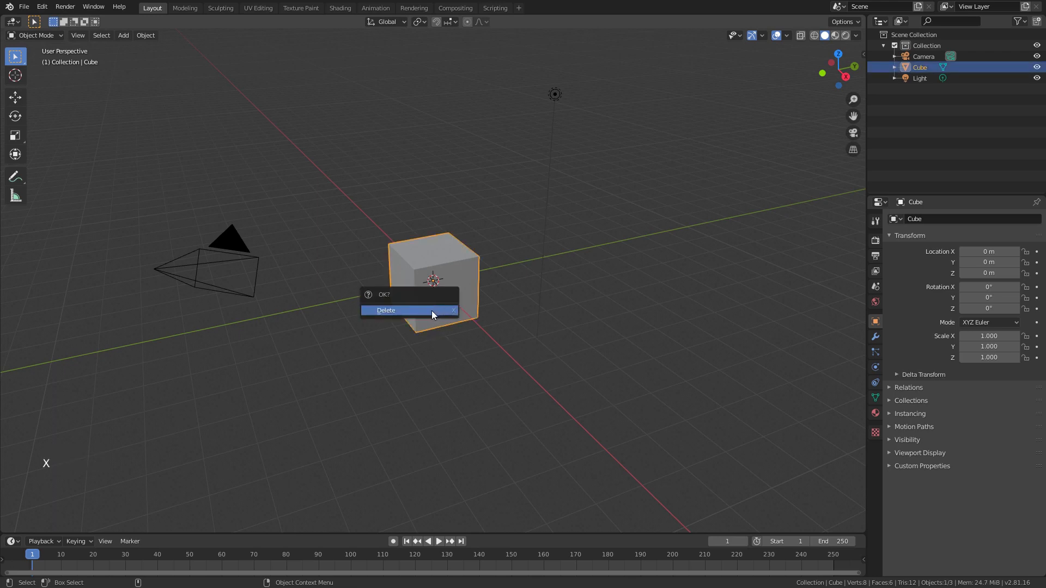
click(430, 313)
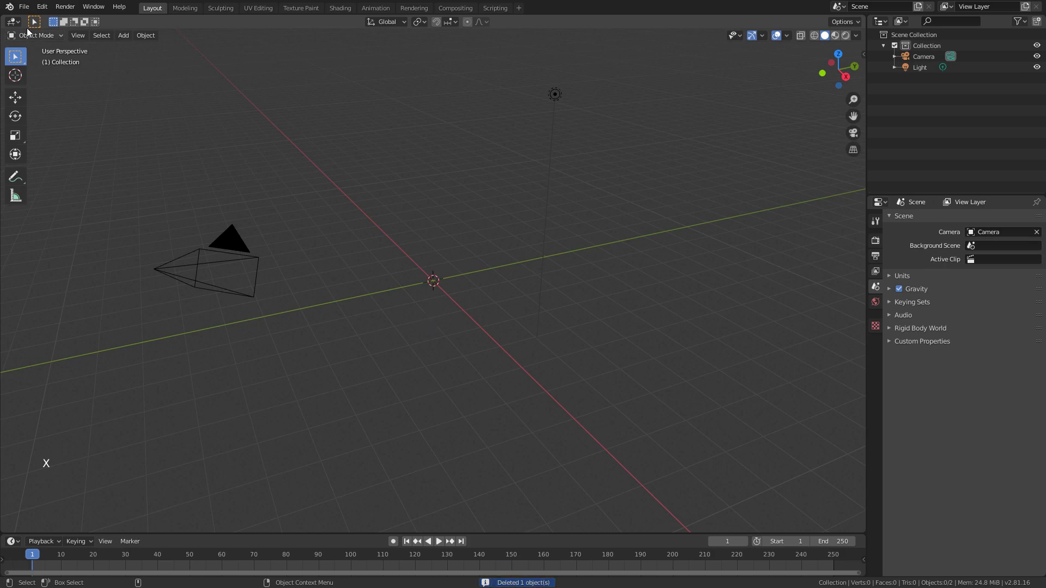
Step: Import the Alembic file Skull.abc from the geo folder with Relative Path and Set Frame Range enabled
click(24, 8)
mouse_move(63, 156)
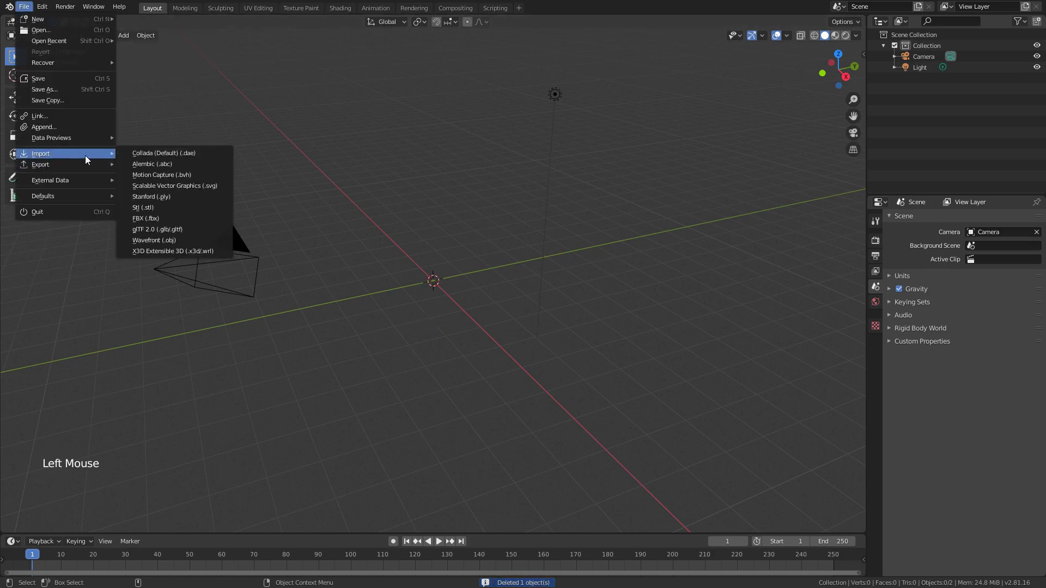
click(216, 164)
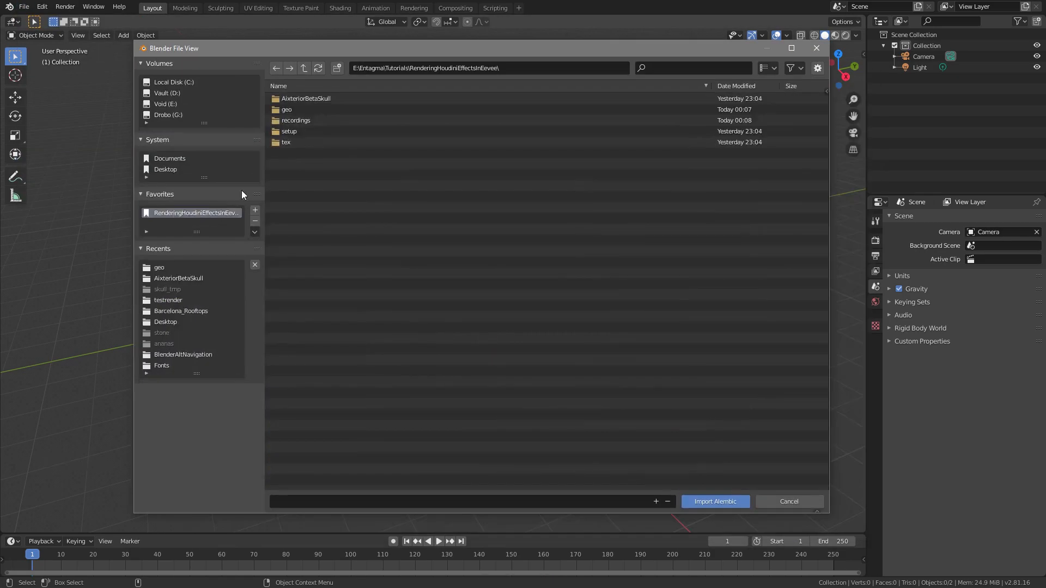
double_click(289, 109)
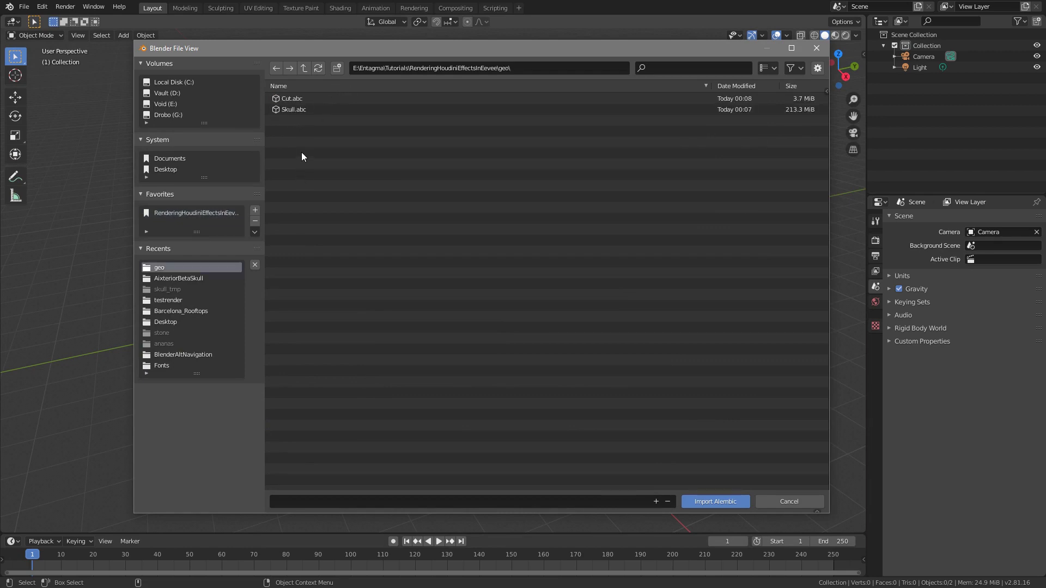
click(299, 110)
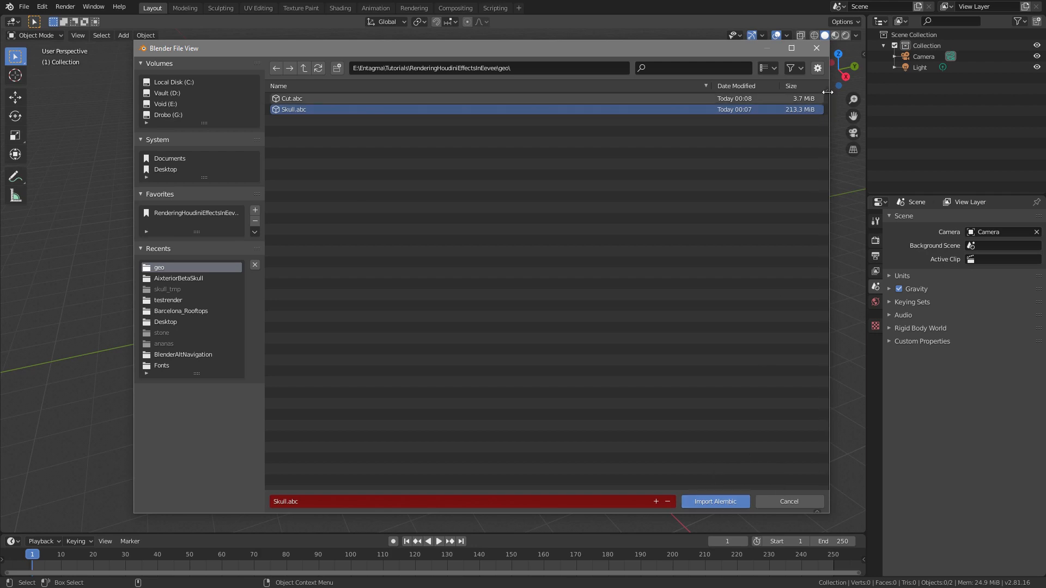
click(819, 70)
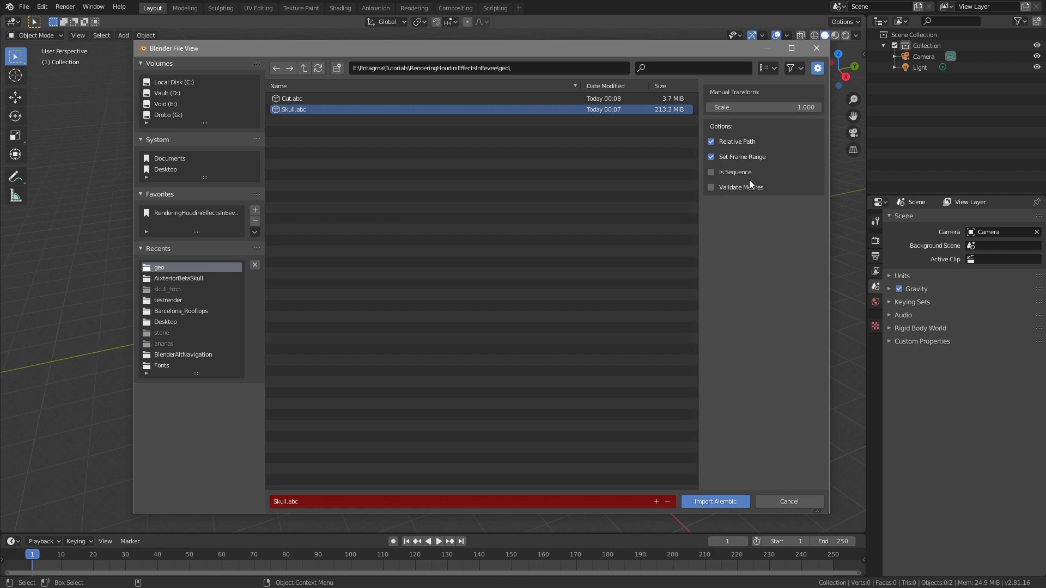
click(727, 501)
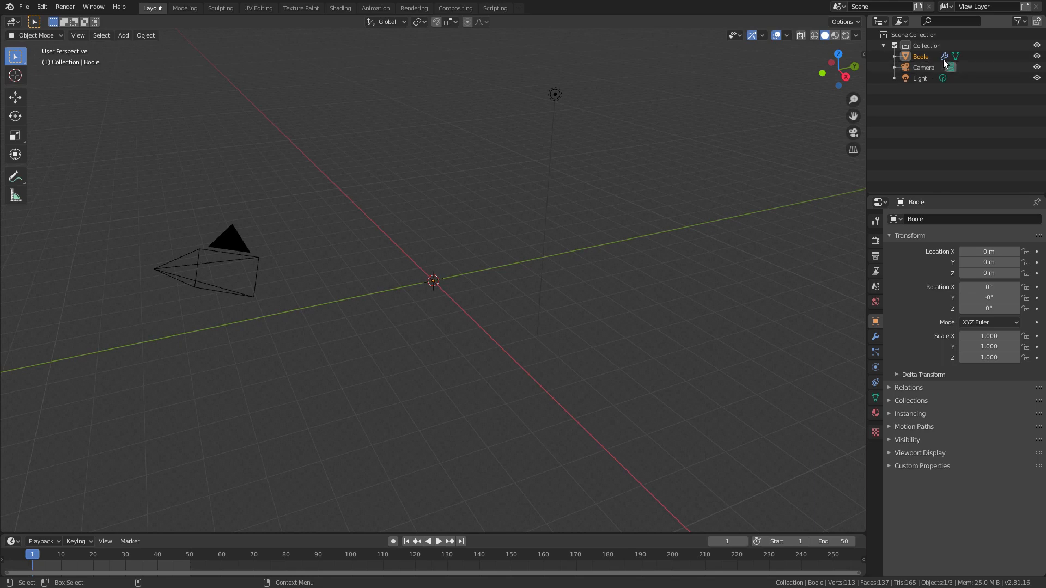
Step: Scrub the timeline to frame 41 and inspect the imported skull's cutting animation
alt+right_drag(440, 285, 578, 194)
mouse_move(670, 162)
alt+right_down()
mouse_move(685, 154)
mouse_move(670, 160)
alt+right_up()
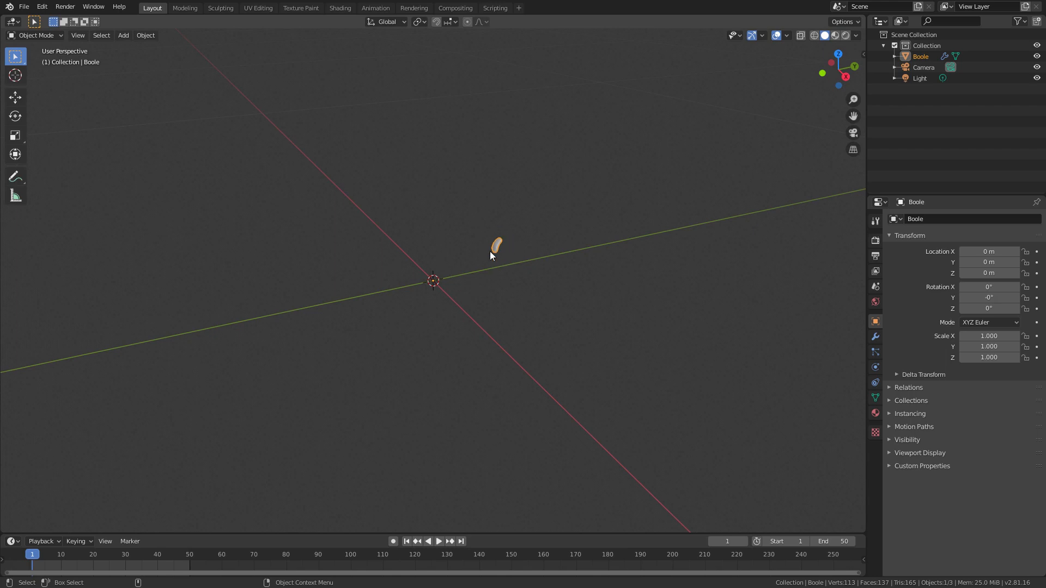
click(63, 560)
drag(64, 559, 161, 554)
alt+drag(482, 248, 474, 280)
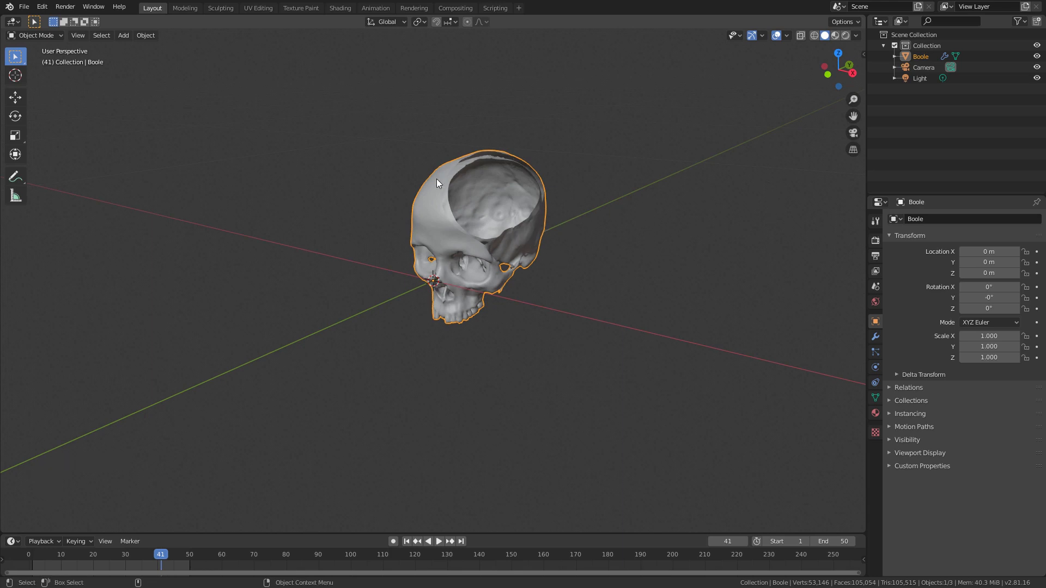
Step: Rename the imported Boole object to Skull
click(921, 56)
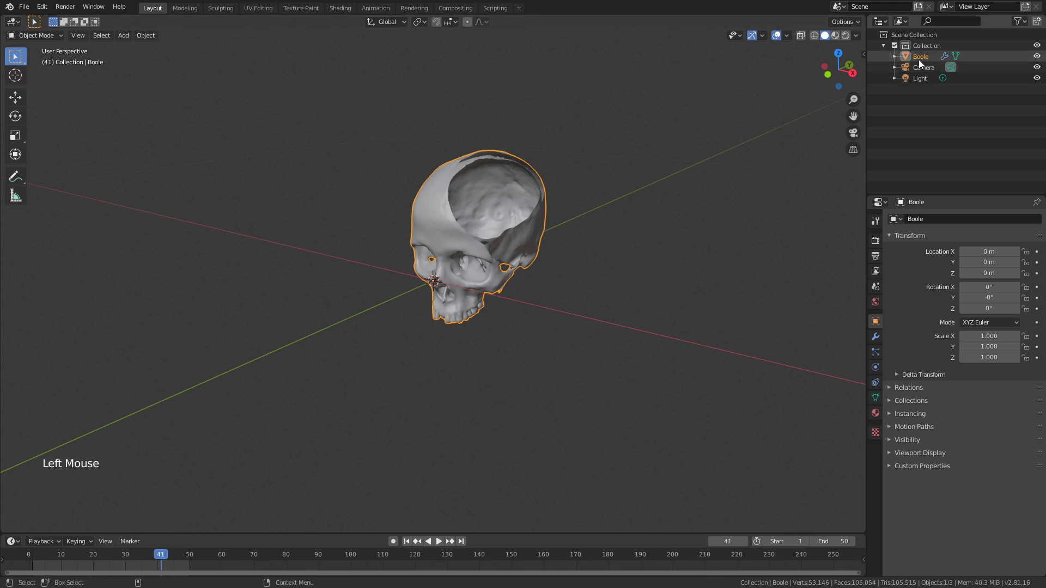
double_click(921, 56)
text(Skull)
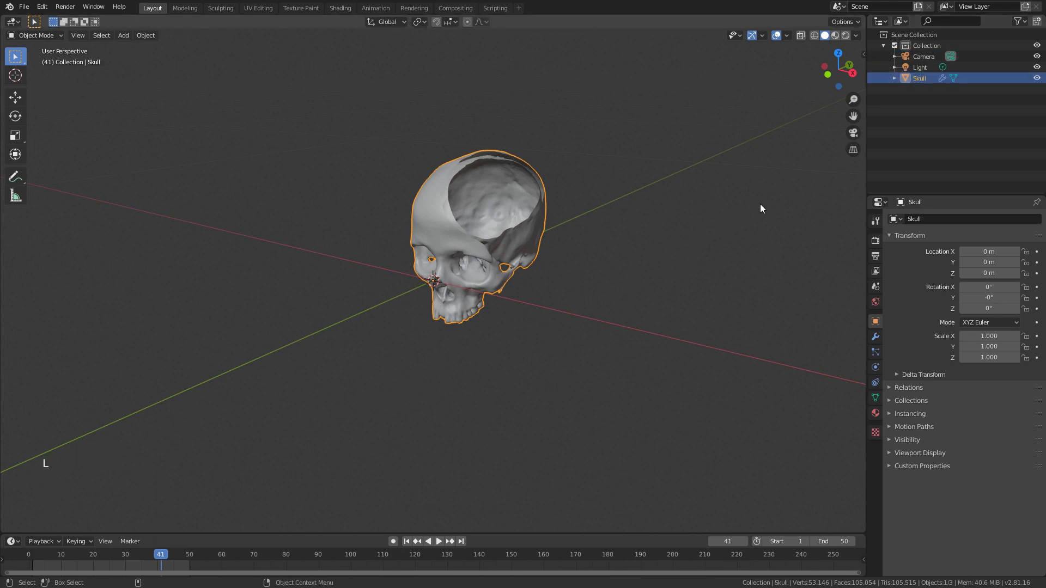
Step: Import the Alembic file Cut.abc from the geo folder
click(24, 6)
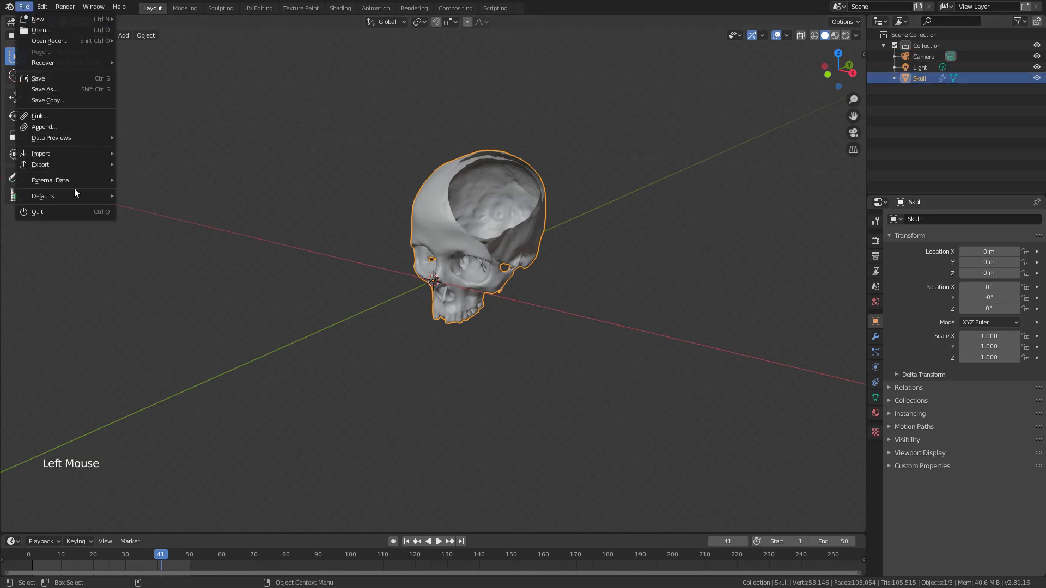
mouse_move(67, 151)
click(168, 164)
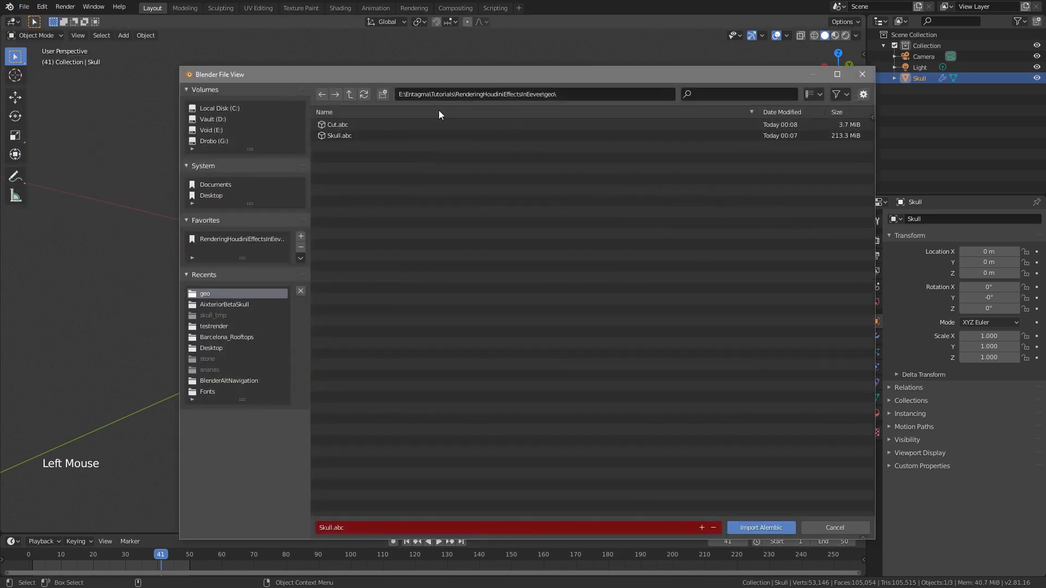
click(439, 125)
click(761, 527)
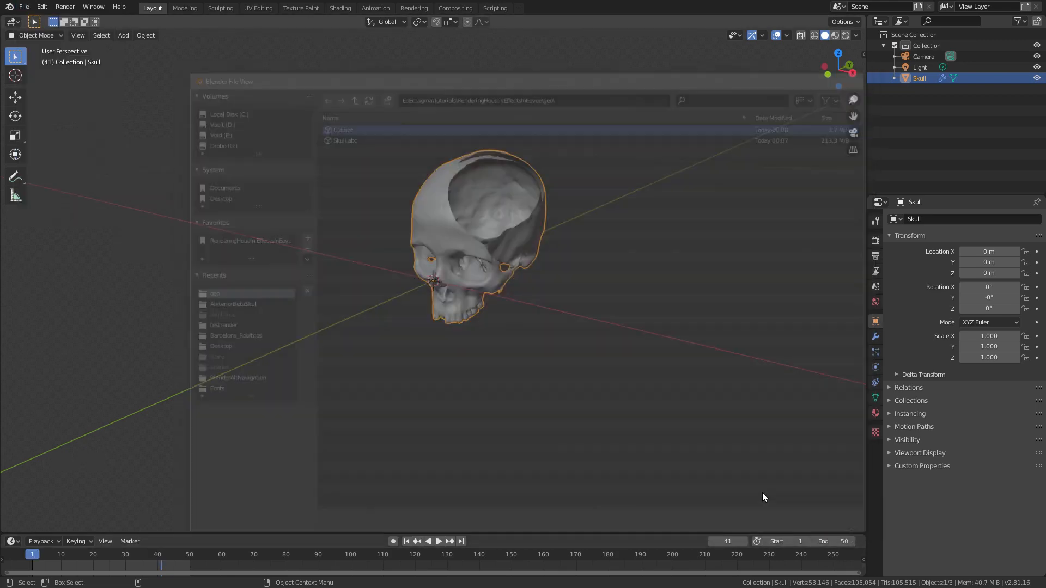
Step: Rename the newly imported Boole object to Cut
click(922, 57)
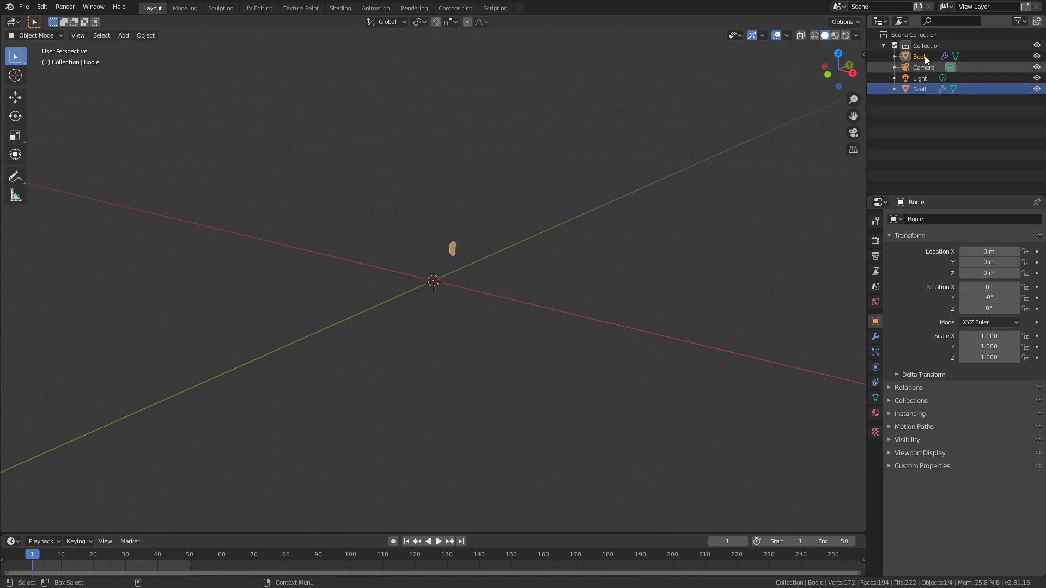
double_click(923, 56)
text(C)
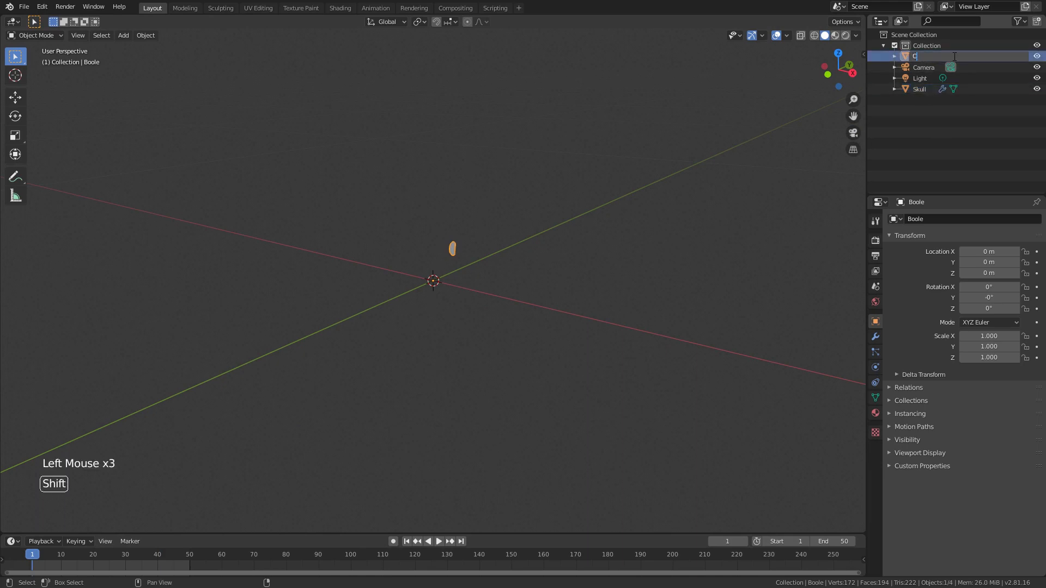
text(ut)
key(Return)
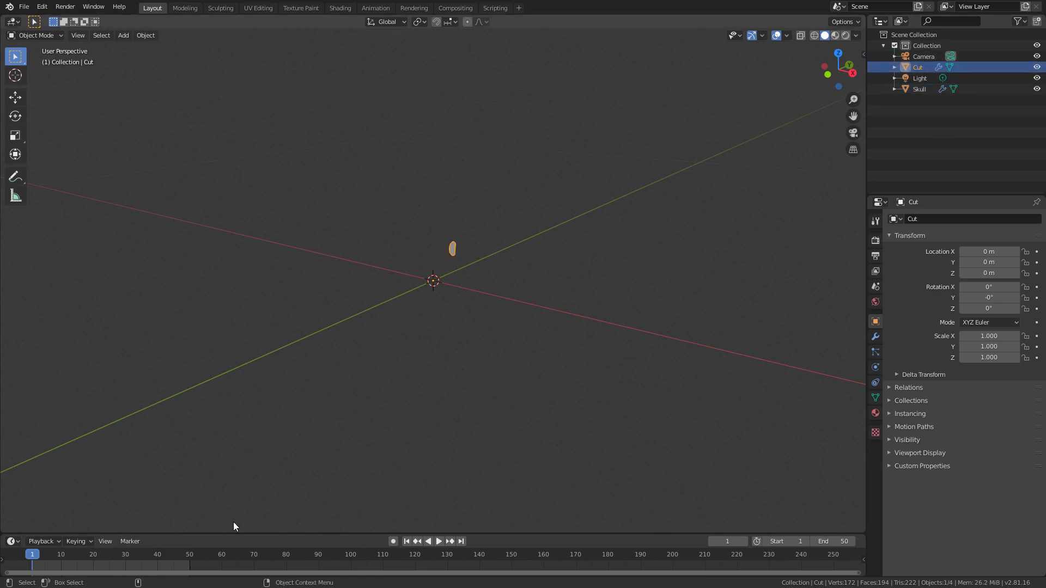
Step: Go to frame 32 and move Skull and Cut together up the Z axis by about 0.064 m
click(51, 556)
drag(51, 555, 132, 561)
click(919, 88)
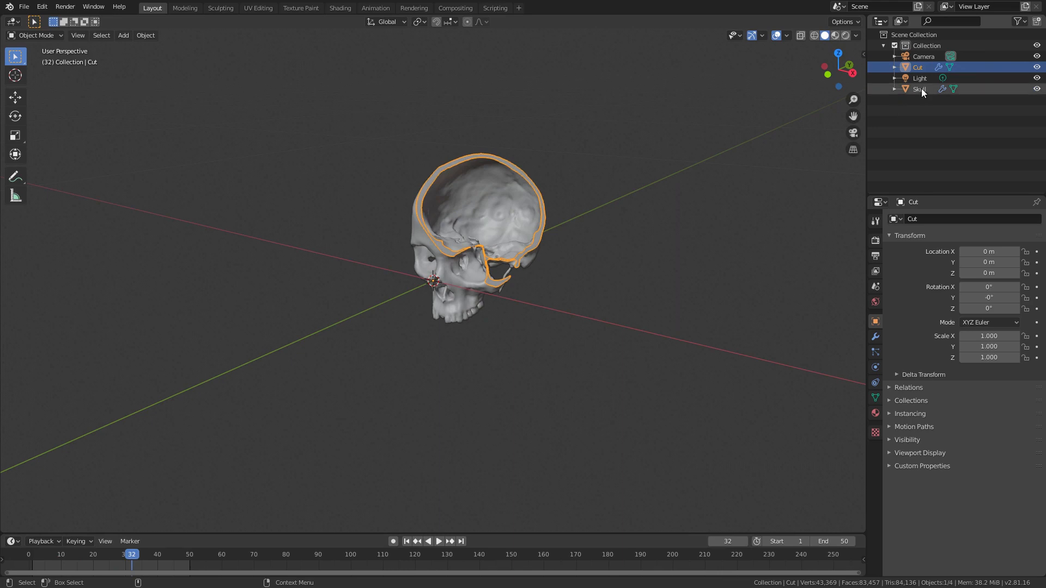
ctrl+click(920, 68)
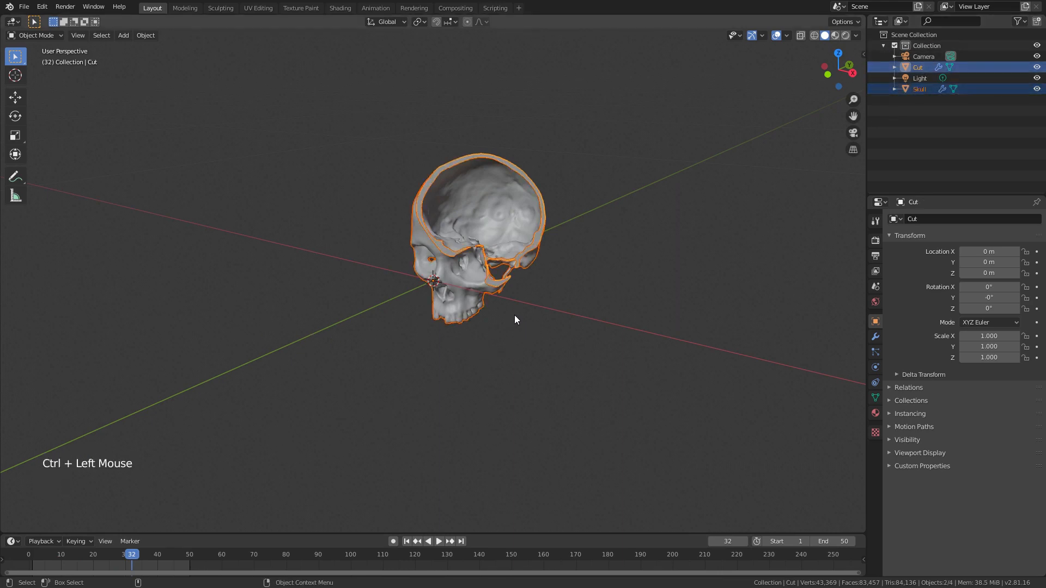
key(g)
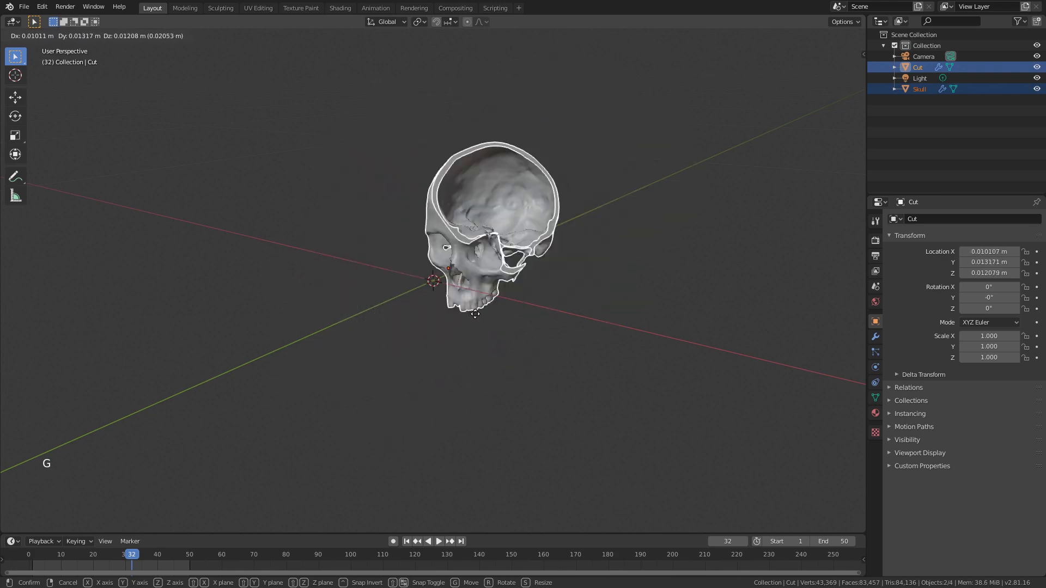
key(z)
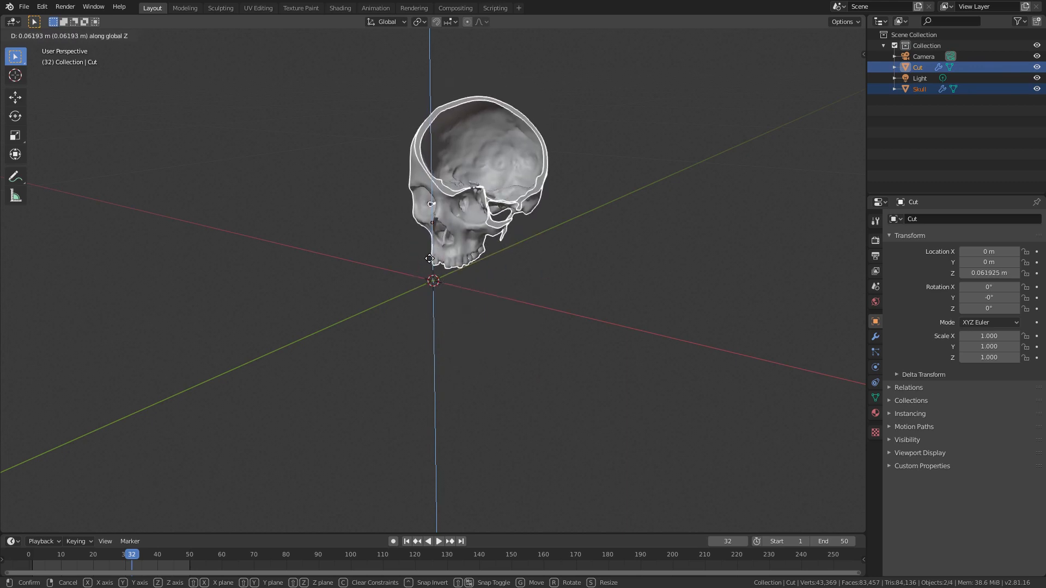
click(431, 256)
Step: Inspect the raised skull up close, clear the selection and select only the Skull object
alt+drag(459, 353, 479, 343)
alt+middle_drag(505, 278, 485, 349)
alt+right_drag(485, 326, 516, 288)
alt+middle_drag(483, 341, 441, 353)
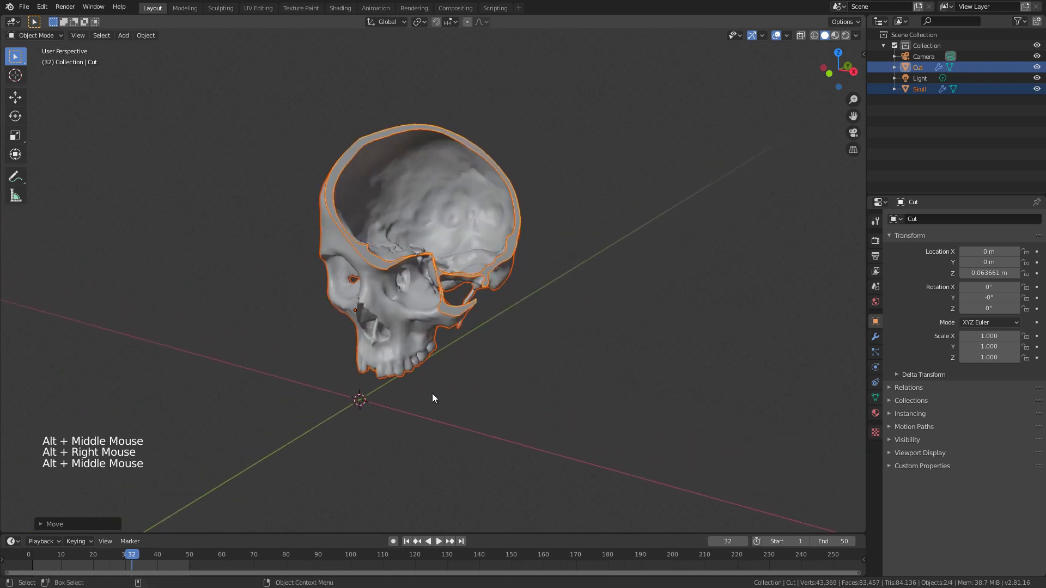
alt+drag(452, 357, 468, 361)
click(910, 103)
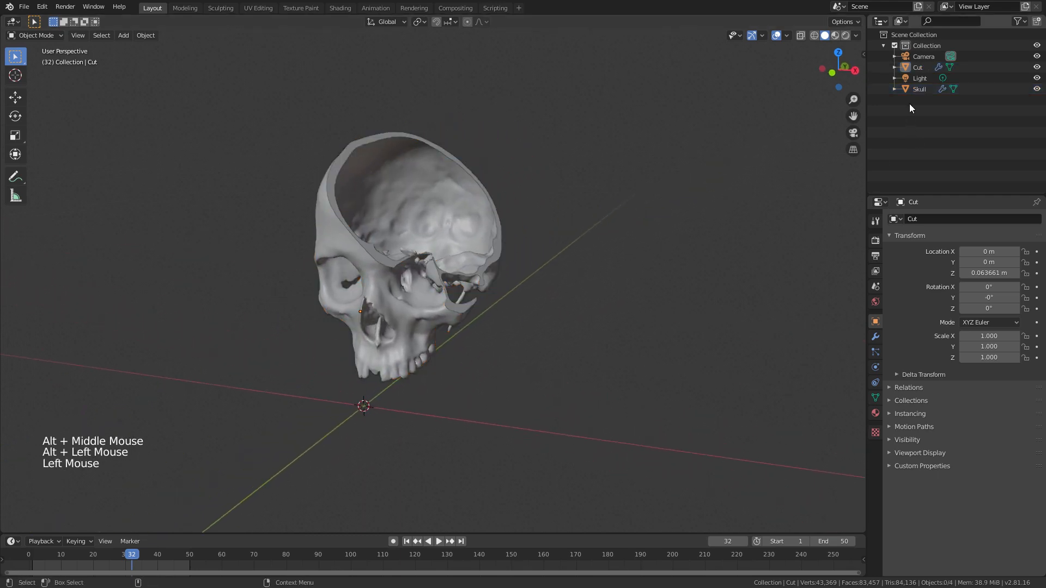
click(920, 88)
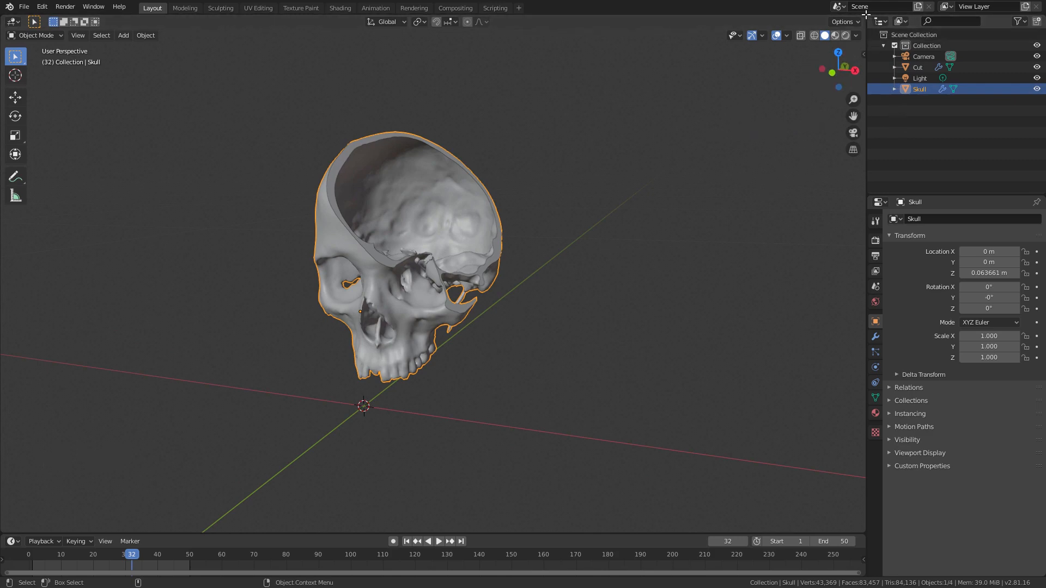
Step: Split the 3D viewport vertically into two areas and make the new one a Shader Editor
drag(864, 19, 432, 80)
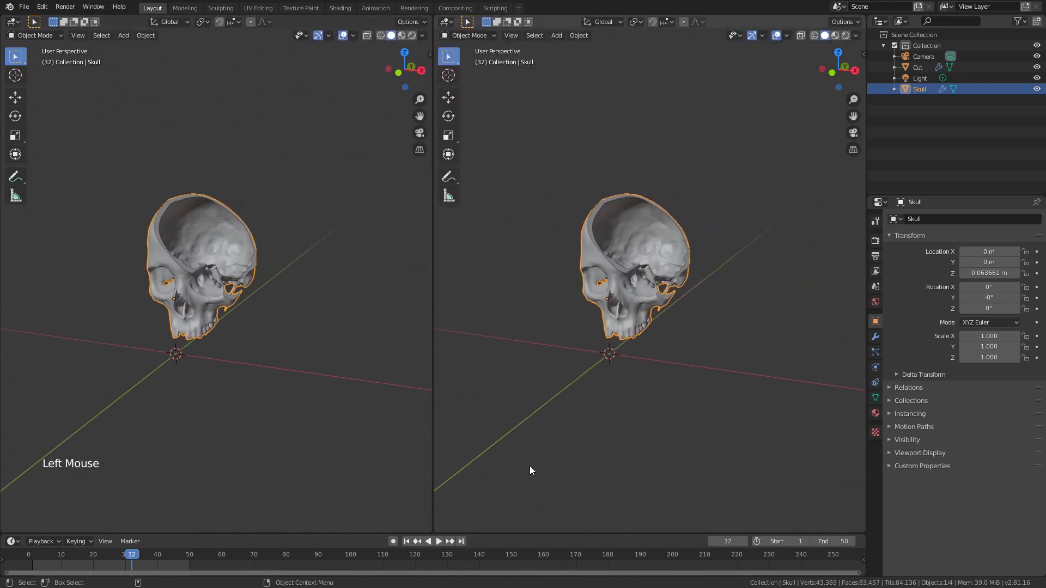
click(446, 21)
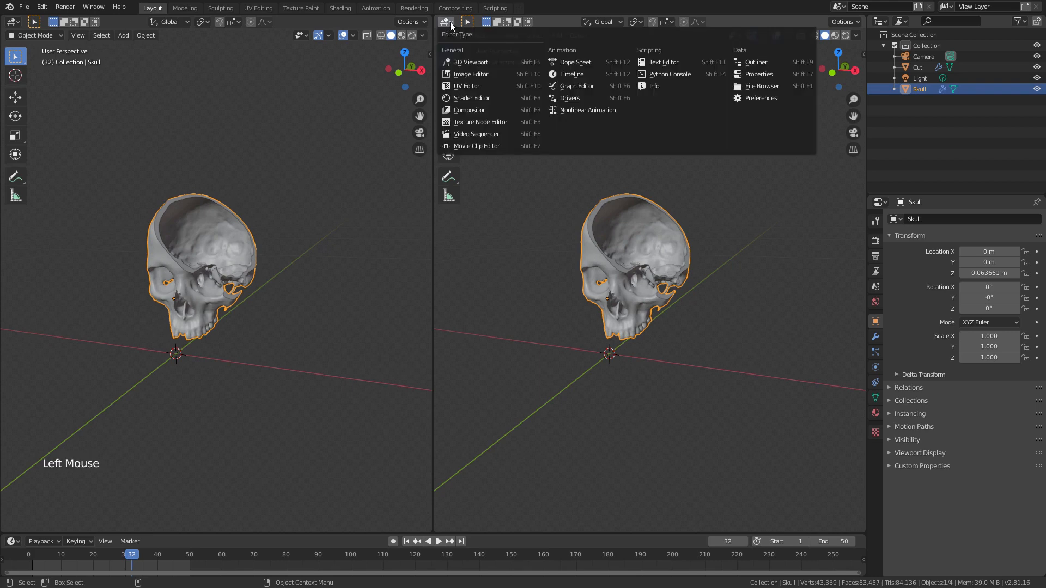
click(482, 98)
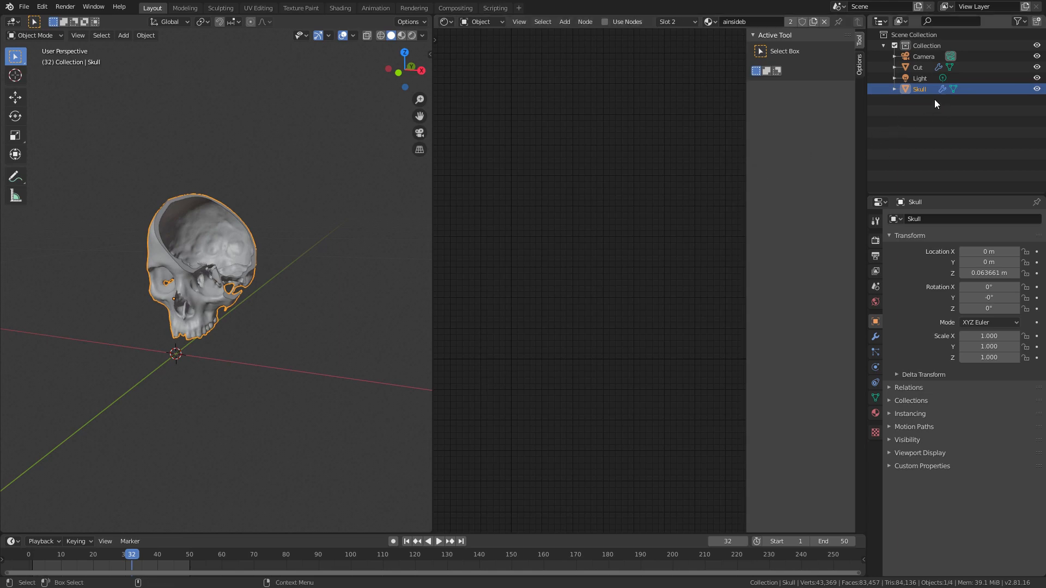
Step: Enable nodes for the Skull's ainsideb material and widen the Shader Editor to show its node tree
click(876, 413)
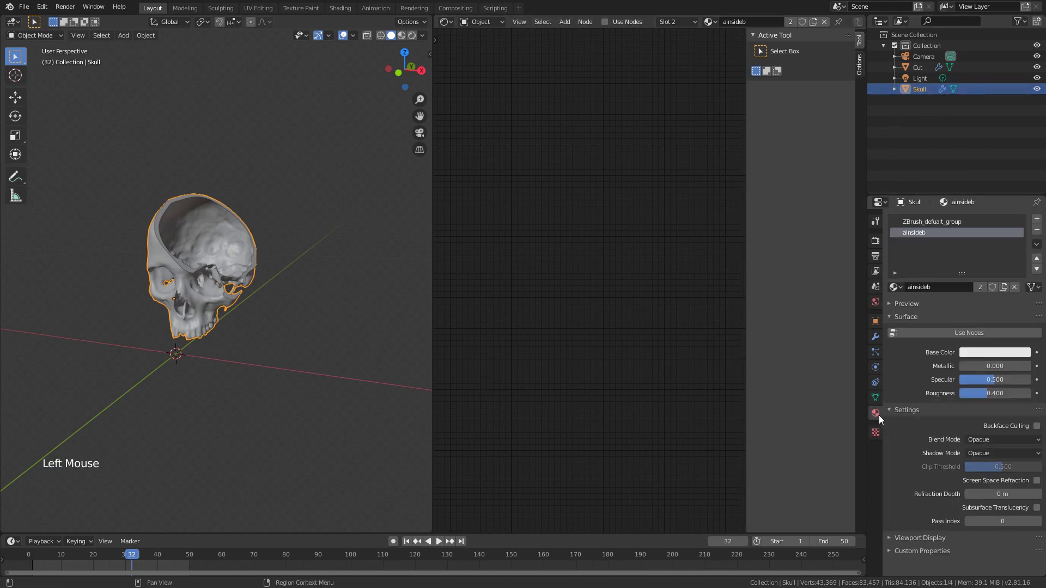
click(969, 332)
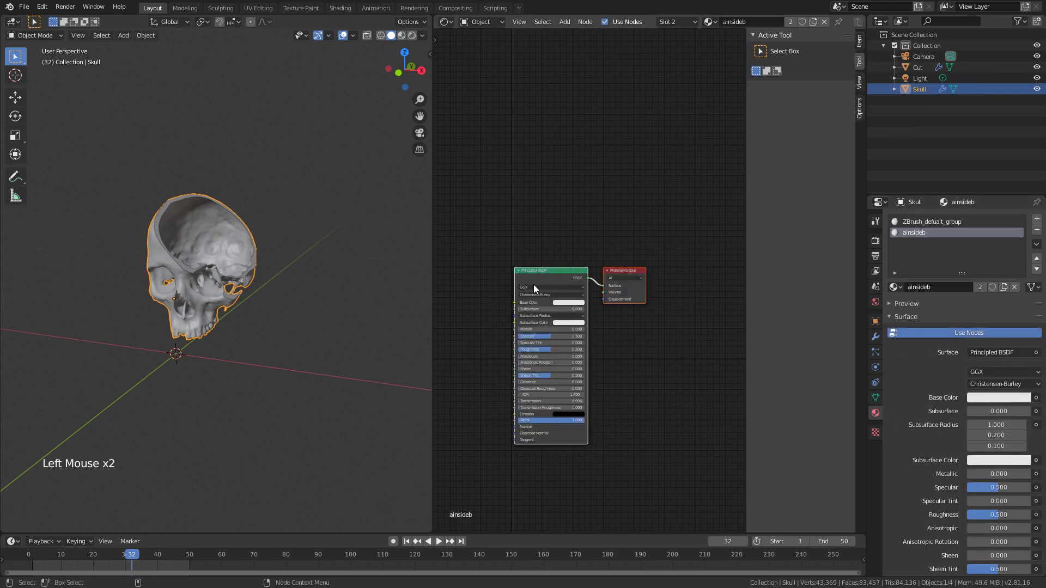
middle_click(597, 201)
alt+right_drag(588, 265, 610, 185)
alt+middle_drag(610, 184, 637, 94)
drag(432, 304, 316, 296)
drag(508, 158, 554, 158)
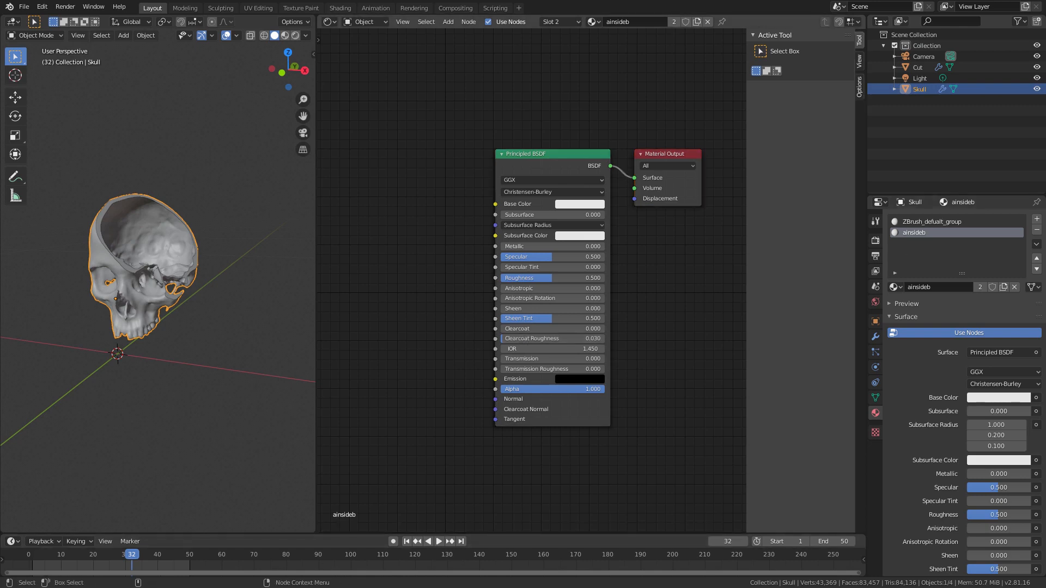
Step: Bring AixteriorBetaSkull_Albedo_4K.jpg and AixteriorBetaSkull_Normals_4K.jpg into the ainsideb material as image texture nodes, one above the other
drag(1045, 137, 414, 58)
drag(137, 170, 379, 91)
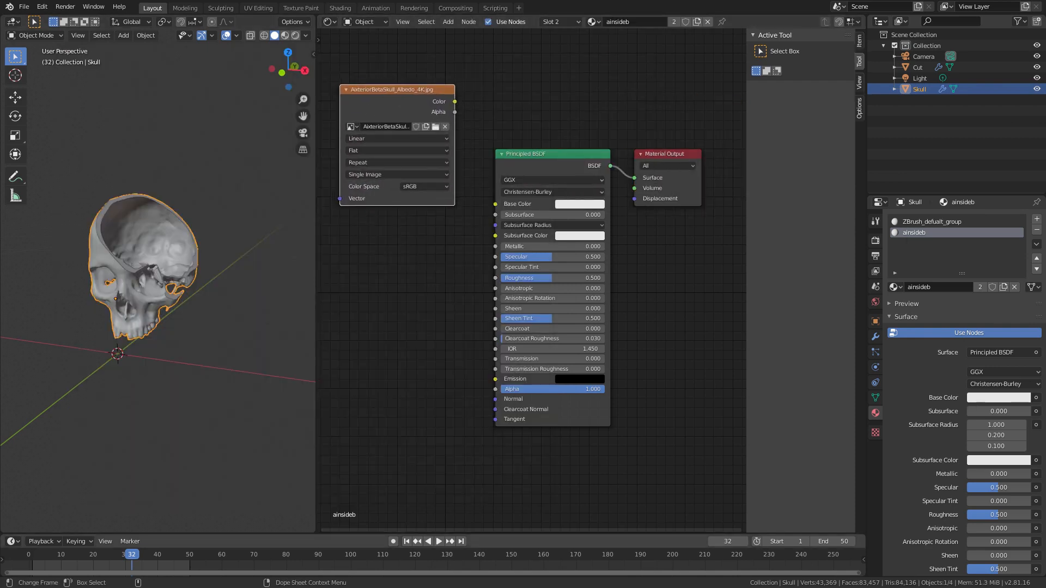
key(alt+Tab)
drag(164, 181, 650, 111)
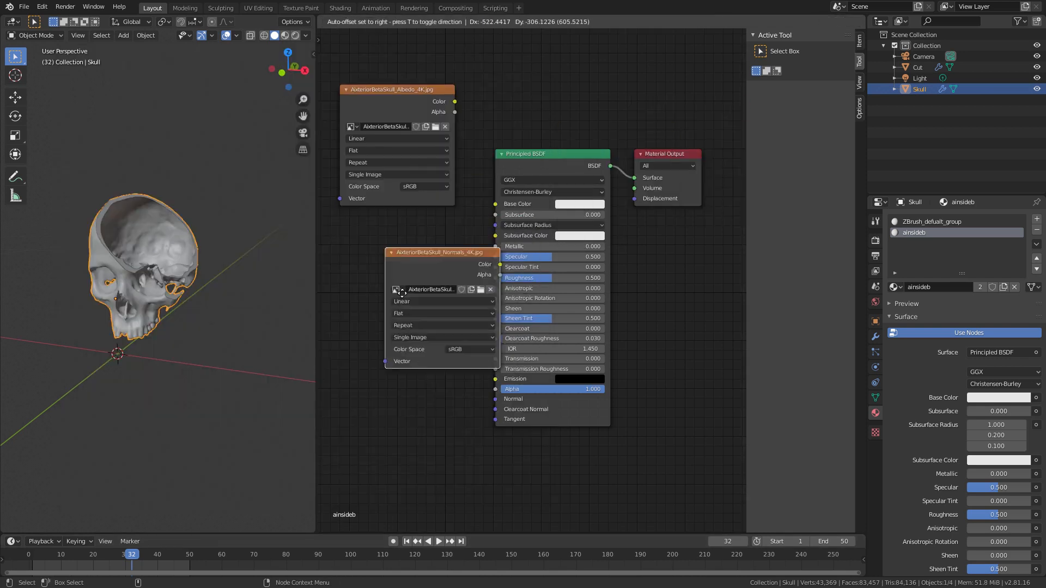
click(399, 252)
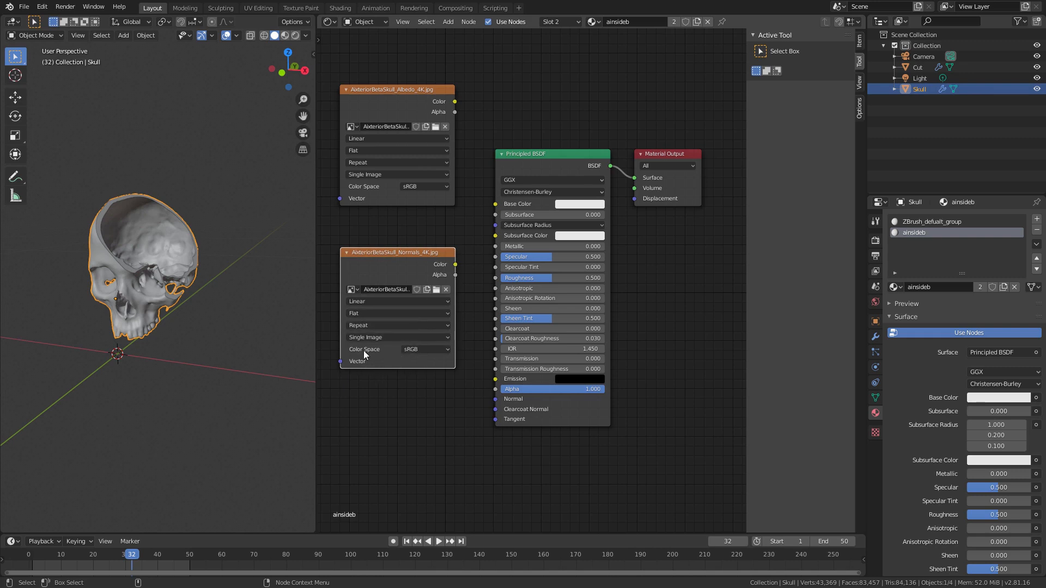
Step: Set the normals texture's color space to Non-Color and deselect its node
click(425, 349)
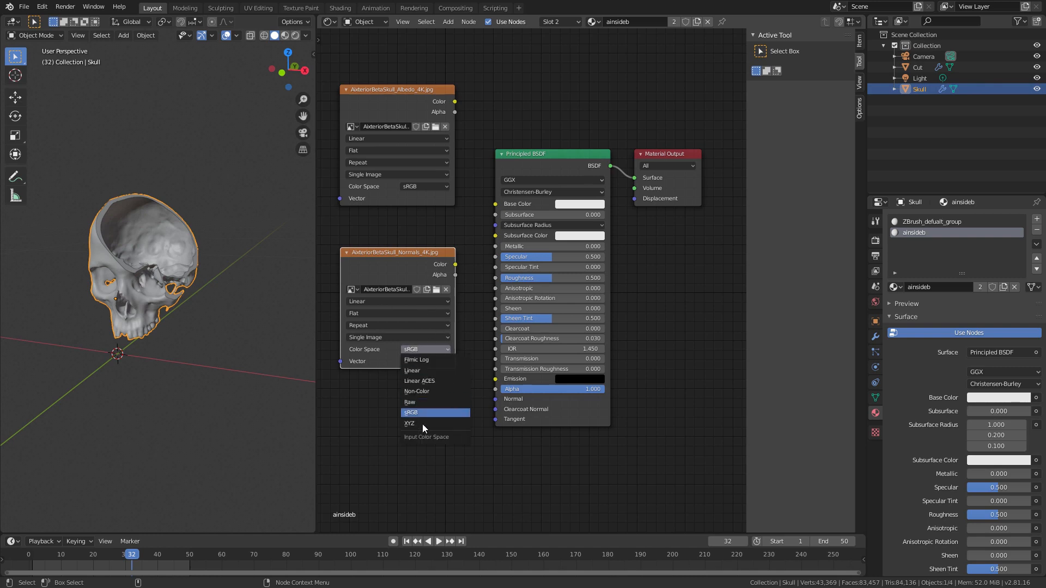
click(424, 391)
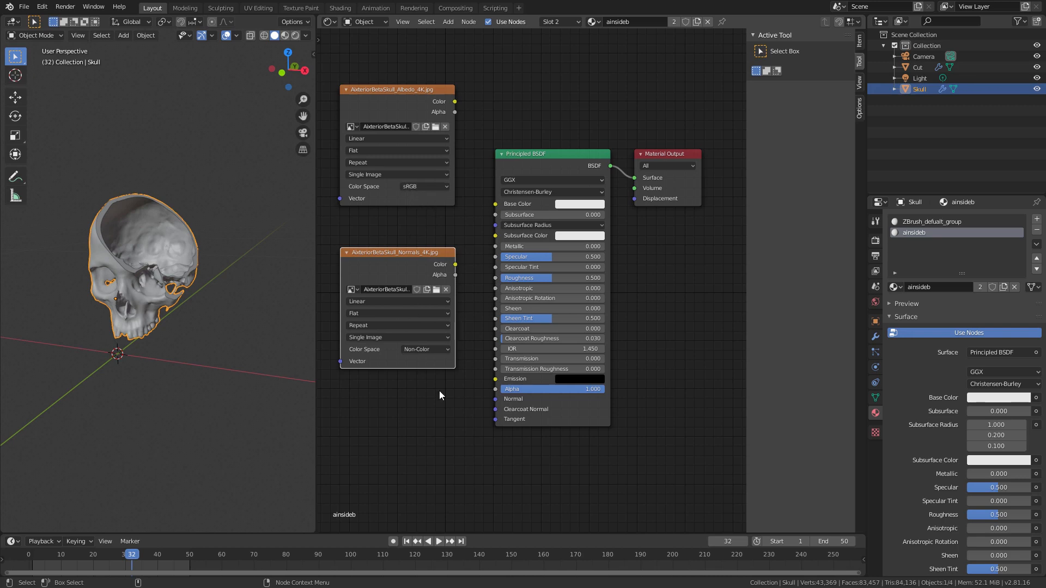
click(444, 445)
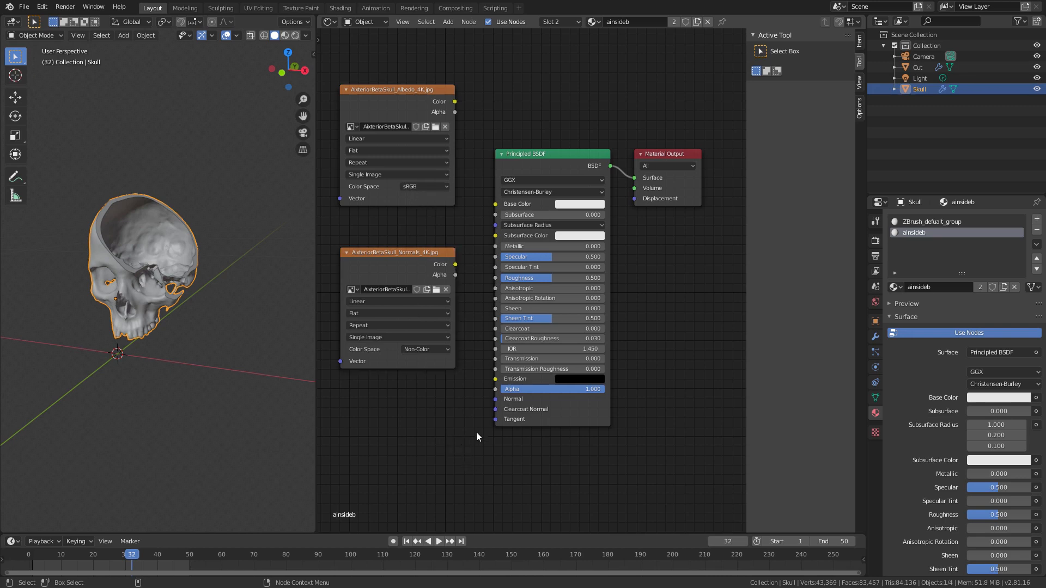
Step: Add a Normal Map node and link the normals texture's color through it to the Principled BSDF's Normal input
key(shift+a)
click(440, 428)
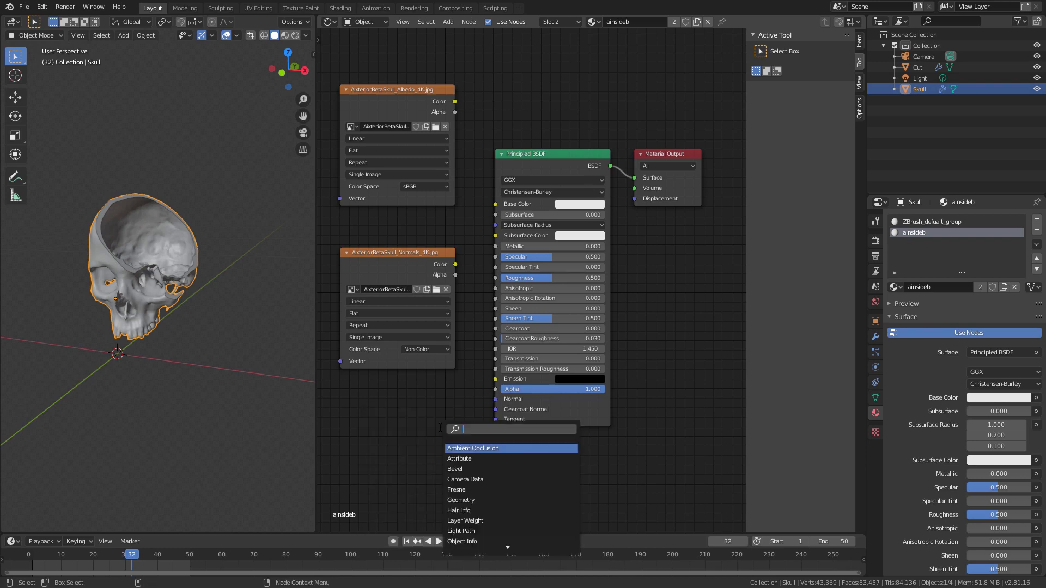
text(norm)
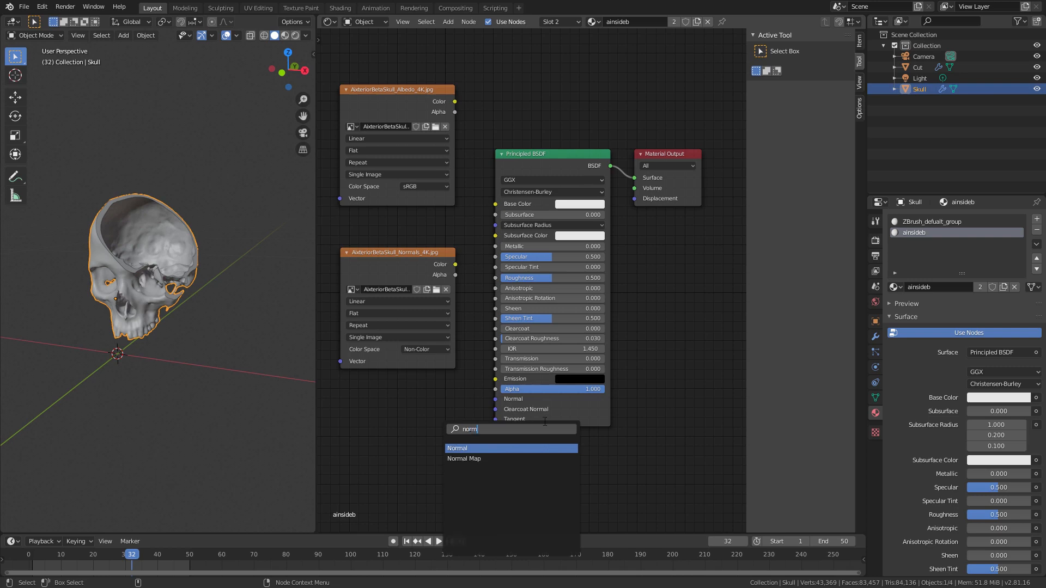
click(464, 459)
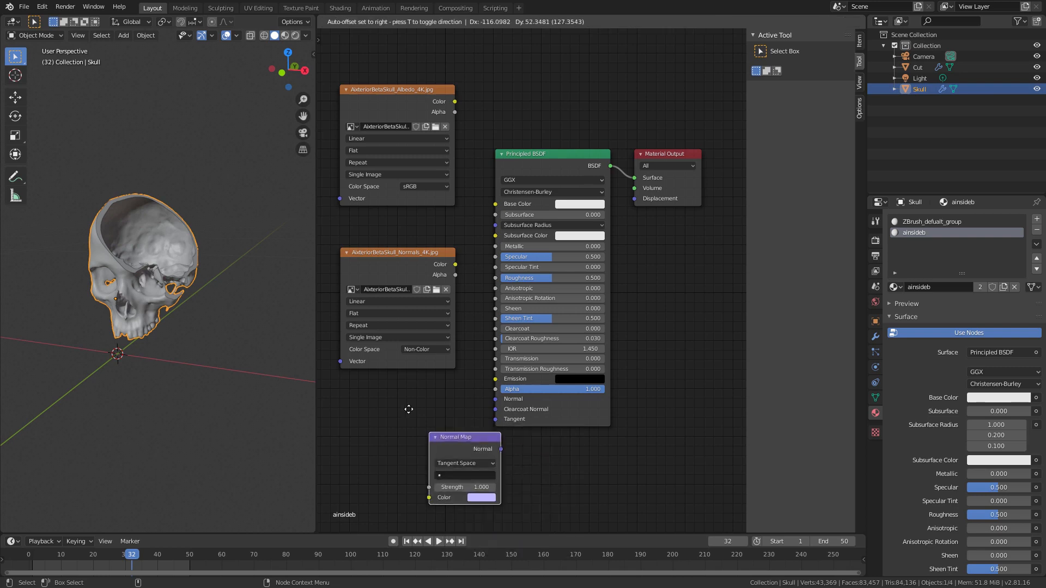
click(442, 426)
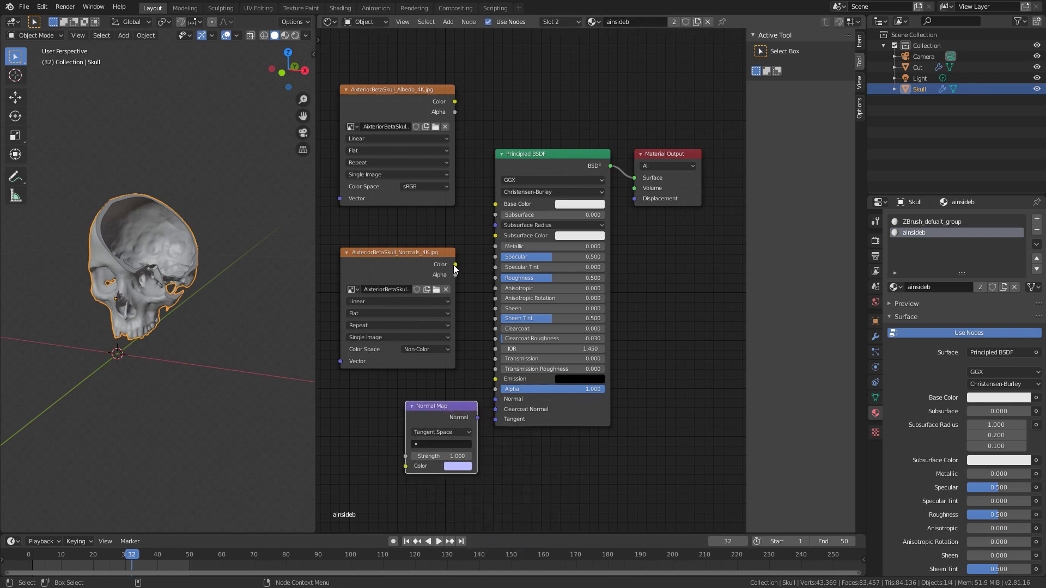
drag(455, 264, 406, 470)
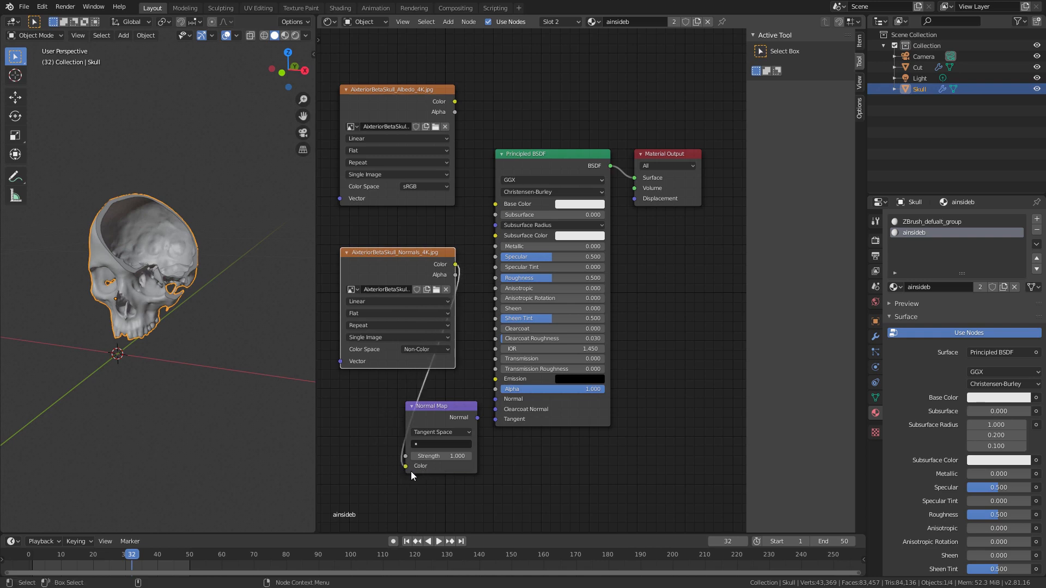
drag(477, 418, 499, 401)
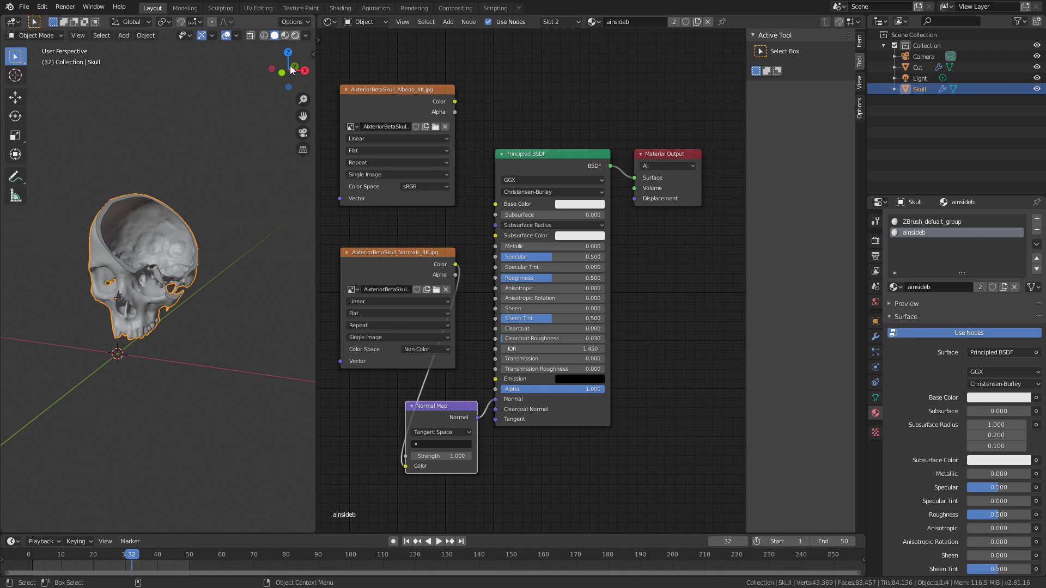
Step: Switch the viewport to rendered shading and connect the albedo texture's color to the Principled BSDF's Base Color
click(295, 36)
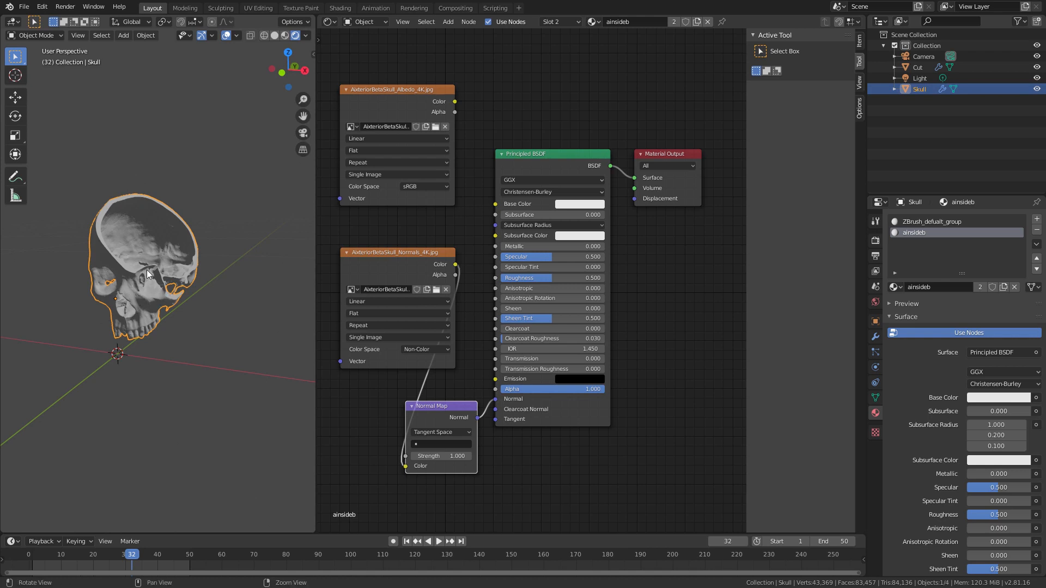
mouse_move(131, 312)
middle_down()
mouse_move(152, 289)
mouse_move(140, 328)
middle_up()
scroll(181, 201, up, 3)
middle_drag(181, 202, 185, 294)
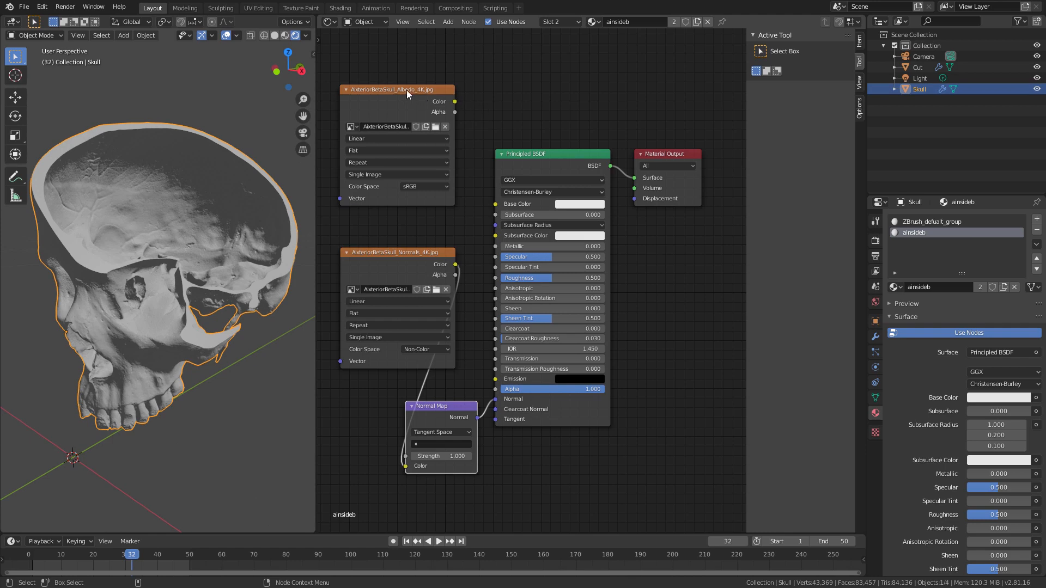
drag(455, 102, 495, 203)
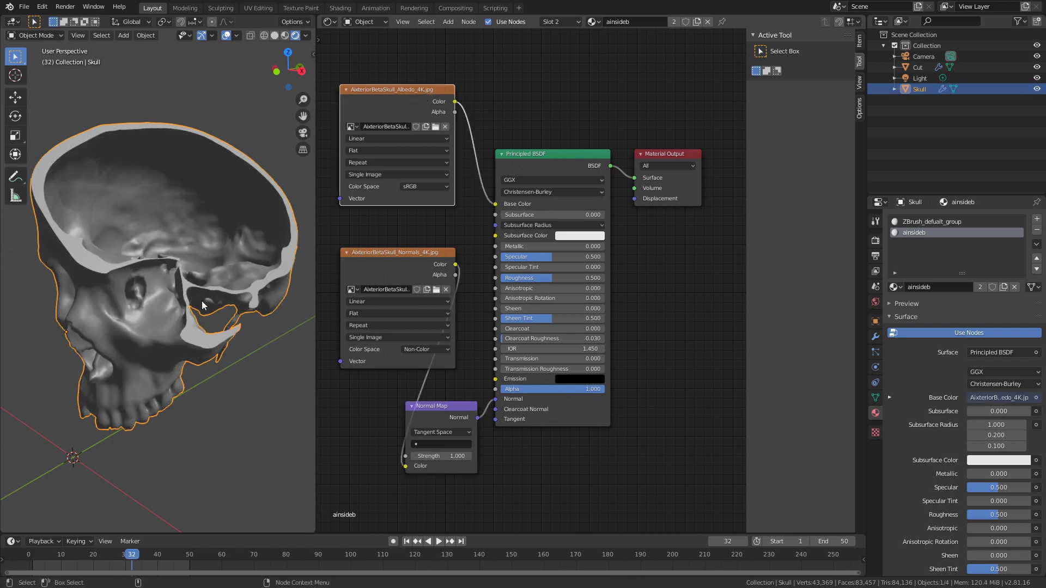
Step: Play the animation to check the textured skull, stop at frame 38 and look inside the cut opening
middle_drag(191, 312, 178, 305)
key(ctrl+shift+space)
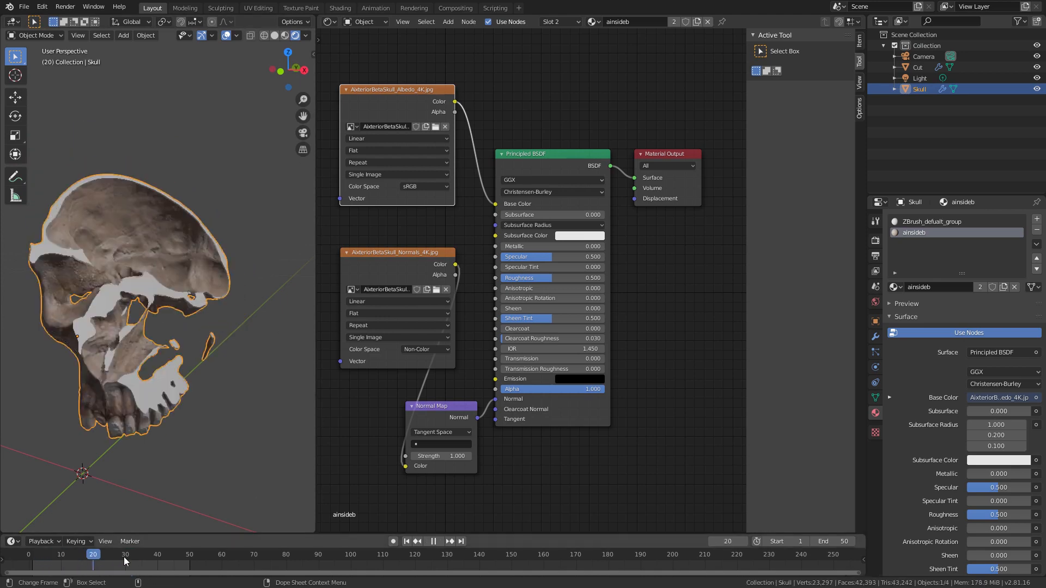
middle_drag(193, 361, 195, 359)
click(153, 567)
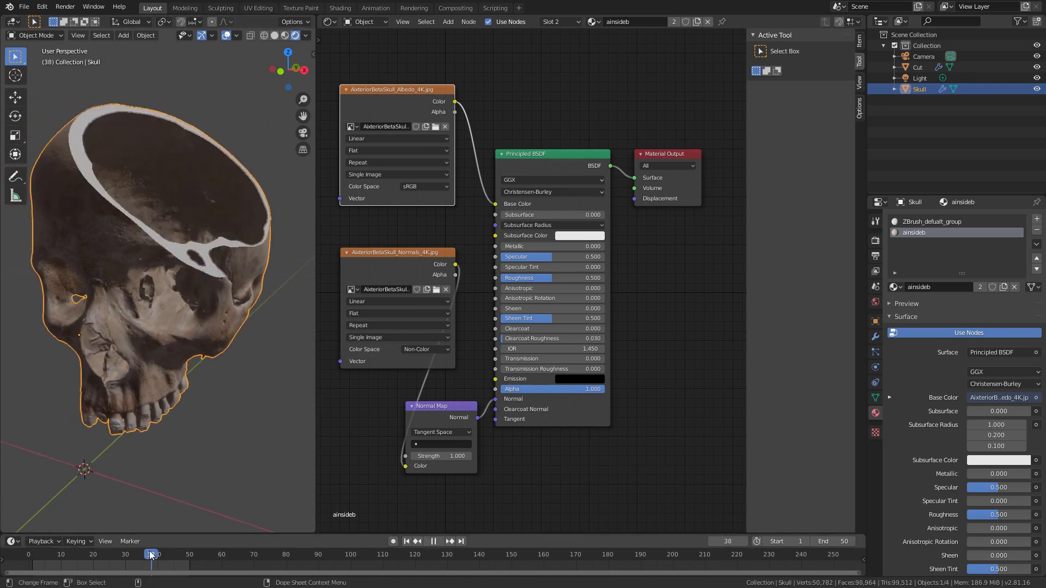
middle_drag(204, 281, 182, 278)
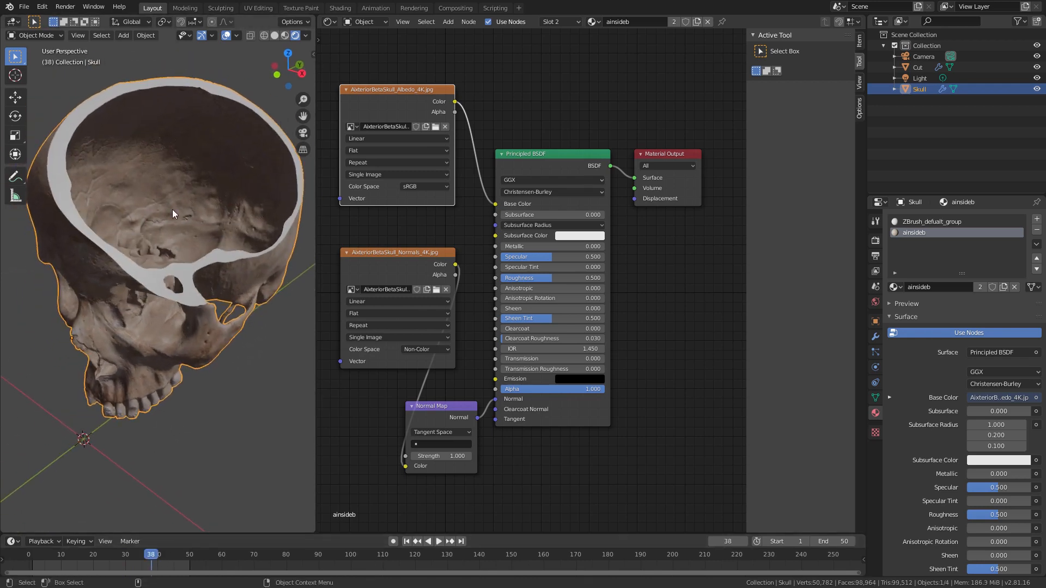
Step: Give the Cut object a new material with a turquoise base color and subsurface 0.036, and clear the selection
click(919, 68)
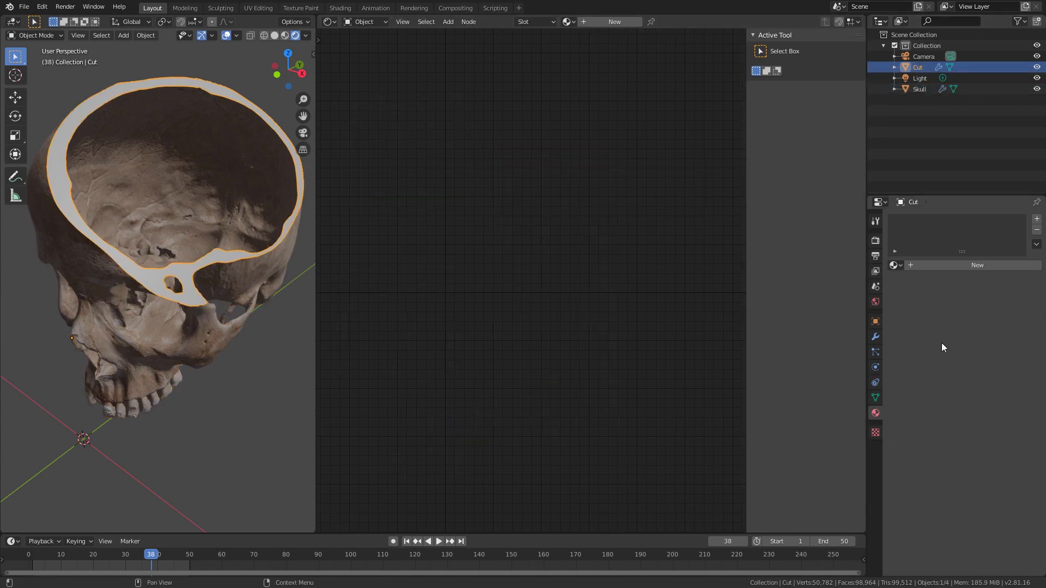
click(963, 266)
middle_drag(617, 281, 686, 298)
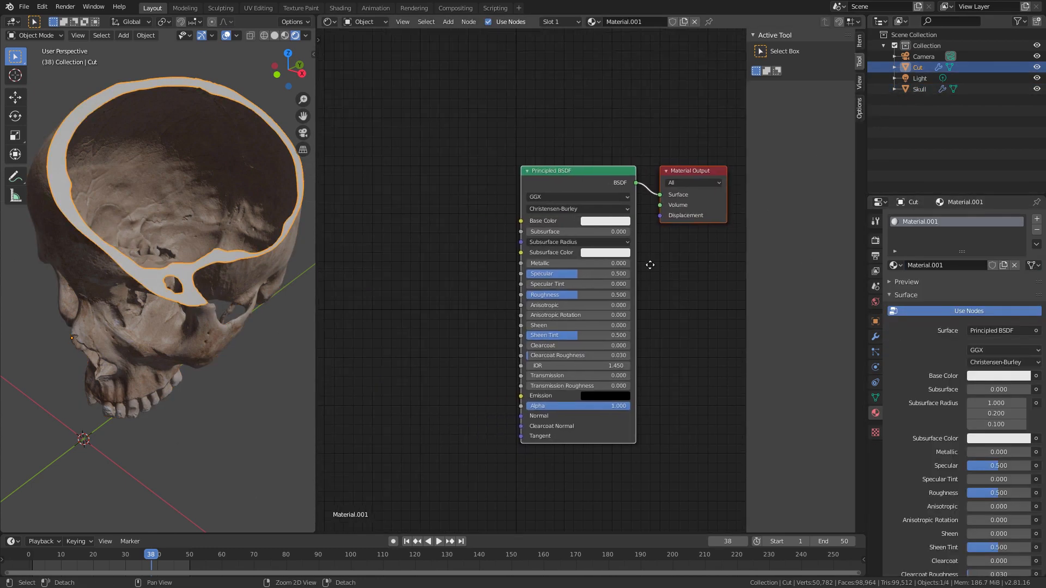
click(607, 222)
drag(616, 116, 616, 100)
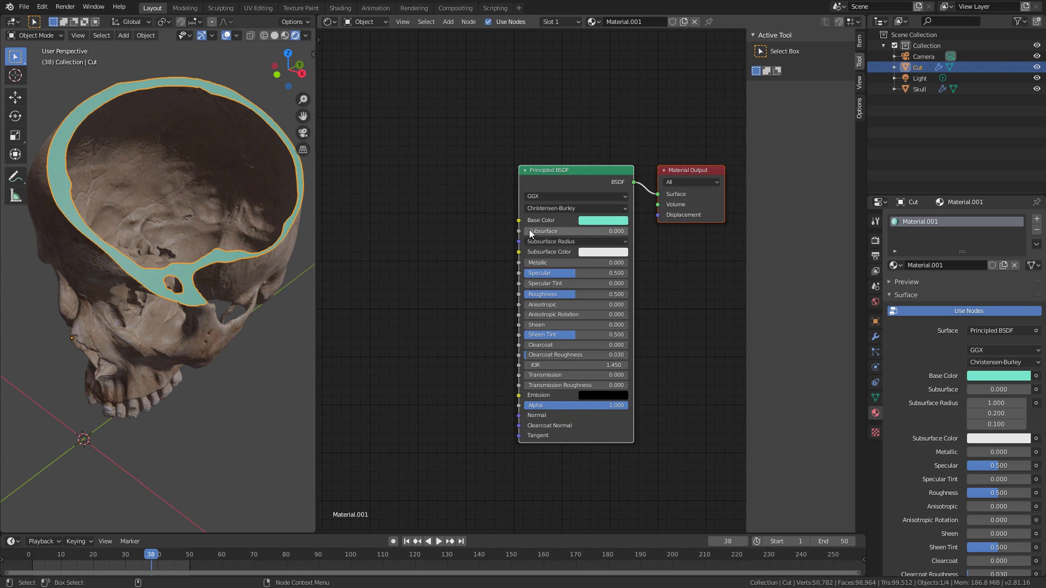
drag(536, 232, 533, 235)
middle_drag(182, 328, 246, 424)
click(247, 424)
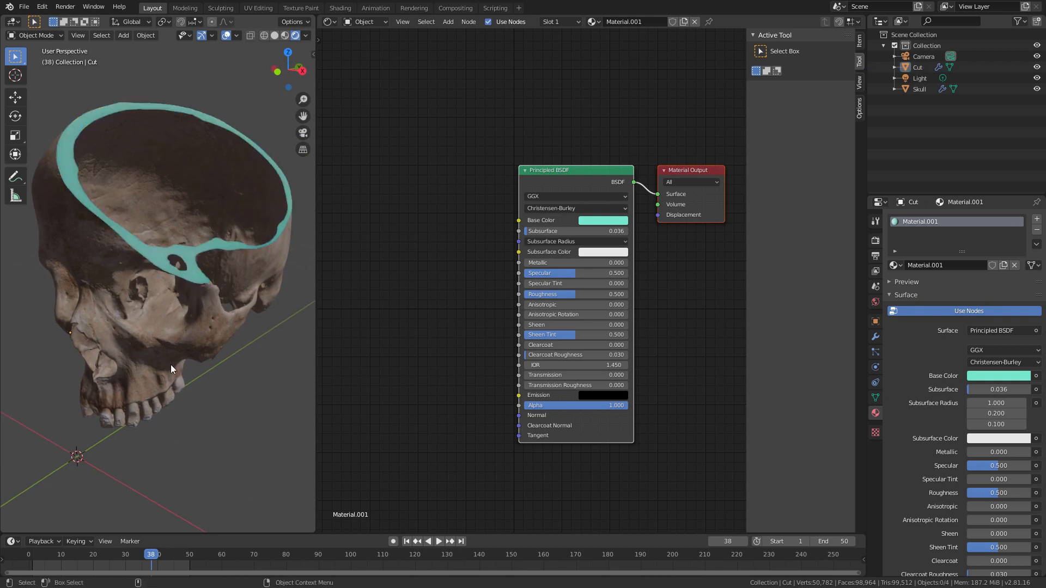
Step: Join the Shader Editor area into the 3D viewport, keeping only the viewport
middle_drag(171, 364, 249, 299)
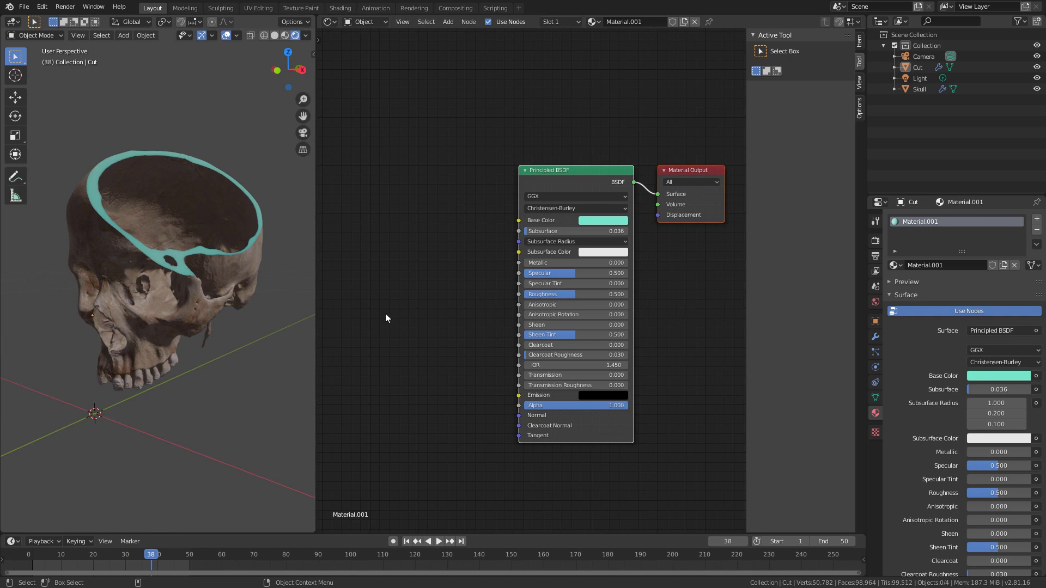
right_click(315, 246)
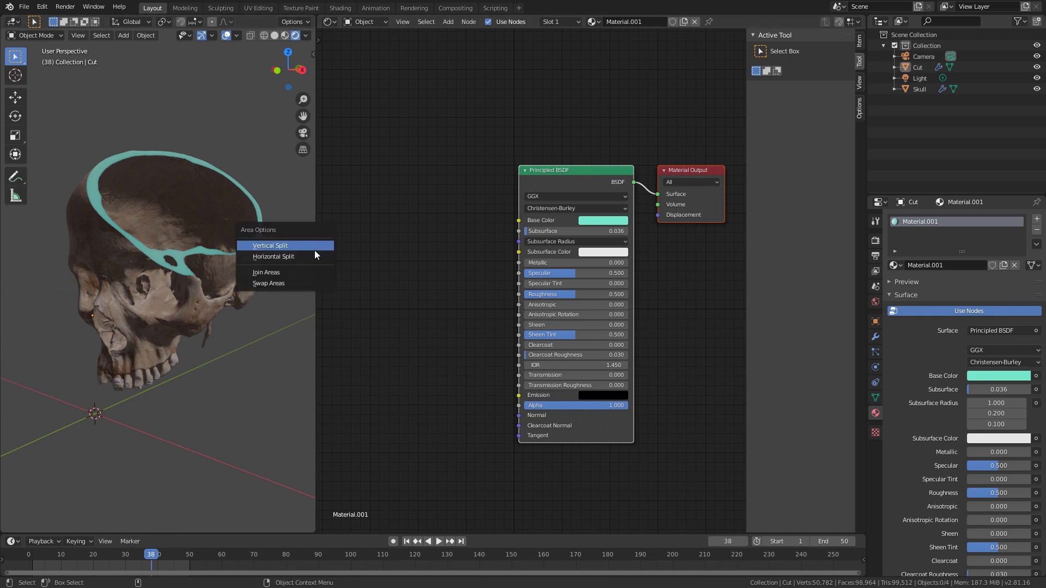
click(273, 272)
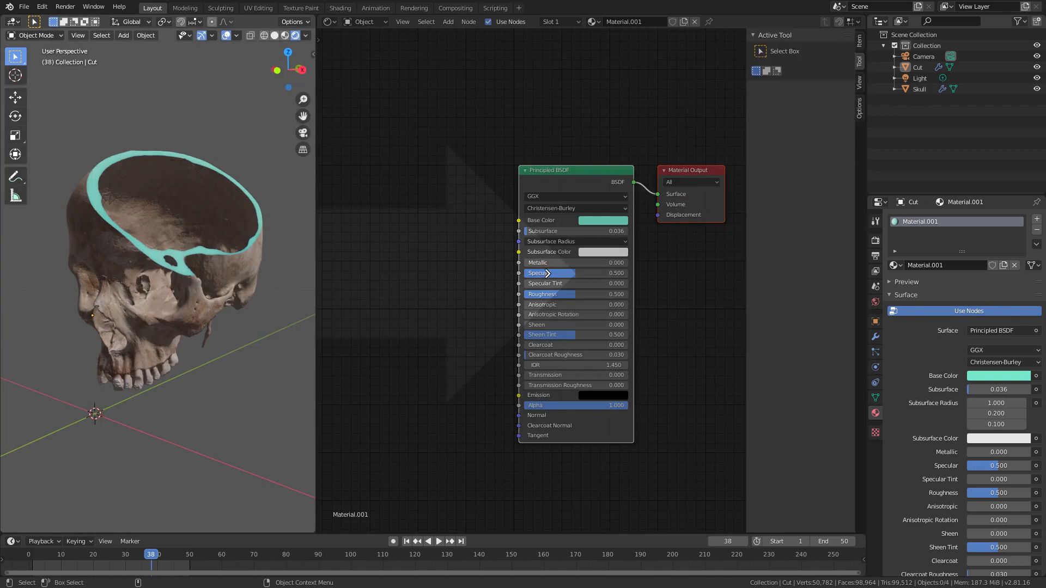
click(545, 274)
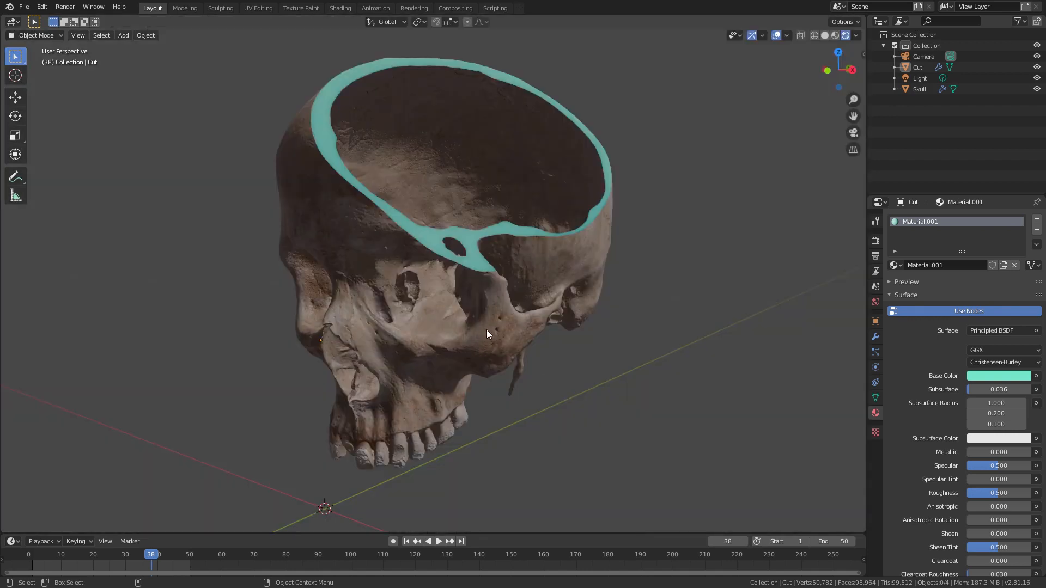
Step: Add a cube mesh at the 3D cursor on the world origin
scroll(491, 335, down, 5)
middle_drag(384, 444, 513, 336)
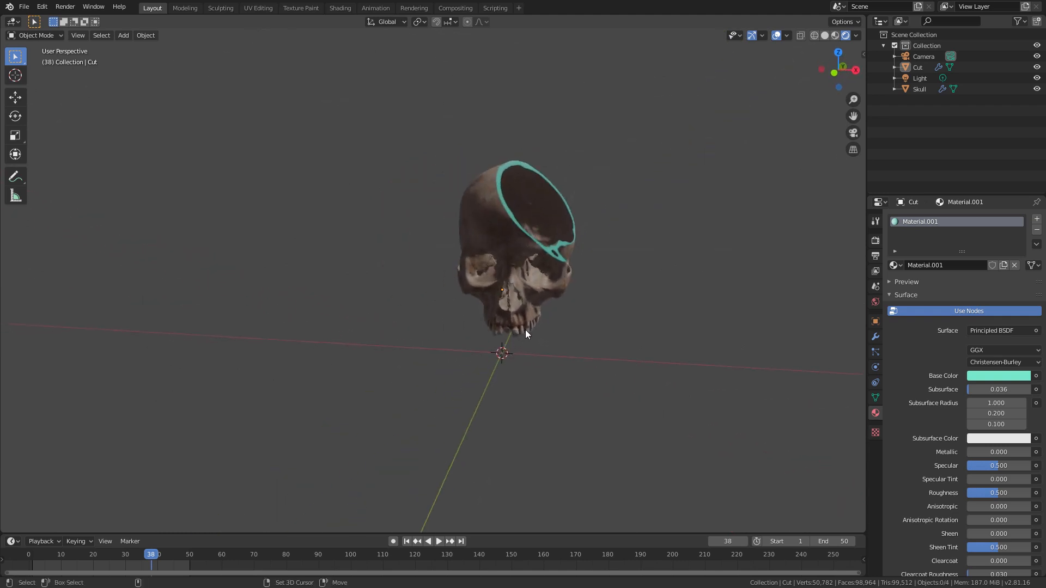
key(shift+a)
mouse_move(525, 330)
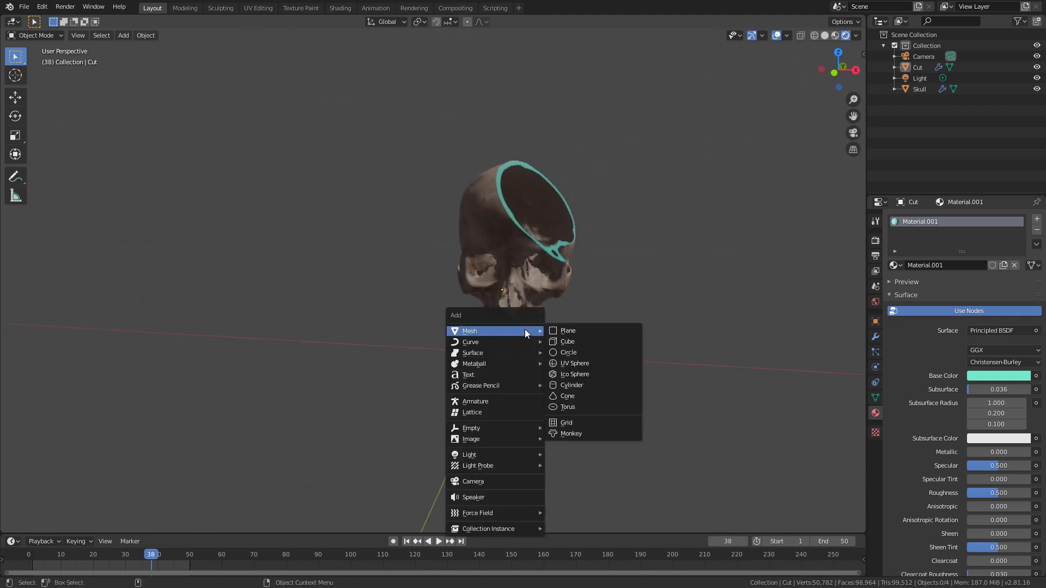
click(583, 342)
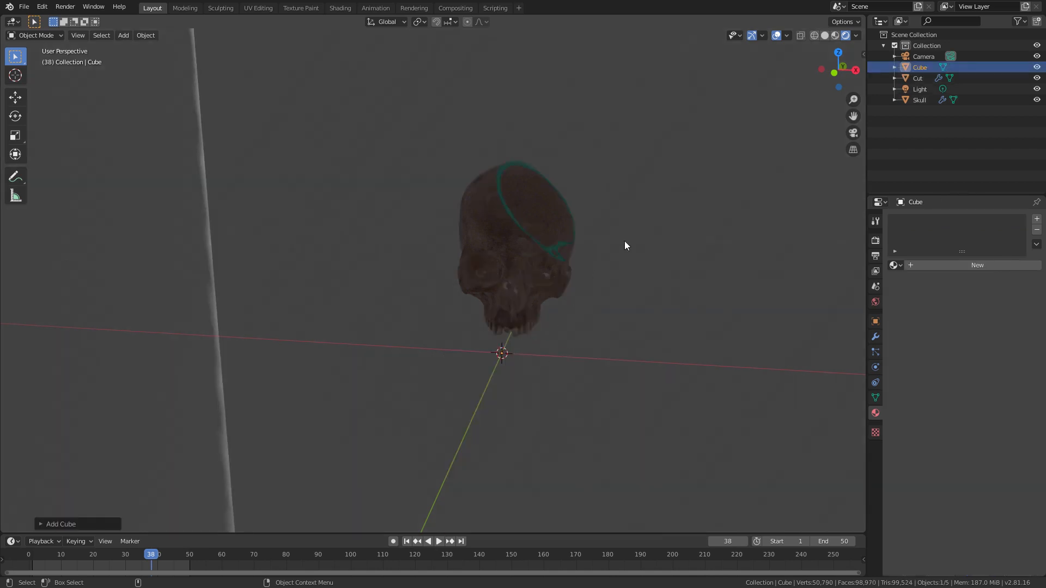
Step: Delete four faces of the cube in Edit Mode, keeping only the floor and one adjoining wall
scroll(410, 436, down, 8)
middle_drag(448, 353, 463, 316)
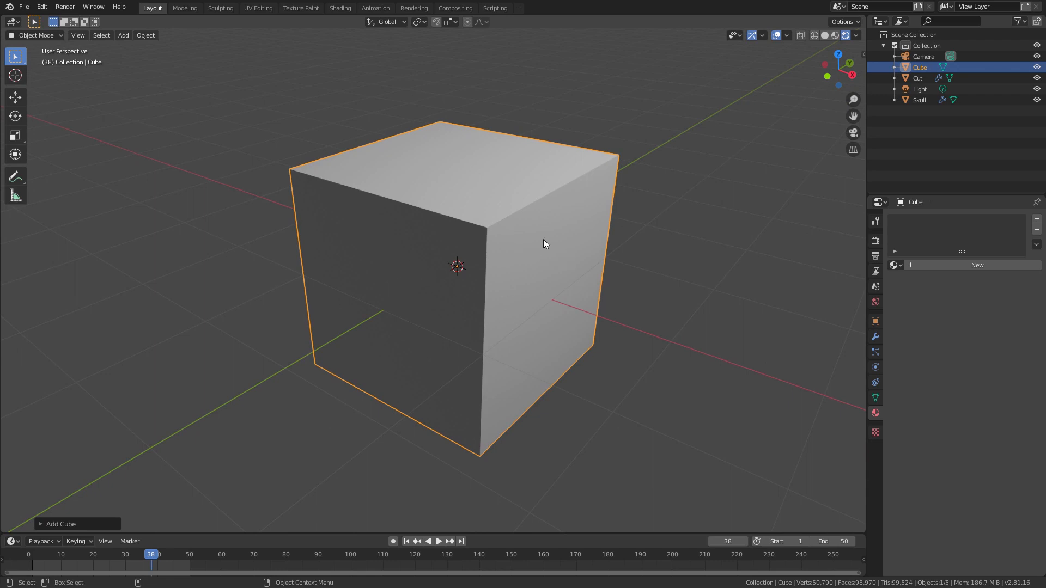
key(Tab)
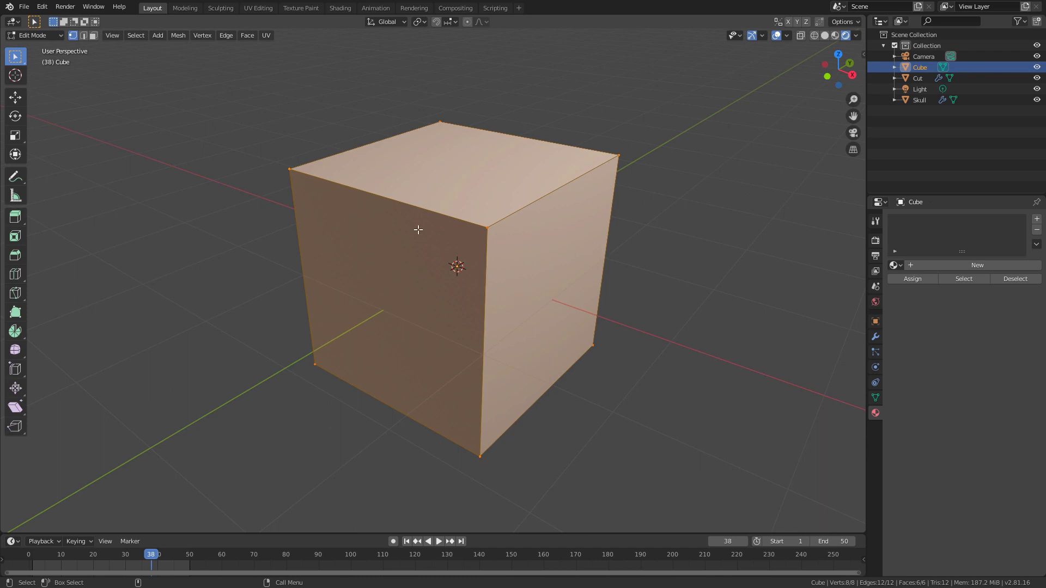
click(93, 38)
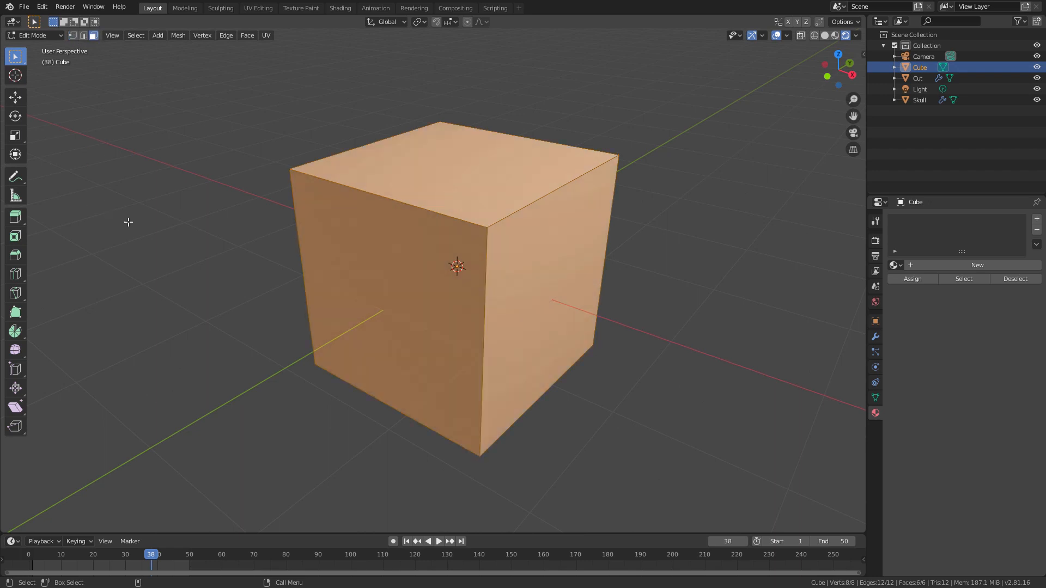
click(245, 254)
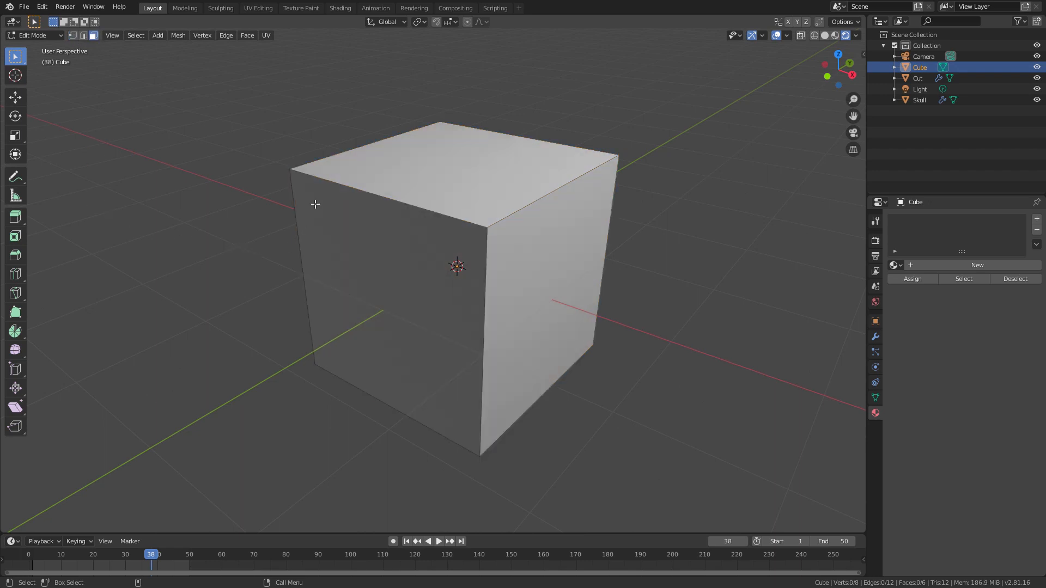
click(410, 285)
shift+click(502, 165)
shift+click(532, 250)
middle_drag(451, 214, 467, 258)
shift+click(406, 282)
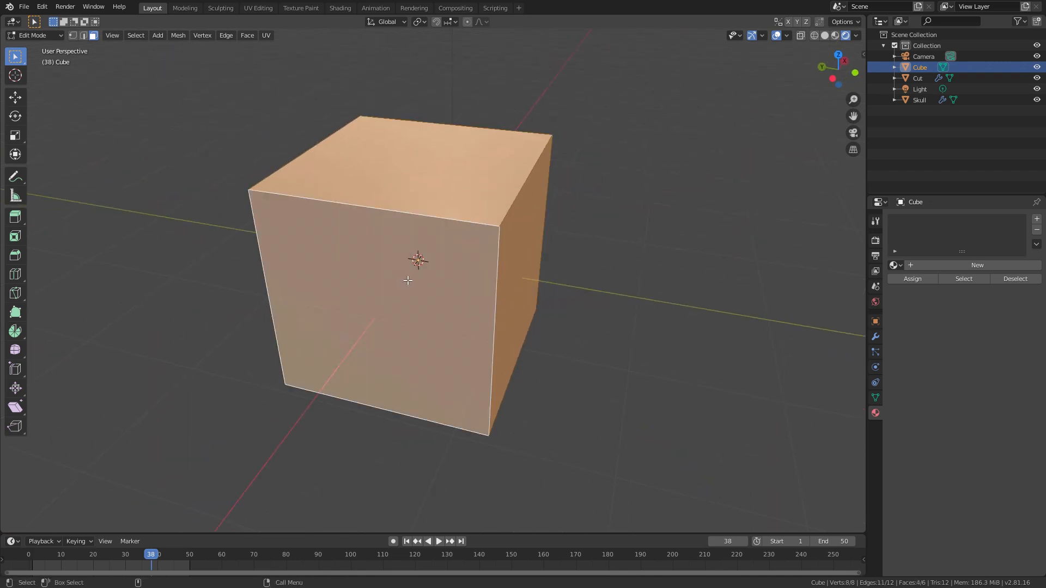
key(x)
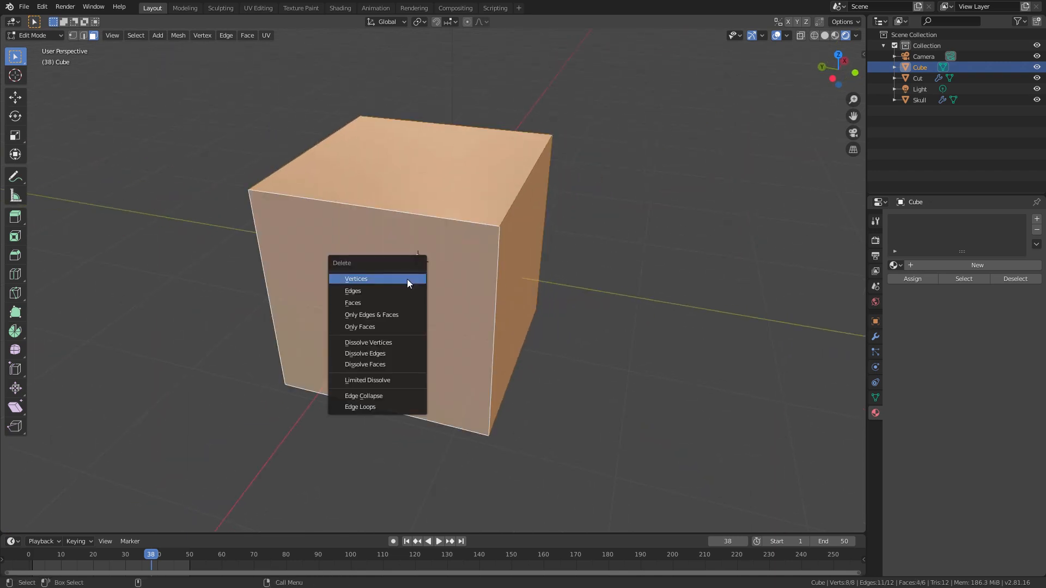
click(390, 303)
middle_drag(393, 308, 385, 178)
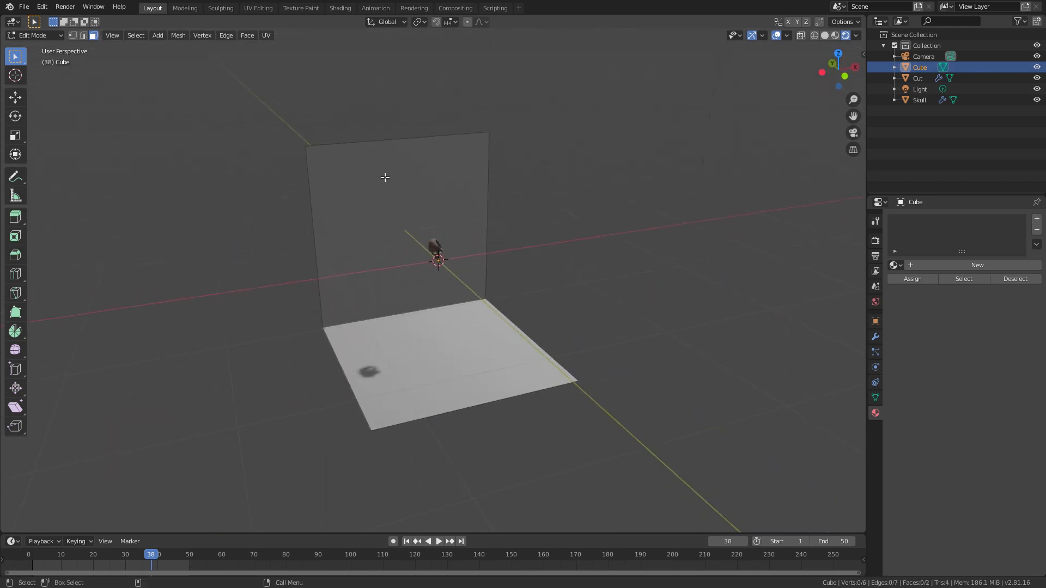
Step: Add a loop cut across the floor and another across the wall, each slid close to their shared corner, and return to Object Mode
middle_drag(452, 381, 430, 178)
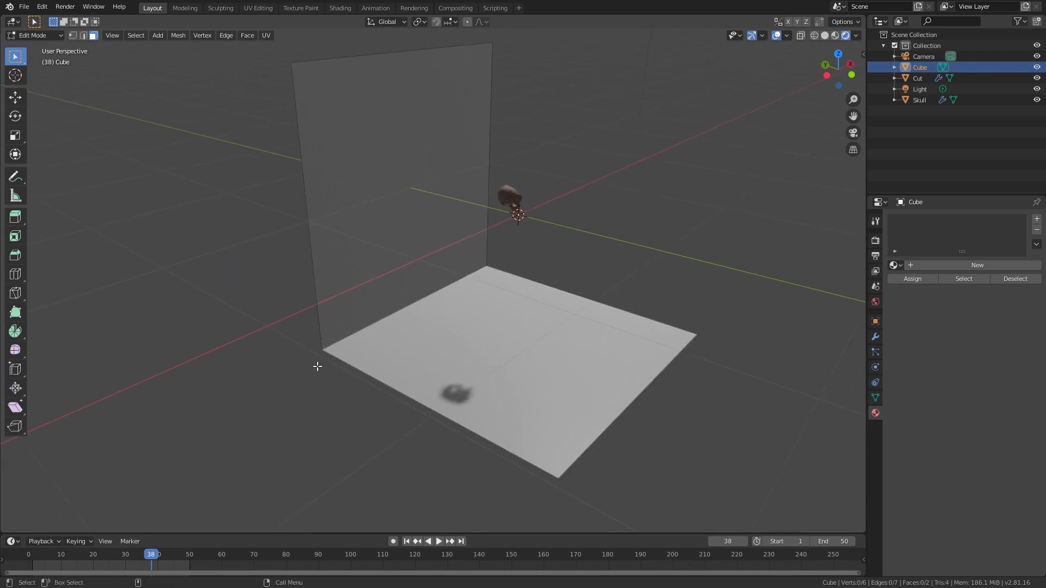
click(15, 275)
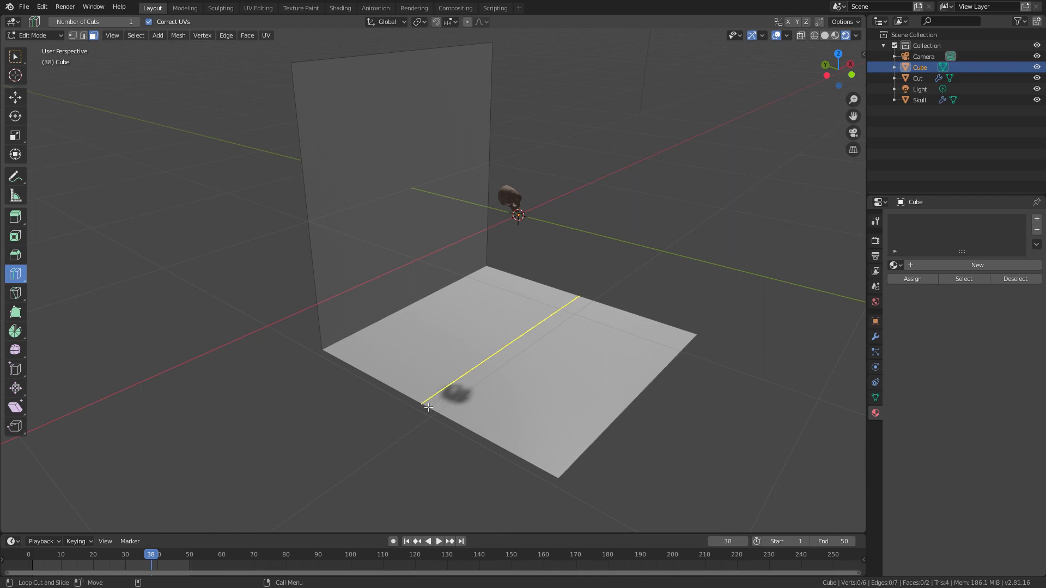
drag(431, 399, 360, 361)
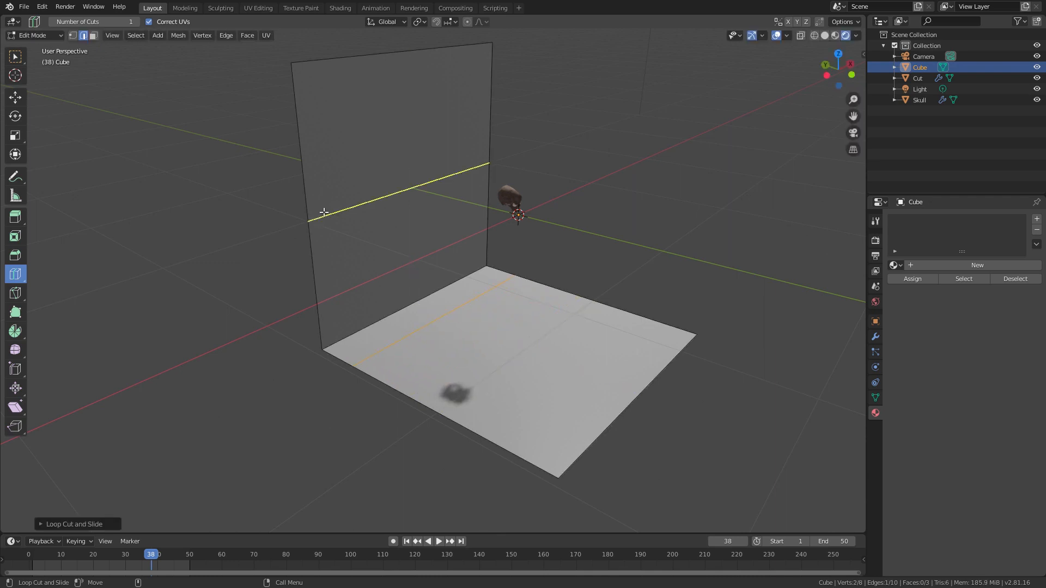
drag(310, 220, 320, 329)
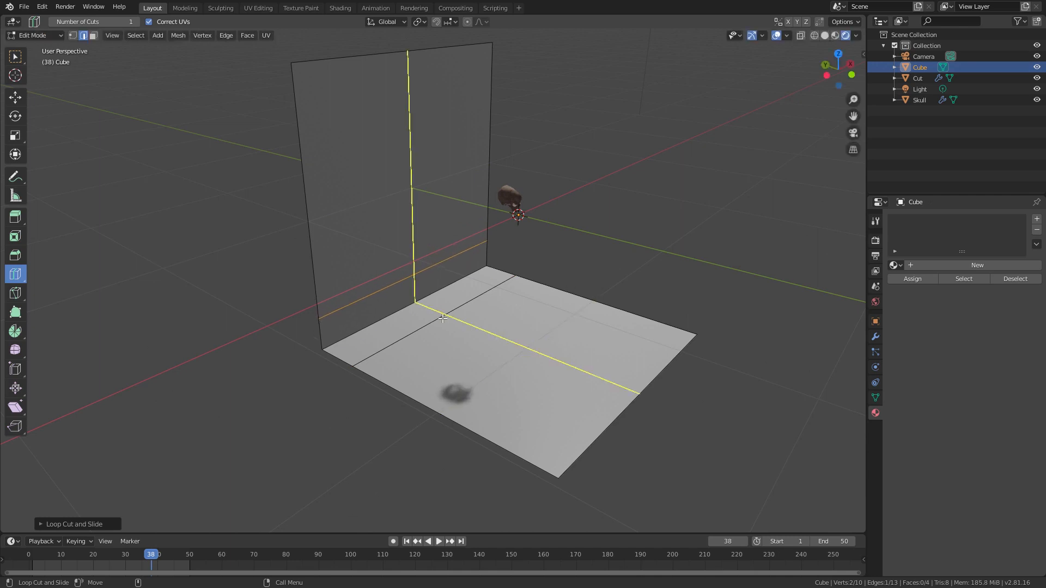
key(Tab)
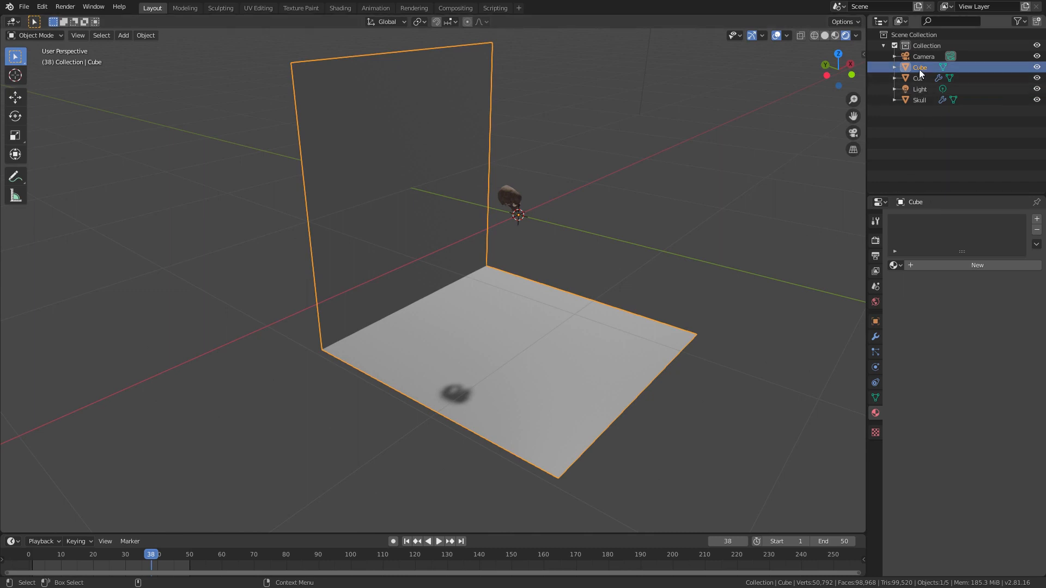
Step: Rename the Cube object as Seamless
click(874, 337)
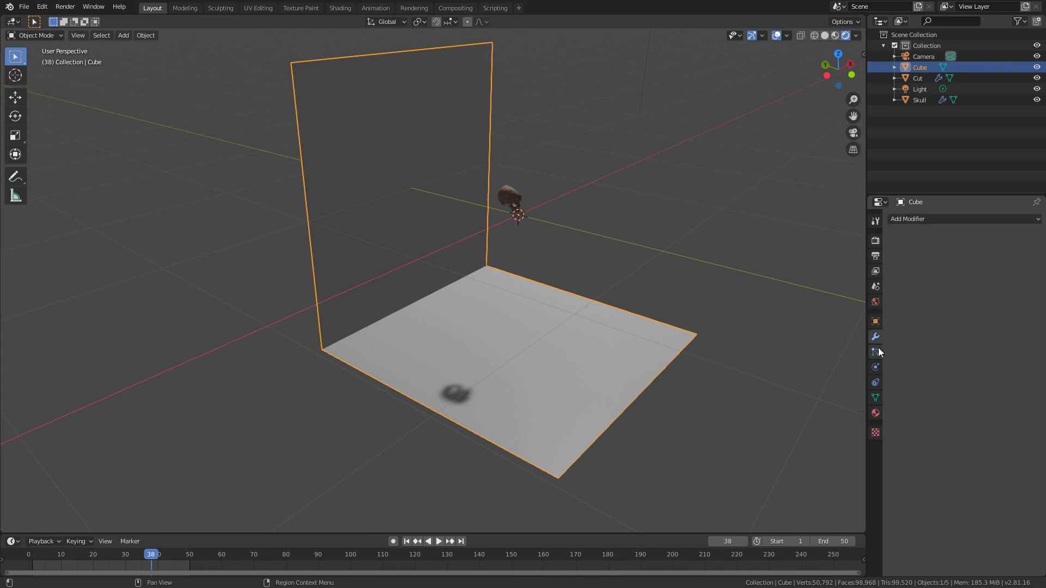
double_click(920, 67)
text(Seam)
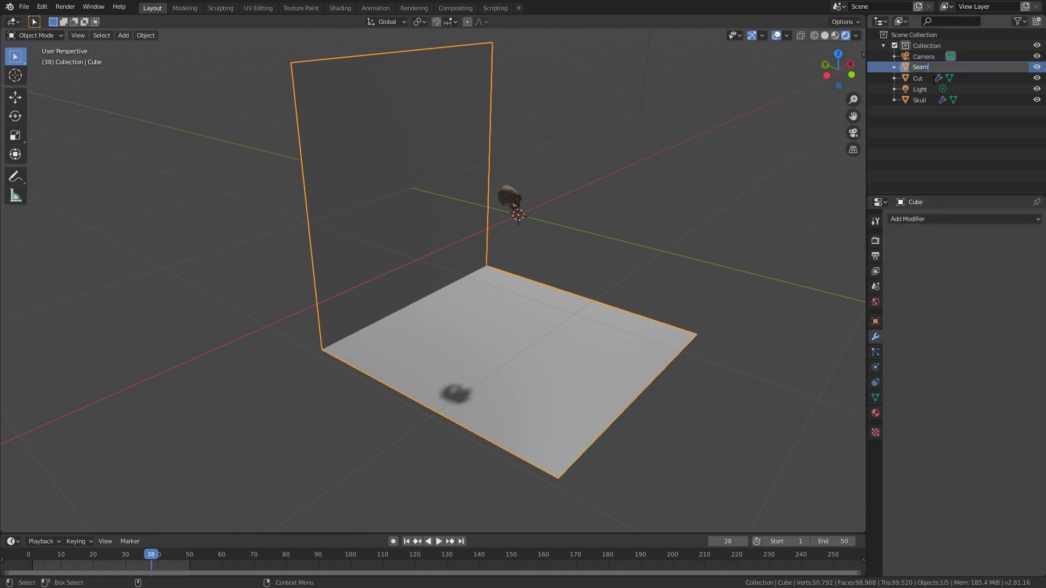
text(less)
key(Return)
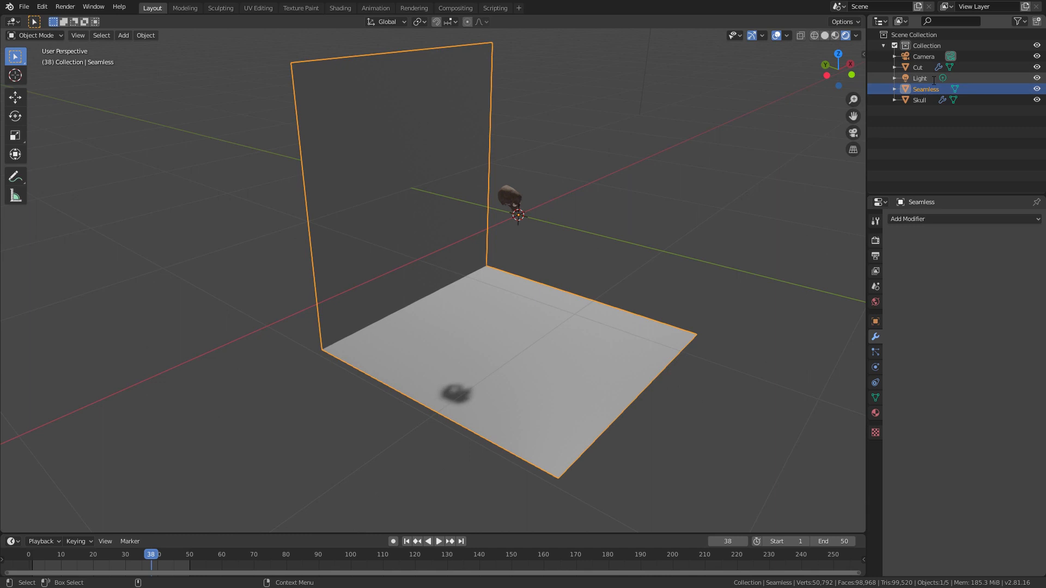
Step: Add a Subdivision Surface modifier to the Seamless backdrop and set its viewport subdivisions to 2
click(916, 220)
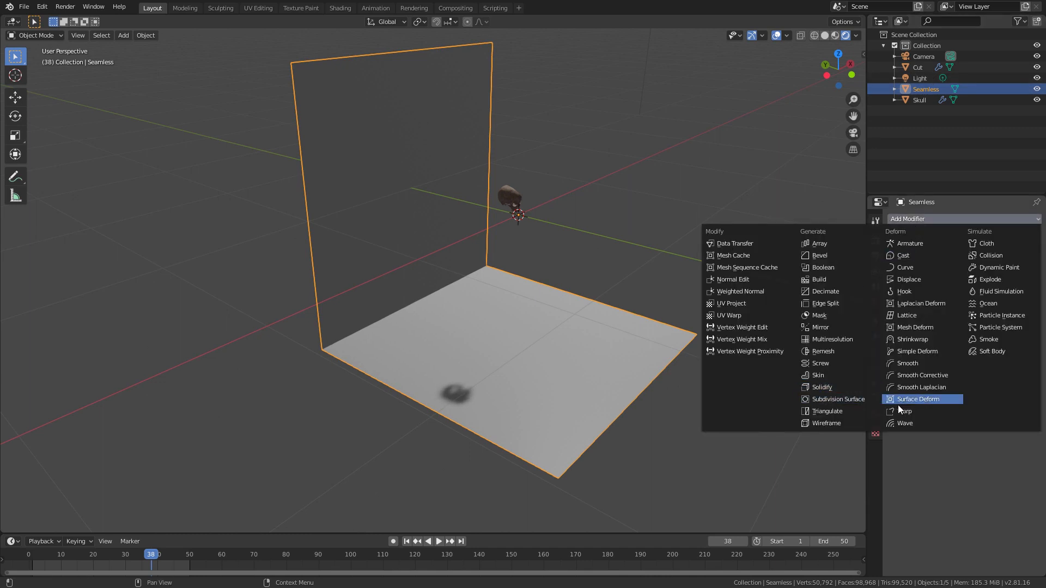
click(839, 400)
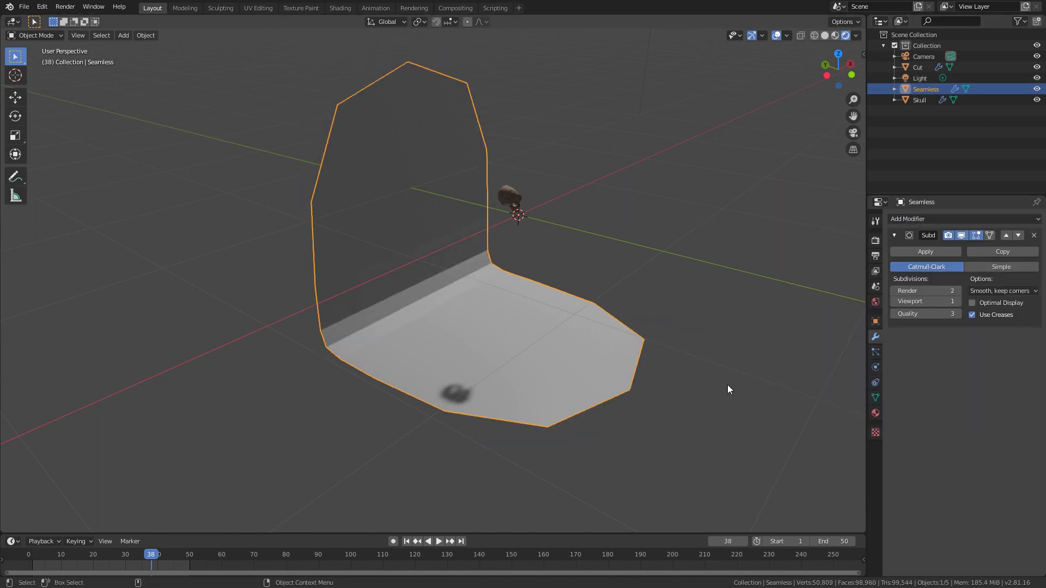
click(957, 301)
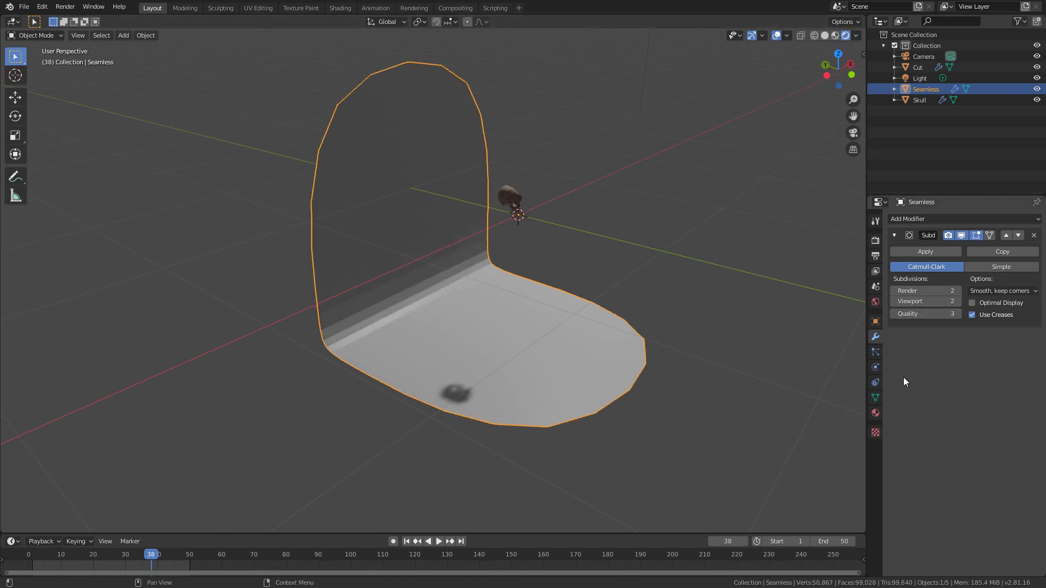
middle_drag(489, 302, 525, 348)
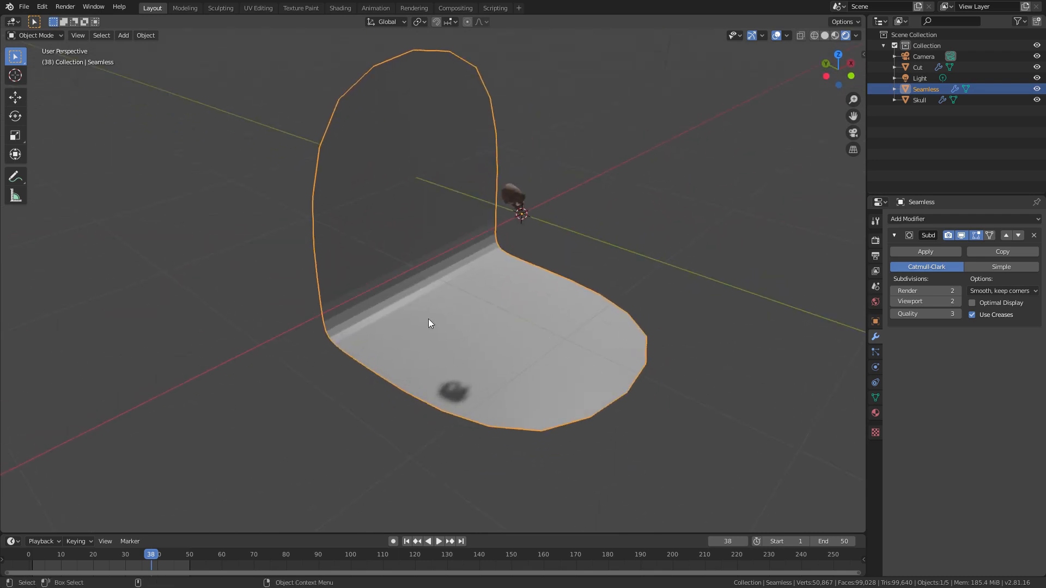
Step: Crease all outer boundary edges of the backdrop so its outline becomes square, and return to Object Mode
key(Tab)
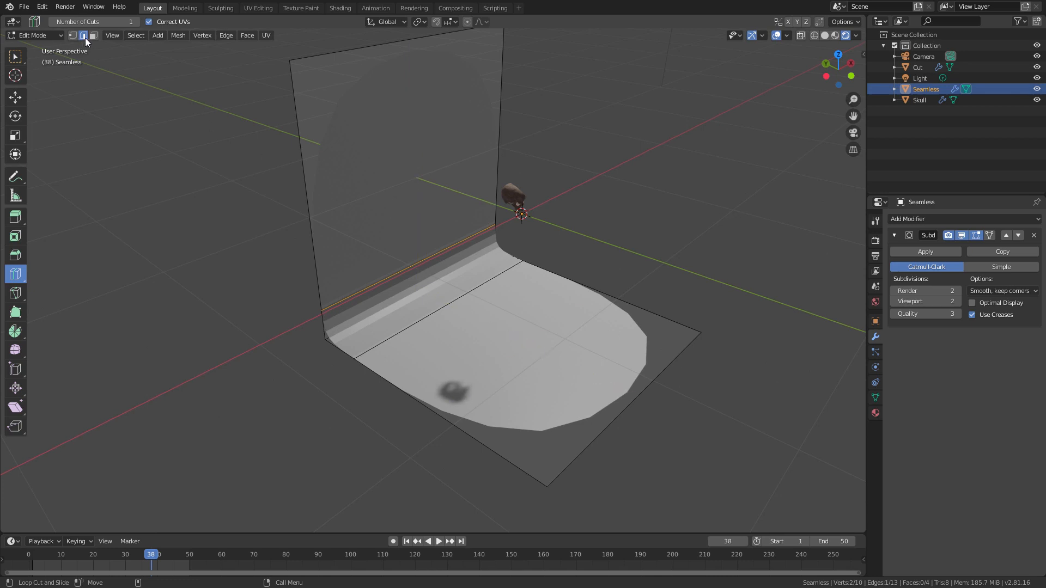
click(18, 55)
click(303, 182)
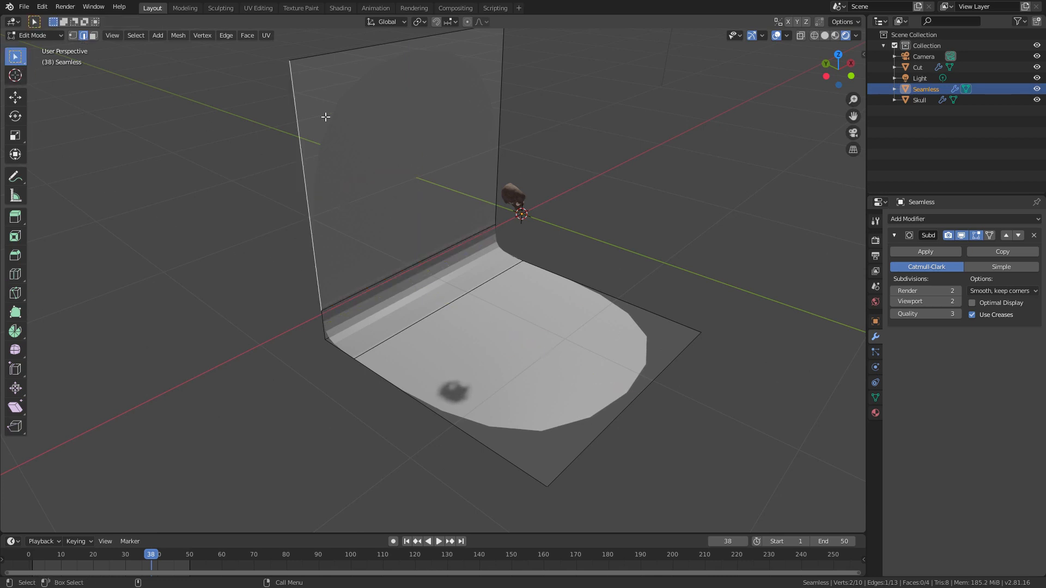
shift+click(341, 54)
shift+click(498, 125)
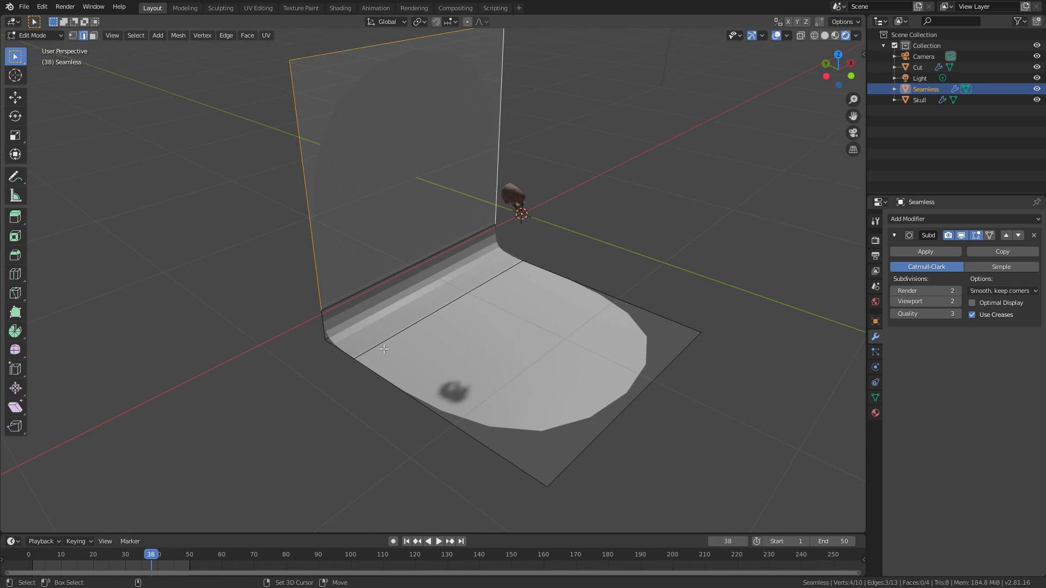
shift+click(326, 332)
shift+click(333, 348)
shift+click(500, 239)
shift+click(511, 256)
shift+click(566, 279)
shift+click(643, 393)
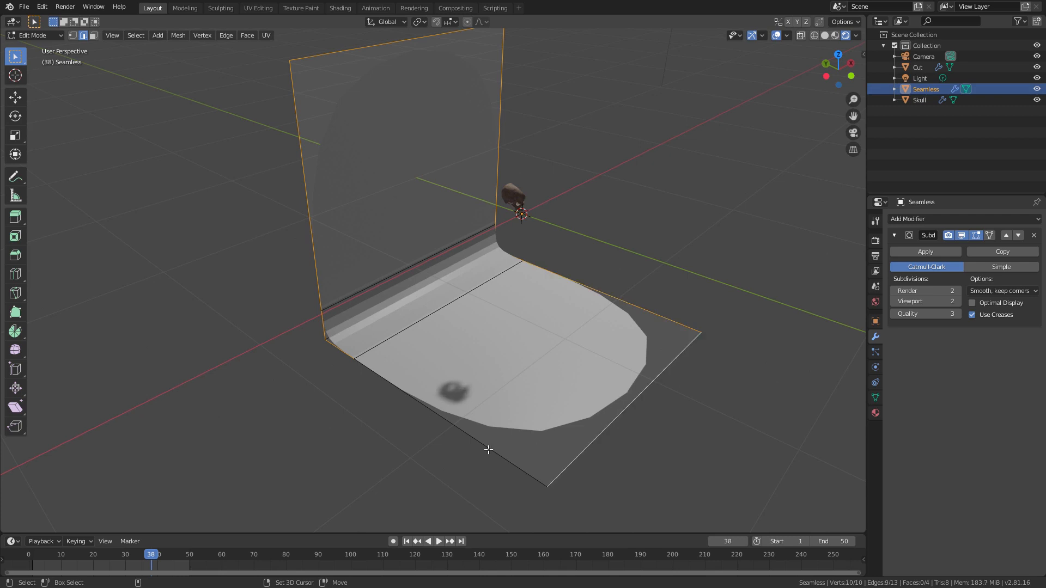
shift+click(488, 448)
right_click(459, 335)
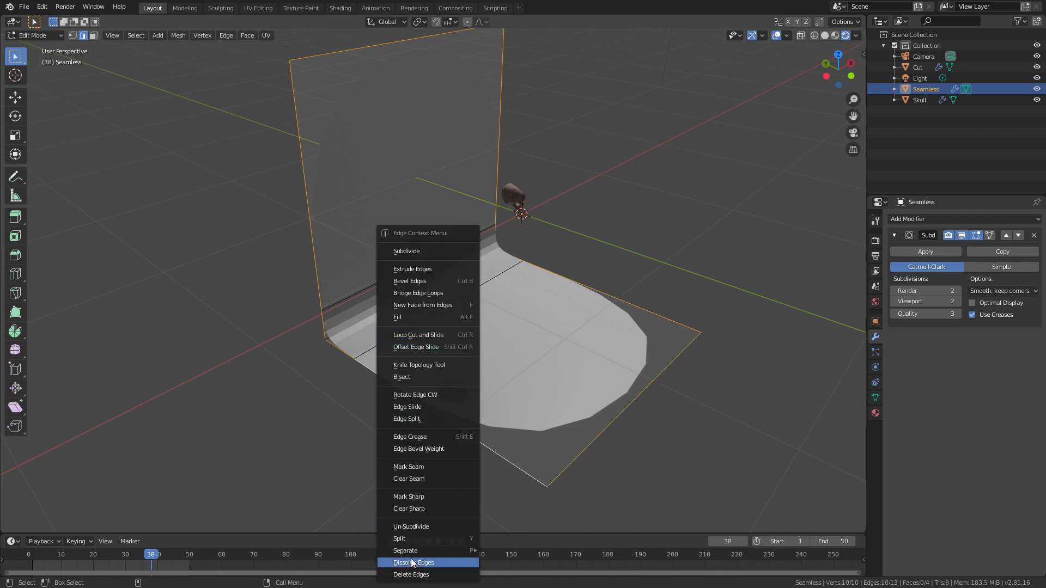
click(420, 436)
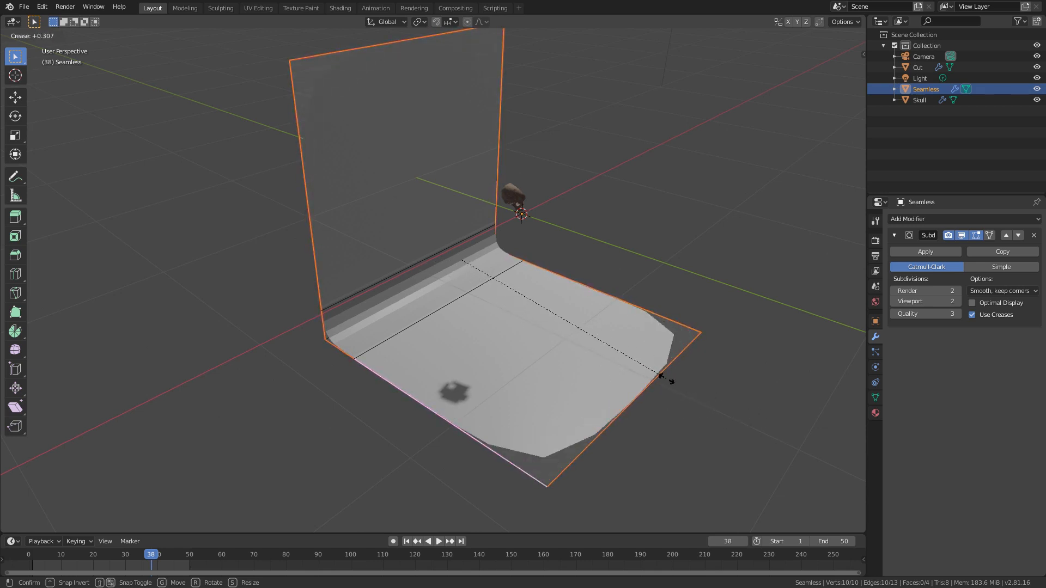
click(734, 436)
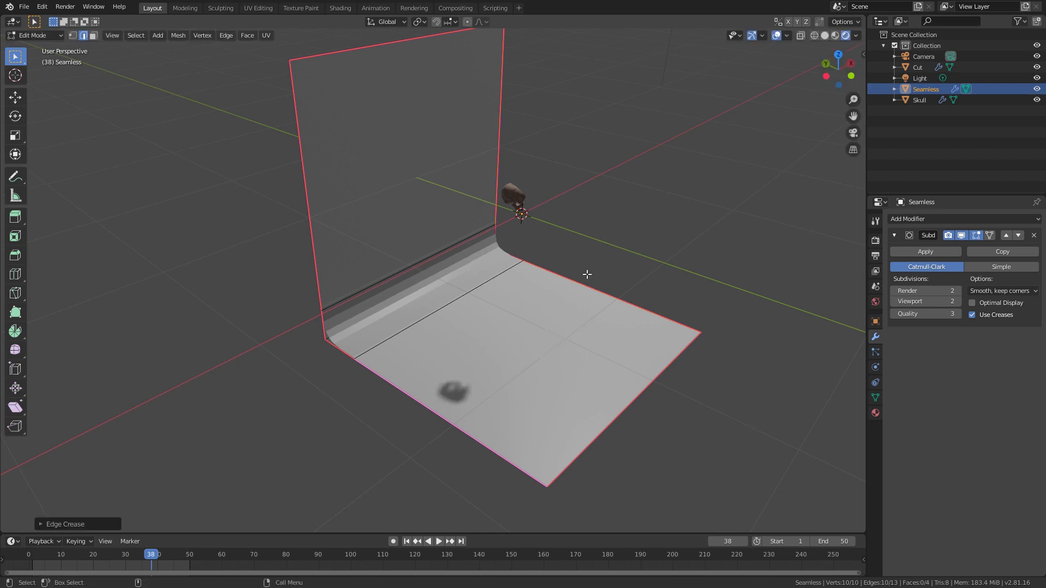
key(Tab)
Step: Apply smooth shading to the Seamless backdrop and inspect its curved corner
middle_drag(586, 345, 558, 314)
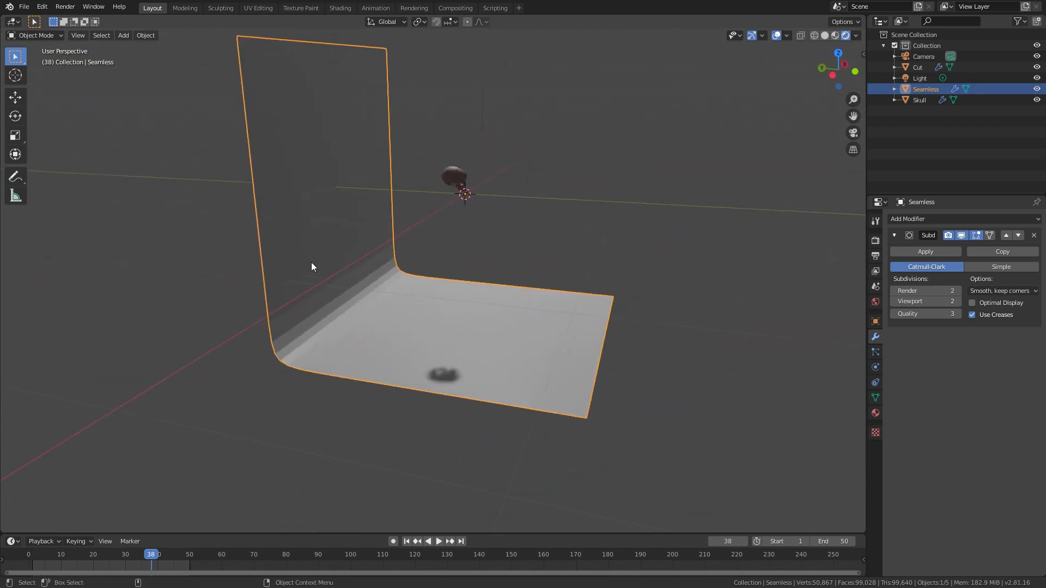
middle_drag(410, 340, 356, 303)
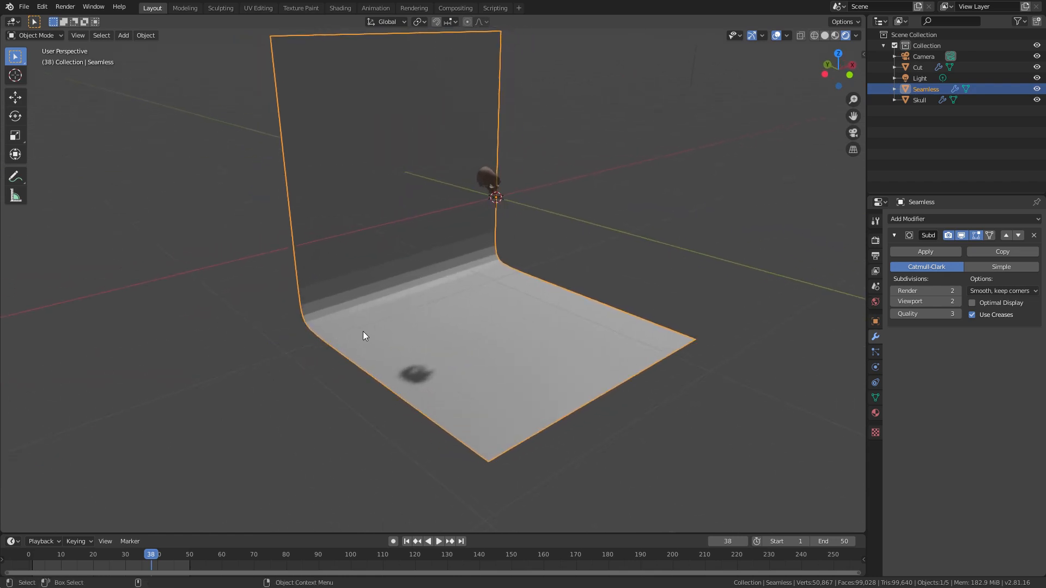
right_click(364, 289)
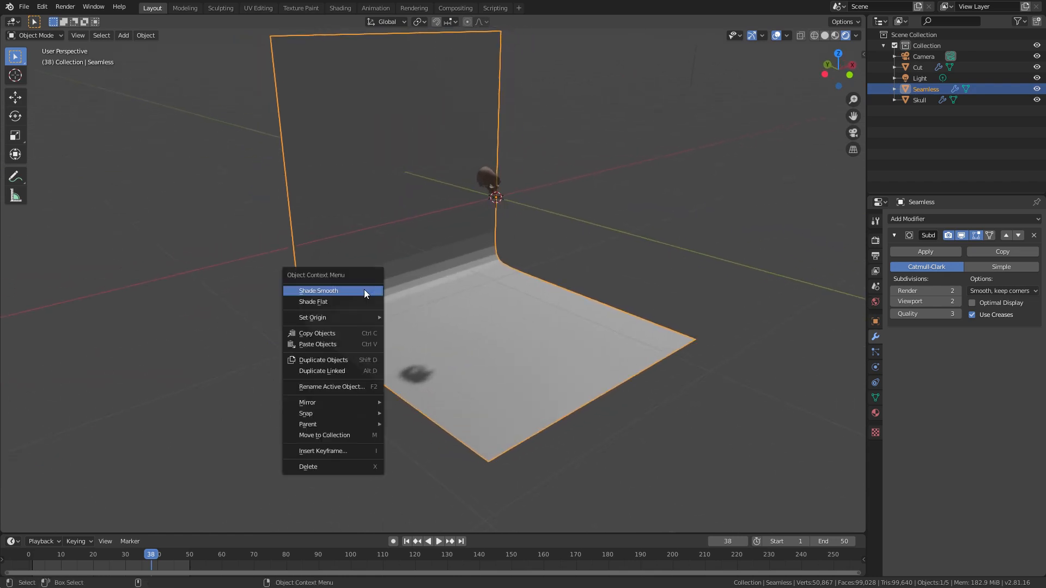
click(322, 291)
middle_drag(504, 347, 410, 371)
middle_drag(451, 264, 464, 327)
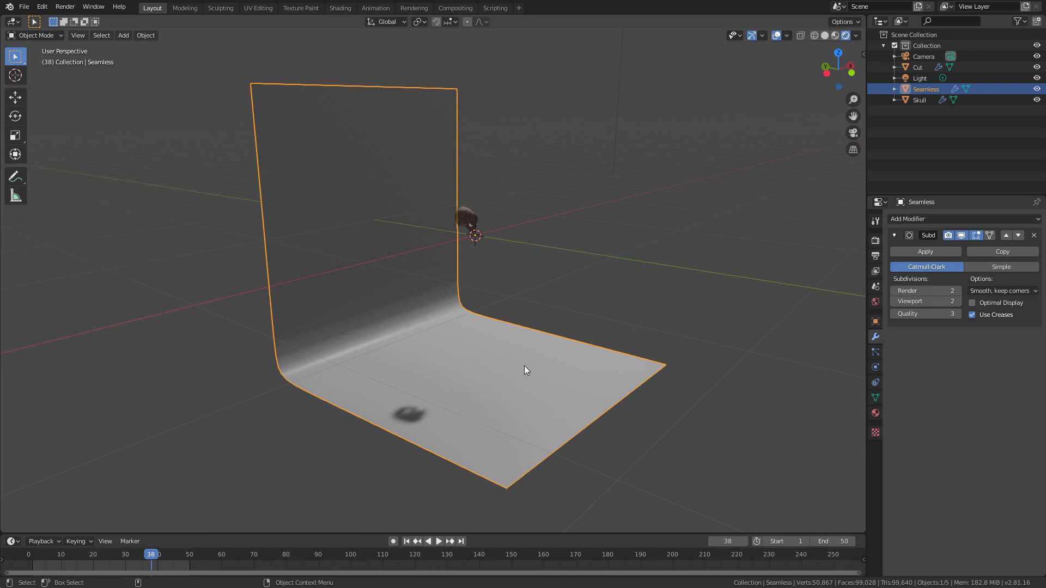
Step: Move the Seamless backdrop up 1 m along the global Z axis so the skull stands just above its floor
key(g)
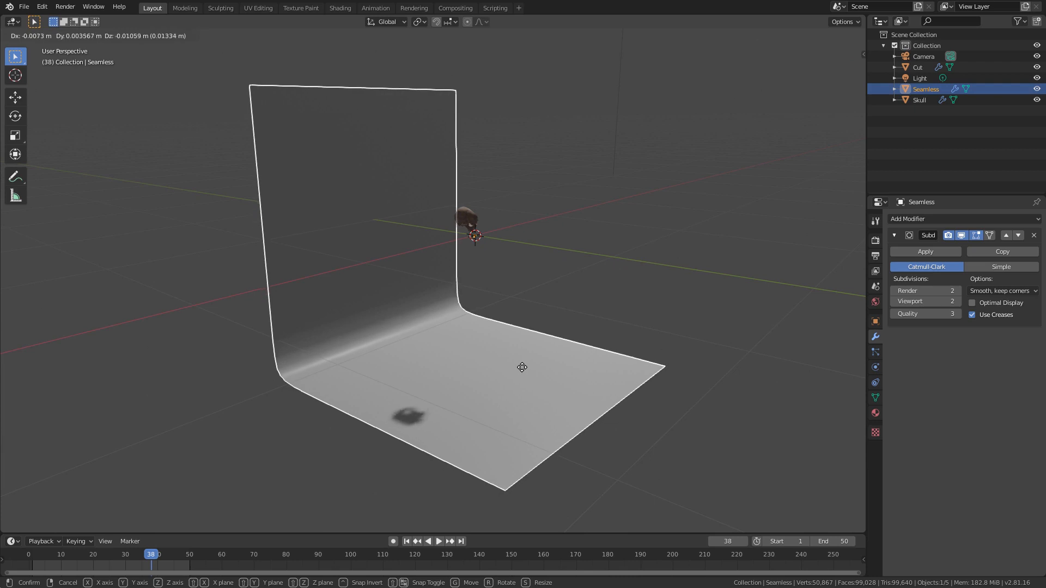
key(z)
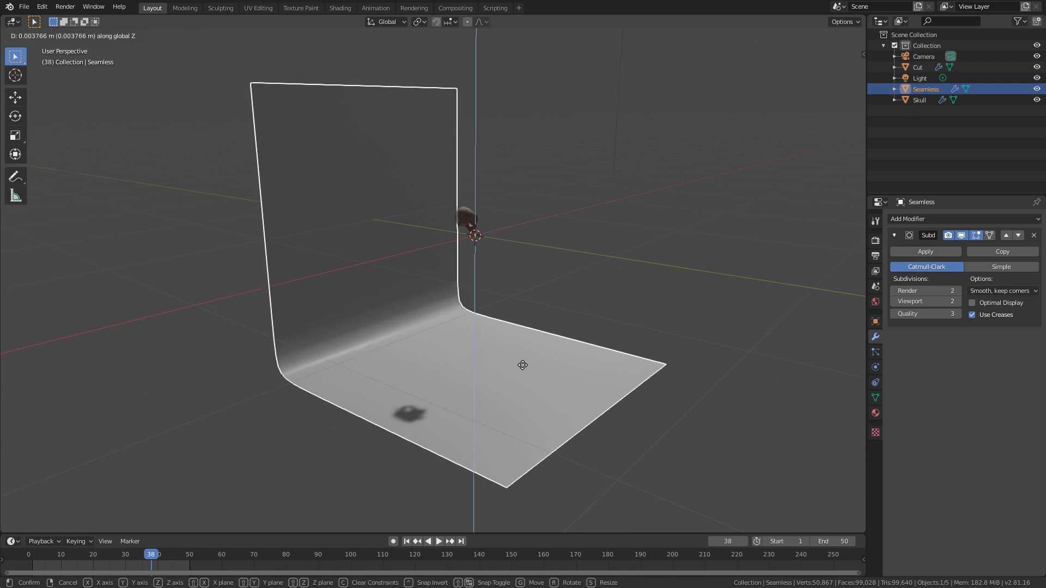
text(1)
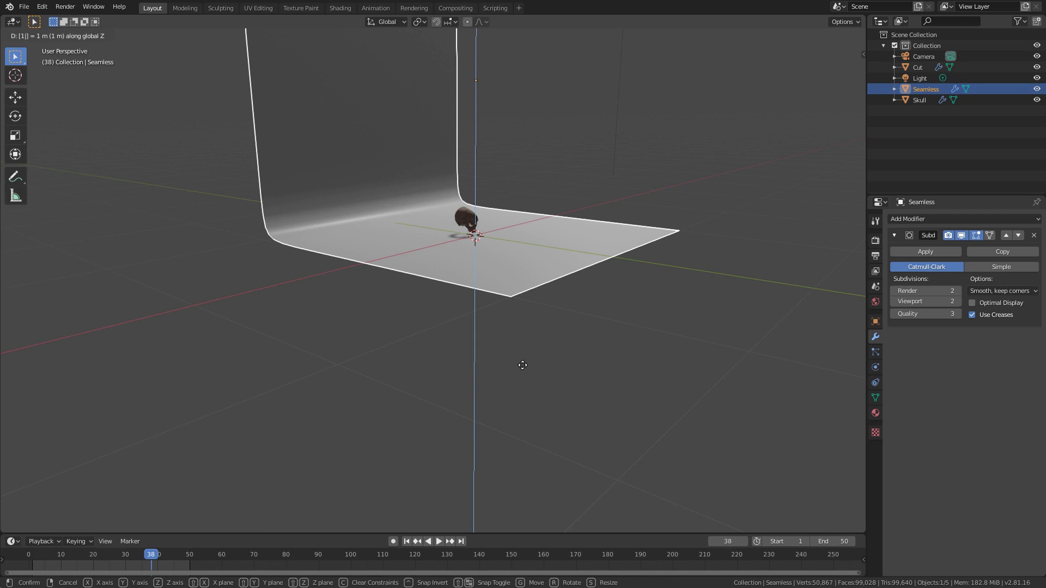
key(Return)
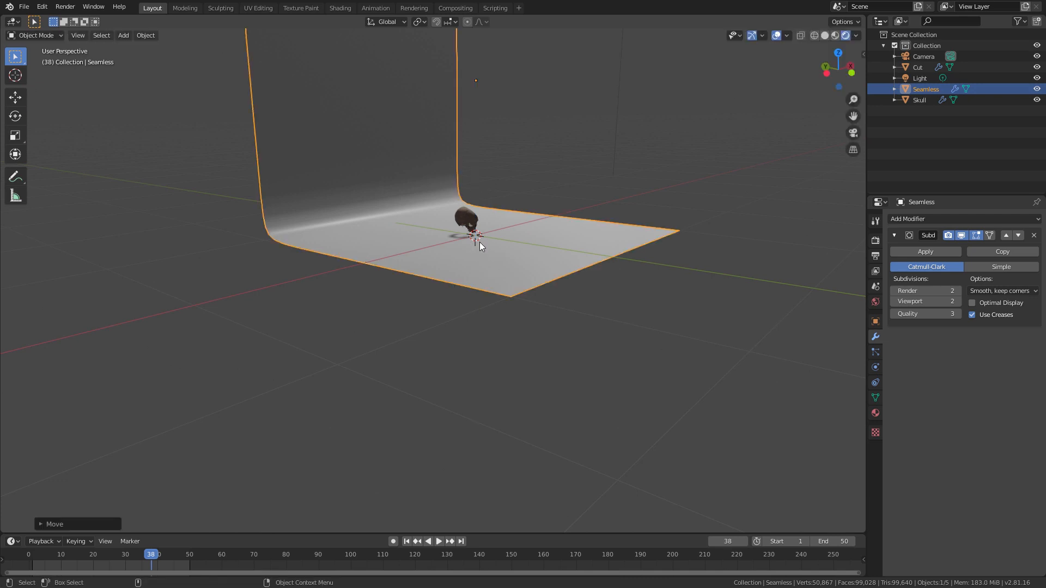
middle_drag(480, 242, 443, 354)
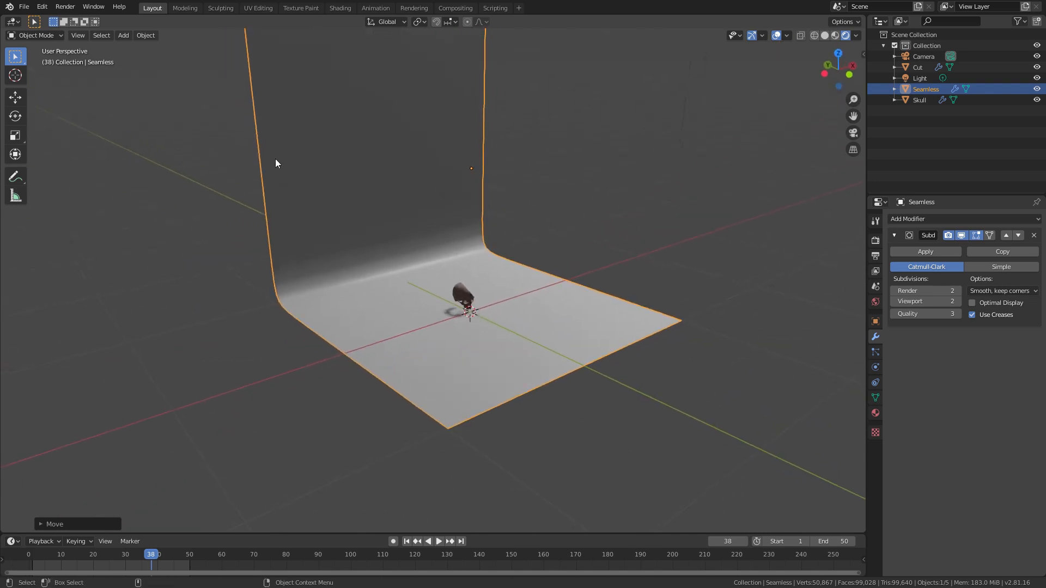
Step: Set the Seamless backdrop's origin to the 3D cursor
click(146, 35)
mouse_move(162, 58)
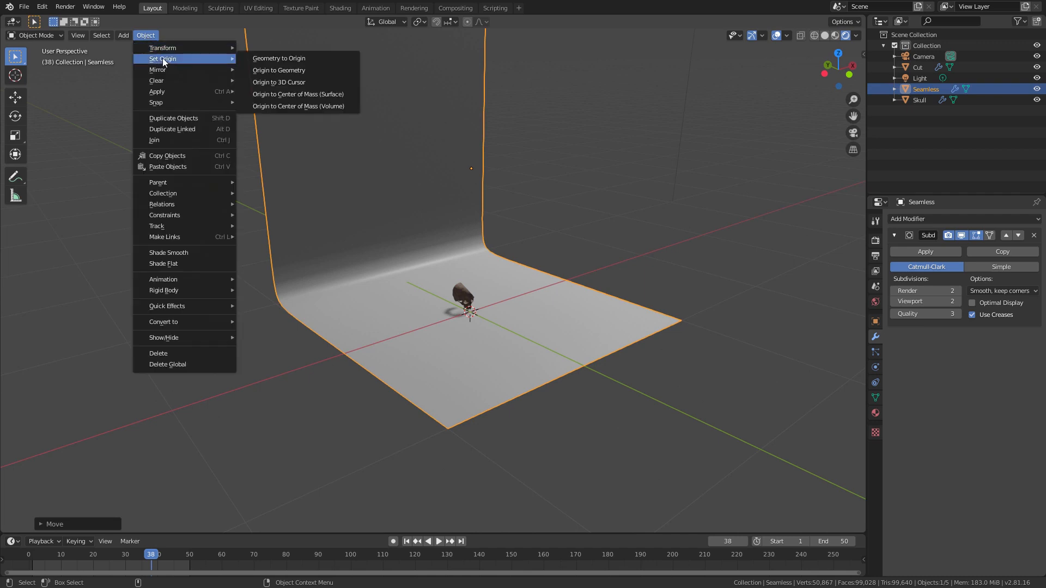
click(289, 83)
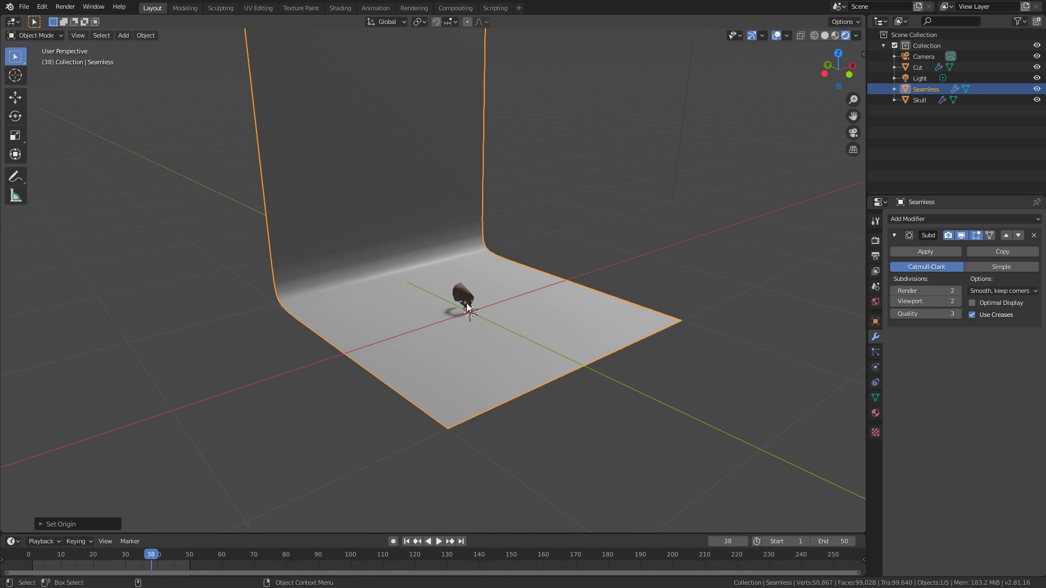
middle_drag(516, 369, 415, 377)
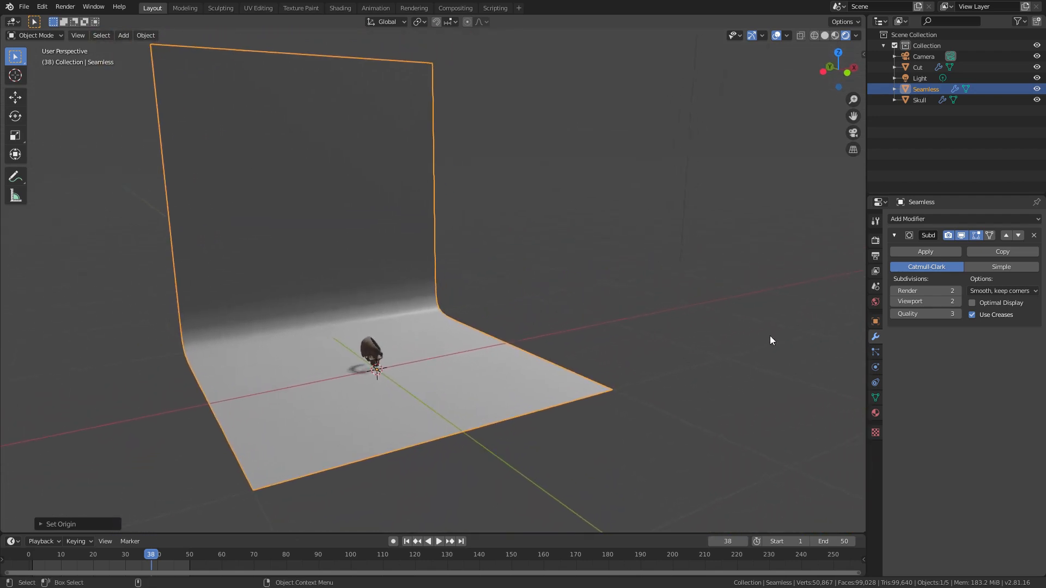
Step: Create a new material for the Seamless backdrop with a light purple base color and check it around the skull
click(875, 413)
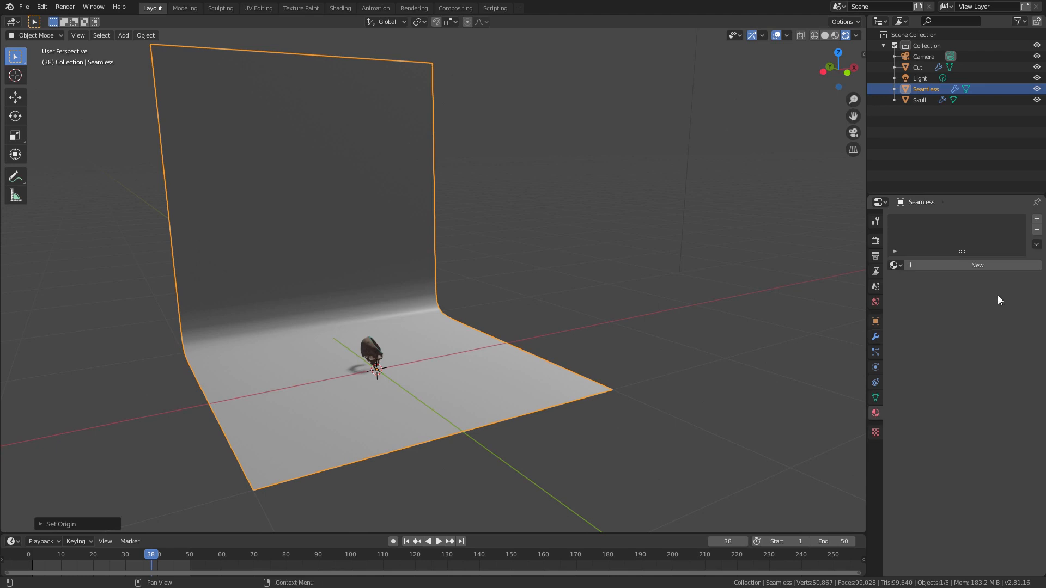
click(965, 267)
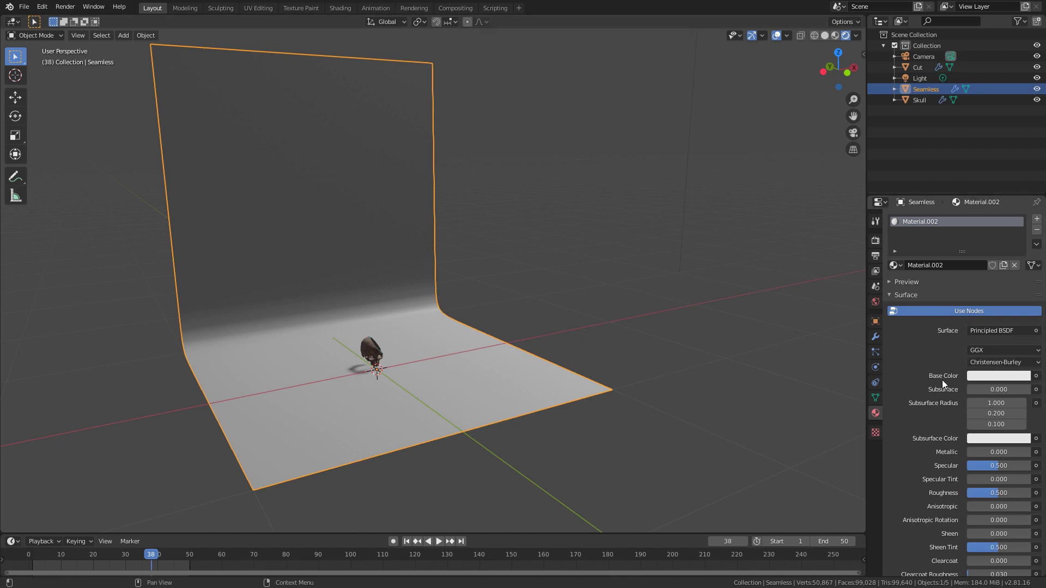
click(989, 375)
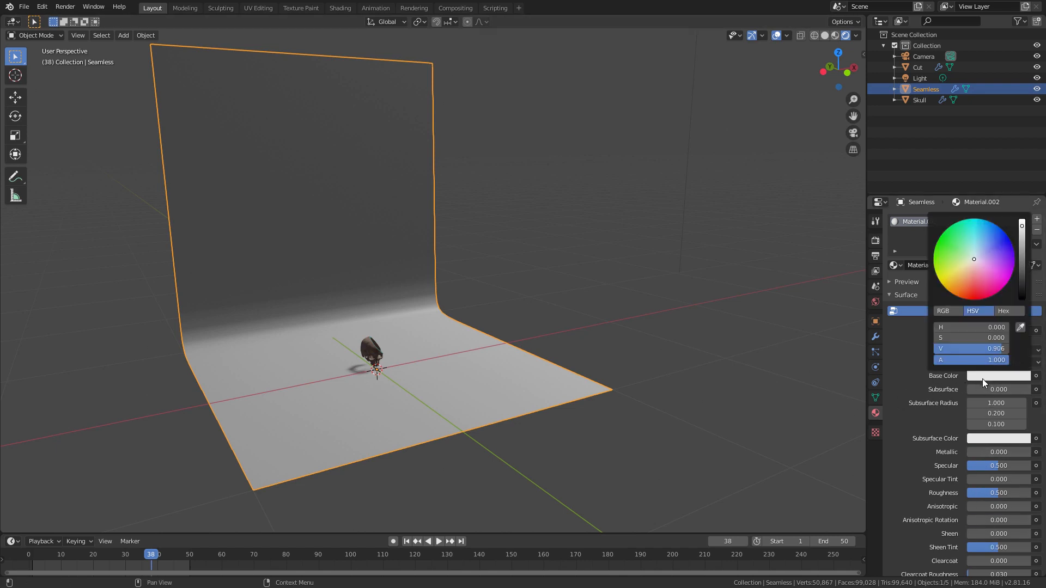
drag(982, 258, 995, 256)
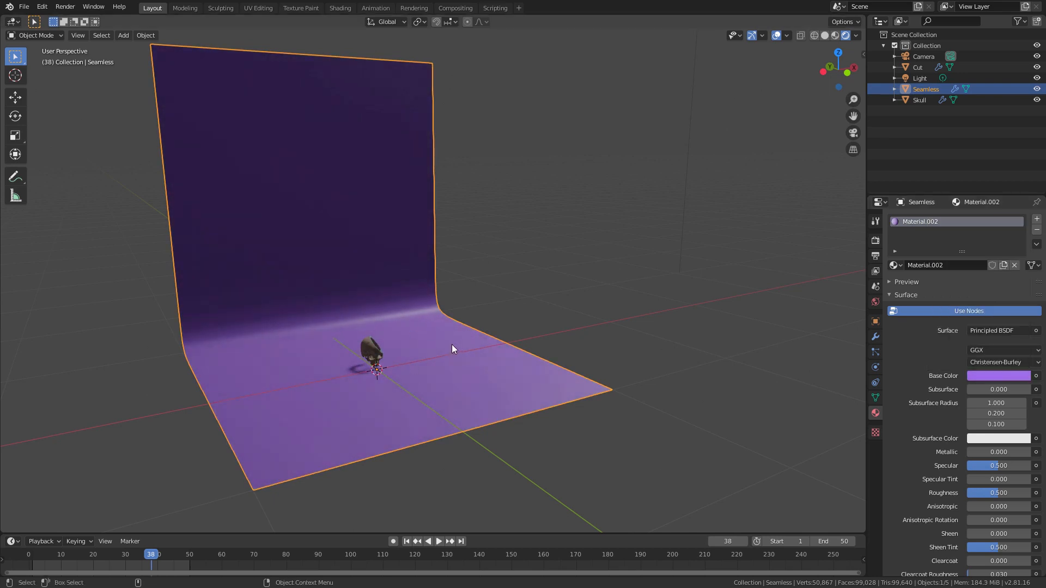
middle_drag(452, 345, 488, 289)
scroll(545, 256, up, 4)
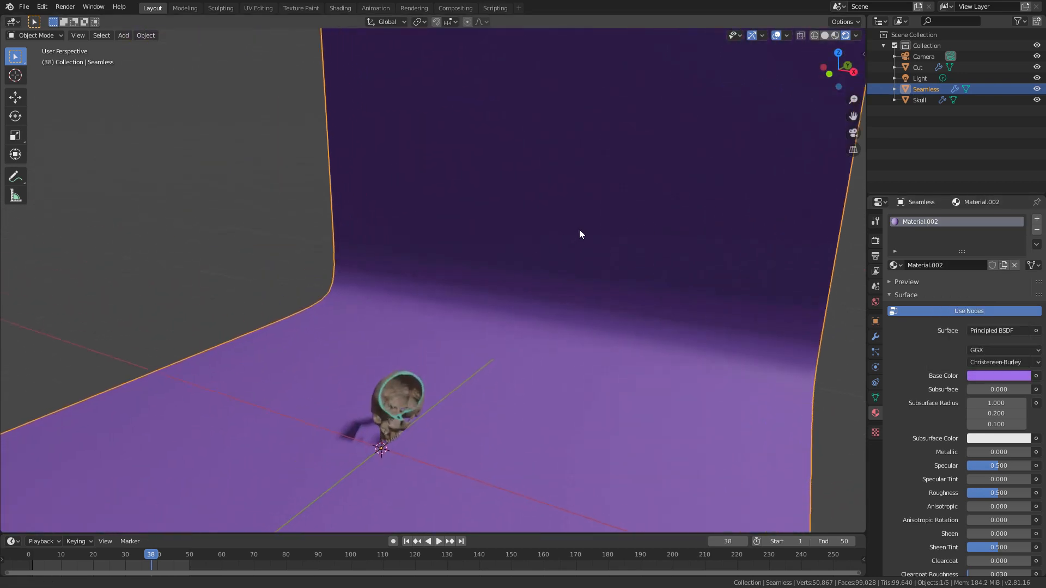
middle_drag(580, 234, 481, 335)
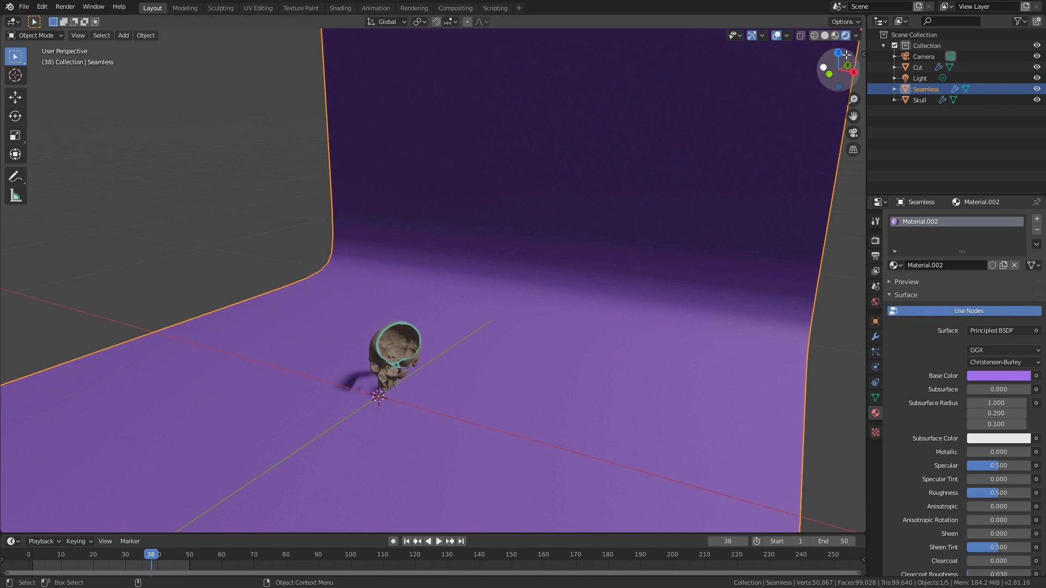
Step: Split the 3D viewport vertically, turn the new area into a wider Shader Editor, and deselect all objects
right_click(560, 322)
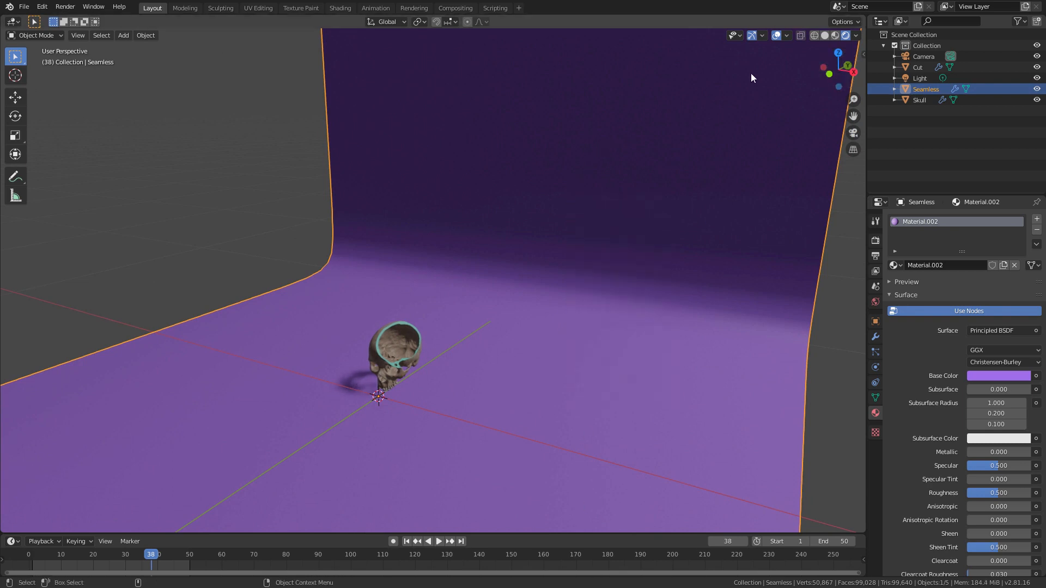
drag(864, 13, 490, 33)
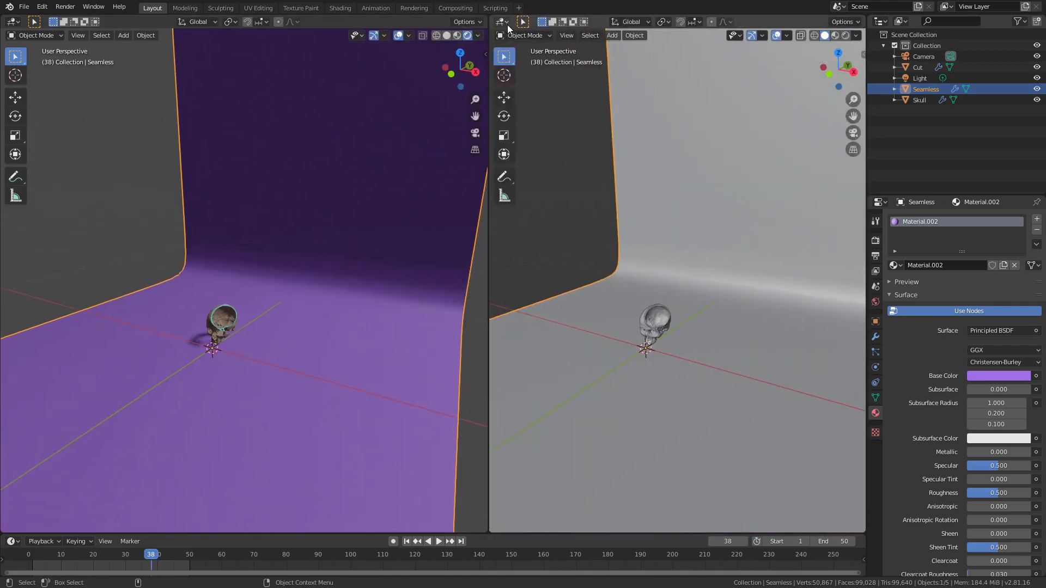
click(502, 22)
click(503, 21)
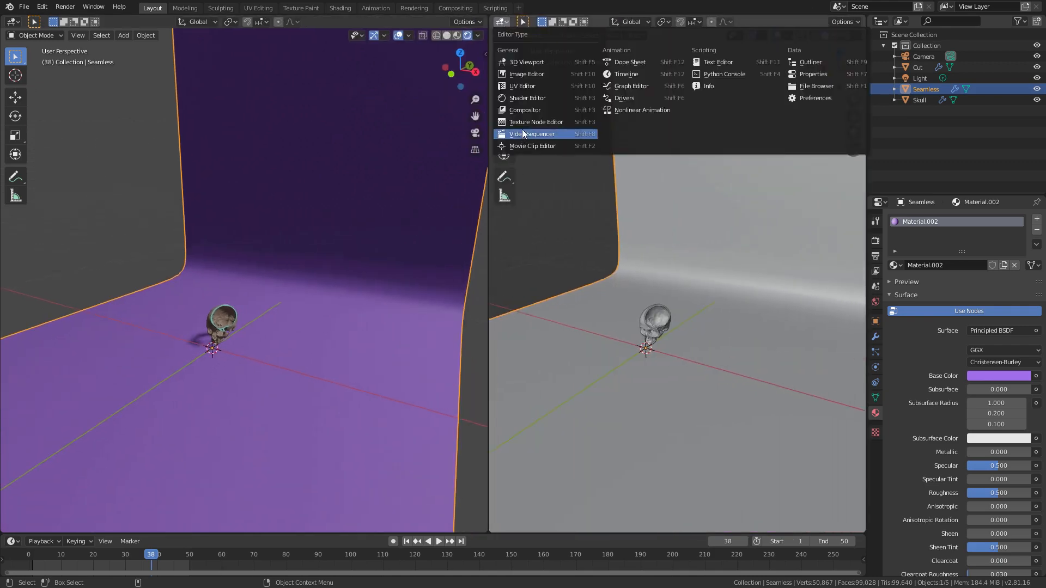
click(523, 95)
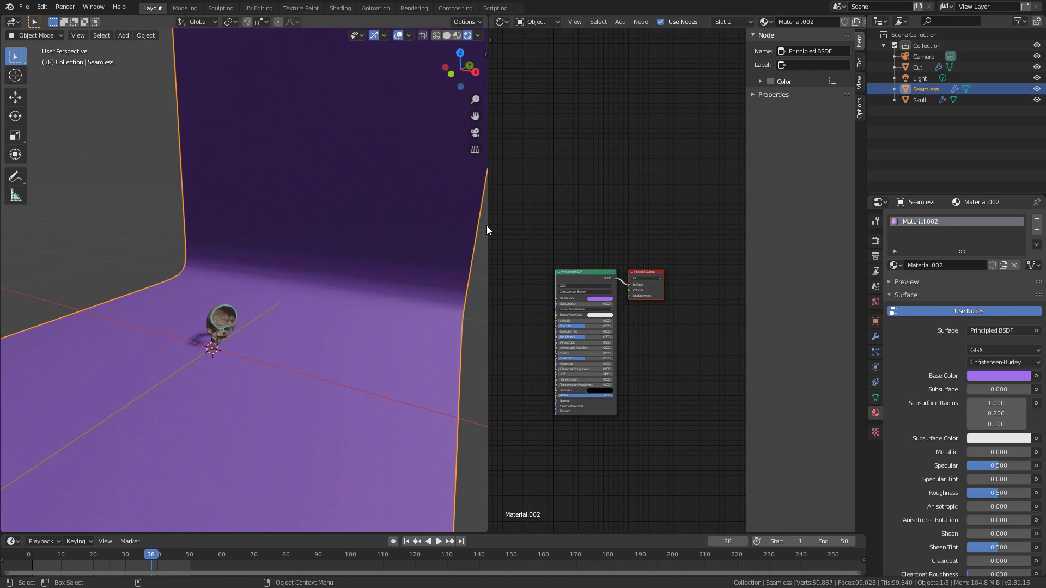
key(alt+a)
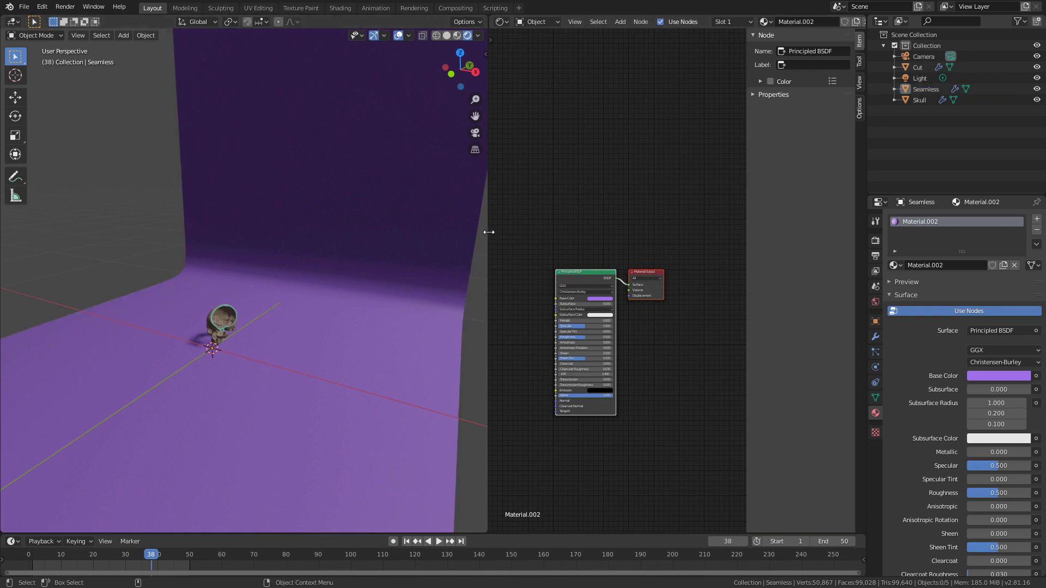
drag(488, 231, 381, 220)
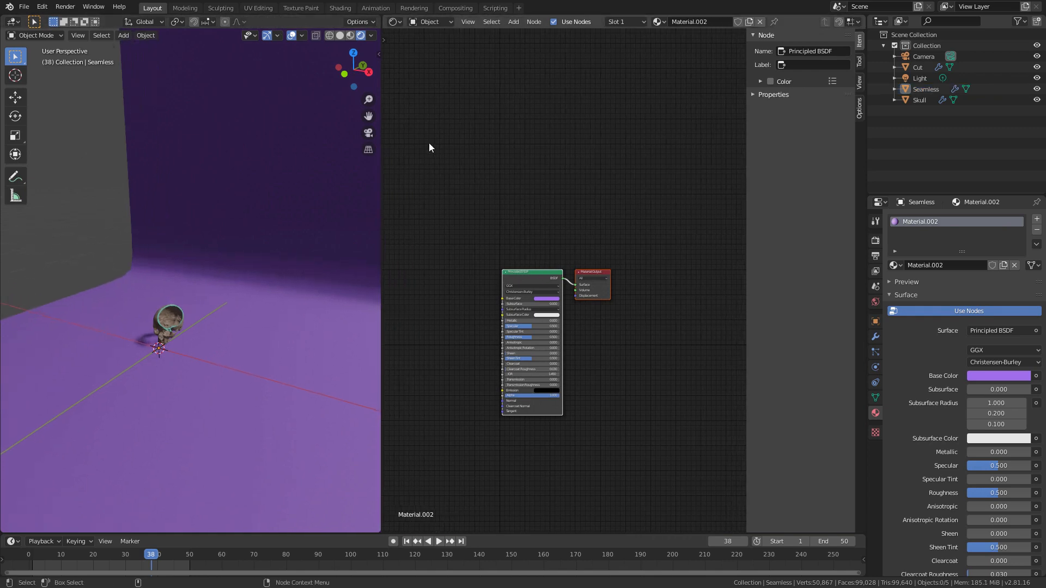
Step: Switch the Shader Editor to the World shader and frame its Background node with free space beside it
click(438, 22)
click(439, 48)
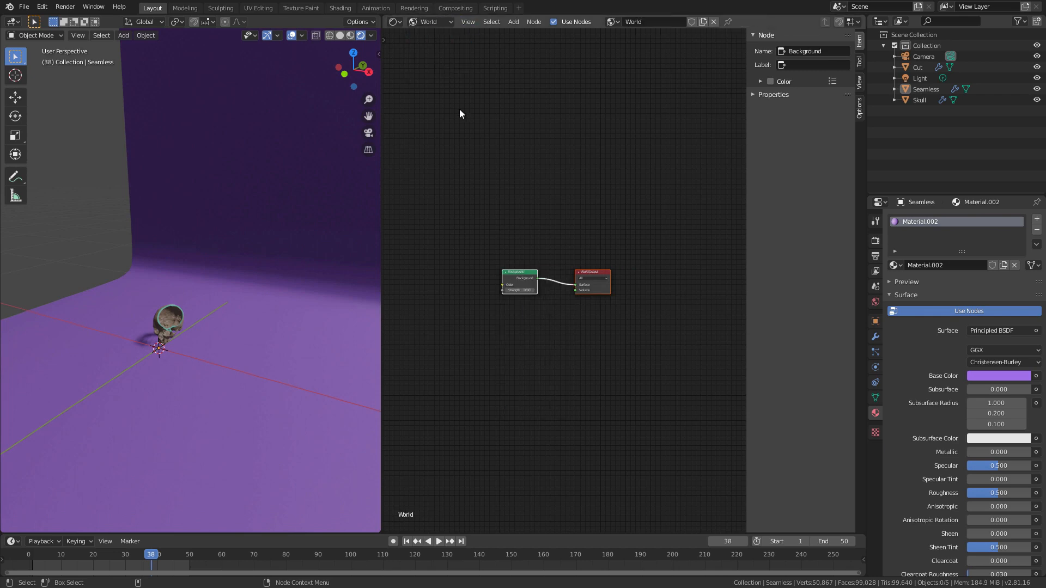
scroll(530, 250, up, 4)
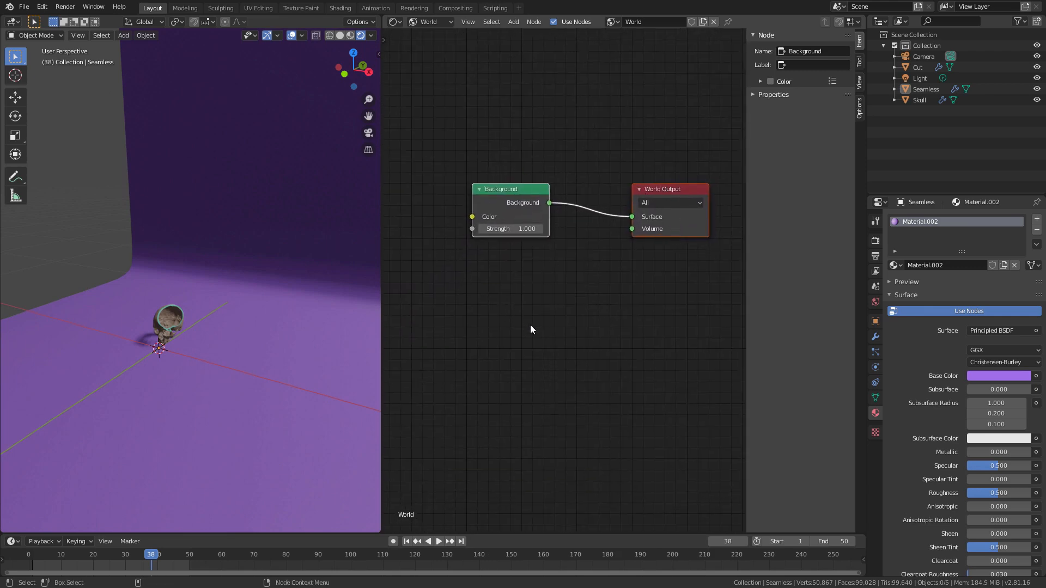
middle_drag(495, 298, 545, 298)
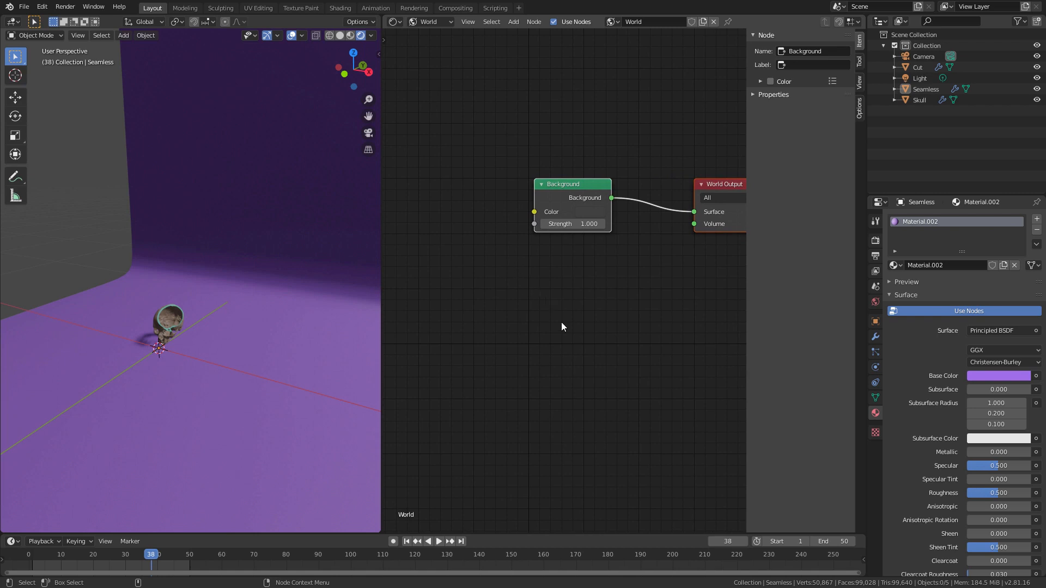
Step: Add an Environment Texture node to the World shader, placed below the Background node
click(539, 326)
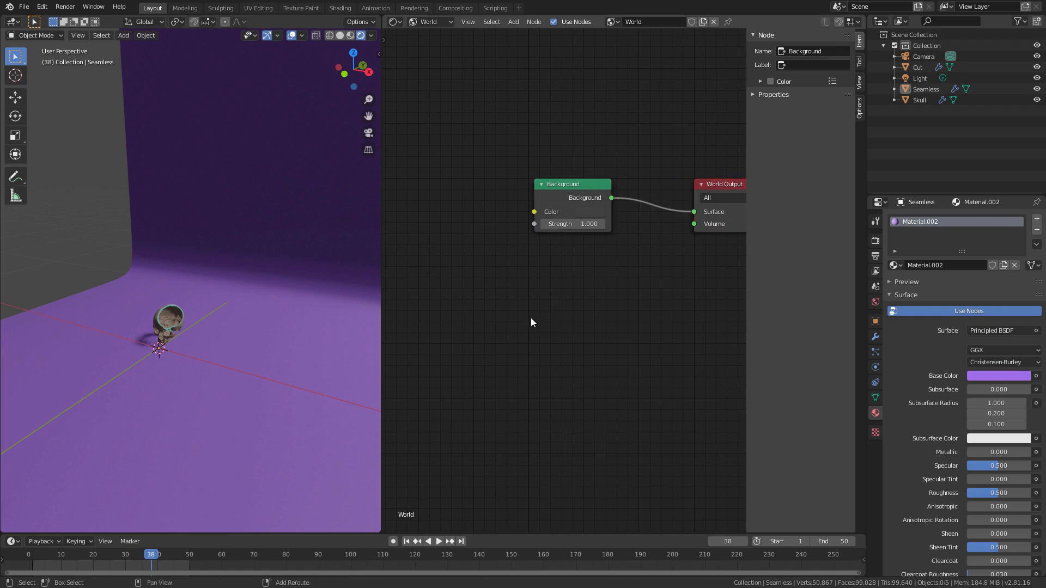
key(shift+a)
click(528, 318)
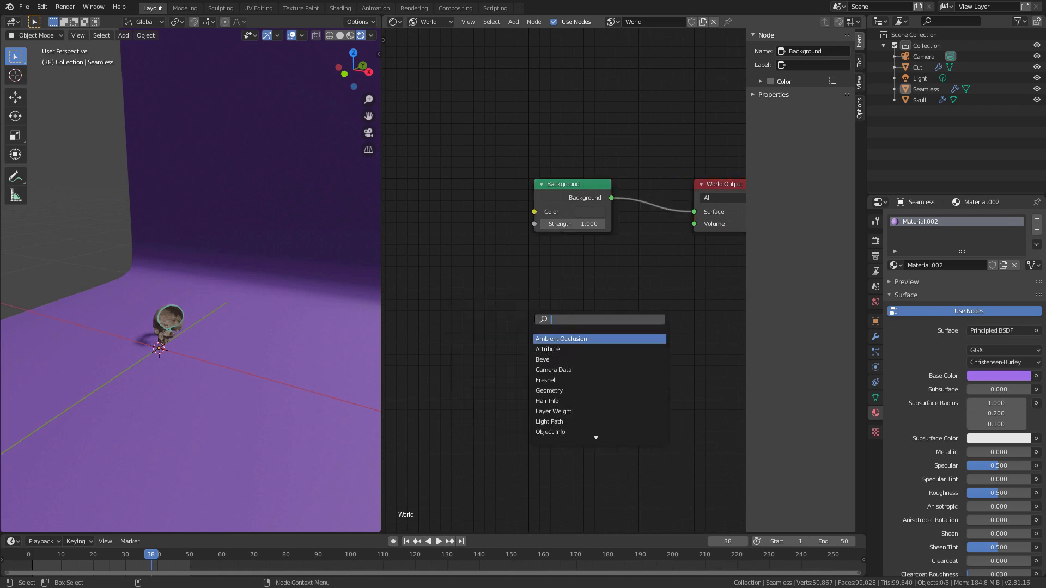
text(env)
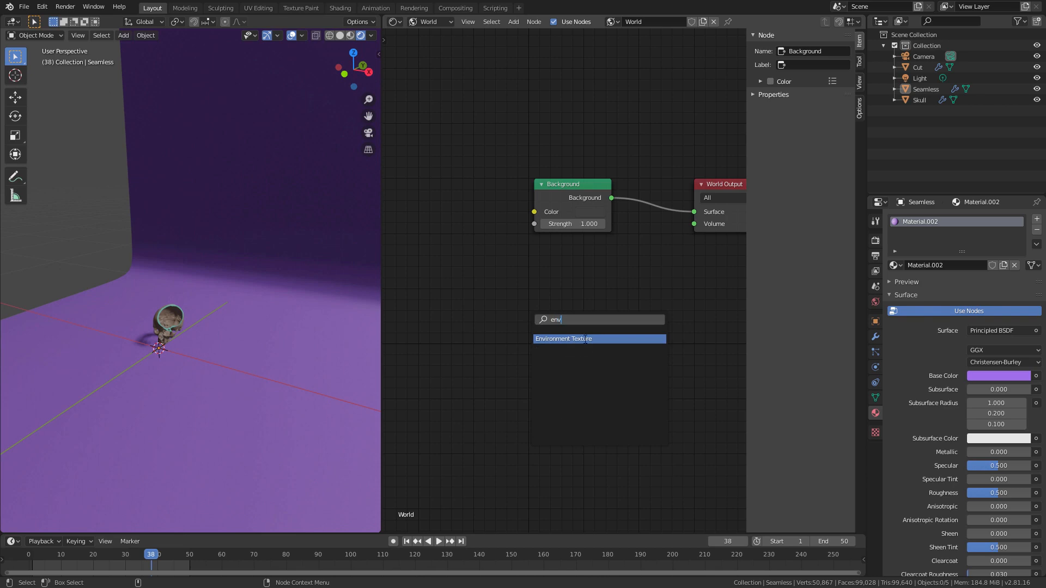
click(584, 339)
click(529, 318)
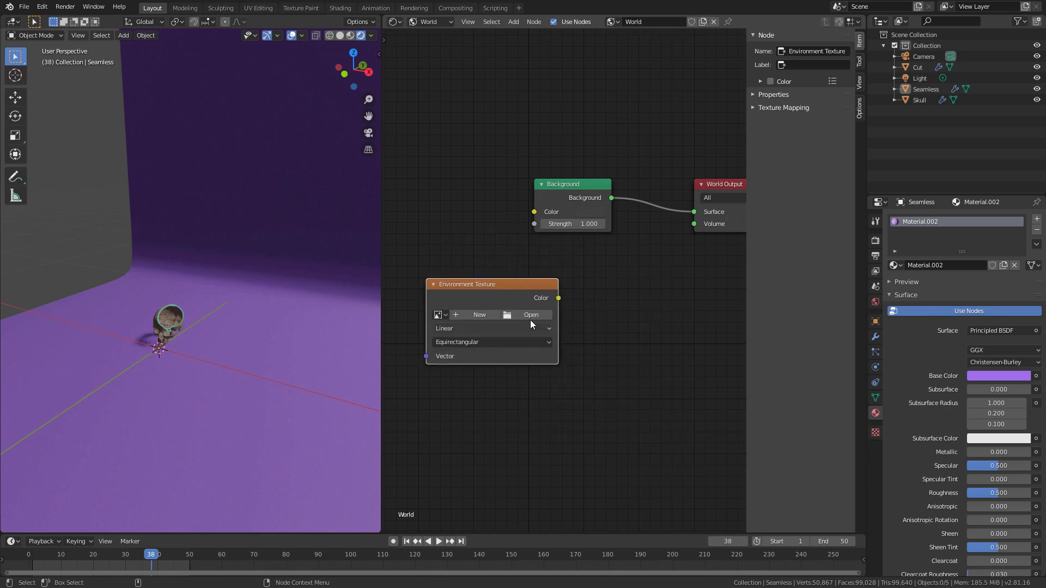
Step: Load Barce_Rooftop_C_3k.hdr from the project's tex/Barcelona_Rooftops folder into the Environment Texture node
click(530, 318)
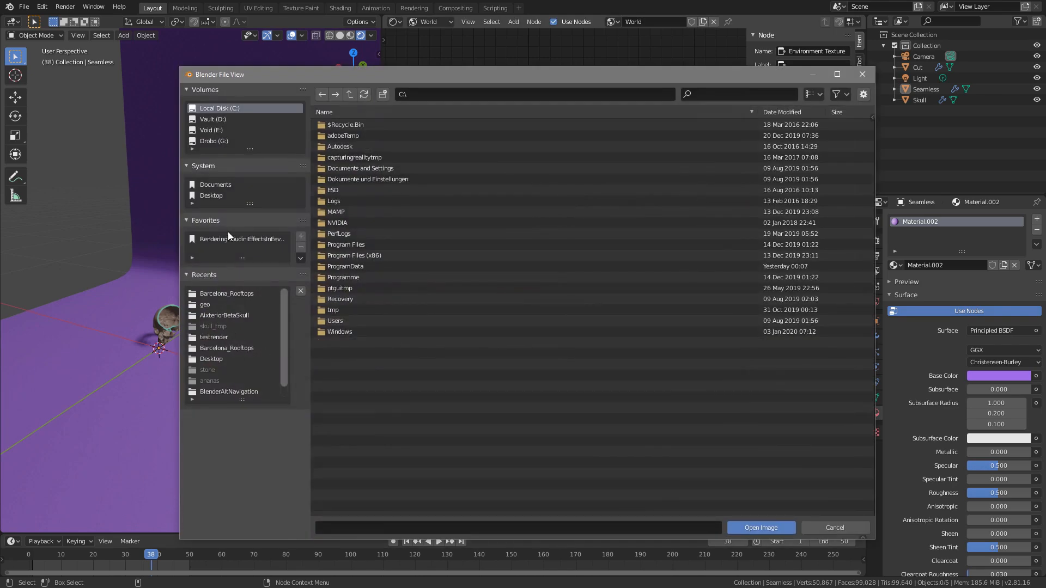
click(229, 238)
double_click(338, 168)
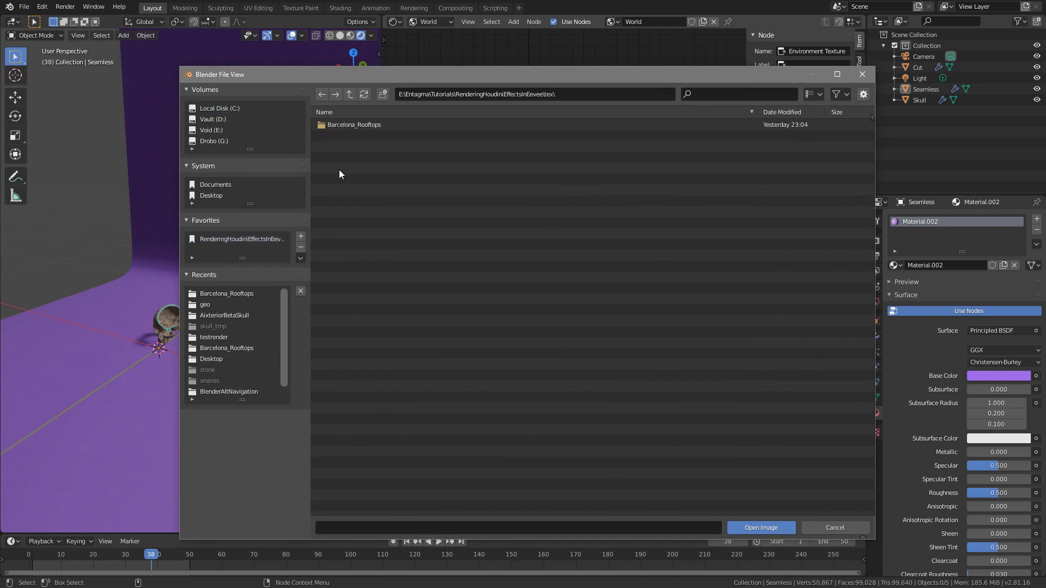
double_click(365, 126)
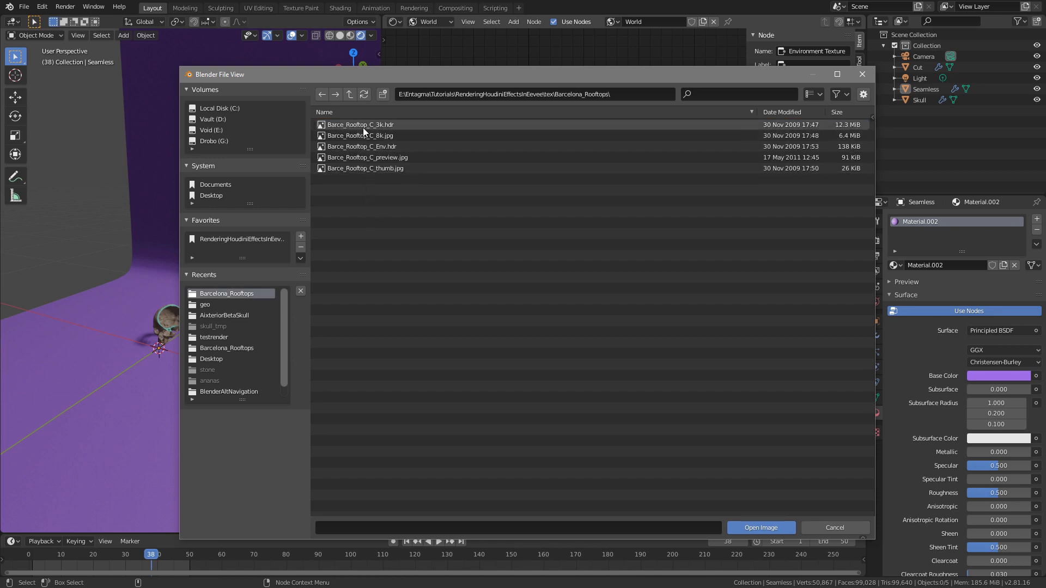
click(374, 127)
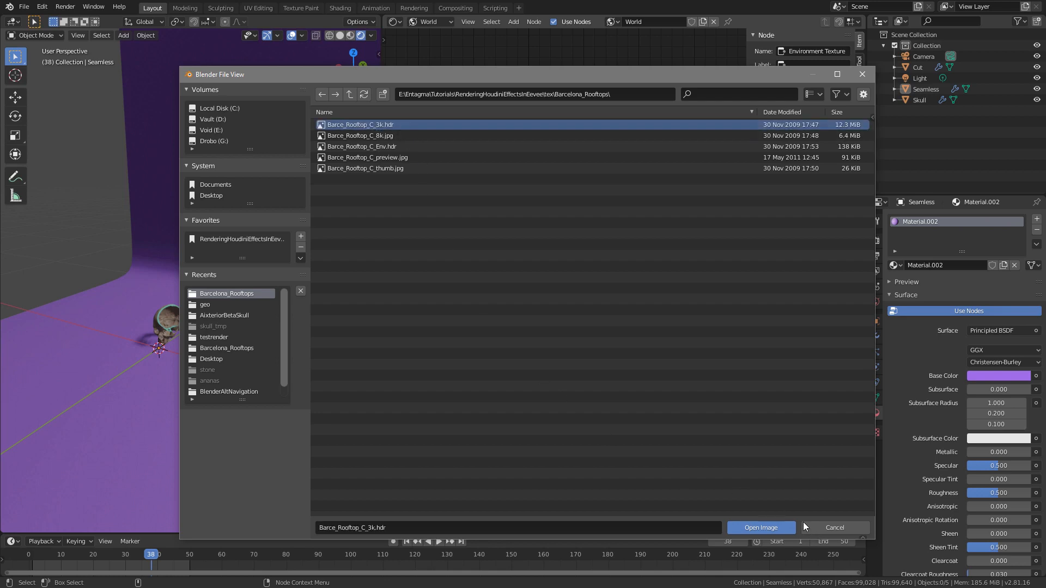
click(771, 527)
Step: Place the Environment Texture node before the Background node, connect its Color output to the Background Color, and inspect the skull's lighting
drag(497, 283, 449, 183)
middle_drag(502, 356, 440, 295)
scroll(509, 347, down, 4)
drag(540, 198, 564, 213)
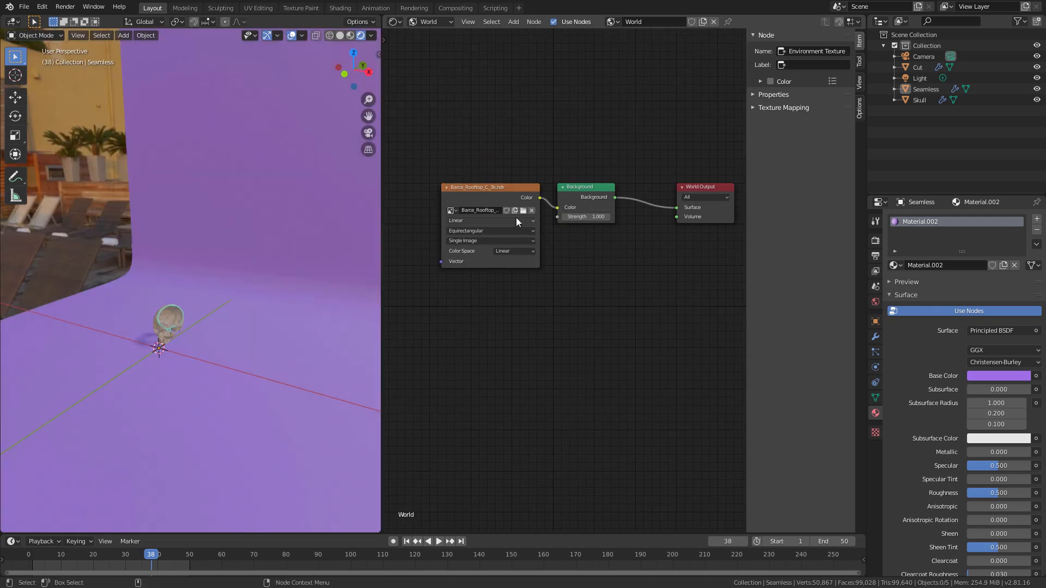
middle_drag(159, 347, 222, 299)
scroll(237, 191, up, 7)
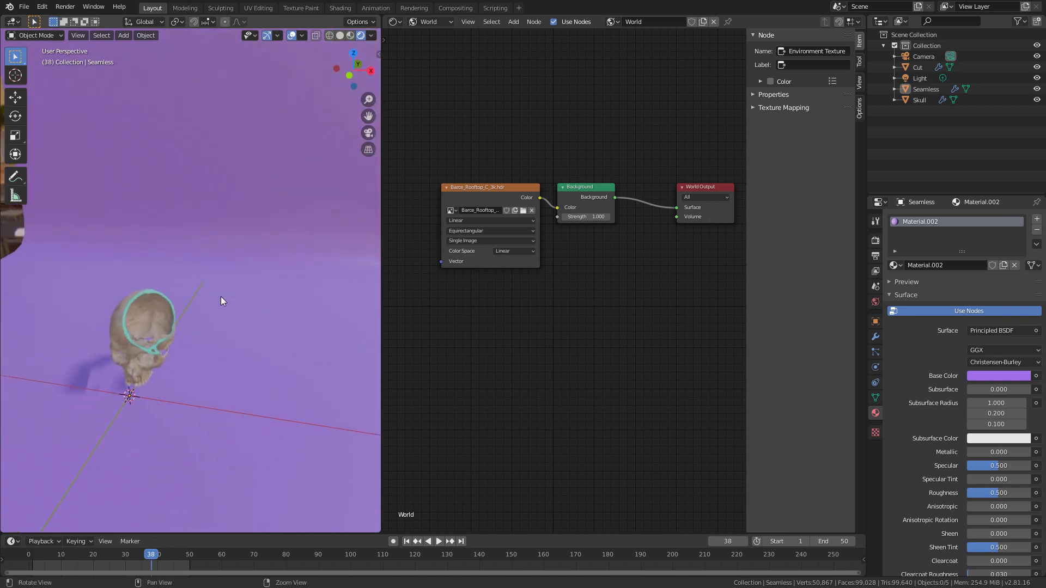
middle_drag(197, 332, 273, 362)
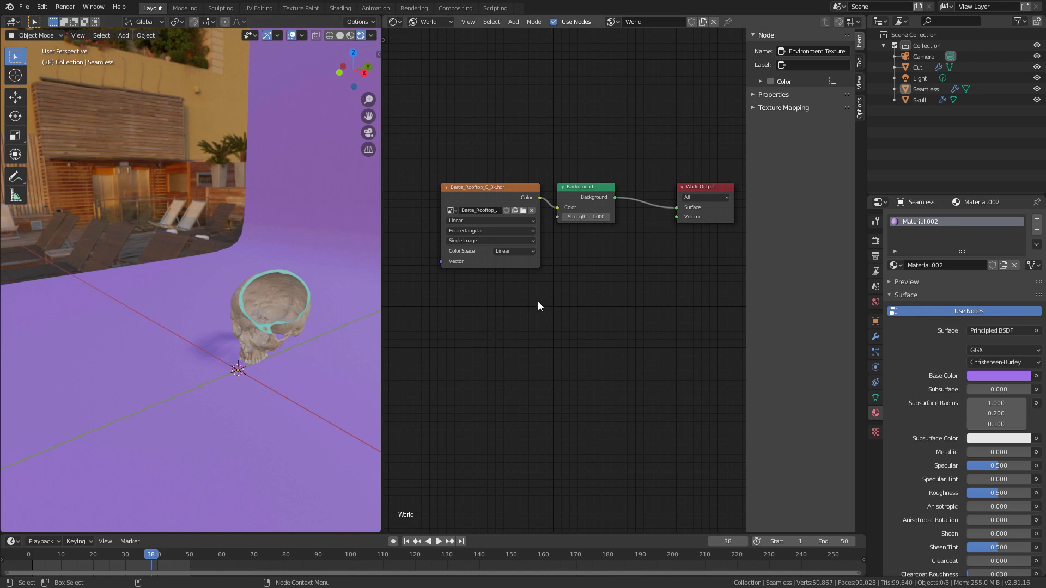
Step: Add a Gamma node to the World shader and insert it between the Environment Texture and Background nodes
key(shift+a)
click(562, 362)
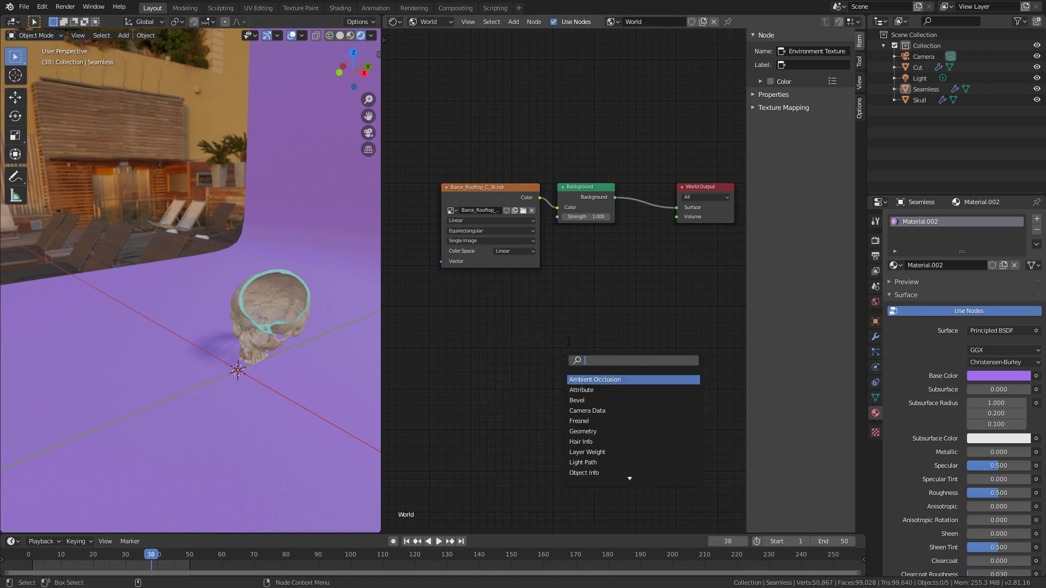
text(gamm)
key(Return)
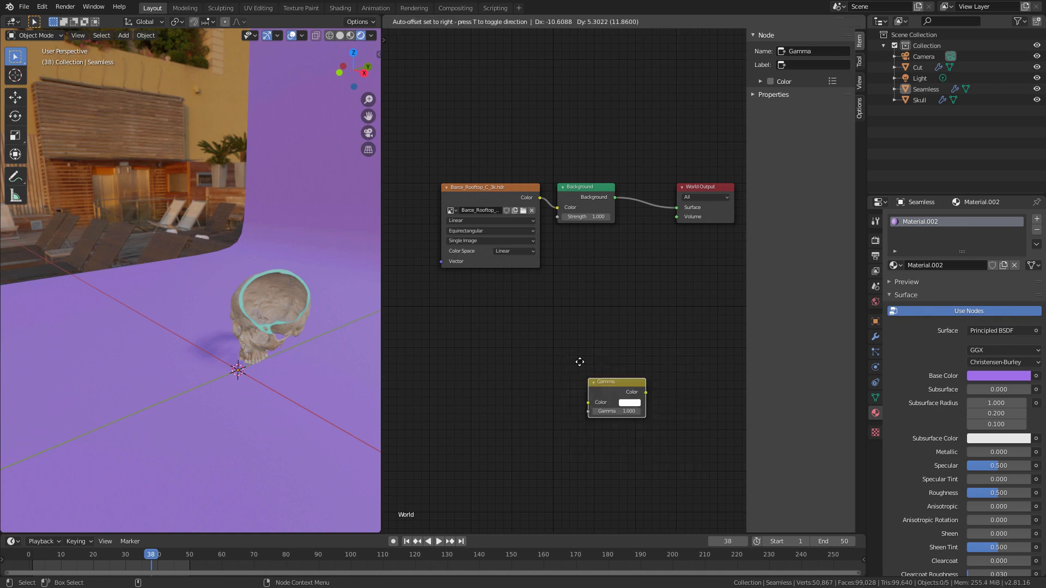
click(563, 296)
drag(507, 184, 436, 183)
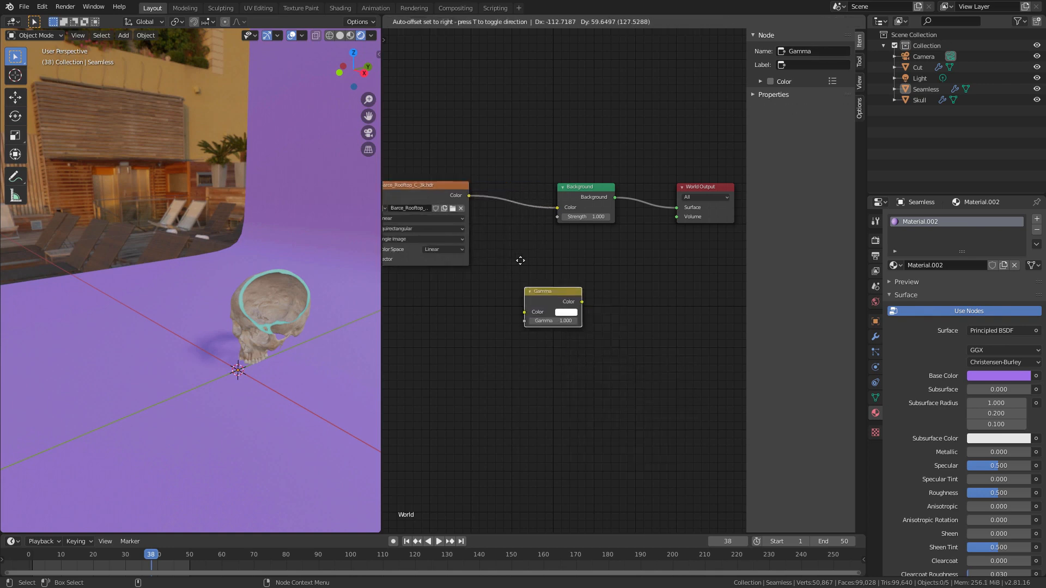
drag(587, 316, 469, 200)
Step: Set the Gamma node's Gamma value to 2
click(545, 227)
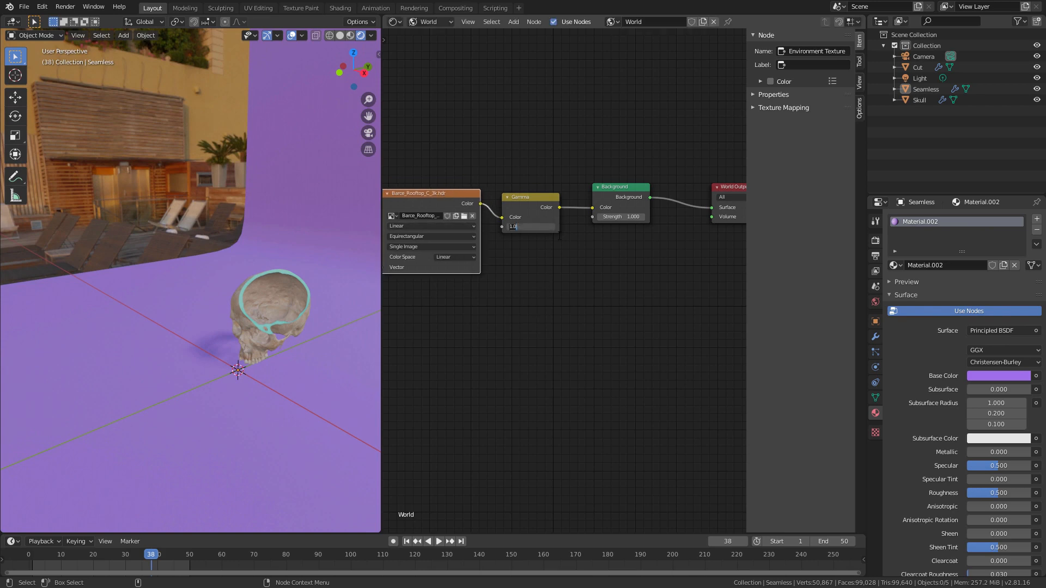
text(2)
key(Return)
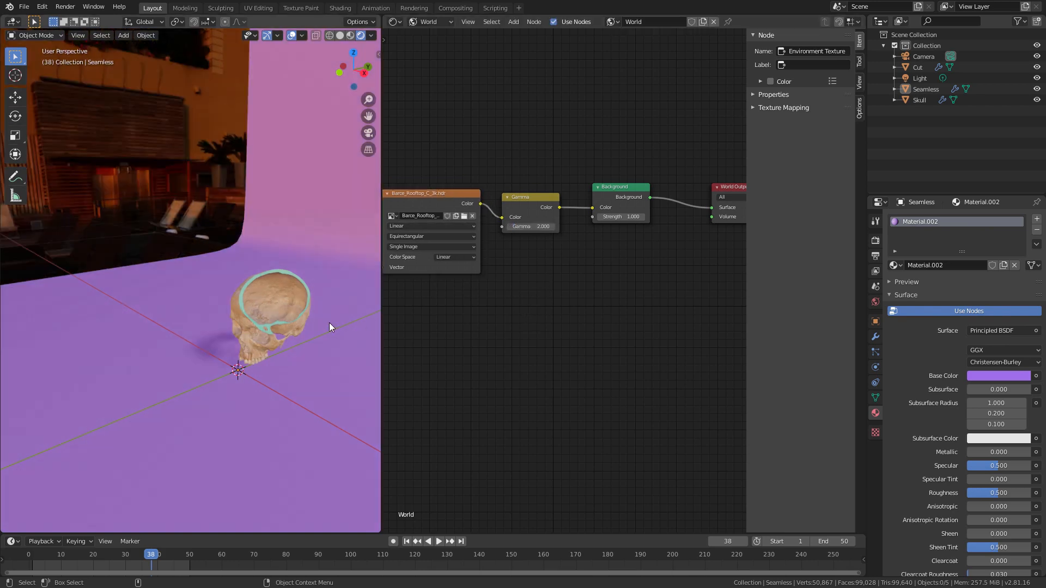
Step: Add a MixRGB node to the World shader and insert it between the Gamma and Background nodes
key(shift+a)
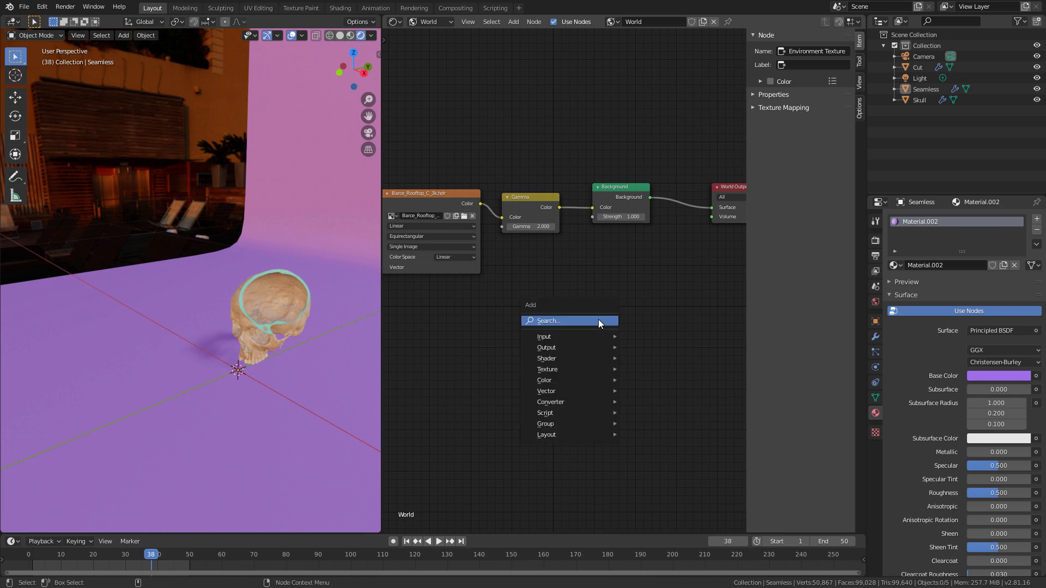
click(598, 319)
text(mix)
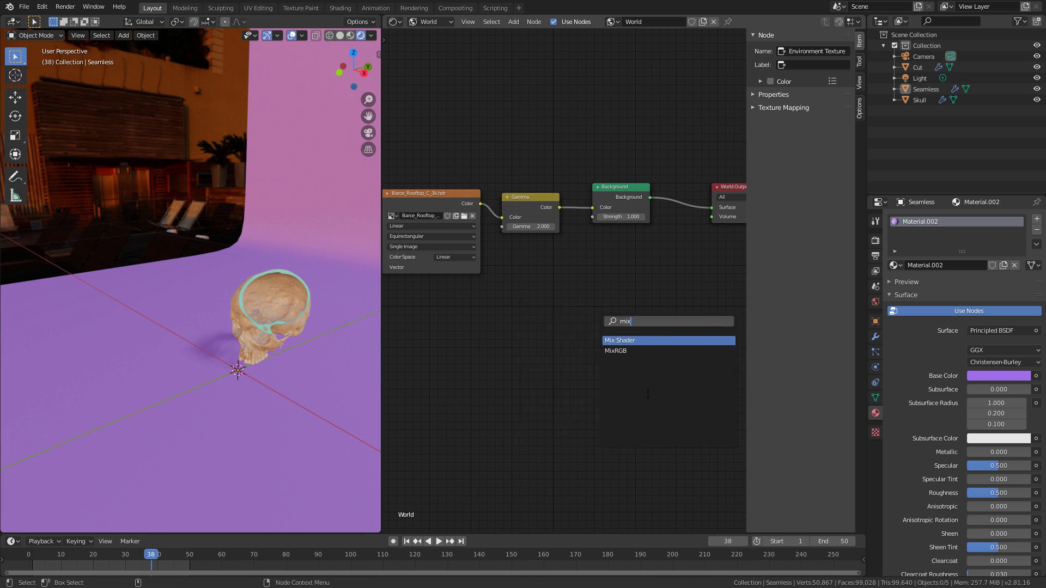
click(621, 350)
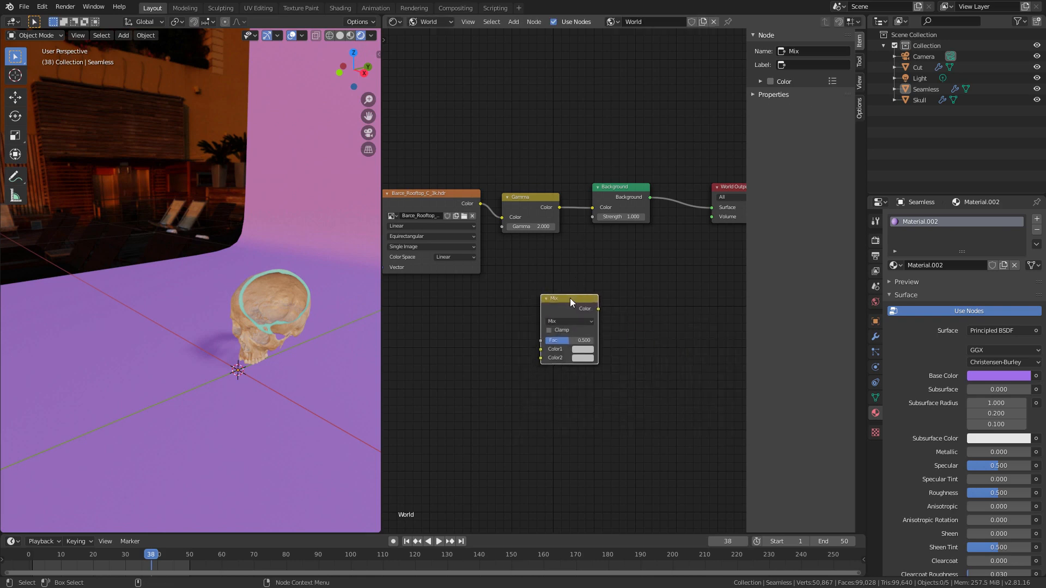
click(572, 208)
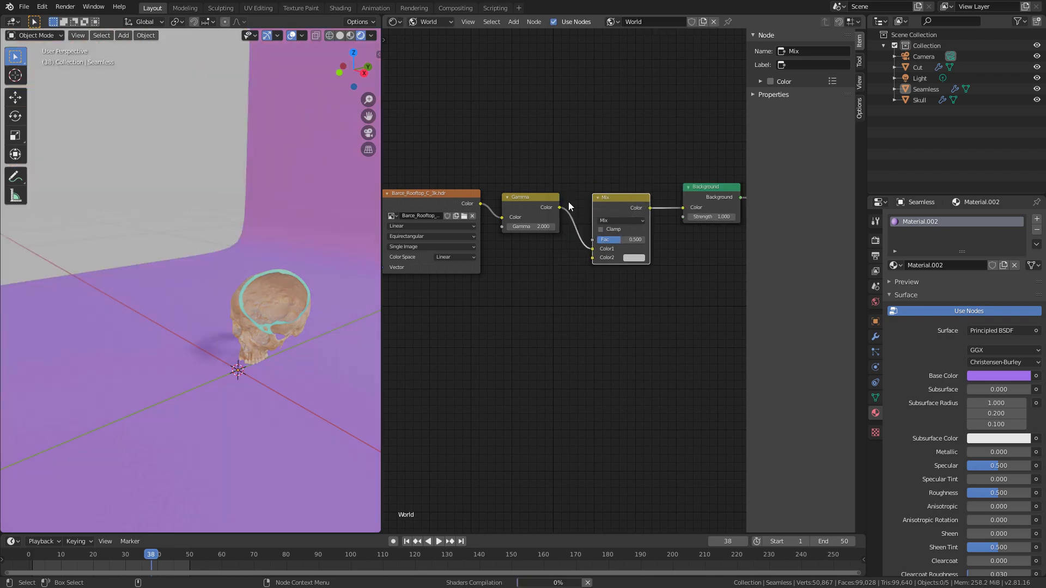
ctrl+middle_drag(659, 294, 619, 277)
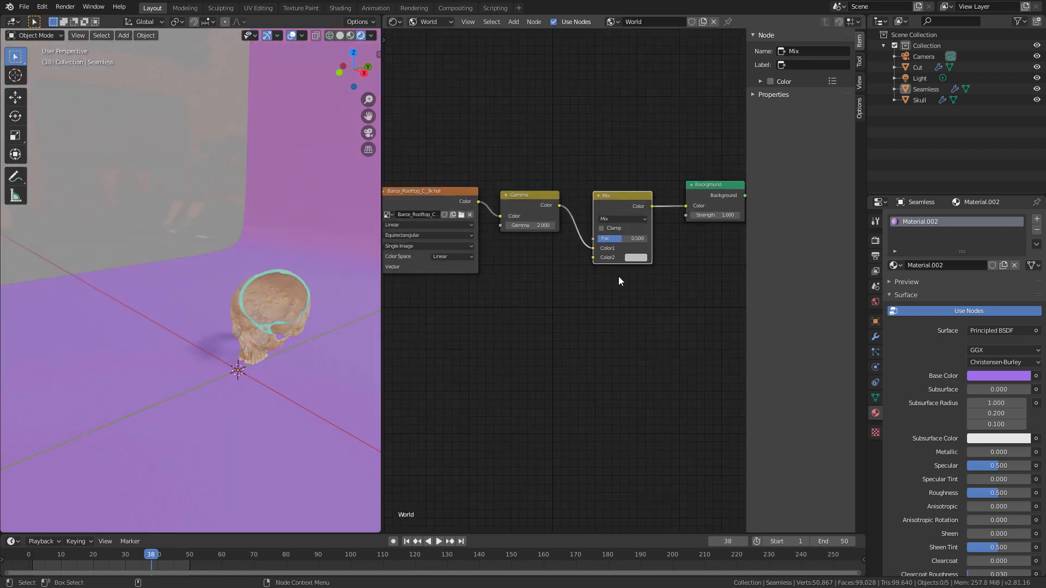
Step: Set the MixRGB node's Fac to 1.000 and its blending mode to Multiply
drag(622, 237, 666, 239)
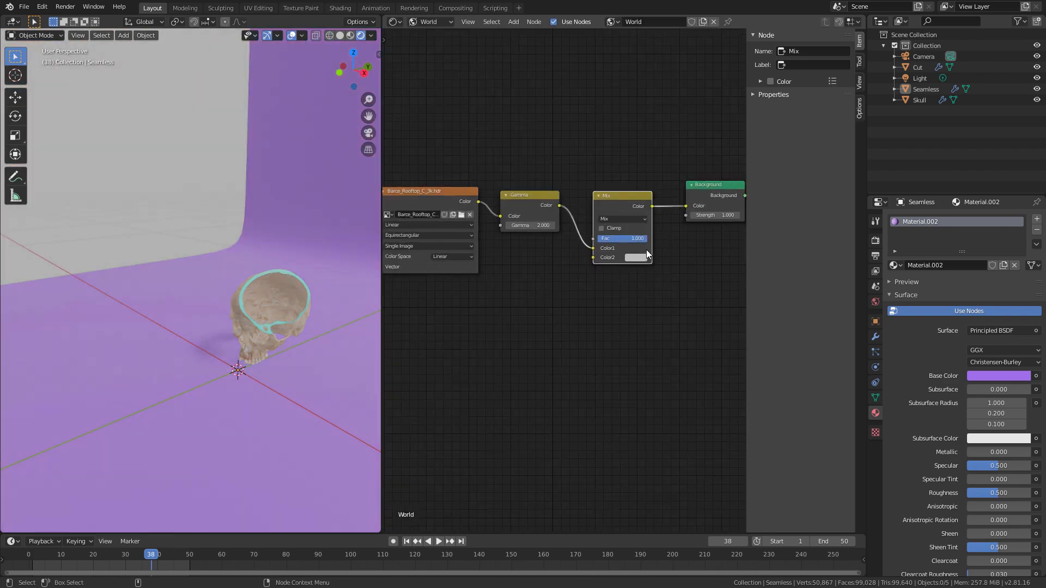
click(615, 220)
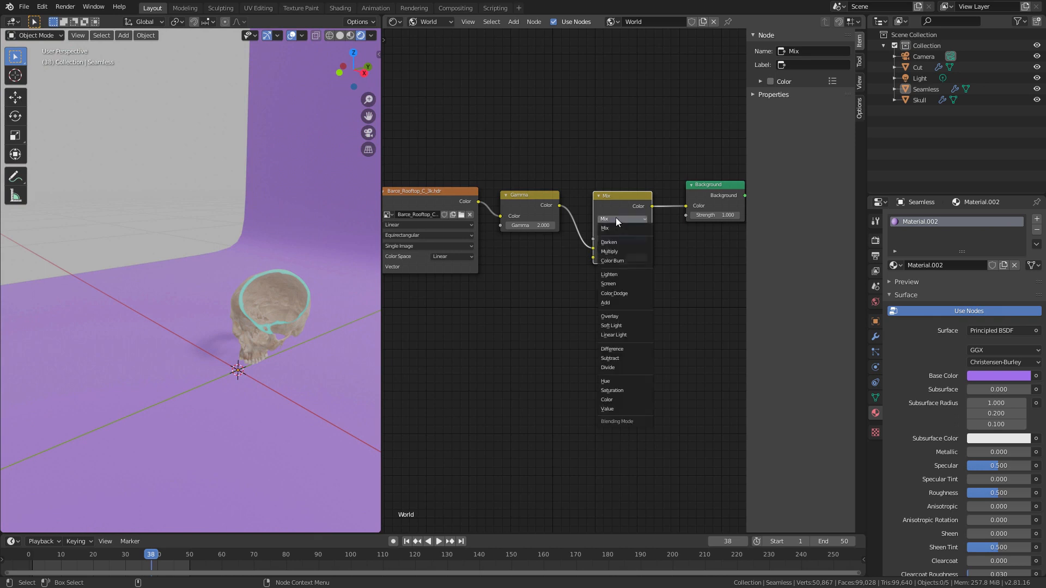
click(610, 252)
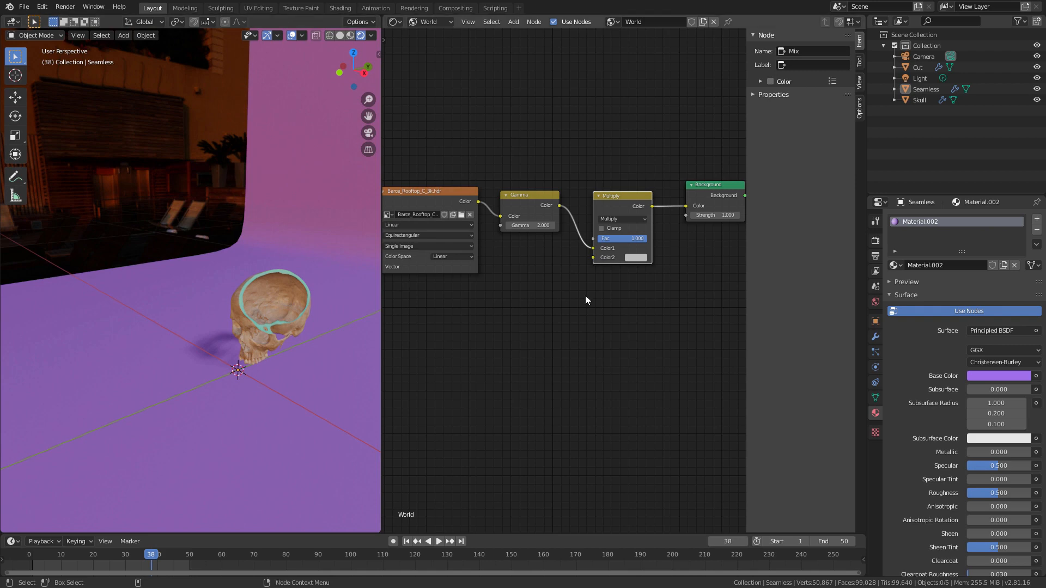
Step: Set the Multiply node's Color2 to white with a Value of 1.5 and inspect the brightened skull and backdrop
click(636, 258)
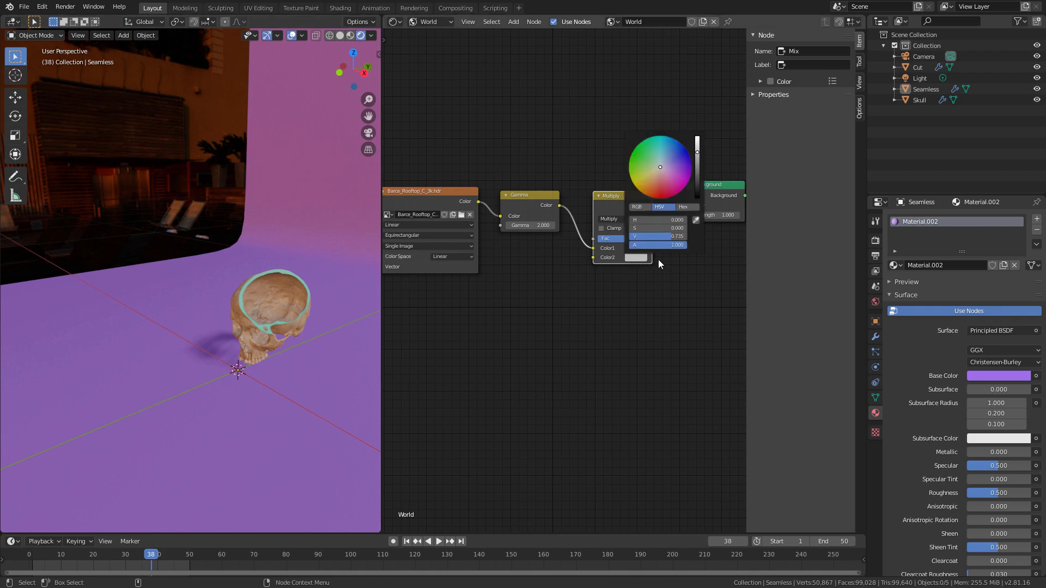
click(637, 258)
drag(675, 242, 694, 238)
click(678, 240)
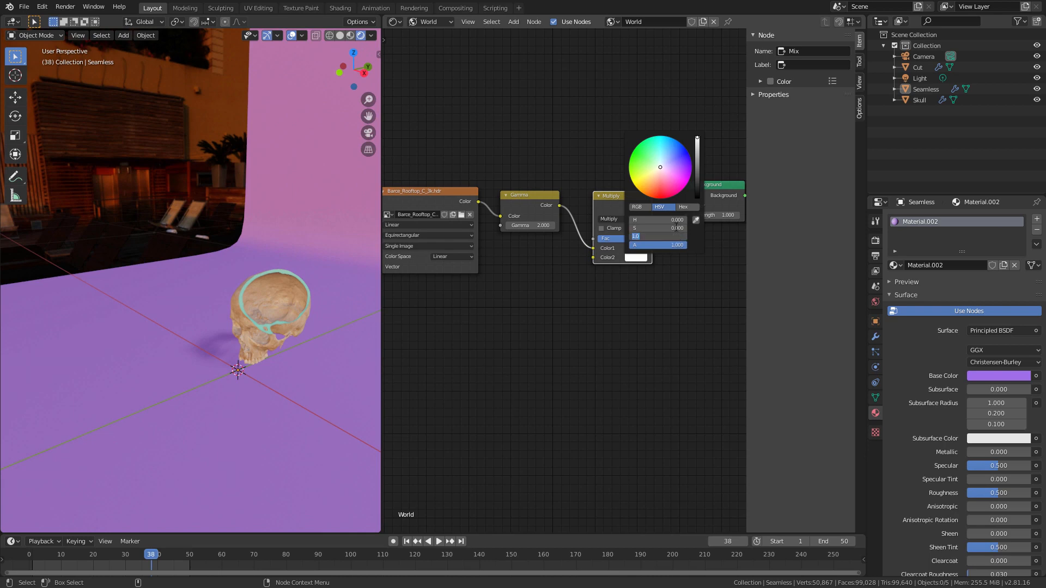
key(Return)
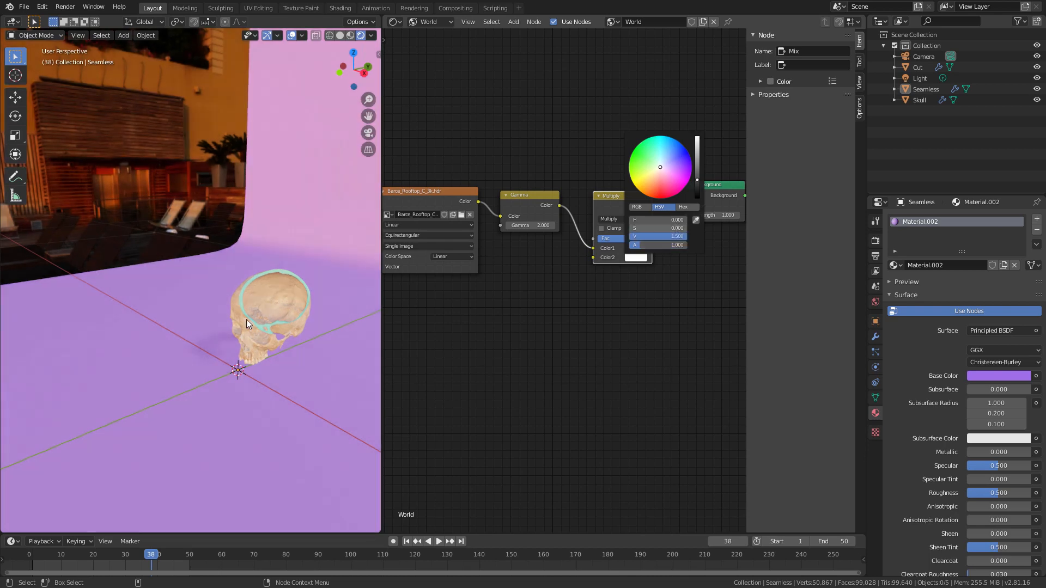
mouse_move(283, 303)
middle_down()
mouse_move(272, 299)
mouse_move(306, 289)
mouse_move(226, 313)
mouse_move(272, 309)
middle_up()
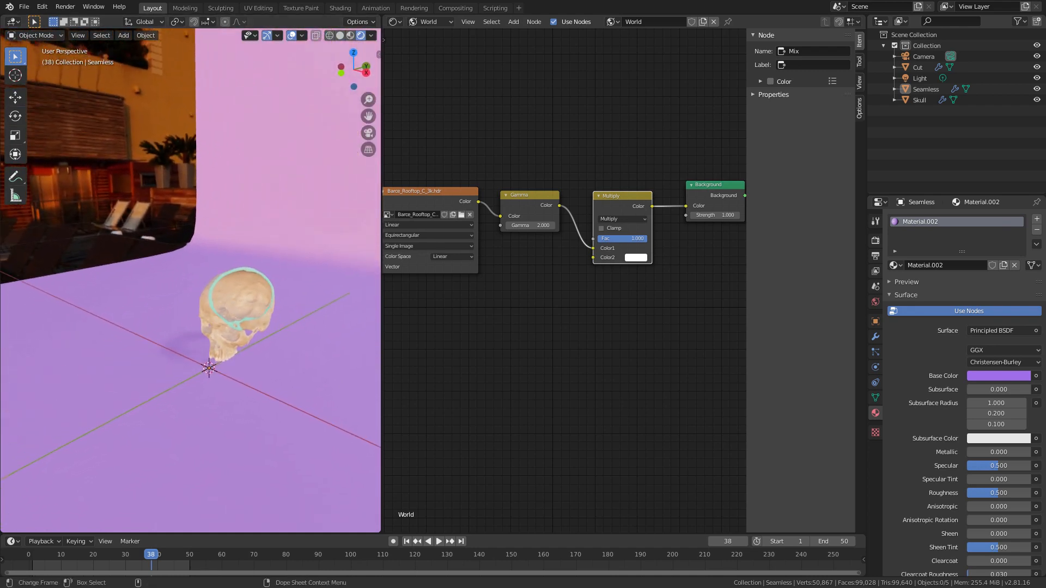
right_click(238, 348)
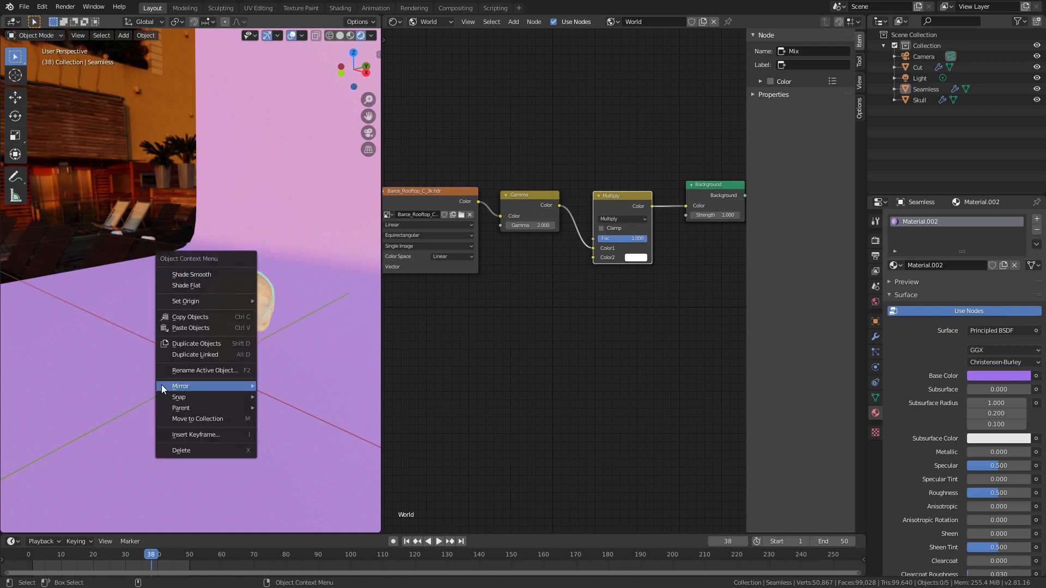
ctrl+middle_drag(159, 151, 1, 542)
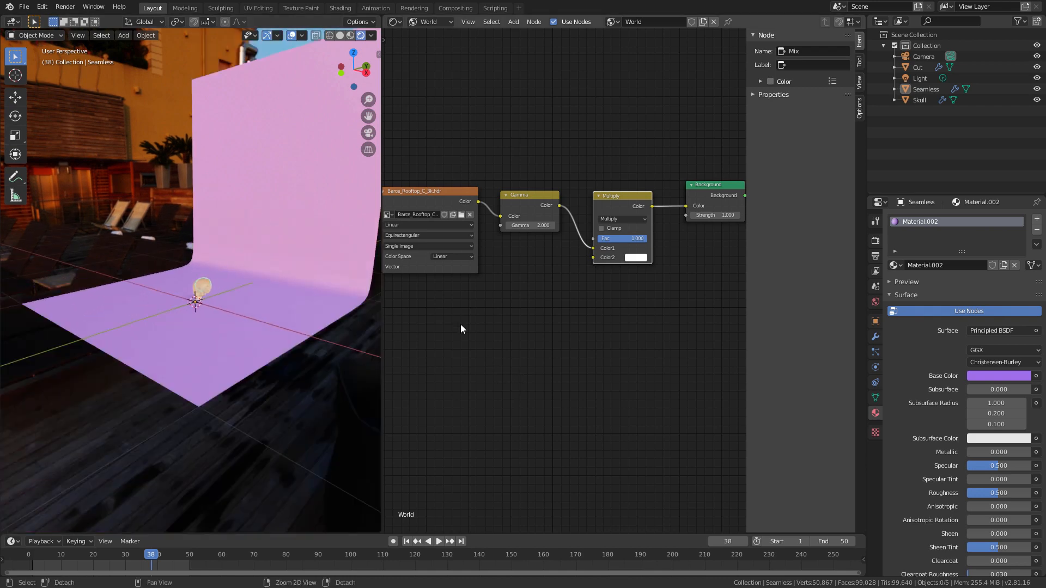
Step: Add a Mapping node before the Environment Texture node and connect its Vector output to the texture's Vector input
middle_drag(460, 327, 630, 375)
key(shift+a)
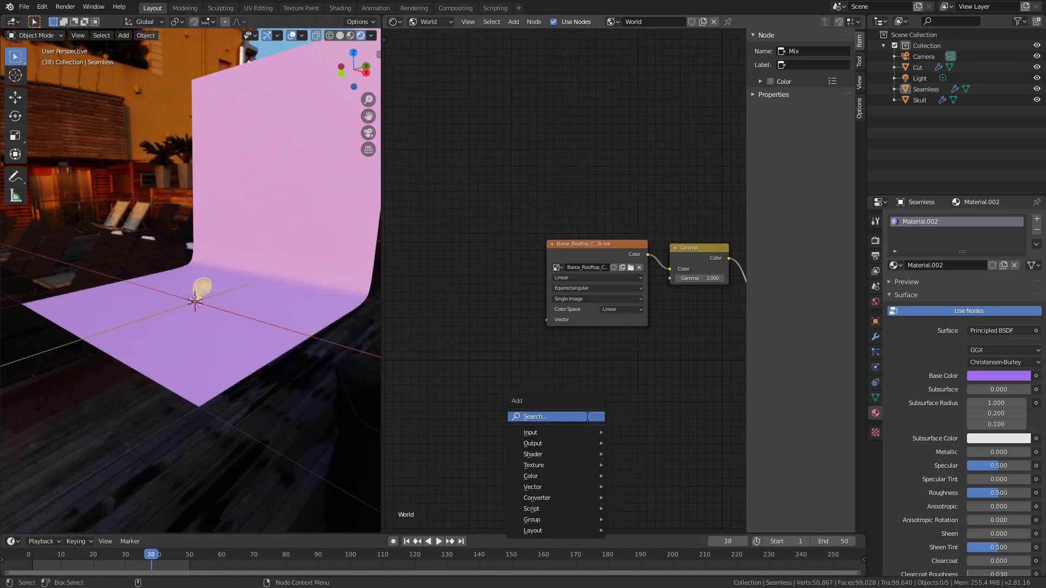
click(586, 416)
text(mapp)
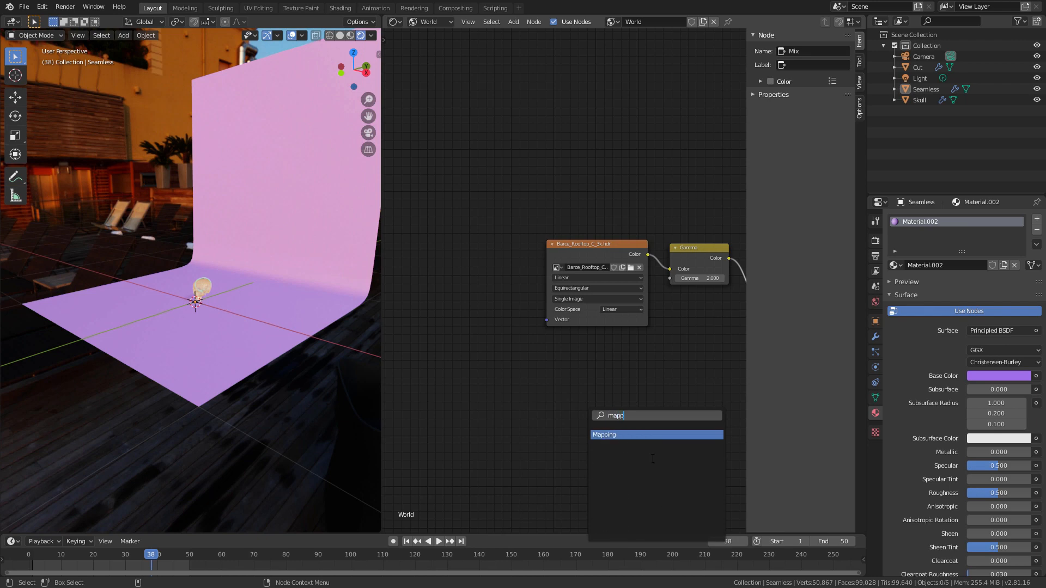
key(Return)
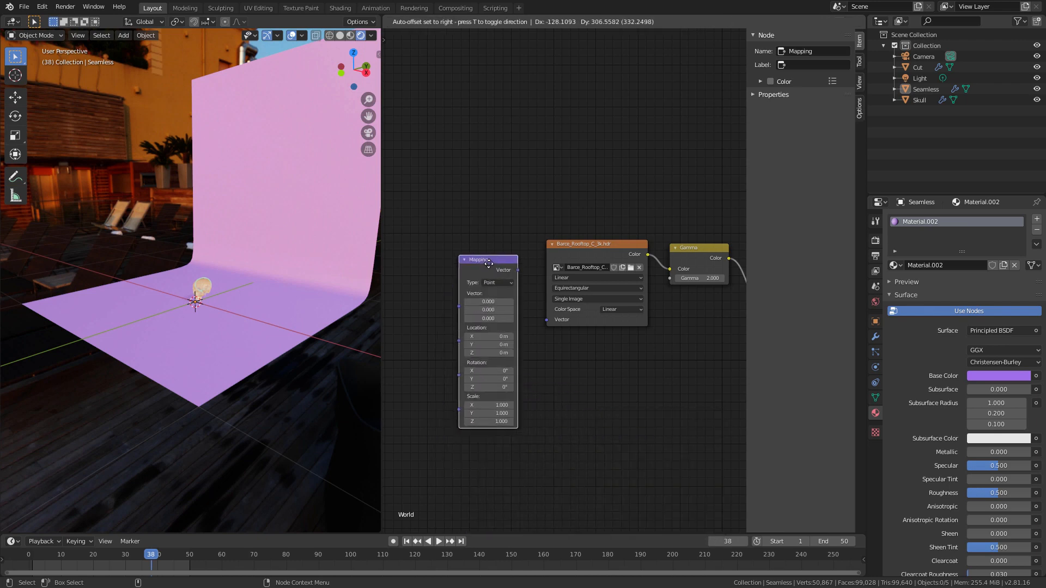
click(505, 360)
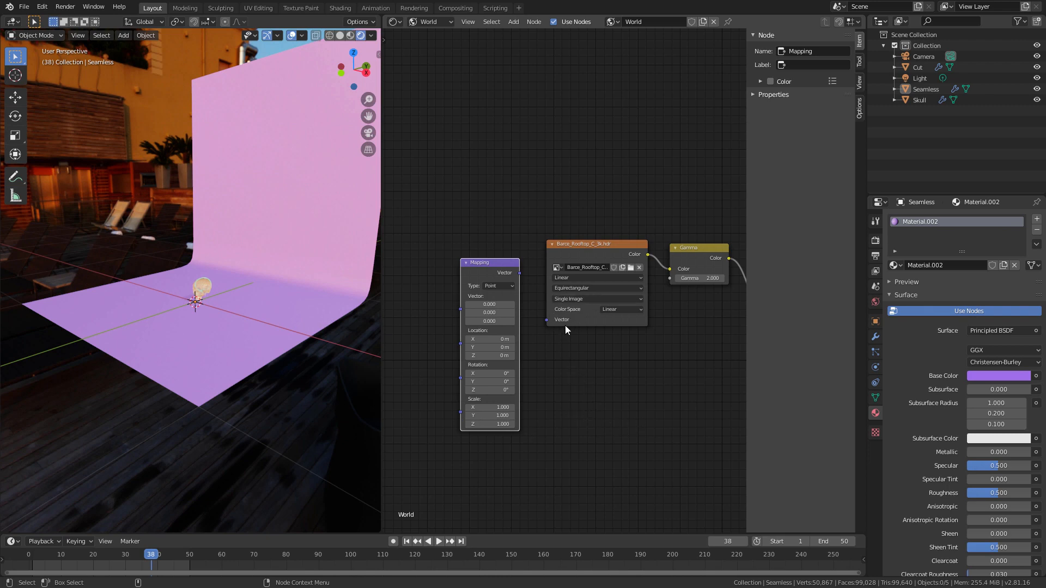
drag(520, 274, 540, 351)
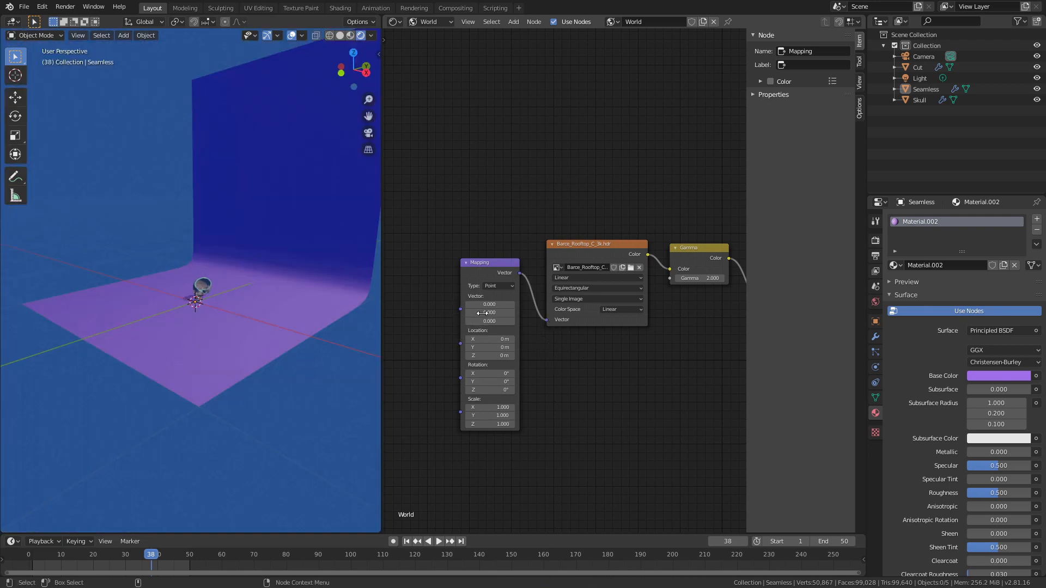
Step: Add a Texture Coordinate node before the Mapping node and connect its Generated output to the Mapping Vector input
key(shift+a)
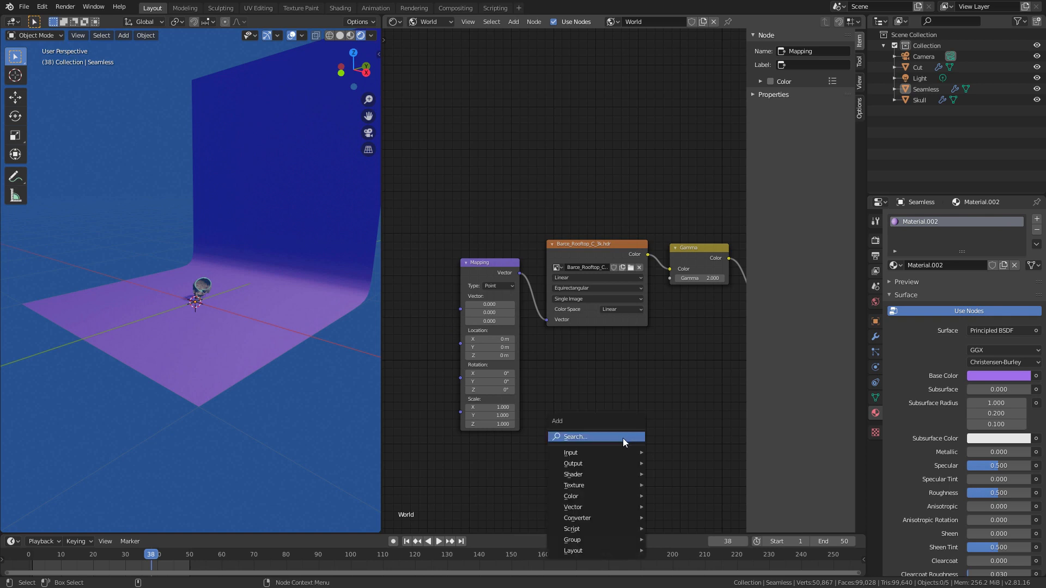
click(623, 438)
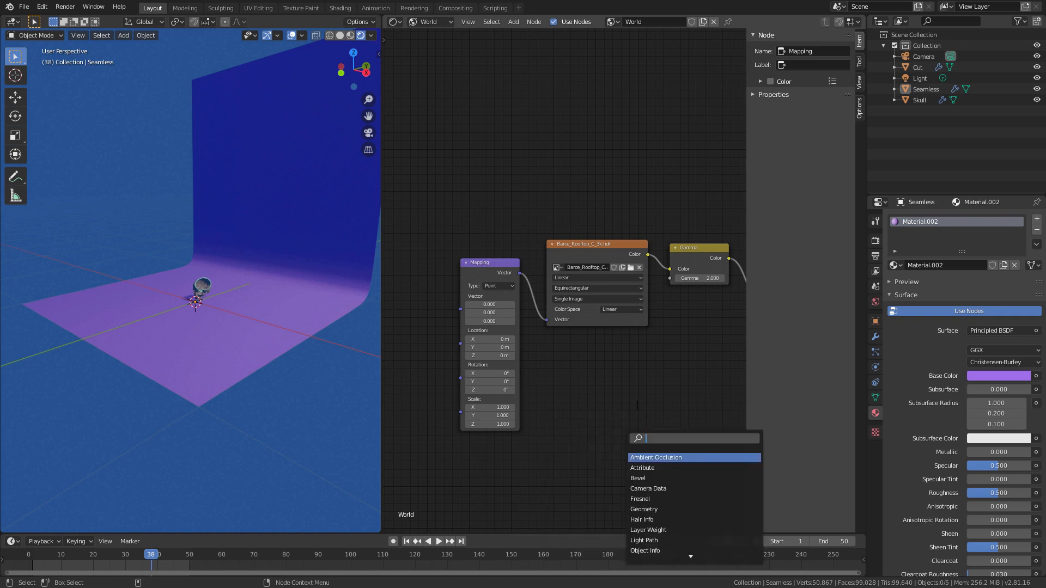
text(m)
key(BackSpace)
text(tex)
key(Return)
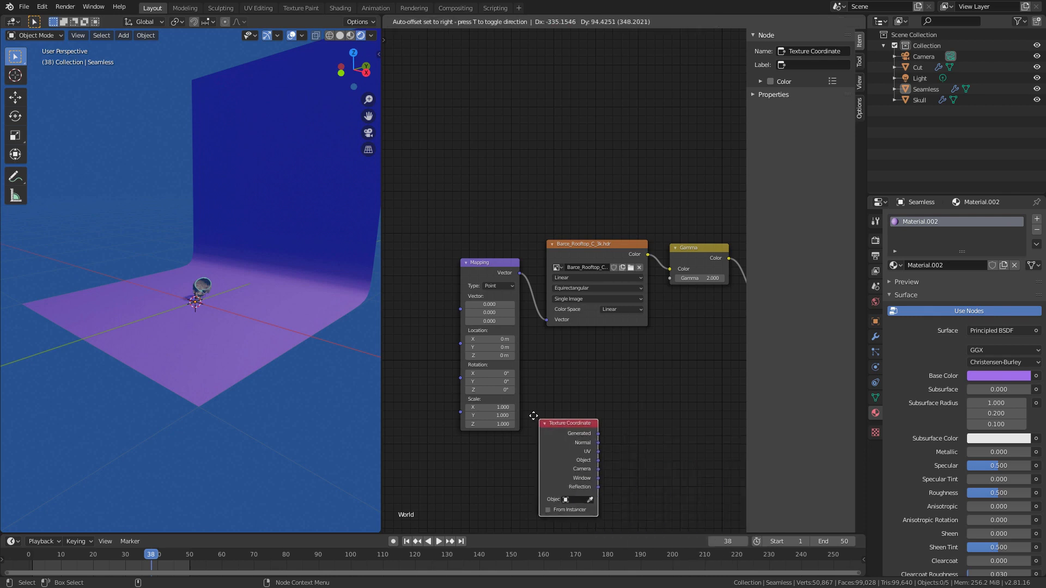
click(424, 283)
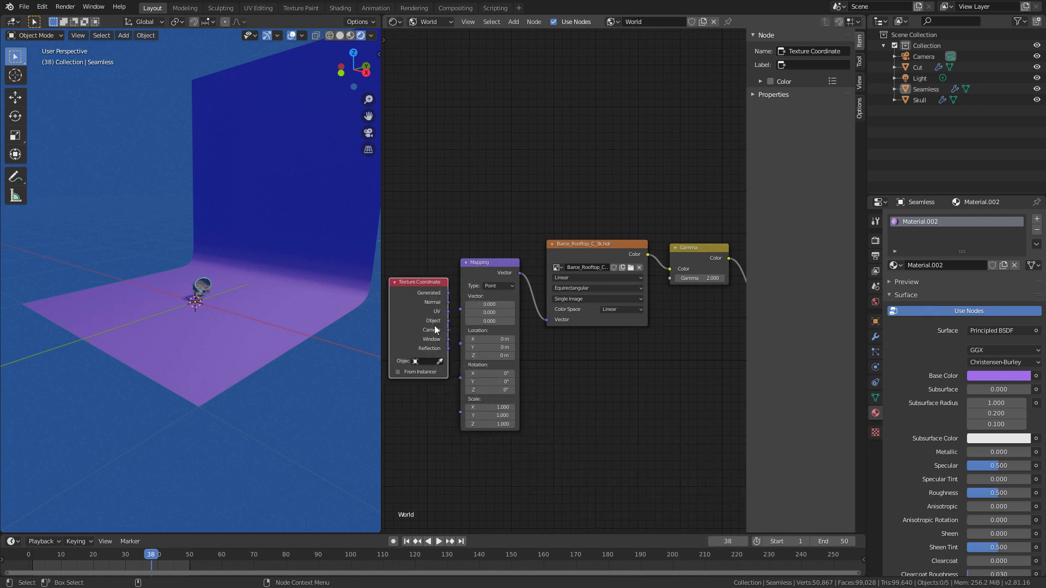
drag(448, 293, 458, 311)
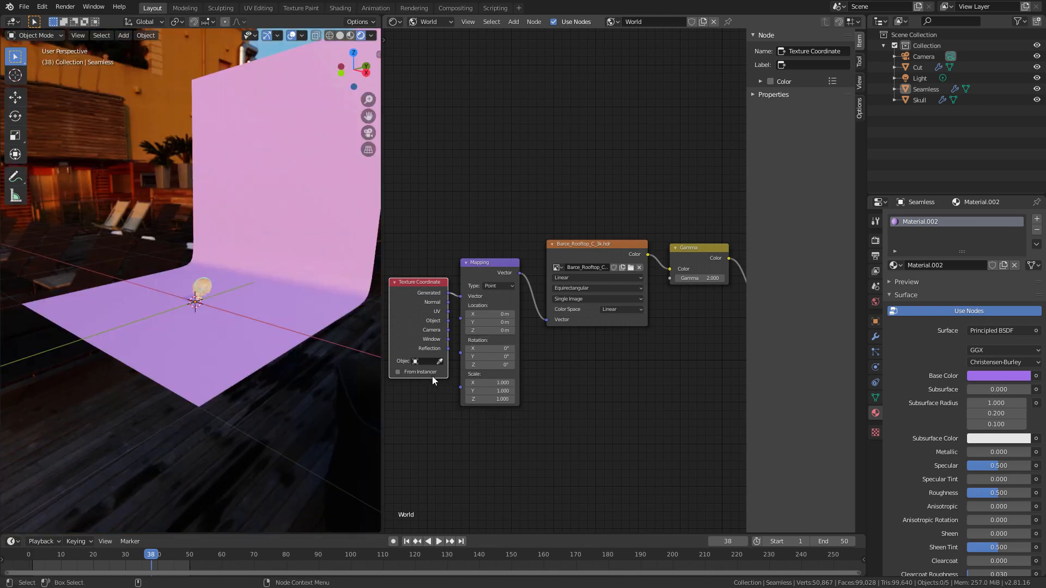
Step: Set the Mapping node's Z rotation to about -68.1° to turn the HDRI, and inspect the lighting on the skull up close
drag(499, 367, 33, 392)
drag(490, 364, 445, 378)
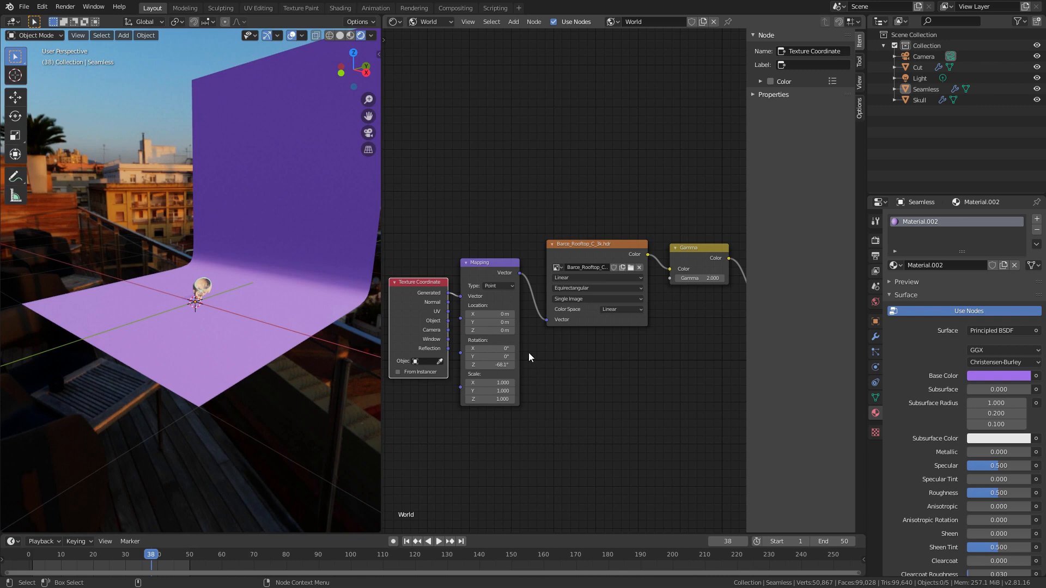
ctrl+middle_drag(202, 300, 349, 137)
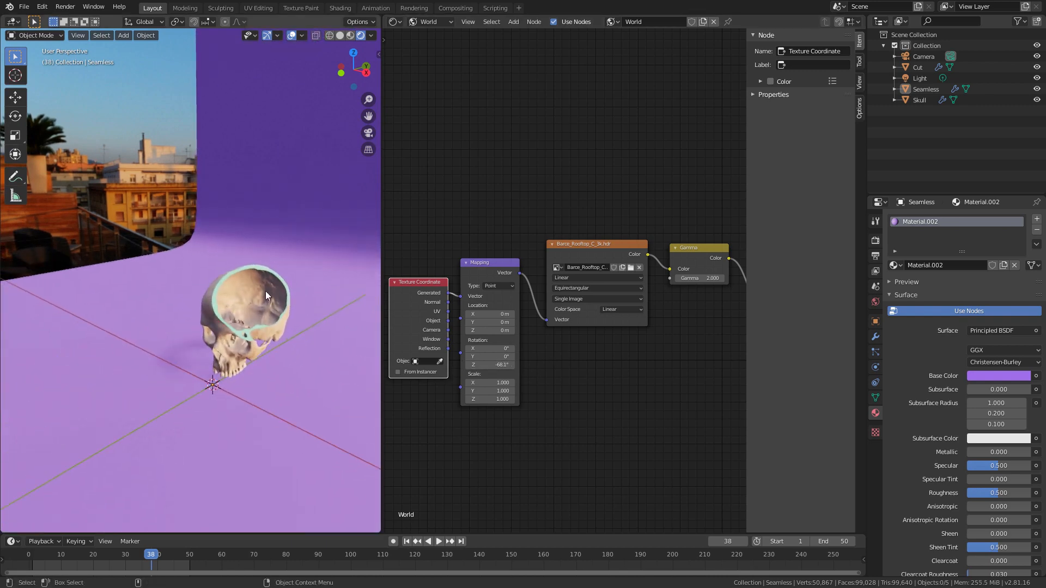
middle_drag(266, 291, 524, 188)
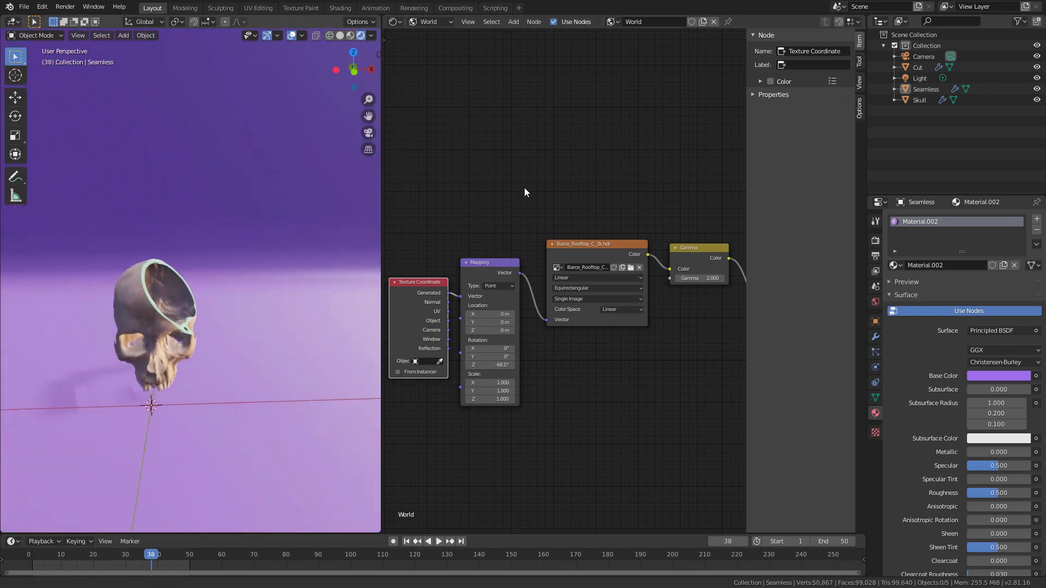
ctrl+middle_drag(188, 343, 494, 186)
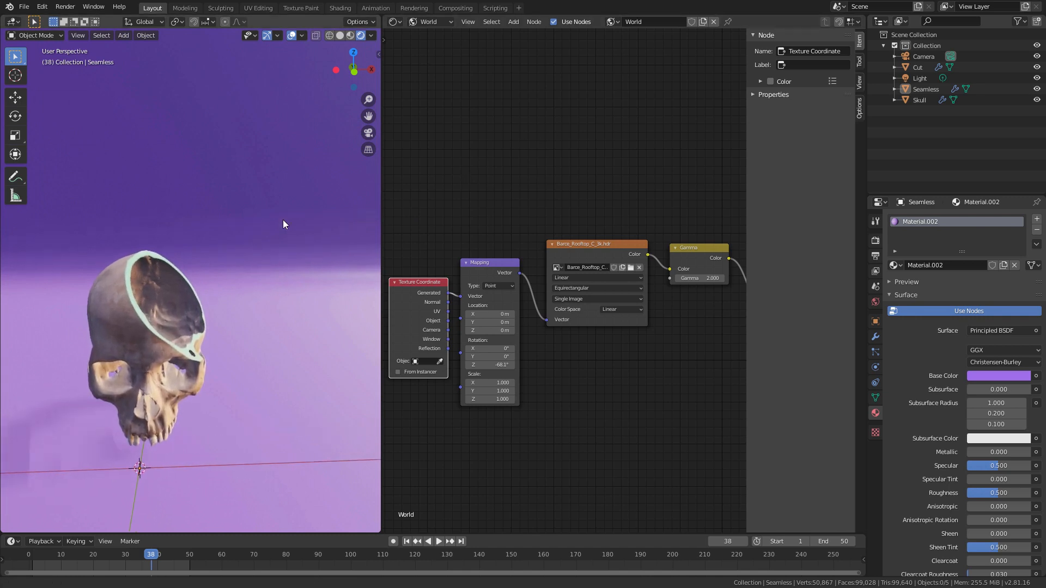
middle_drag(169, 409, 267, 375)
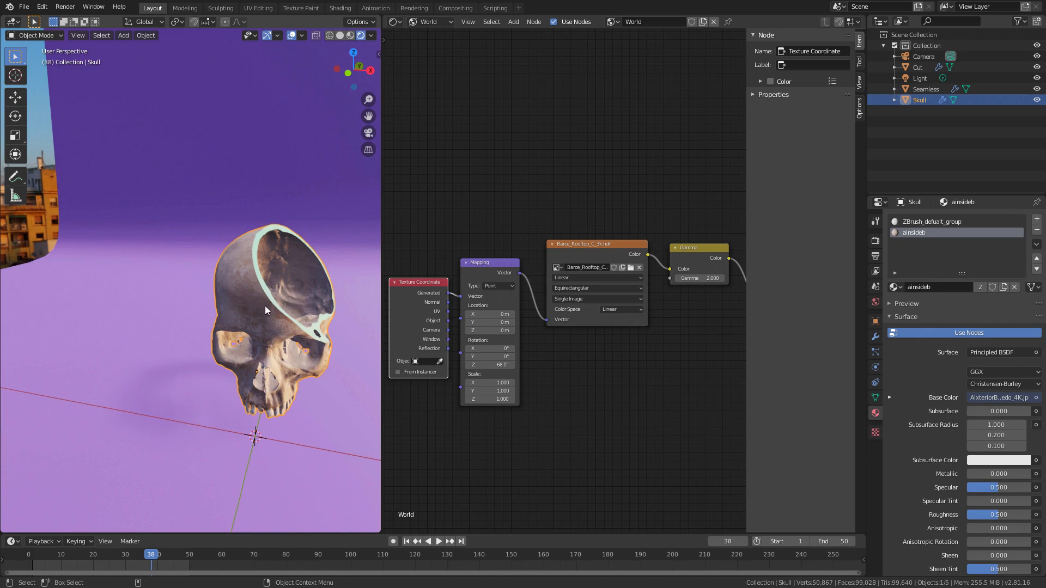
scroll(265, 306, up, 3)
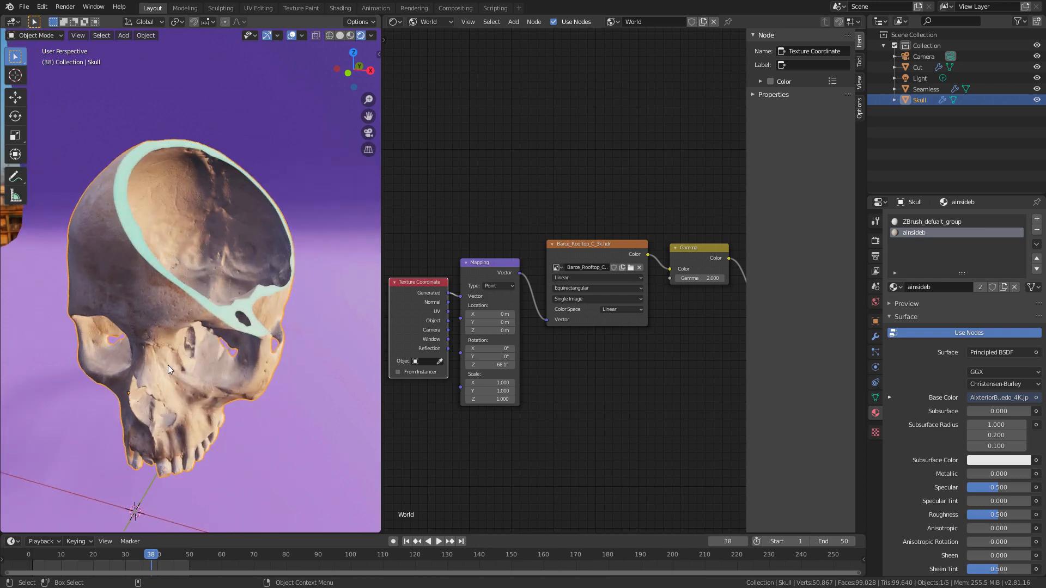
Step: Hide the light, enable Ambient Occlusion for Eevee, and inspect the skull's shading from the front
alt+drag(184, 428, 191, 326)
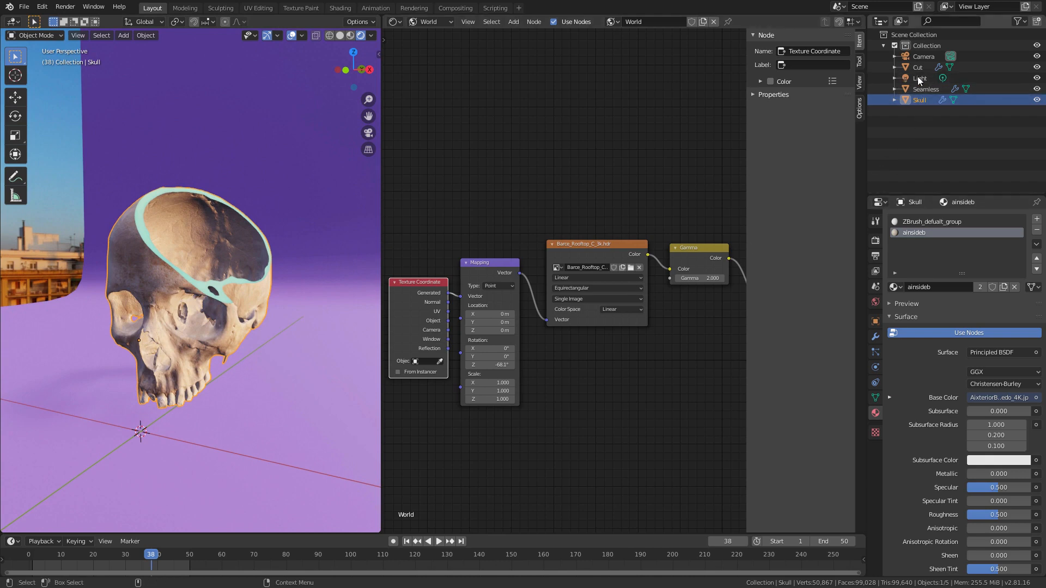
click(1036, 78)
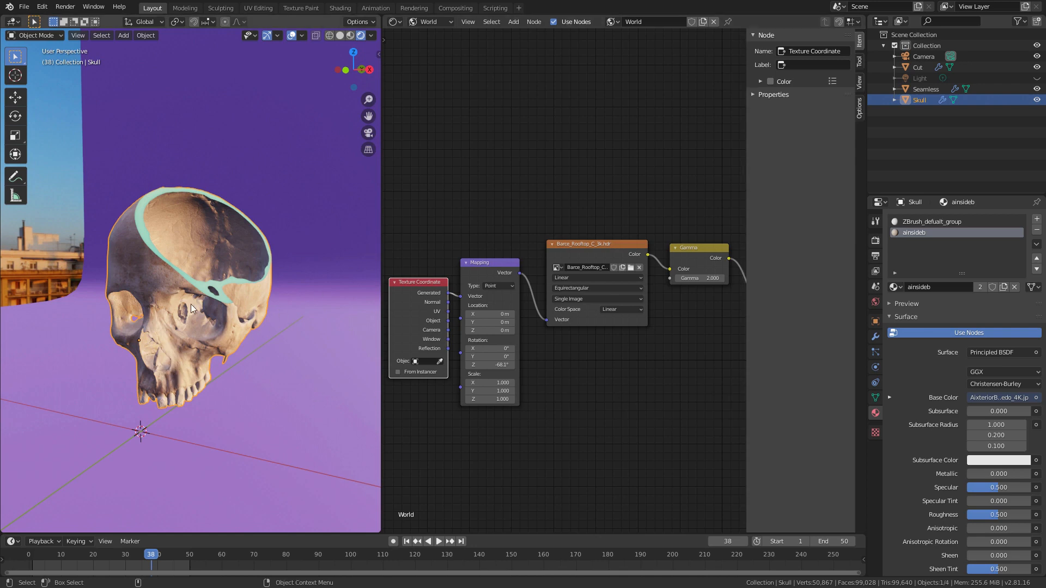
click(875, 240)
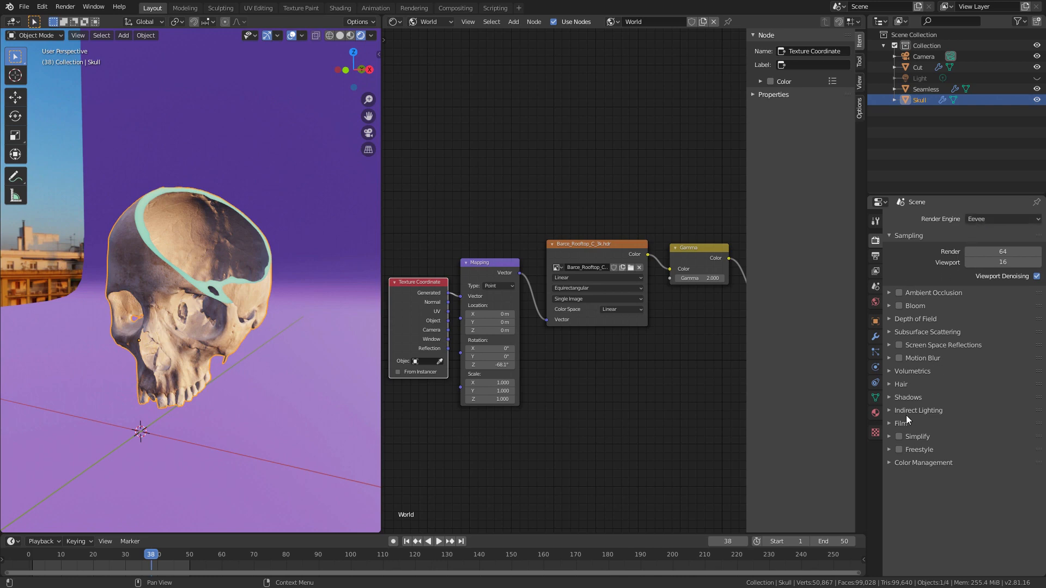
click(899, 294)
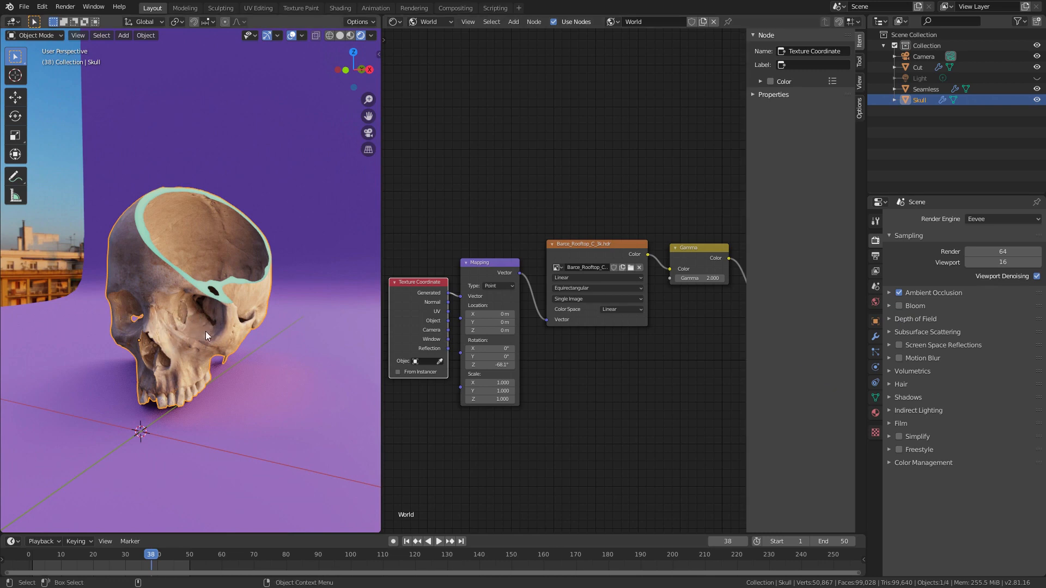
middle_drag(205, 331, 248, 354)
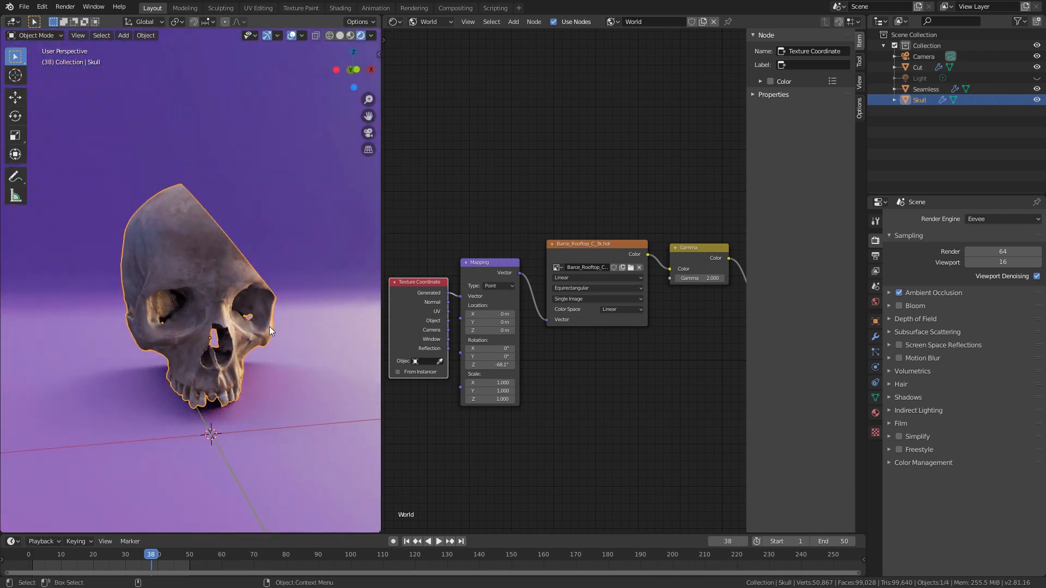
Step: Show the light again and change its type to Spot
click(1036, 78)
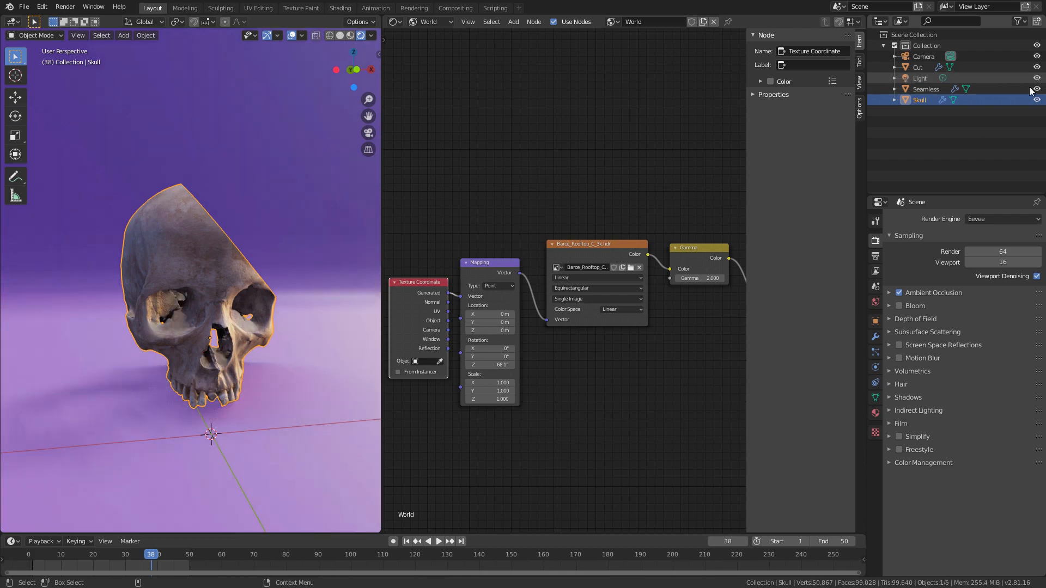
click(919, 78)
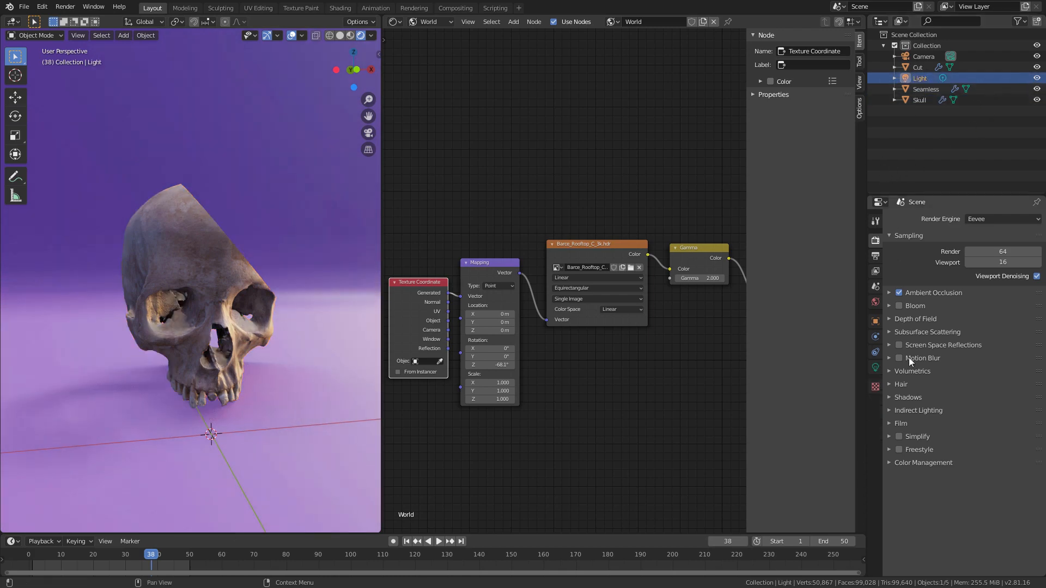
click(875, 367)
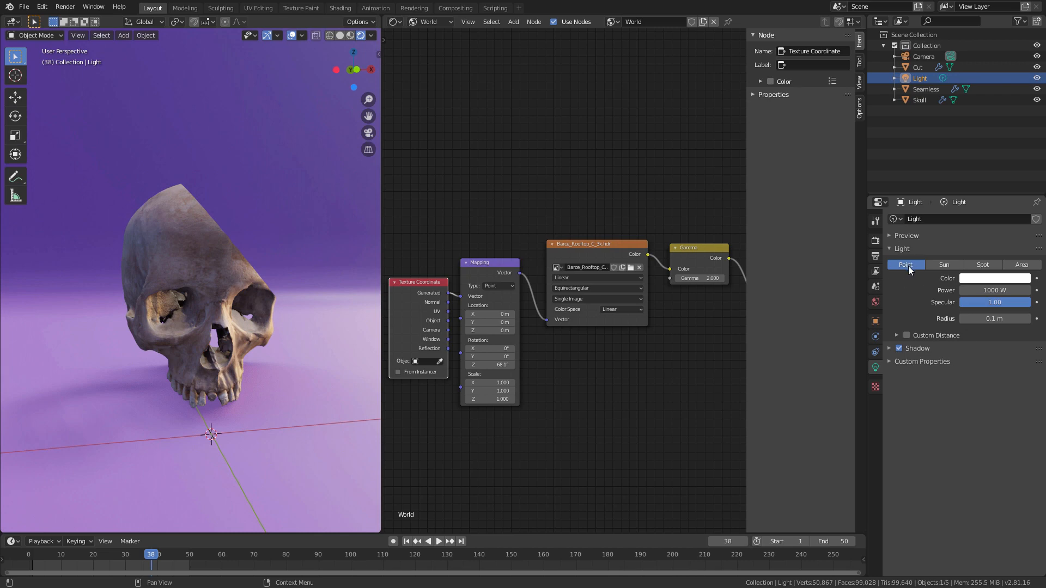
click(982, 265)
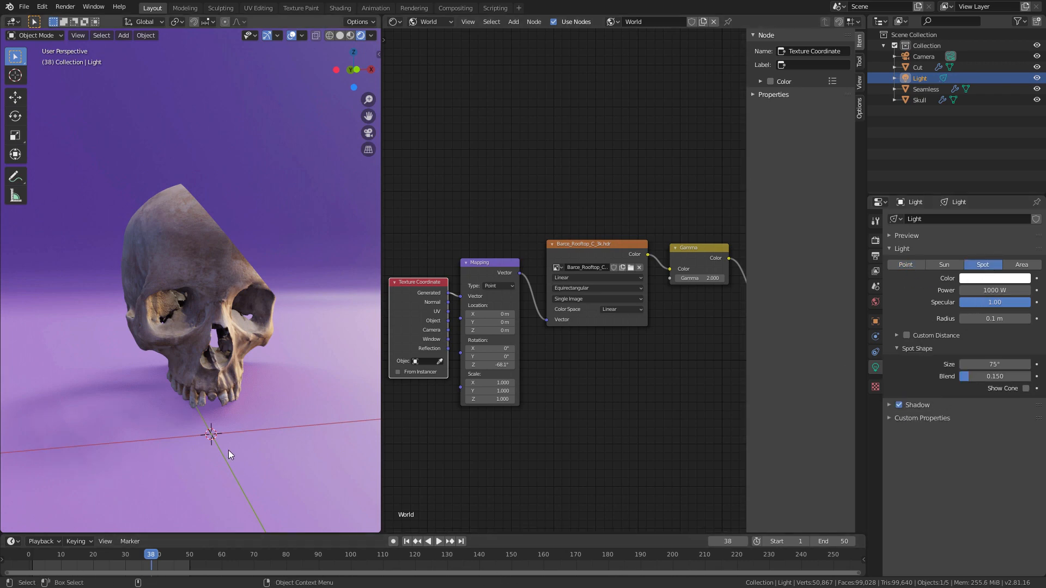
Step: Move the spotlight down from its distant position to just beside the backdrop, above the skull
scroll(197, 301, down, 10)
shift+middle_drag(224, 273, 163, 394)
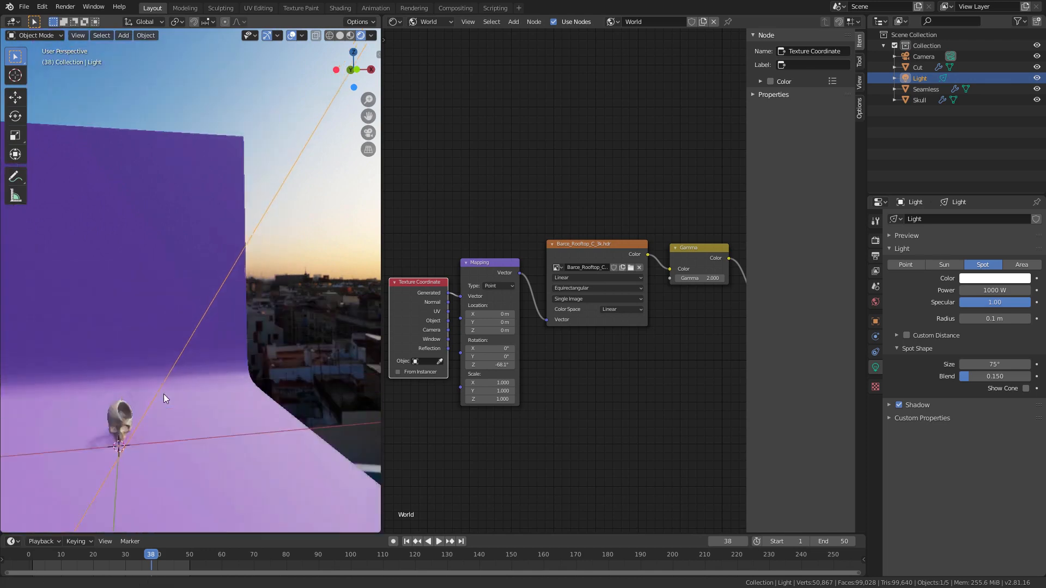
scroll(163, 394, down, 8)
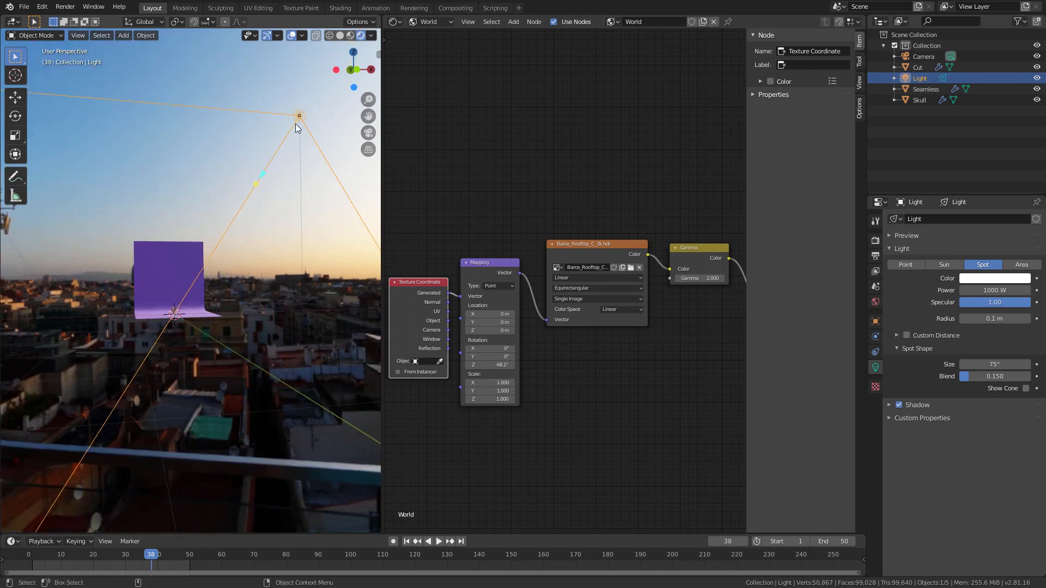
key(g)
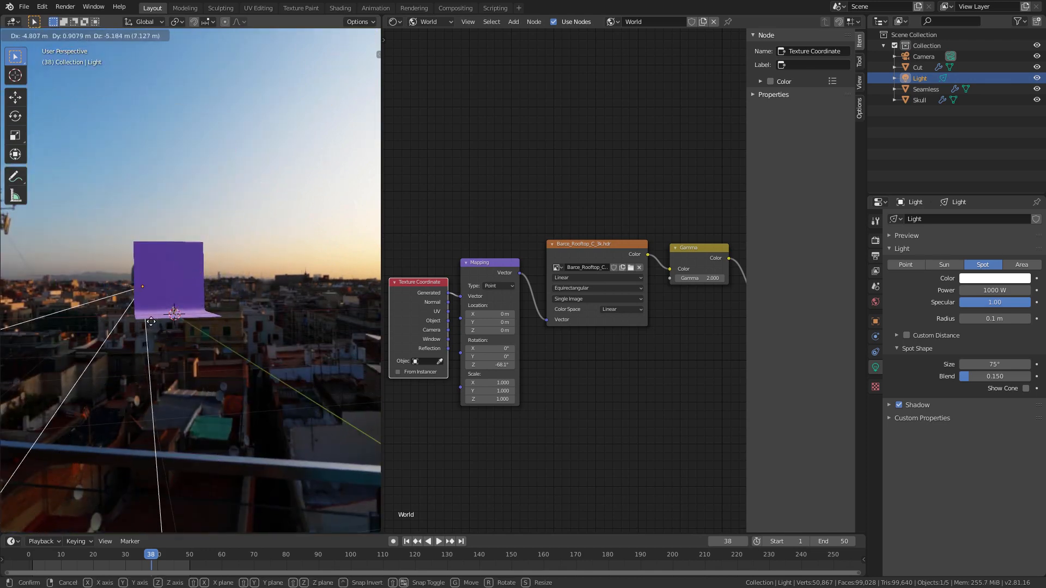
click(159, 321)
middle_drag(159, 321, 211, 308)
scroll(152, 277, up, 4)
key(g)
click(155, 287)
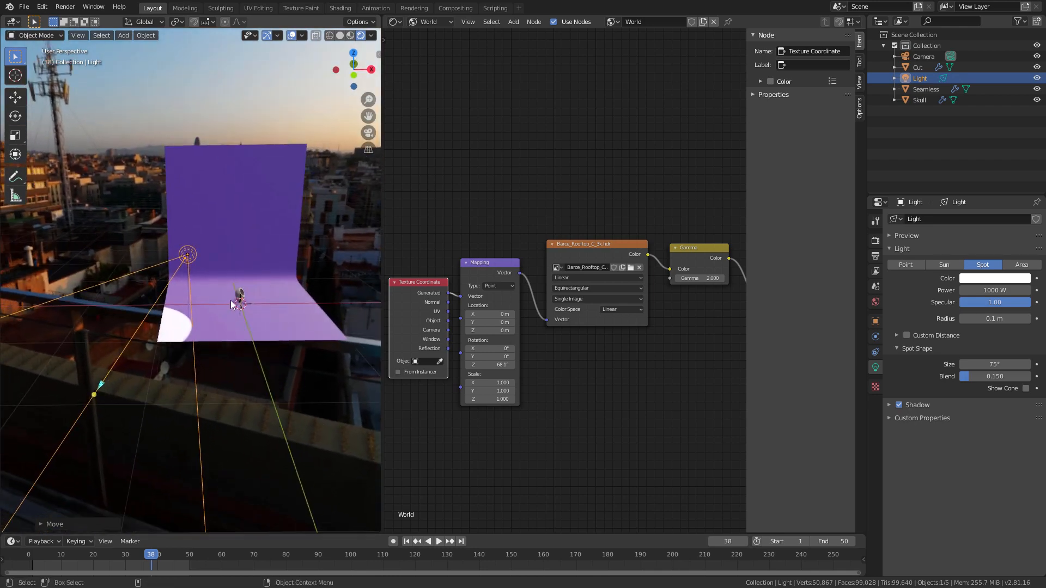
Step: Rotate the spotlight from the front and from above so its cone aims at the skull and backdrop
key(r)
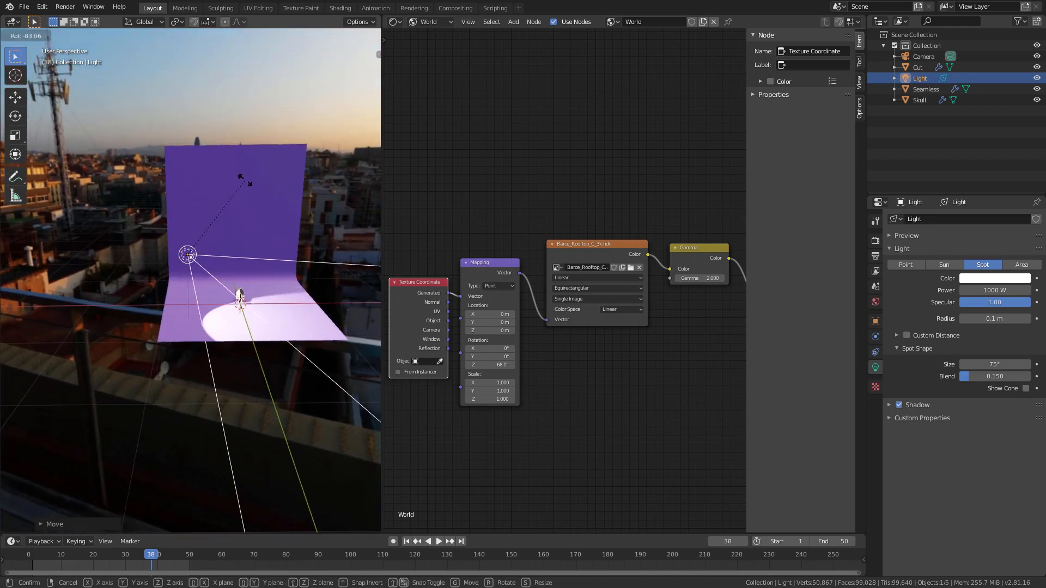
click(245, 304)
middle_drag(245, 303, 240, 315)
key(r)
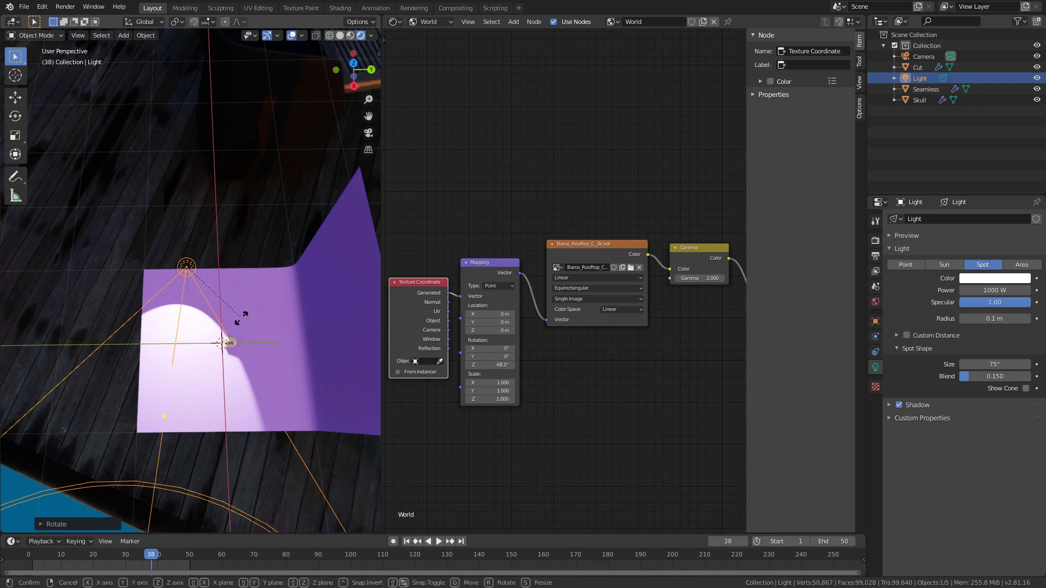
click(188, 356)
alt+drag(188, 357, 254, 324)
alt+right_drag(254, 324, 276, 316)
alt+middle_drag(276, 316, 165, 310)
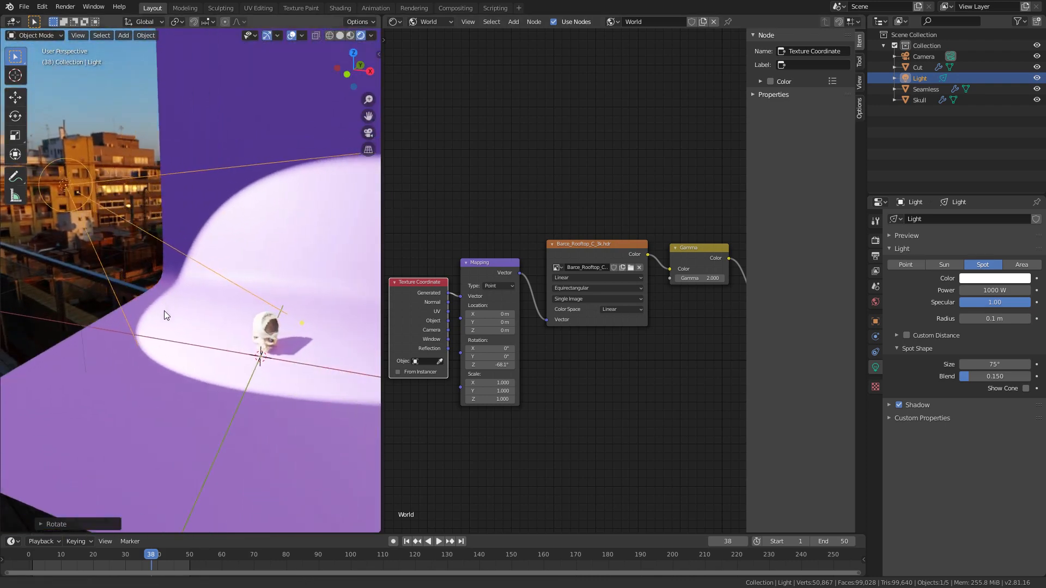
alt+drag(165, 310, 268, 313)
alt+right_drag(268, 314, 299, 298)
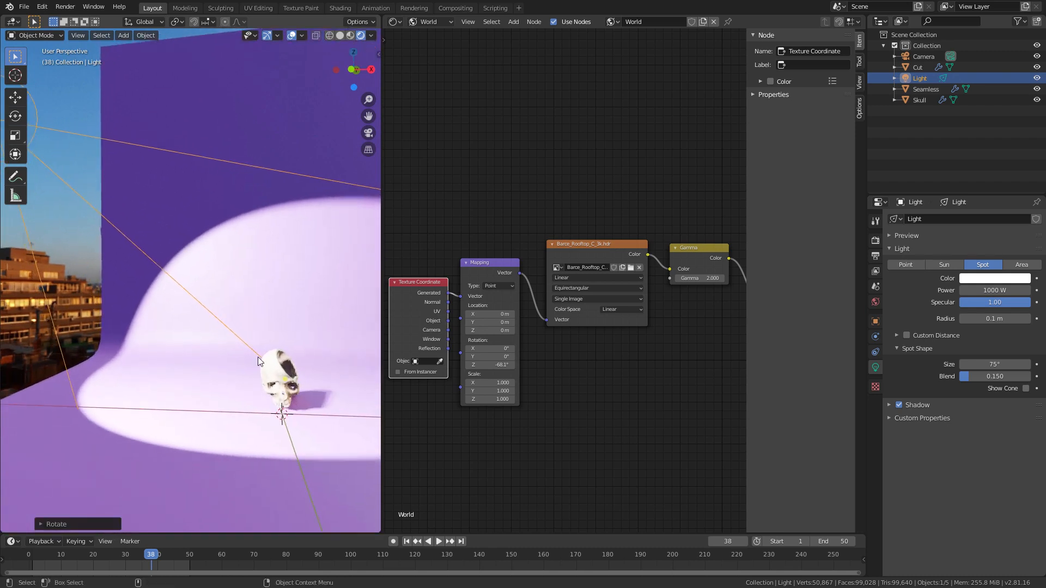
alt+right_drag(199, 267, 246, 326)
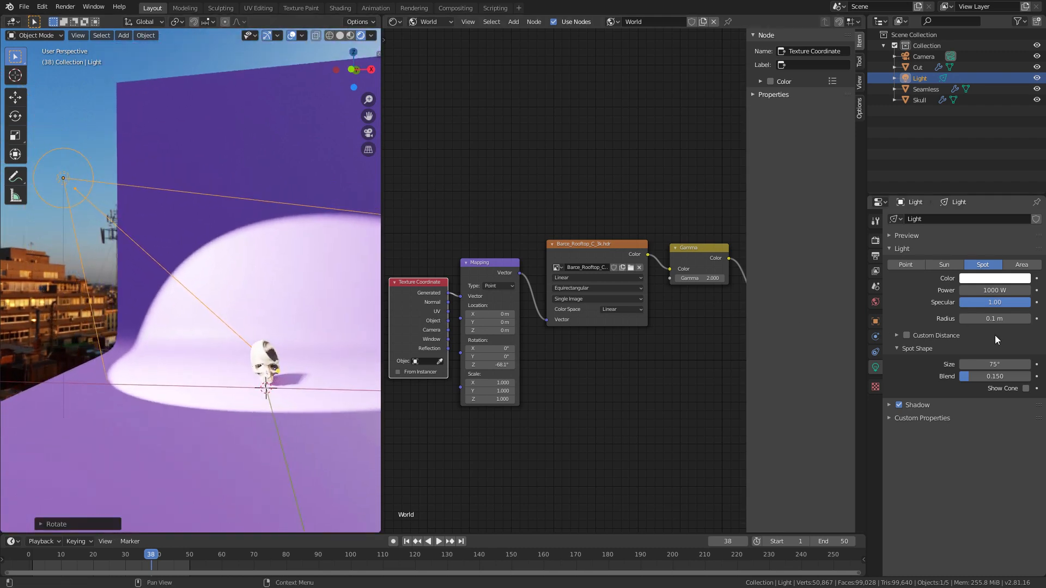
Step: Set the spotlight's color to pale blue (H 0.571, S 0.400, V 1.000) and its power to 300 W, and inspect the skull
click(987, 280)
drag(974, 173, 982, 158)
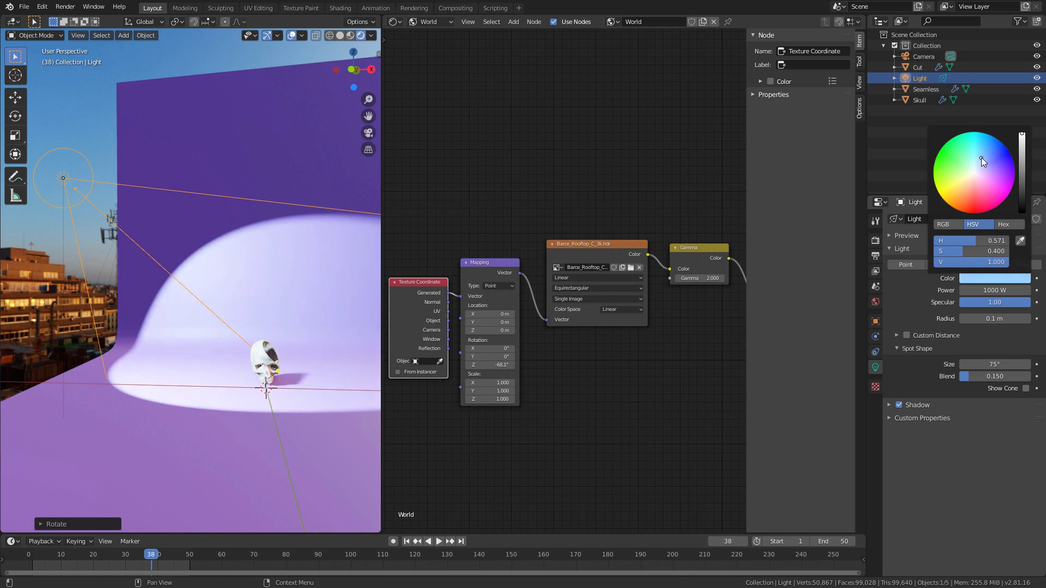
click(1010, 290)
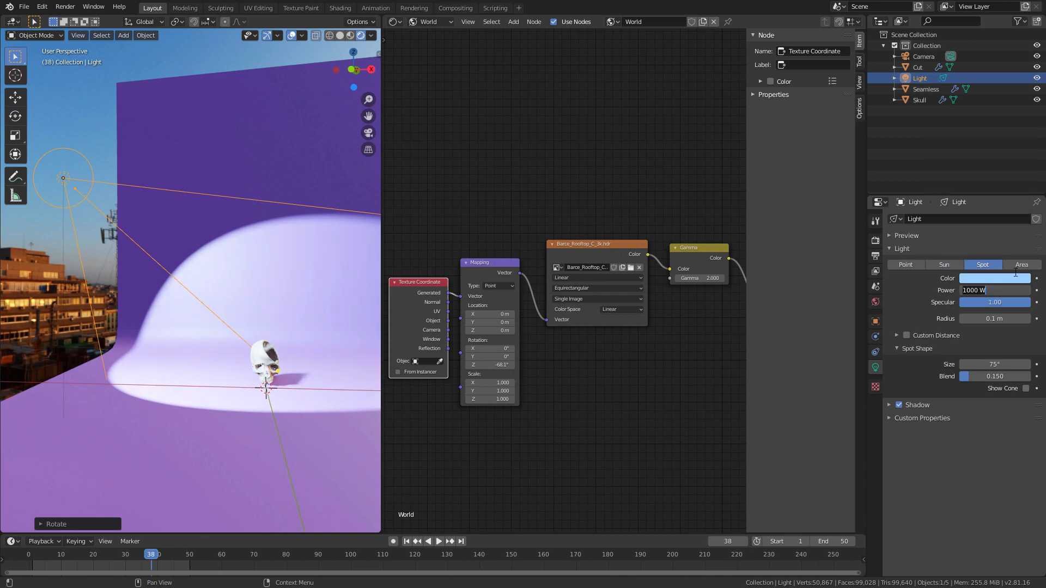
key(ctrl+a)
text(300)
key(Return)
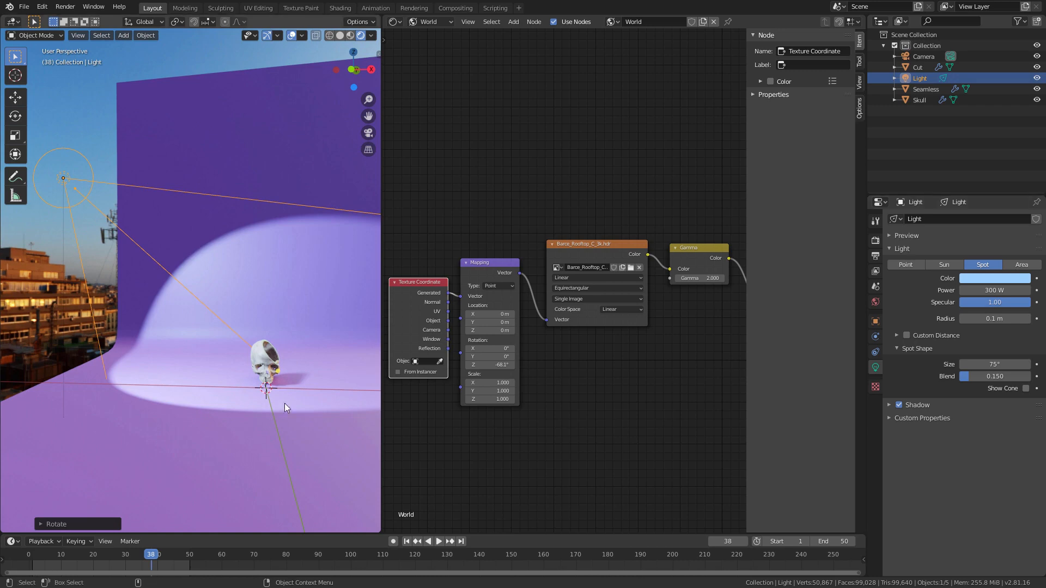
drag(277, 371, 272, 364)
middle_drag(270, 350, 265, 377)
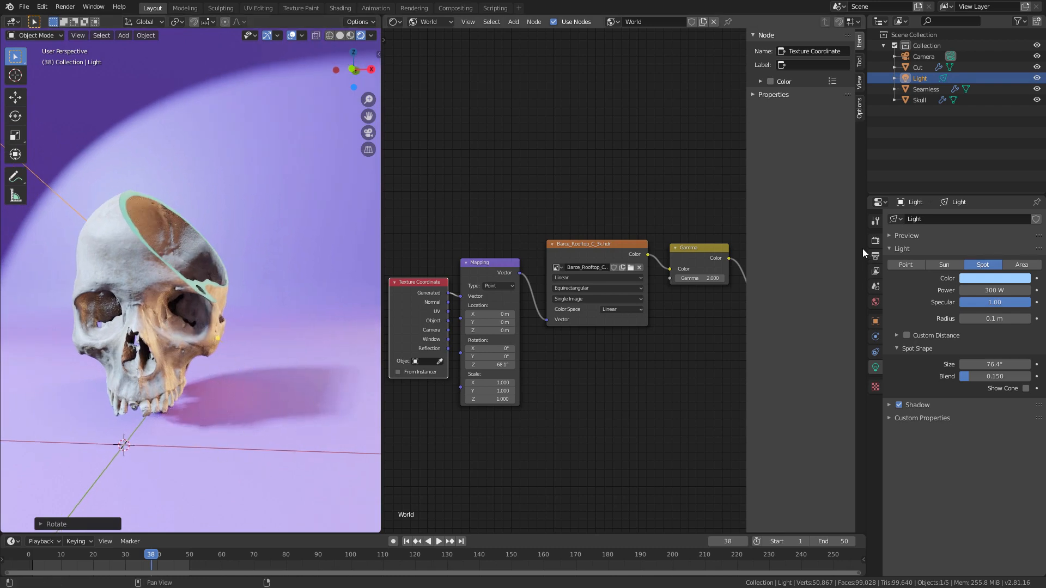
Step: Turn Soft Shadows off and back on in the Eevee shadow settings to compare the skull's cast shadow
click(876, 240)
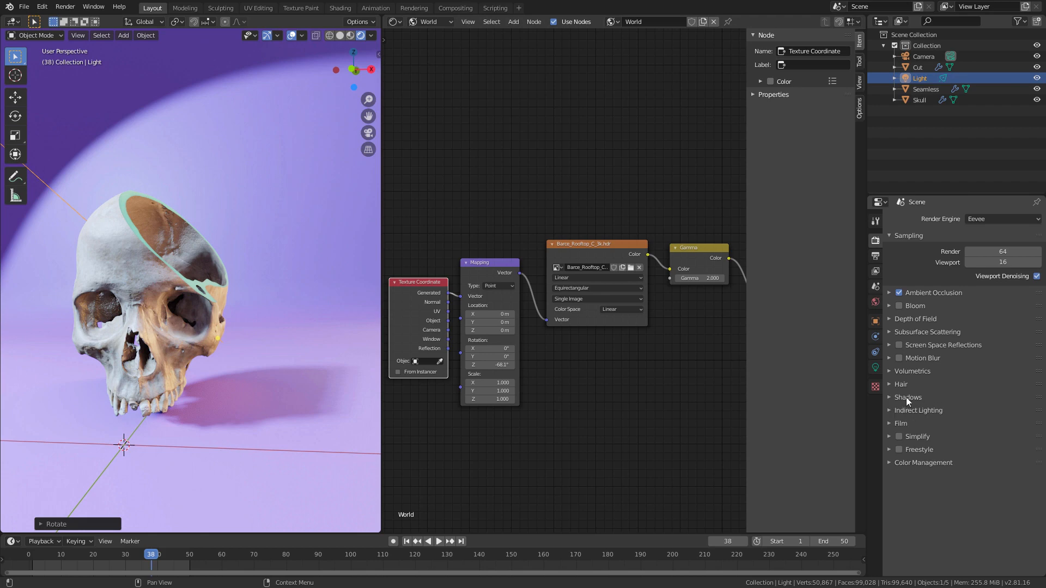
click(891, 397)
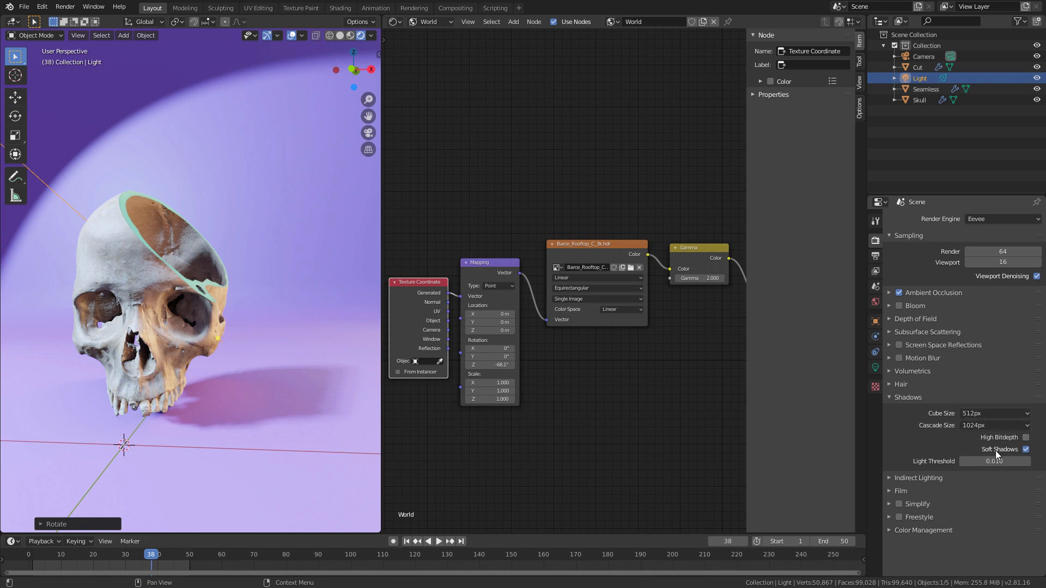
click(1026, 450)
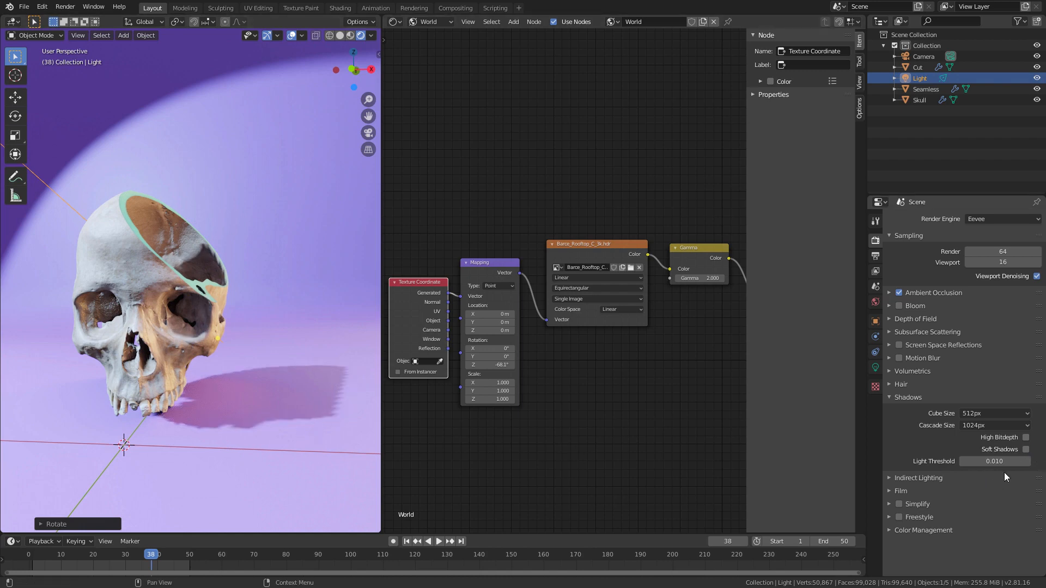
click(1026, 450)
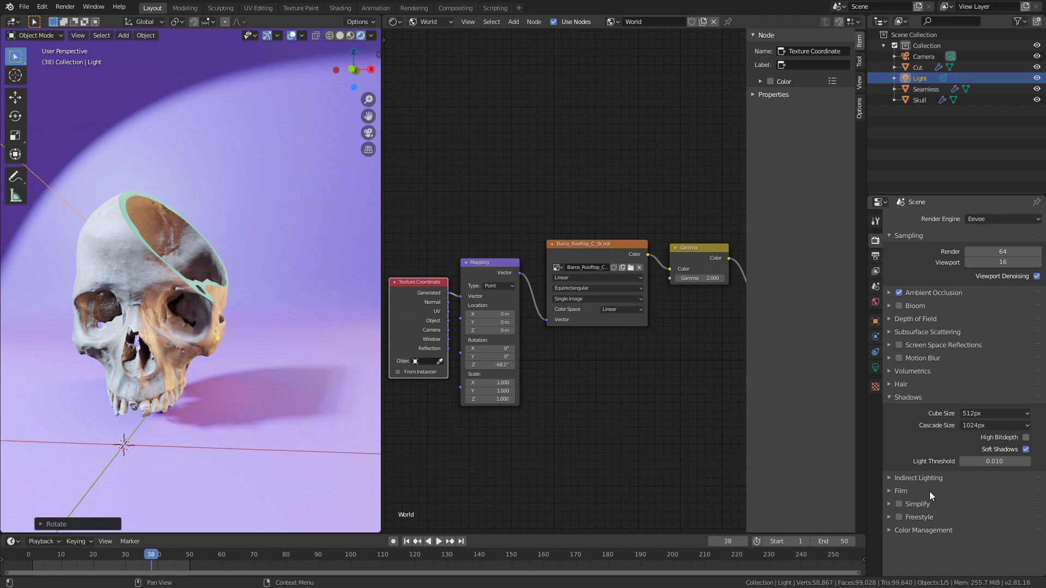
Step: Set the shadow Cube Size to 2048px and the viewport samples to 64
click(972, 415)
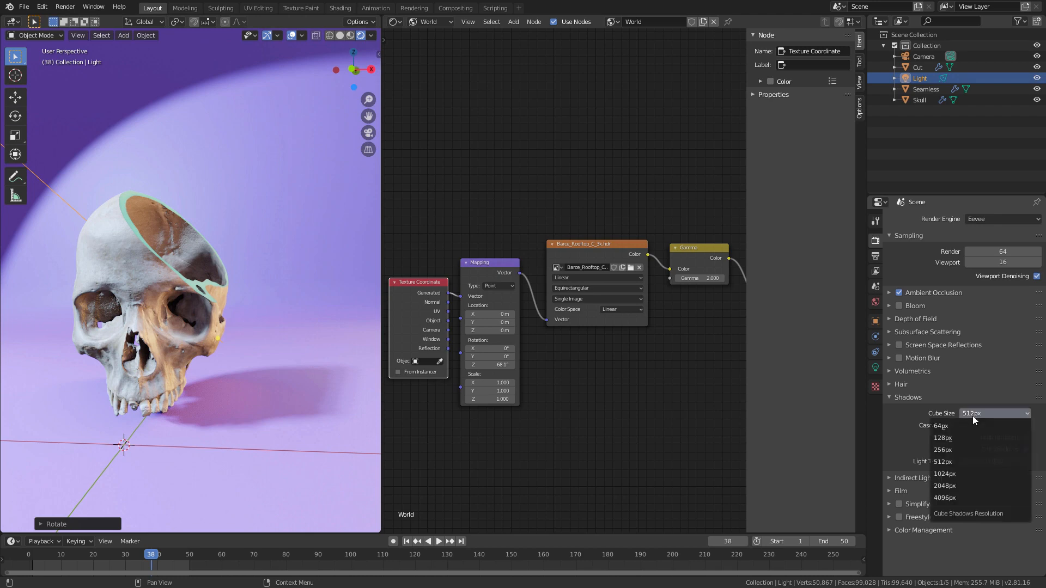
click(974, 414)
click(956, 485)
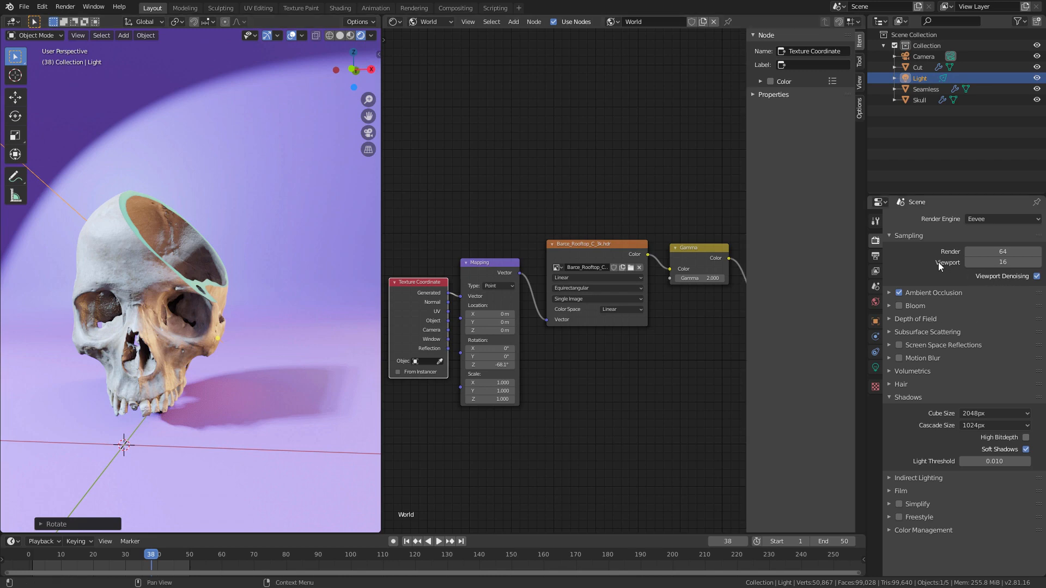
click(1002, 263)
text(64)
key(Return)
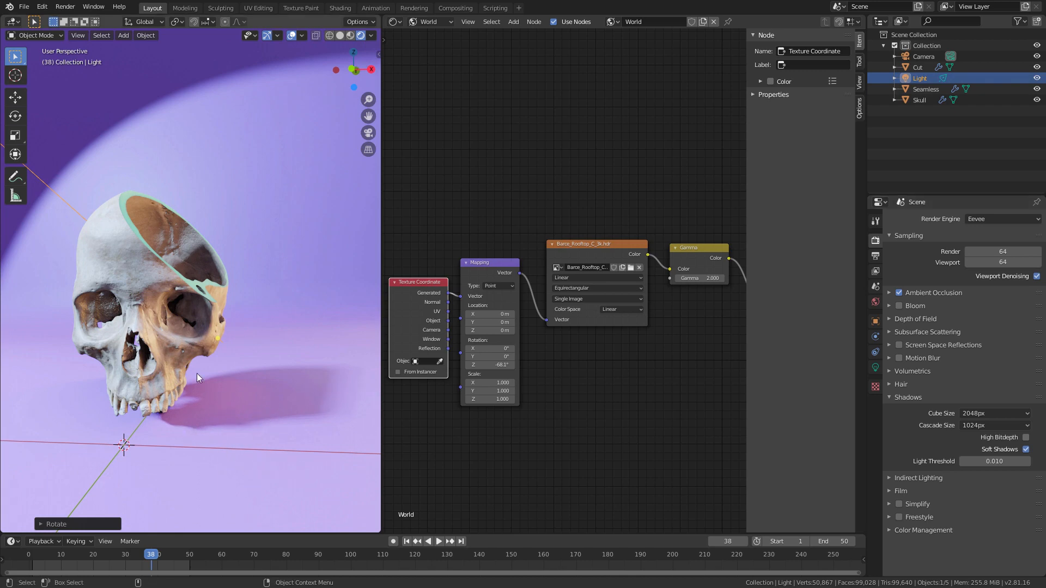
Step: Rotate the spotlight from above so it points more toward the backdrop, and reposition it relative to the skull
middle_drag(197, 374, 213, 429)
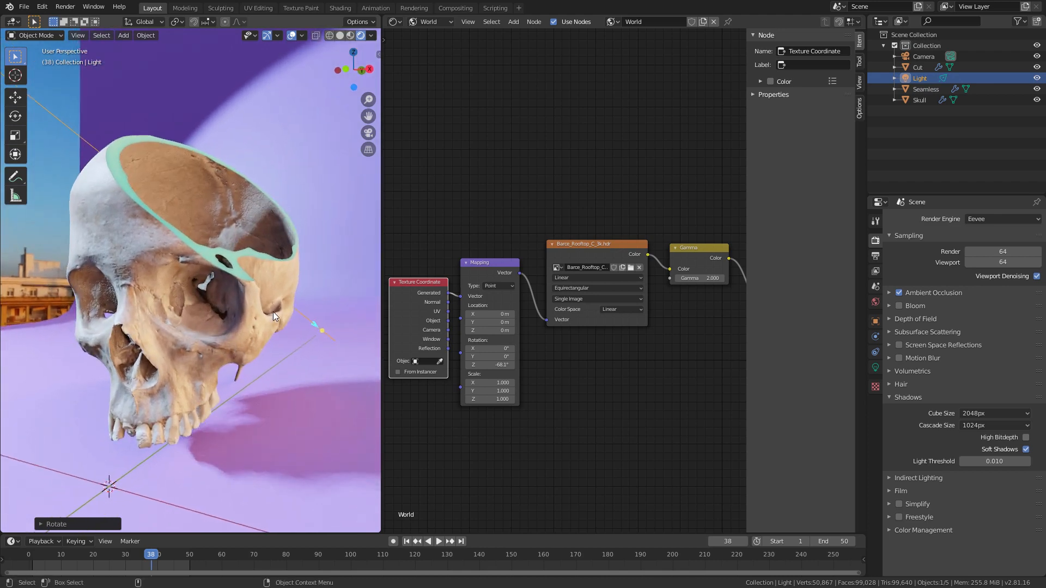
alt+right_drag(273, 311, 219, 322)
alt+drag(219, 323, 97, 433)
alt+right_drag(97, 434, 220, 287)
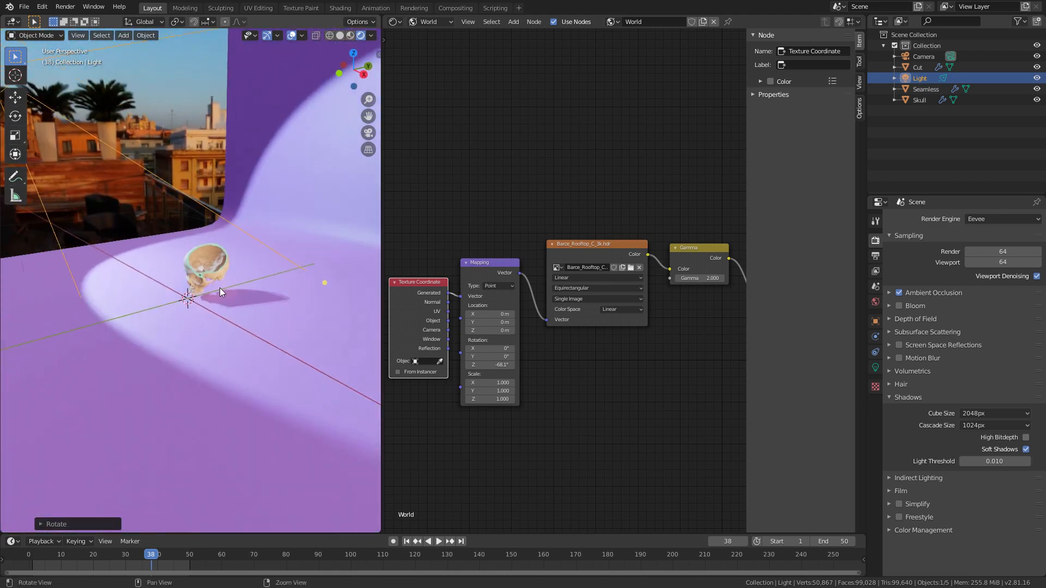
alt+drag(220, 288, 156, 285)
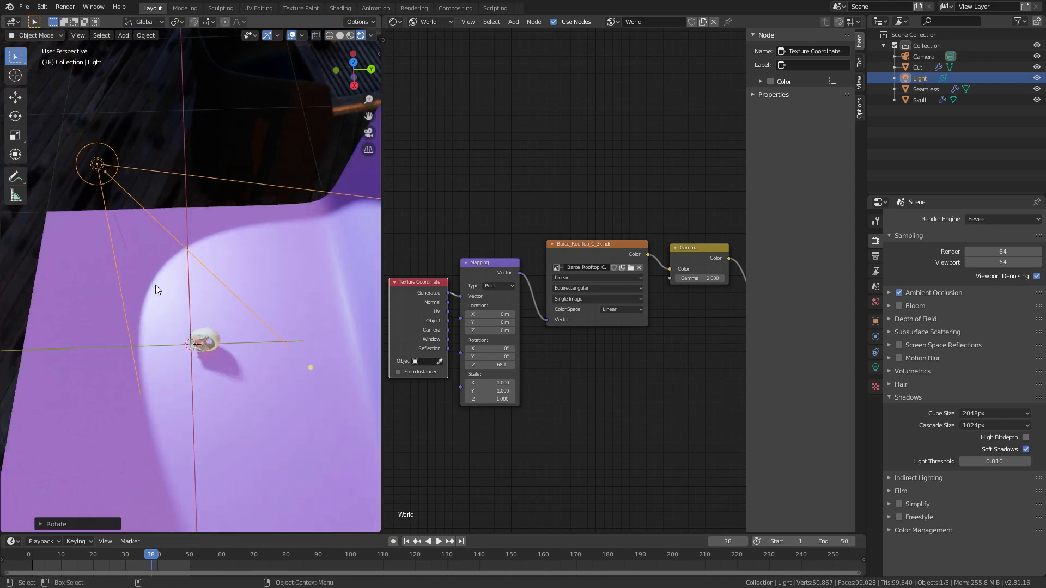
key(r)
click(235, 274)
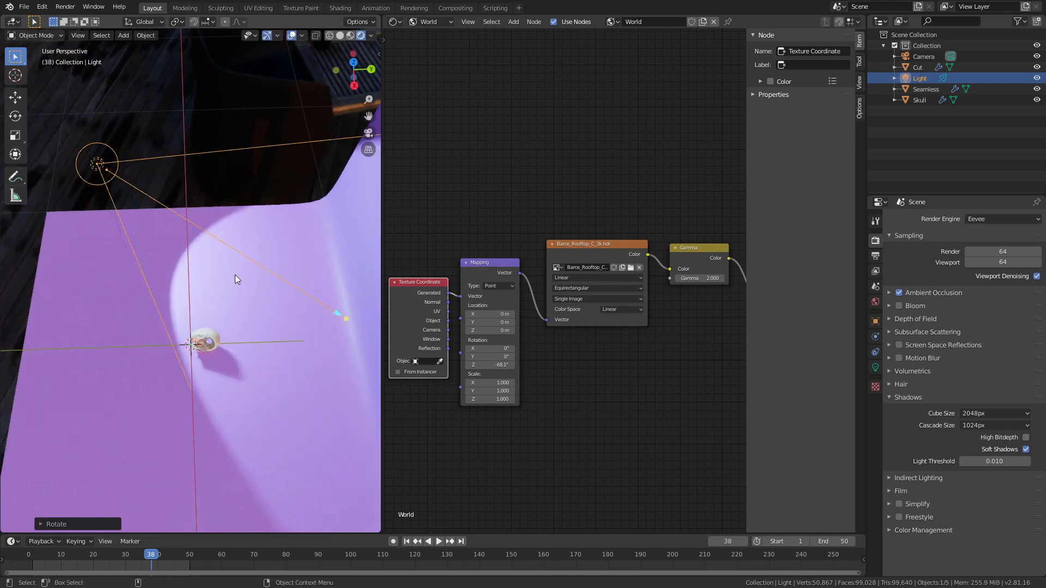
key(g)
click(187, 335)
Step: Move the spotlight to the side of the skull and rotate it so its beam covers the skull and the backdrop
alt+drag(186, 342, 273, 332)
ctrl+alt+drag(272, 332, 378, 234)
alt+shift+drag(352, 338, 218, 299)
ctrl+alt+drag(218, 300, 252, 232)
alt+shift+drag(261, 376, 279, 341)
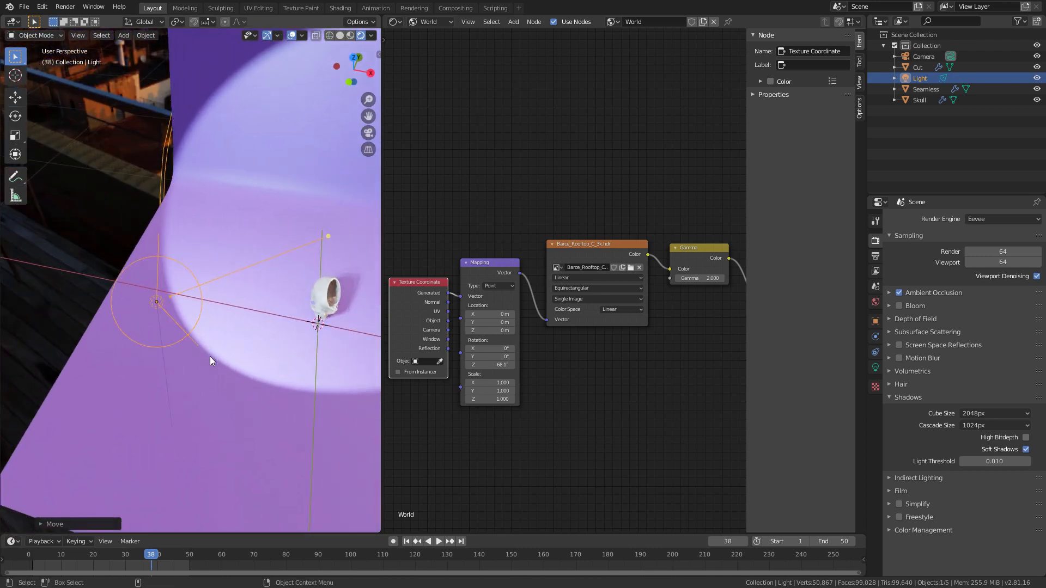
key(g)
key(r)
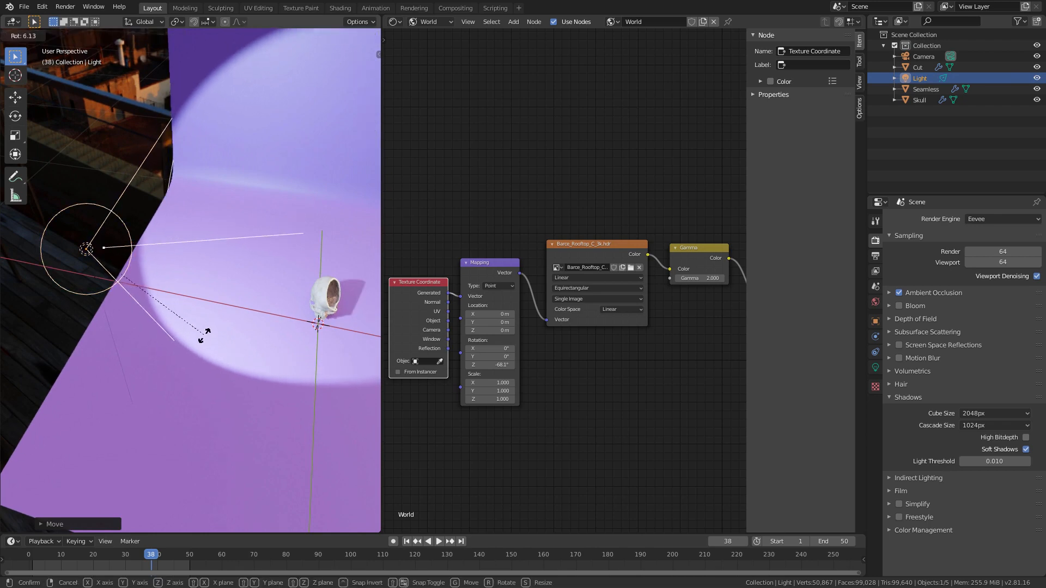
click(195, 351)
Step: Fine-tune the spotlight's rotation while checking the light and cast shadow on the skull up close
alt+drag(194, 352, 240, 286)
alt+middle_drag(240, 286, 231, 297)
alt+drag(231, 297, 260, 279)
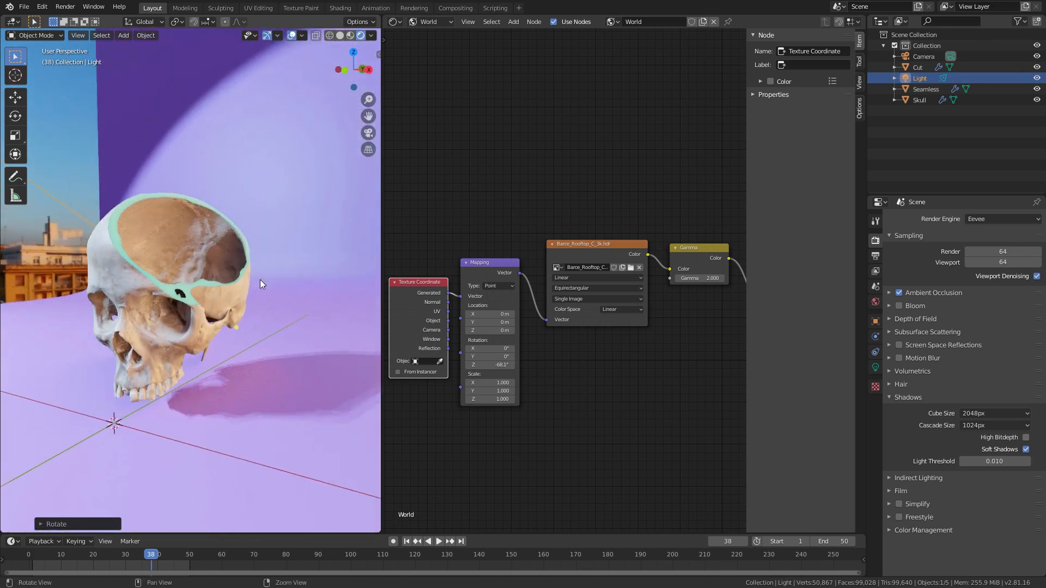
key(r)
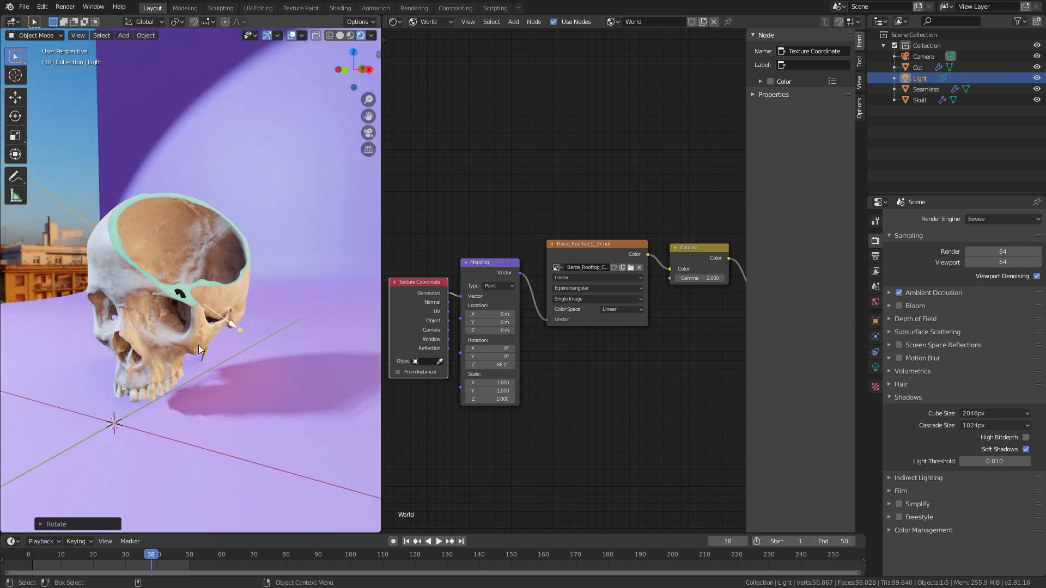
click(142, 315)
alt+drag(143, 316, 169, 333)
alt+right_drag(169, 332, 210, 290)
mouse_move(197, 345)
alt+mouse_down()
mouse_move(195, 316)
mouse_move(196, 328)
alt+mouse_up()
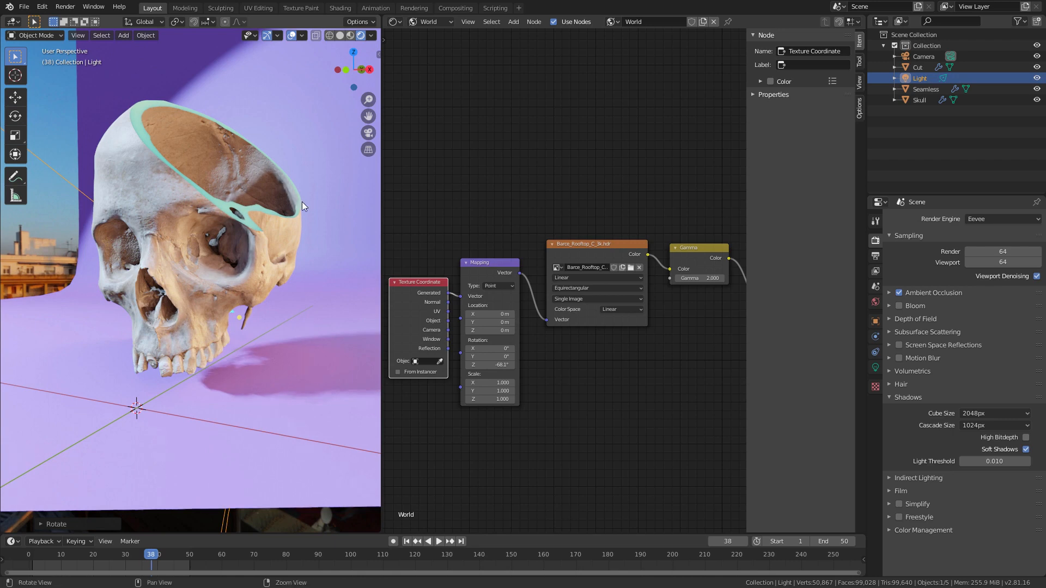
alt+right_drag(302, 202, 236, 260)
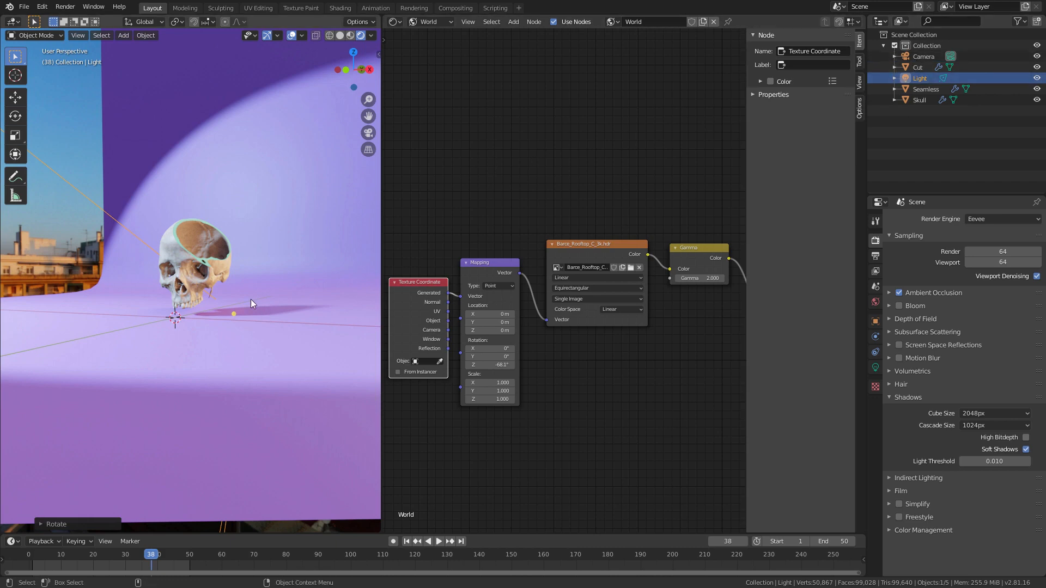
Step: Look through the camera, enable Lock Camera to View, and frame the skull in front of the backdrop
key(KP_0)
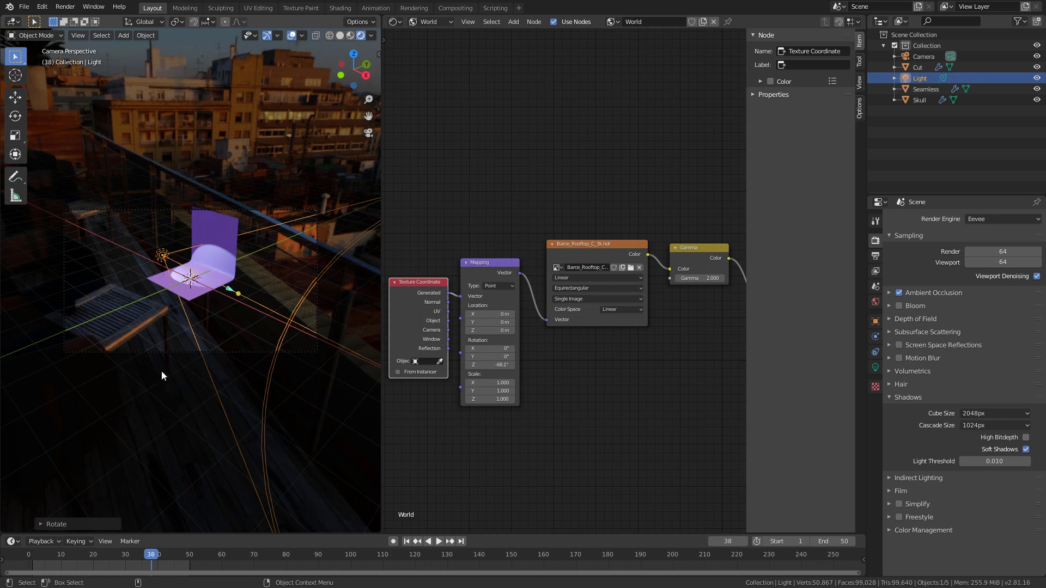
middle_drag(161, 370, 172, 290)
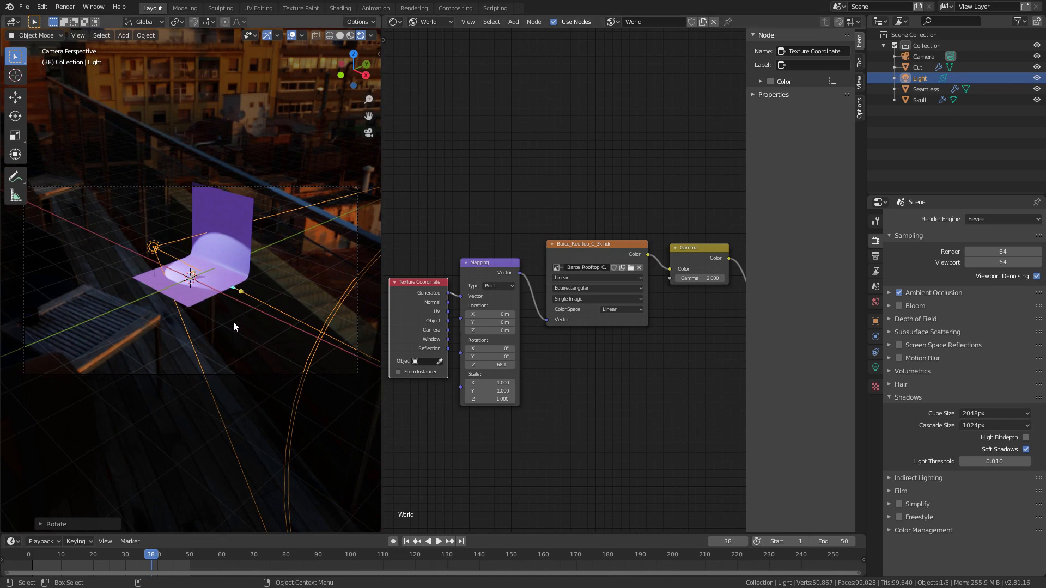
key(n)
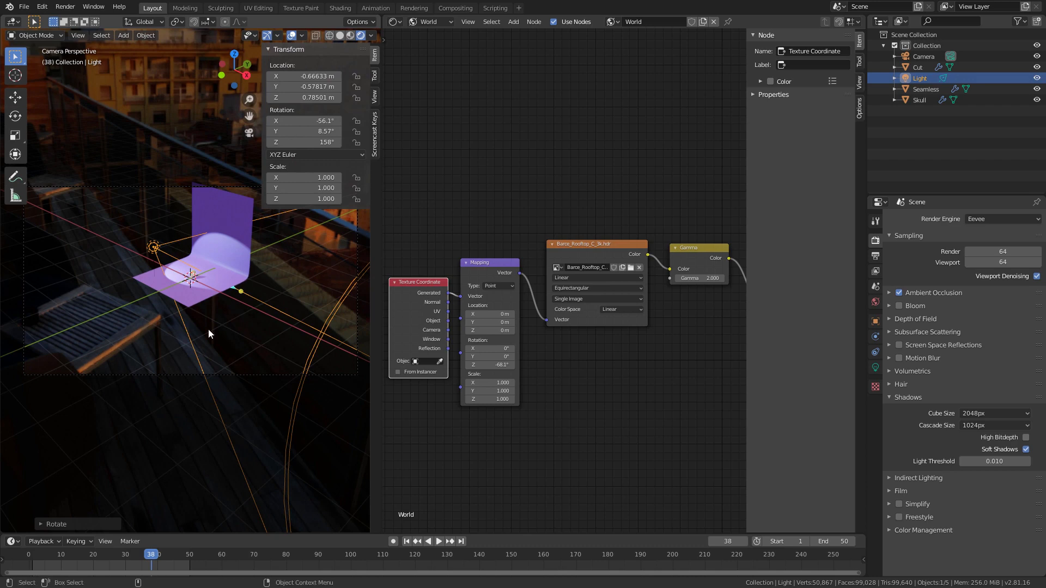
click(374, 96)
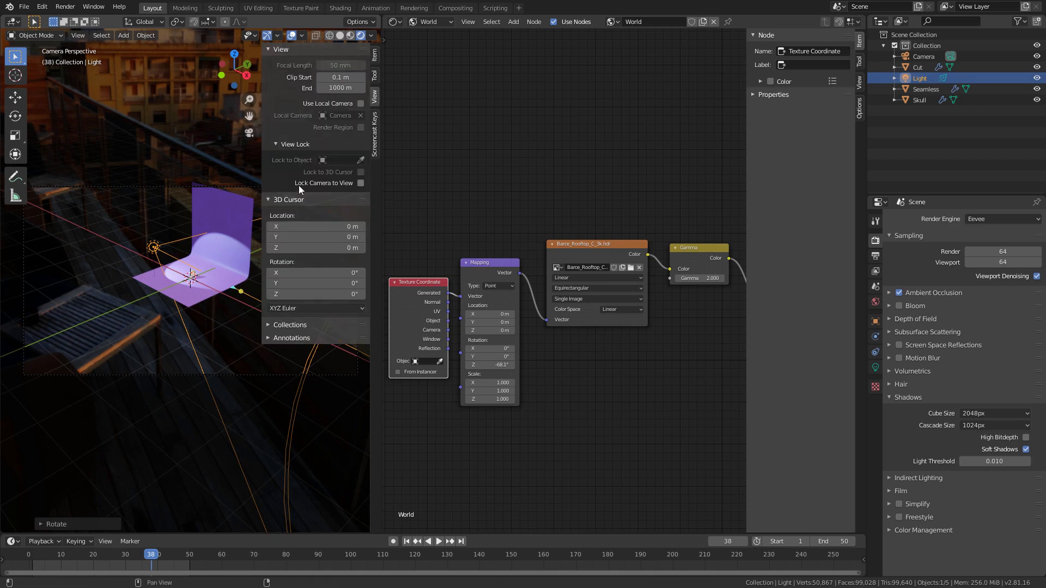
click(361, 183)
middle_drag(150, 329, 218, 357)
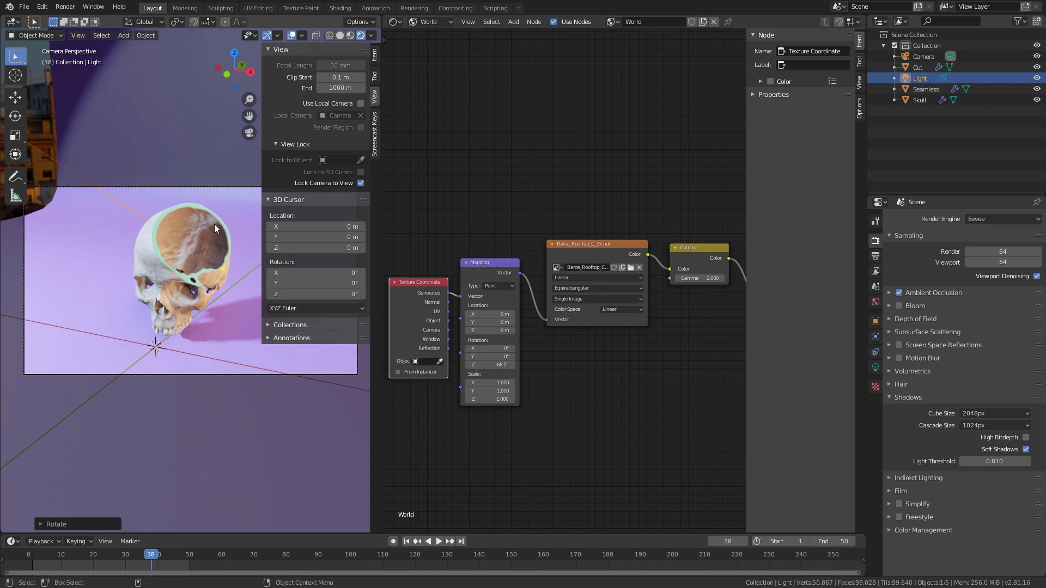
Step: Set the output Resolution Y to 1920 px for a square render
click(875, 271)
click(874, 255)
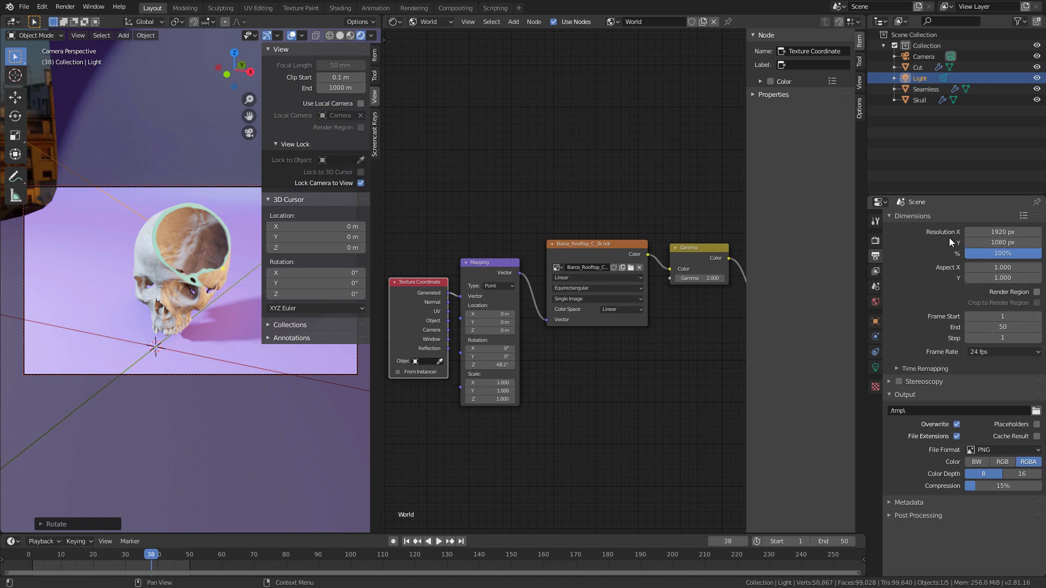
double_click(1002, 243)
text(1920)
key(Return)
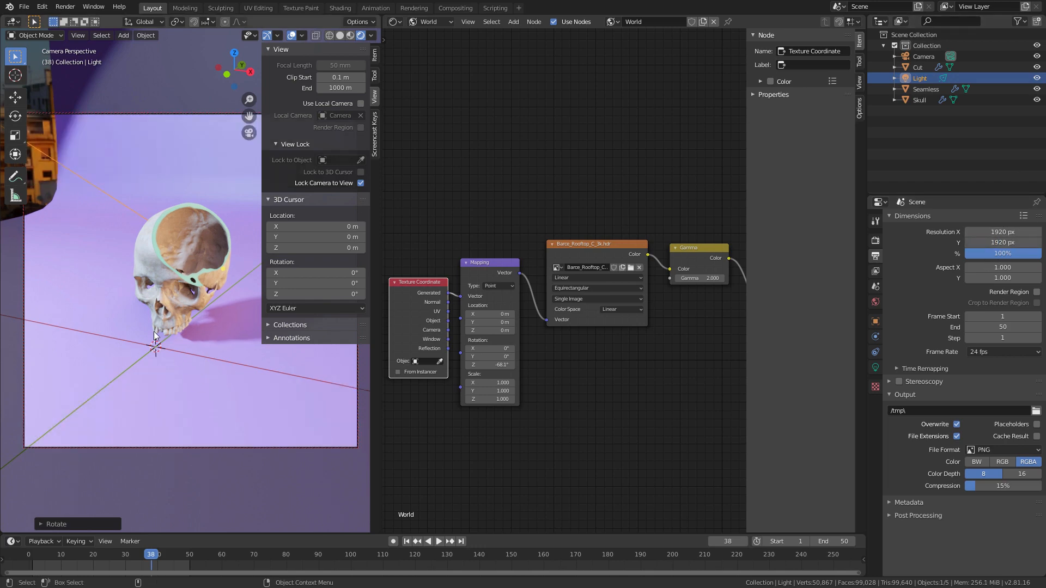
Step: Reframe the locked camera closer so the skull fills most of the square frame
alt+right_drag(189, 268, 216, 236)
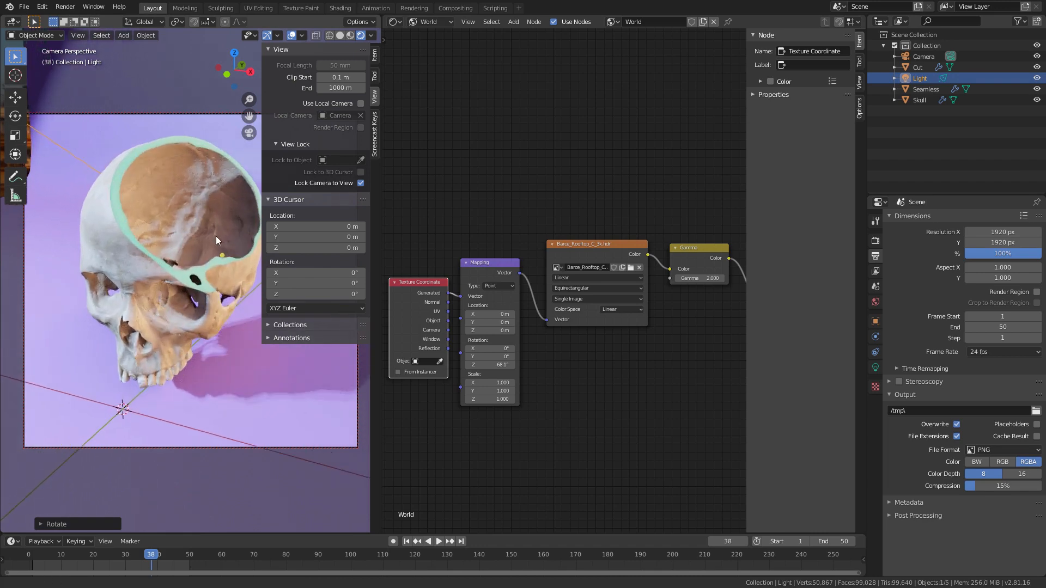
alt+drag(178, 300, 205, 286)
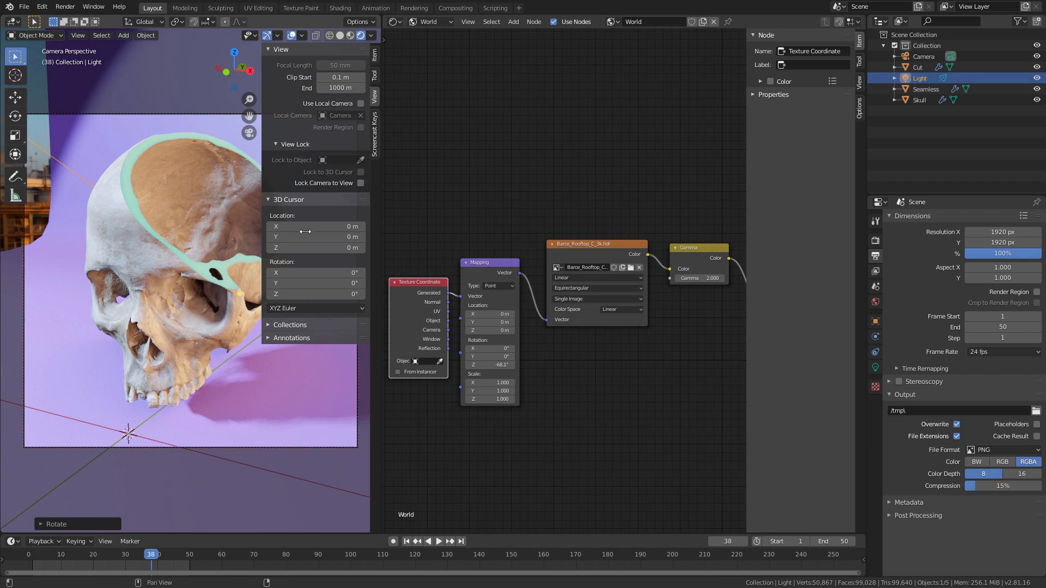
mouse_move(180, 270)
alt+right_down()
mouse_move(165, 284)
mouse_move(178, 275)
alt+right_up()
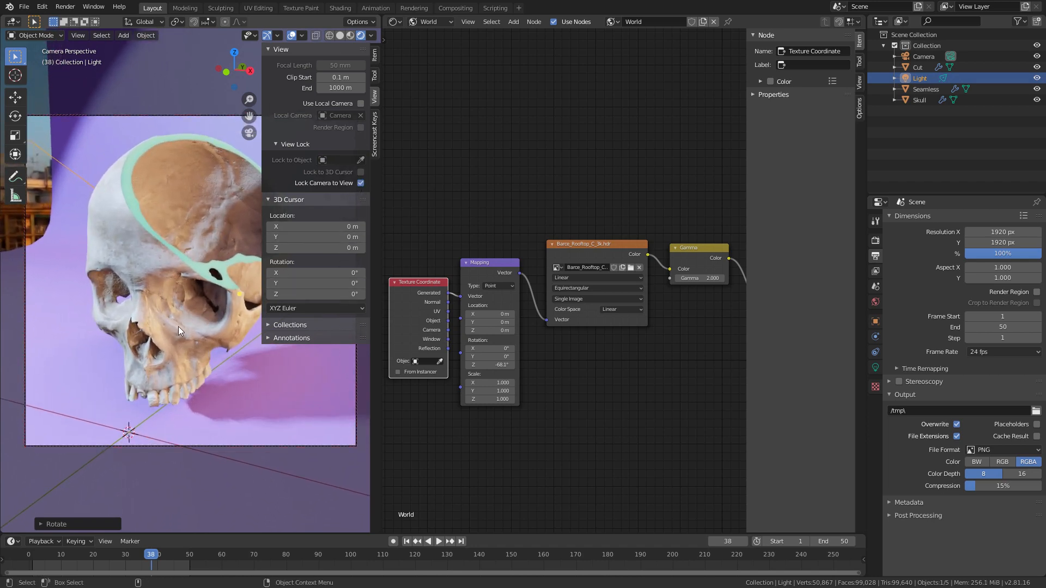
Step: Leave the camera view and move the spotlight sideways toward the skull's front, checking the lighting through the camera
key(KP_0)
alt+drag(146, 344, 174, 297)
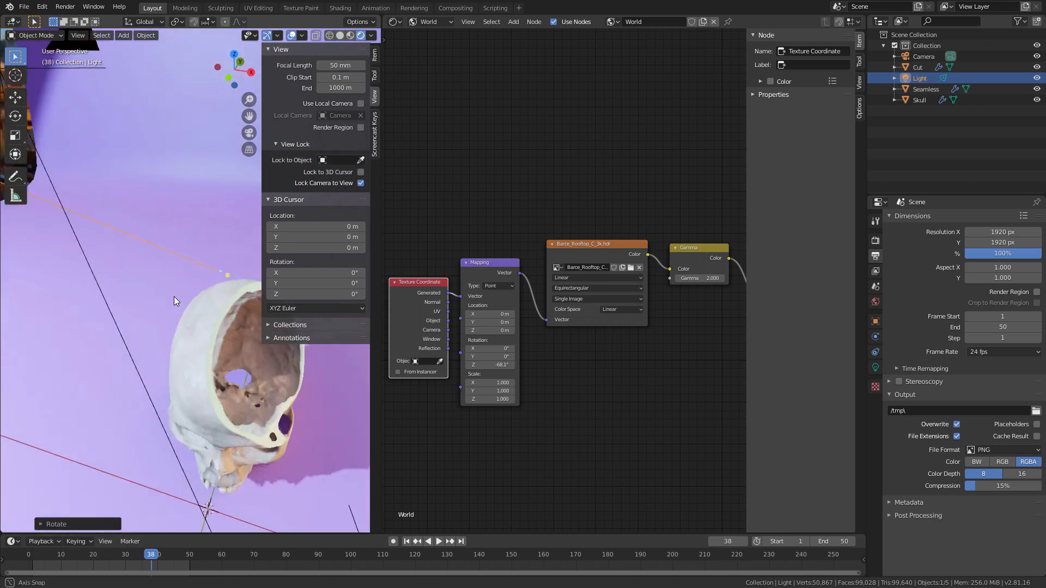
alt+right_drag(175, 296, 141, 313)
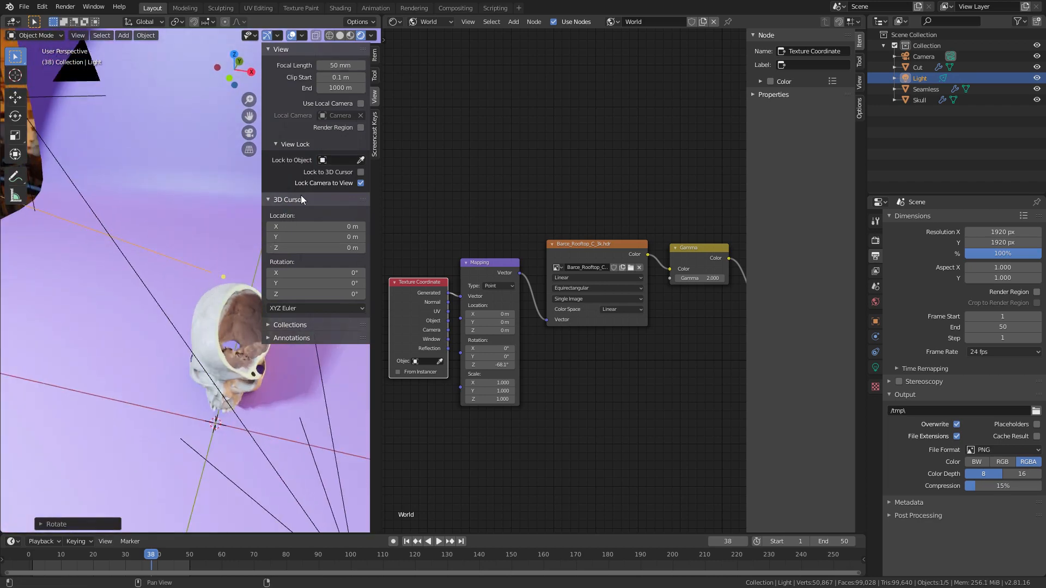
key(n)
alt+drag(305, 182, 149, 347)
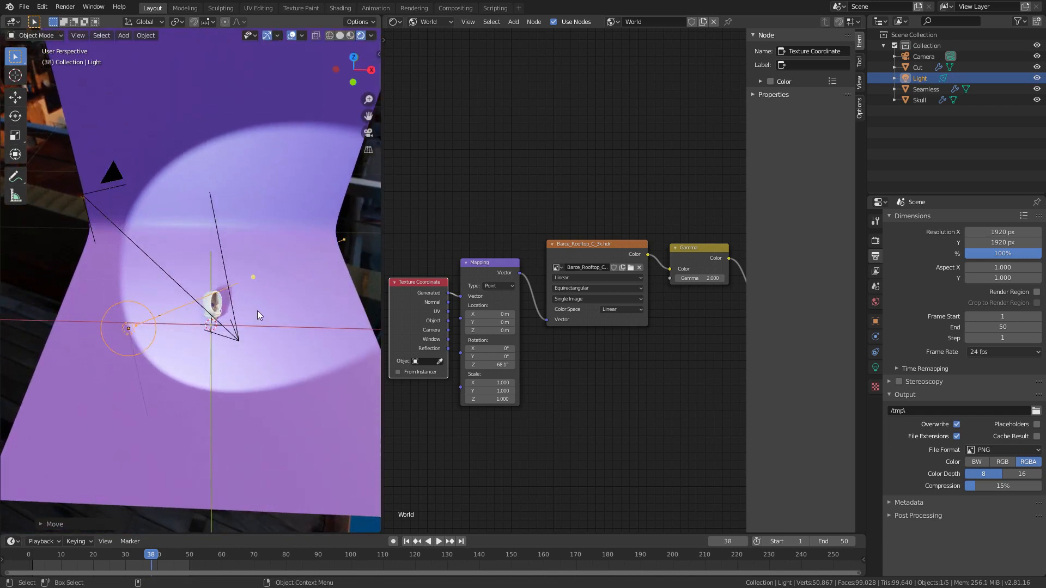
key(KP_0)
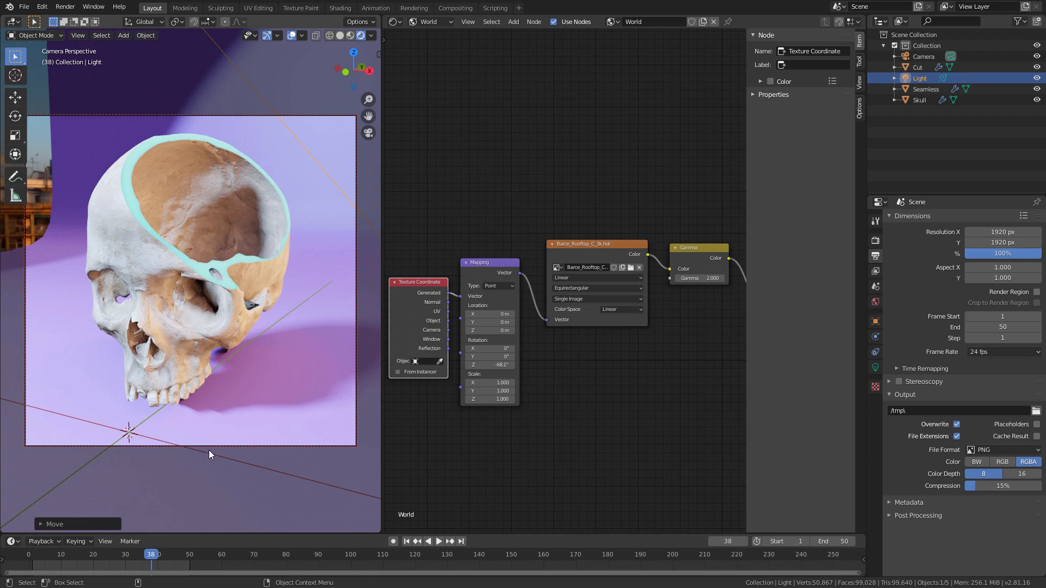
key(KP_0)
key(g)
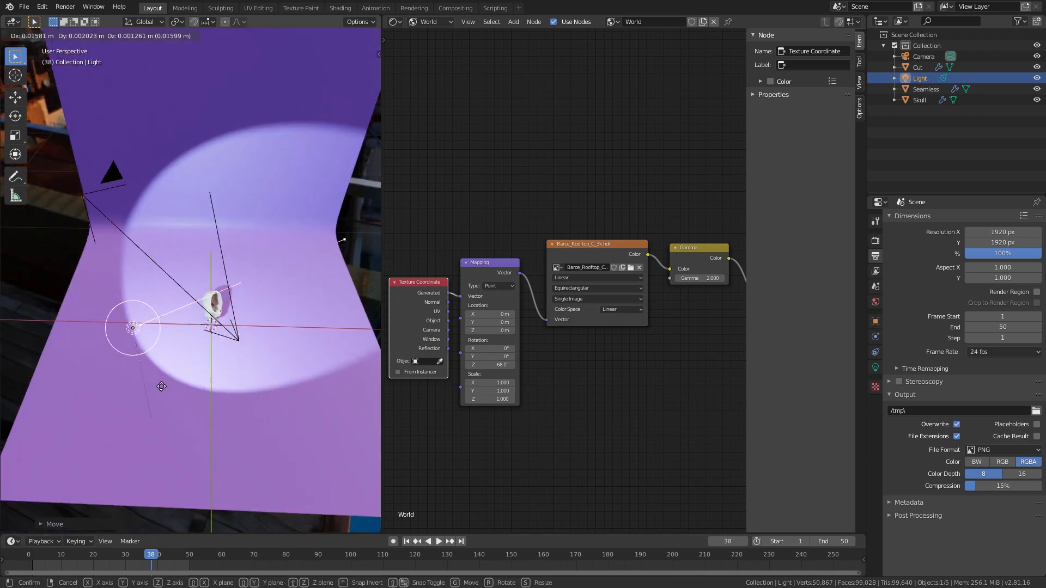
click(223, 385)
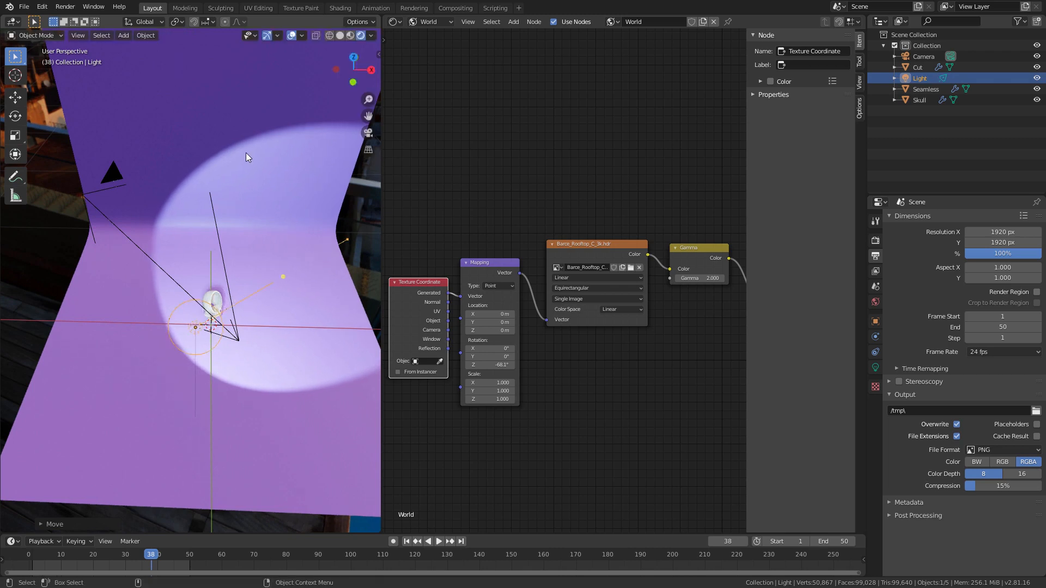
Step: Move the Seamless backdrop along the negative X axis so it fills the background of the camera frame
click(166, 424)
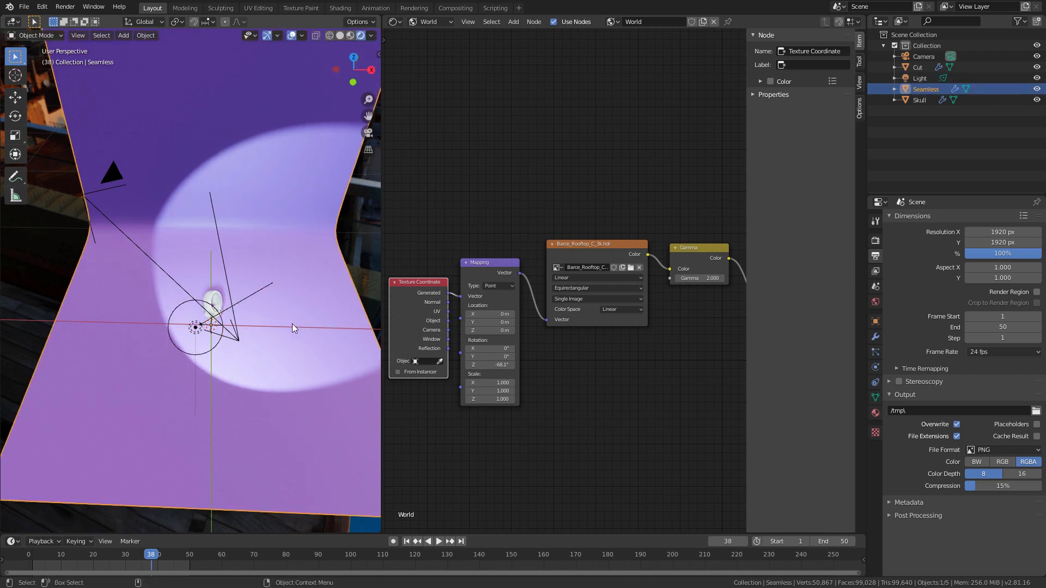
key(g)
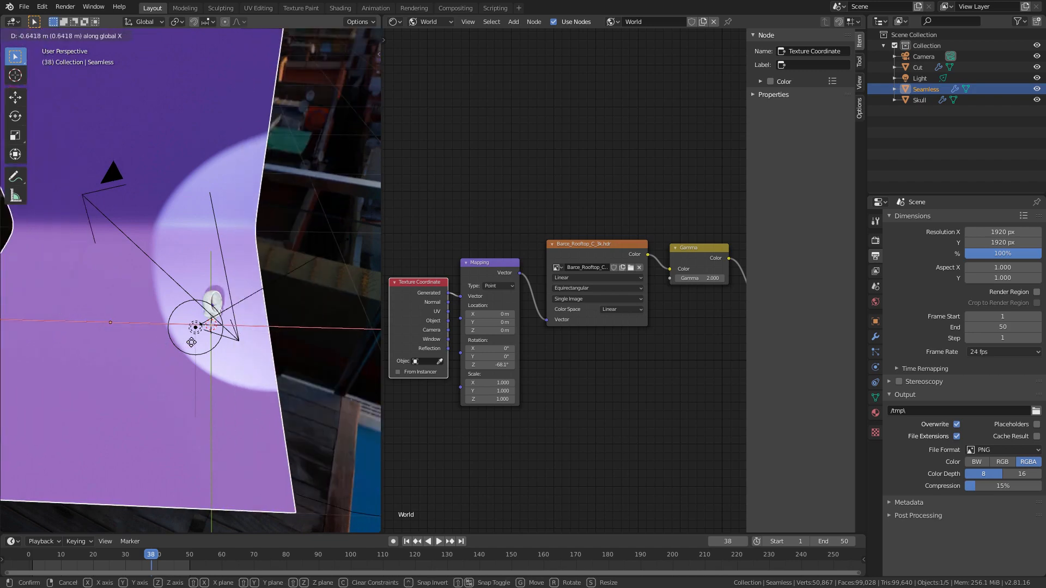
click(290, 316)
key(KP_0)
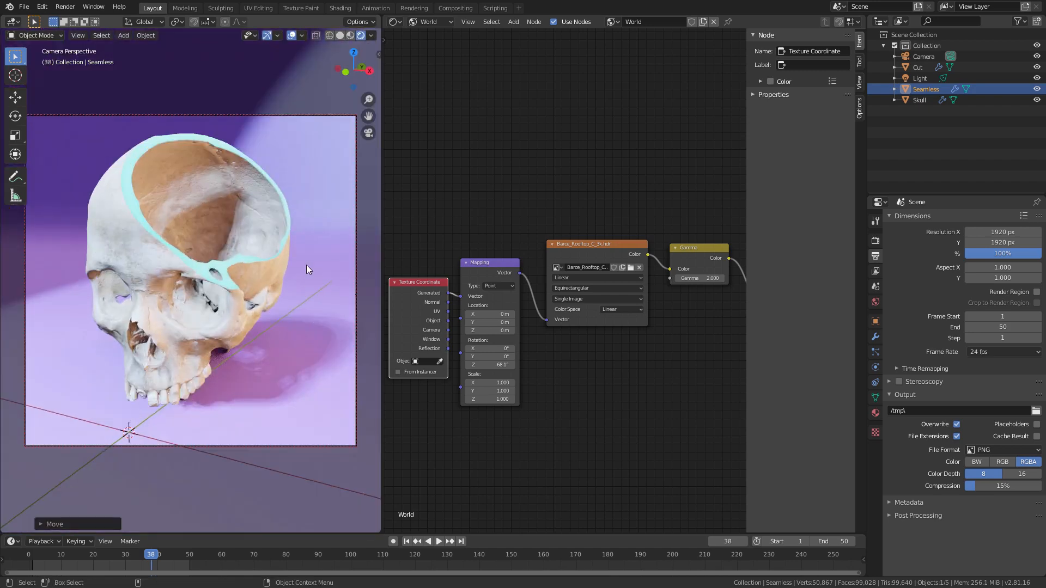
Step: Adjust the camera framing slightly, select the skull, and scrub and play the cut animation to check the shot
middle_drag(195, 319, 207, 352)
click(188, 329)
drag(151, 555, 126, 554)
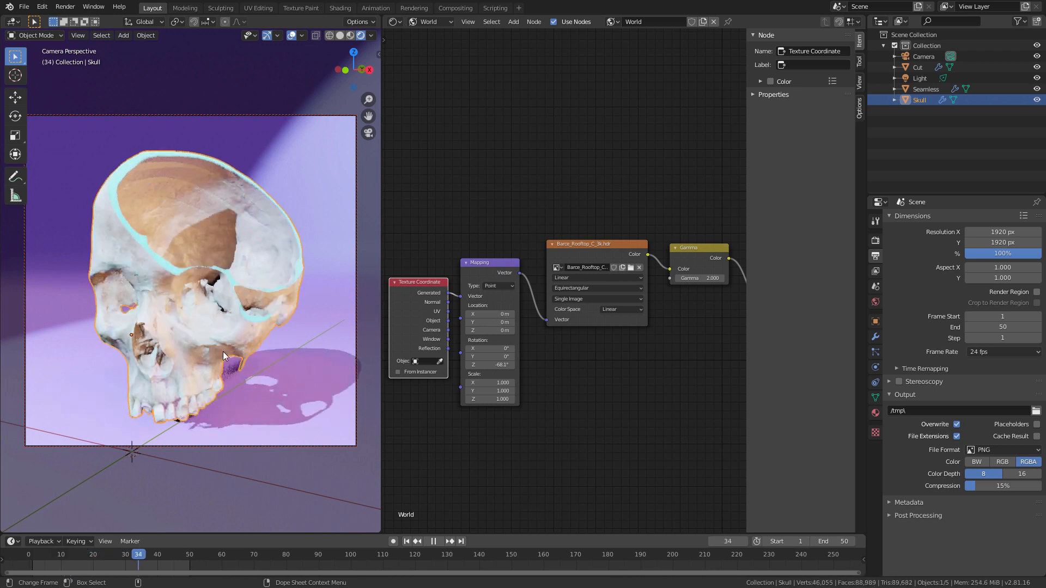
key(space)
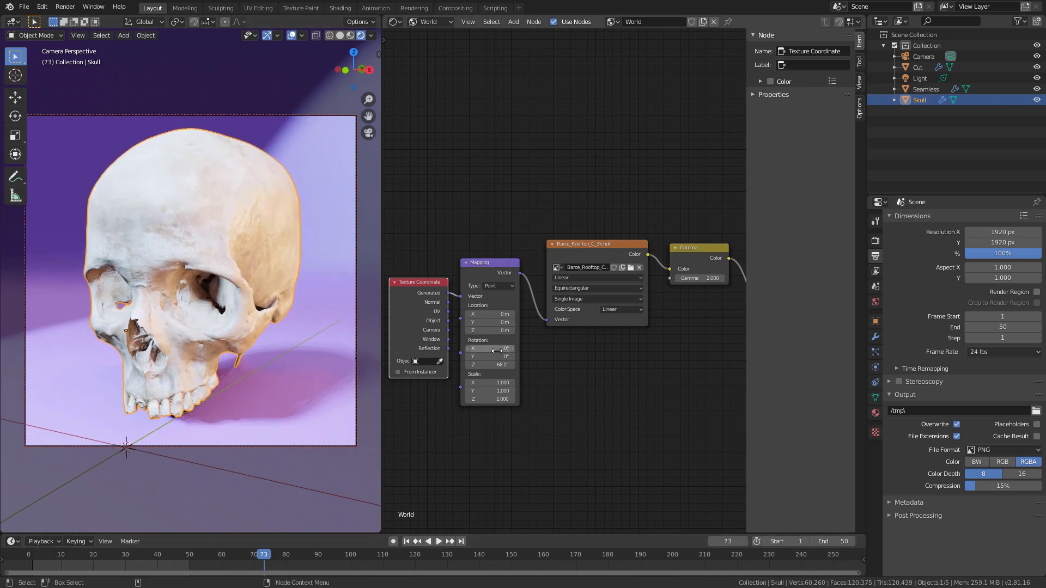
click(73, 554)
key(space)
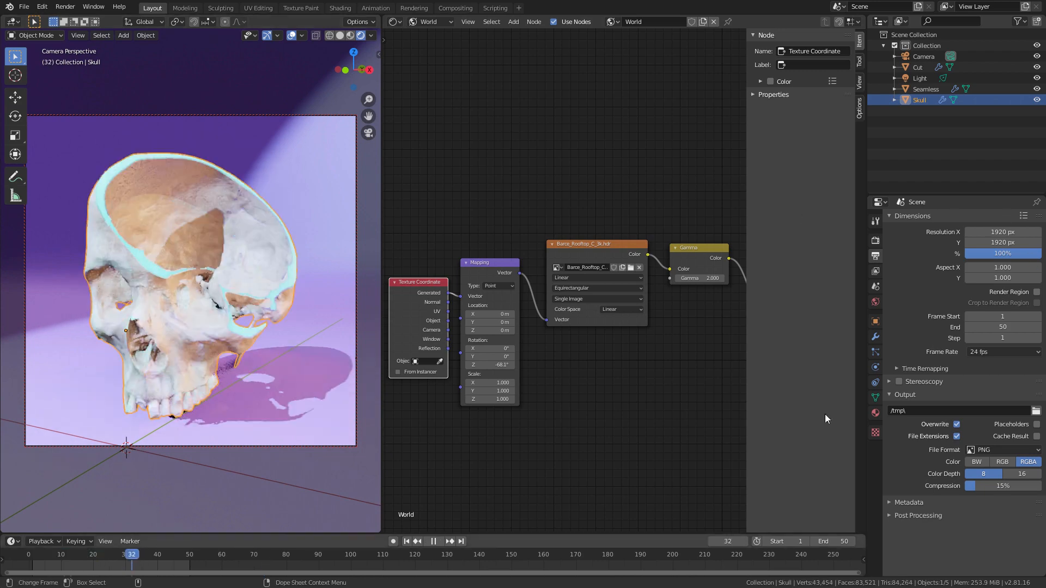
key(space)
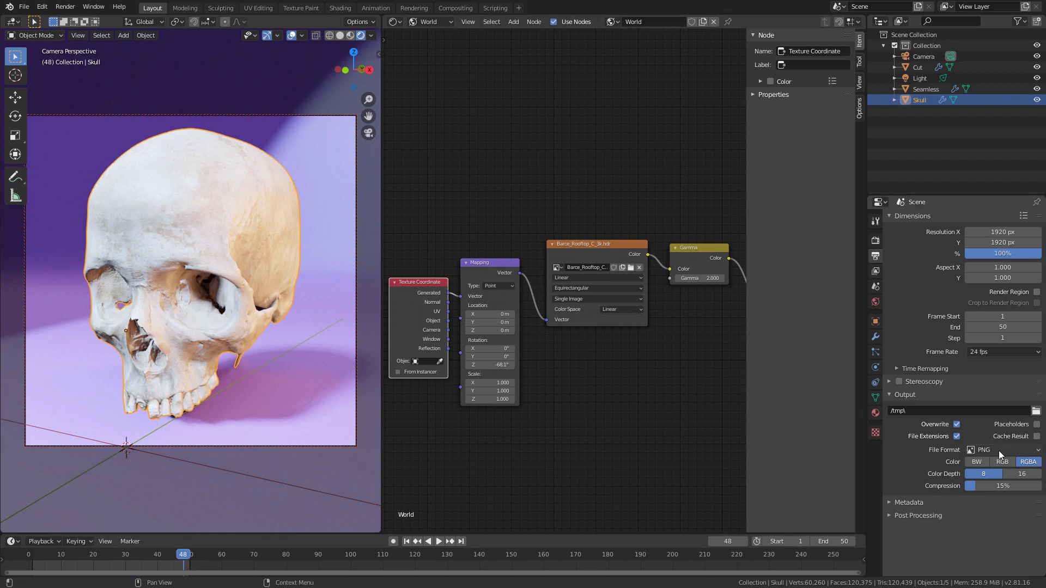
Step: Browse for the render output path and create a folder named render in the RenderingHoudiniEffectsInEevee project folder
click(1036, 411)
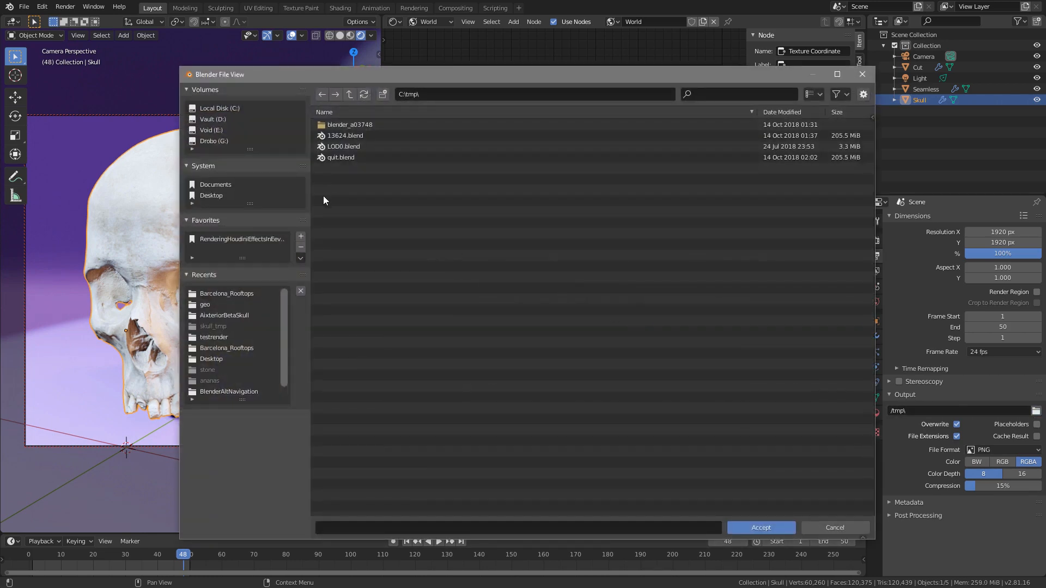
click(243, 241)
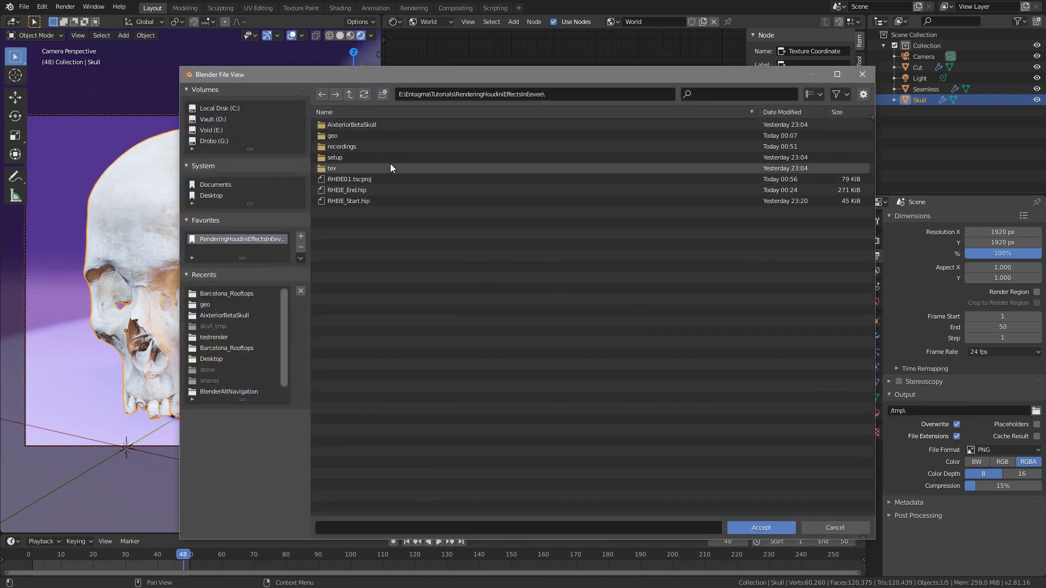
click(383, 94)
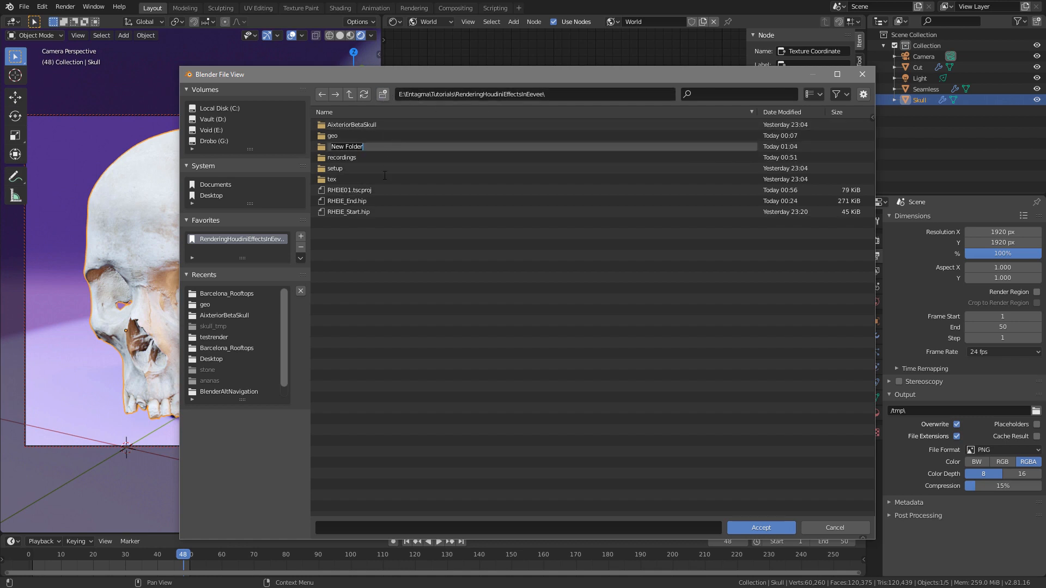
text(render)
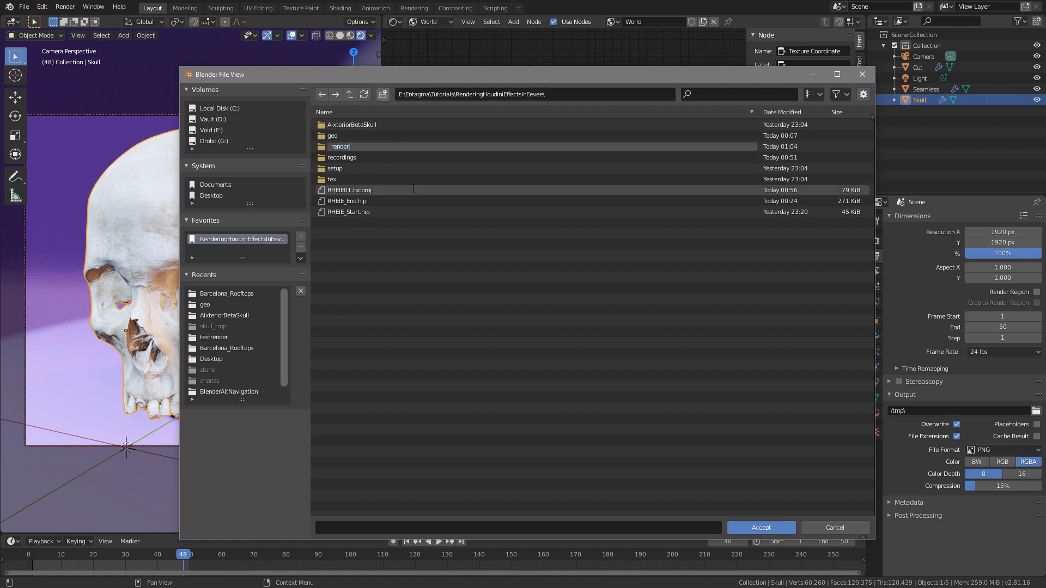
key(Return)
Step: Set the render output to the file name Skull inside the render folder
double_click(346, 159)
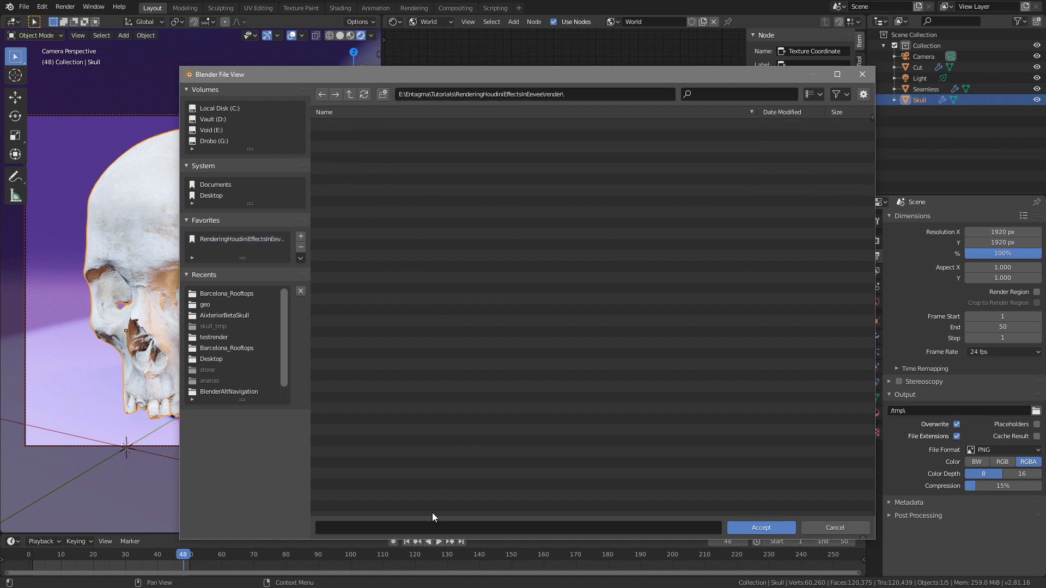
click(347, 526)
text(Skull)
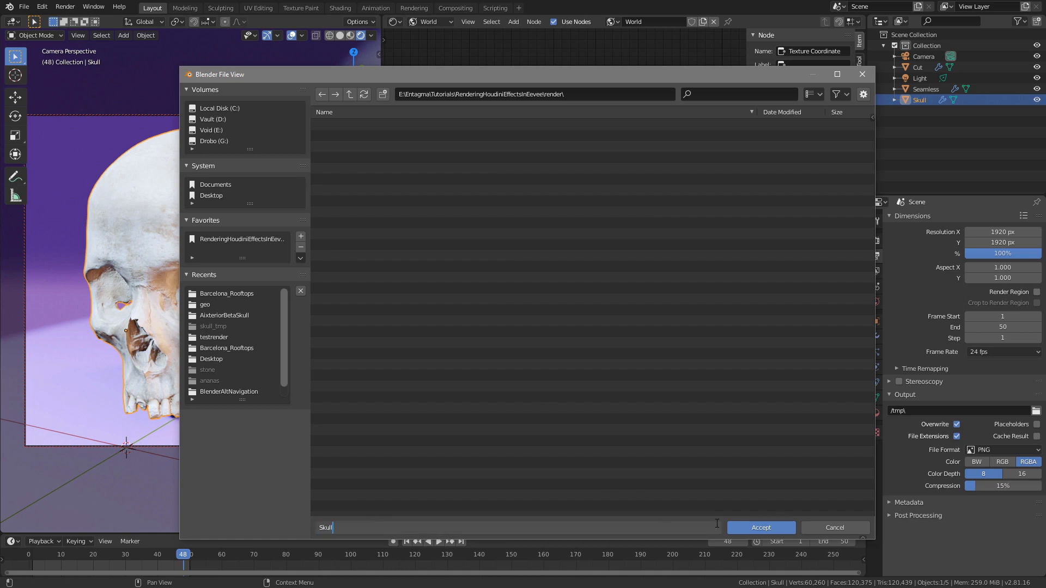
click(763, 528)
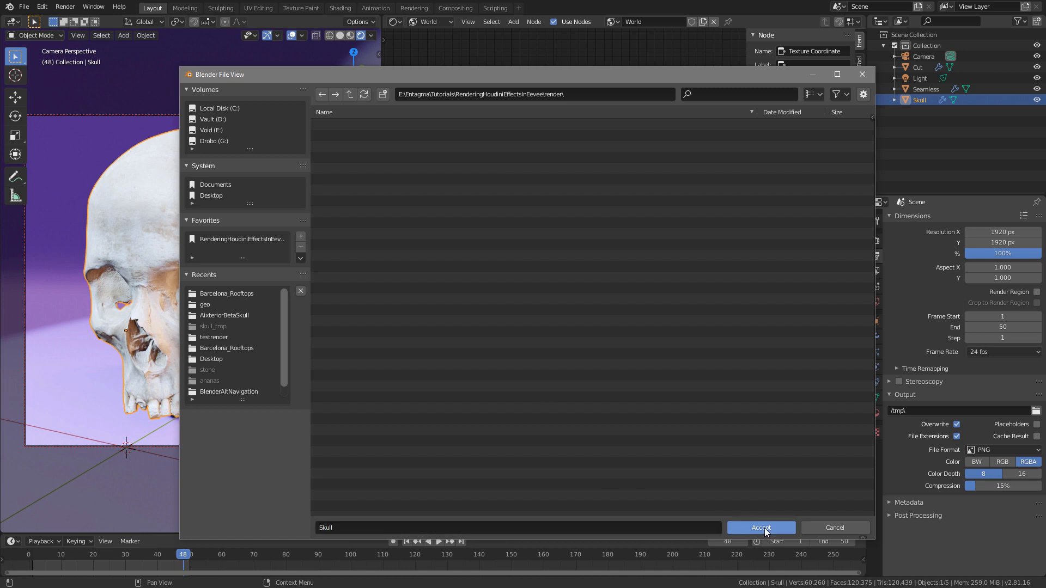
click(760, 527)
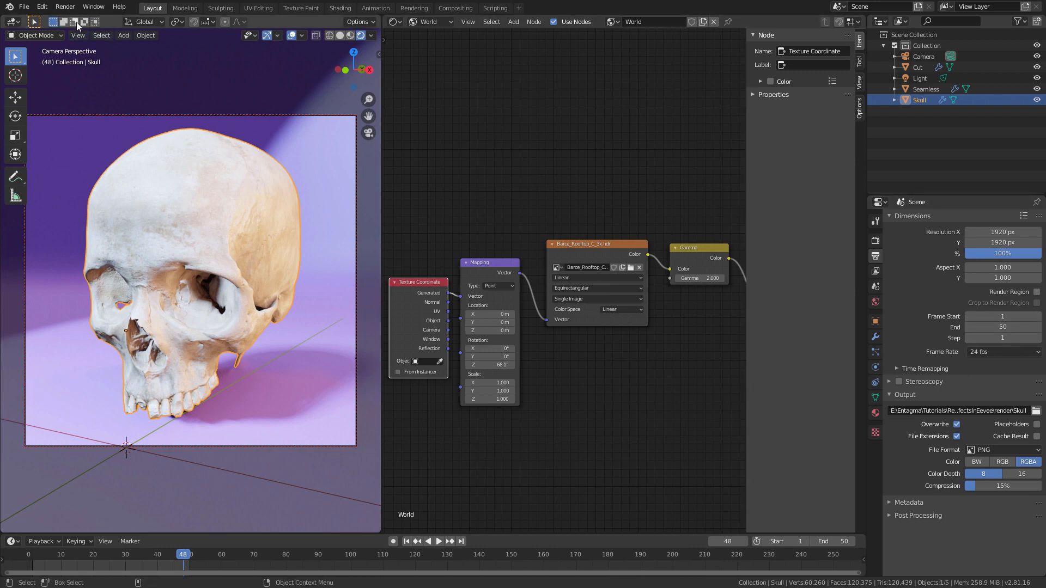
Step: Render the full animation, repositioning the render window and fitting the whole frame inside it
click(65, 7)
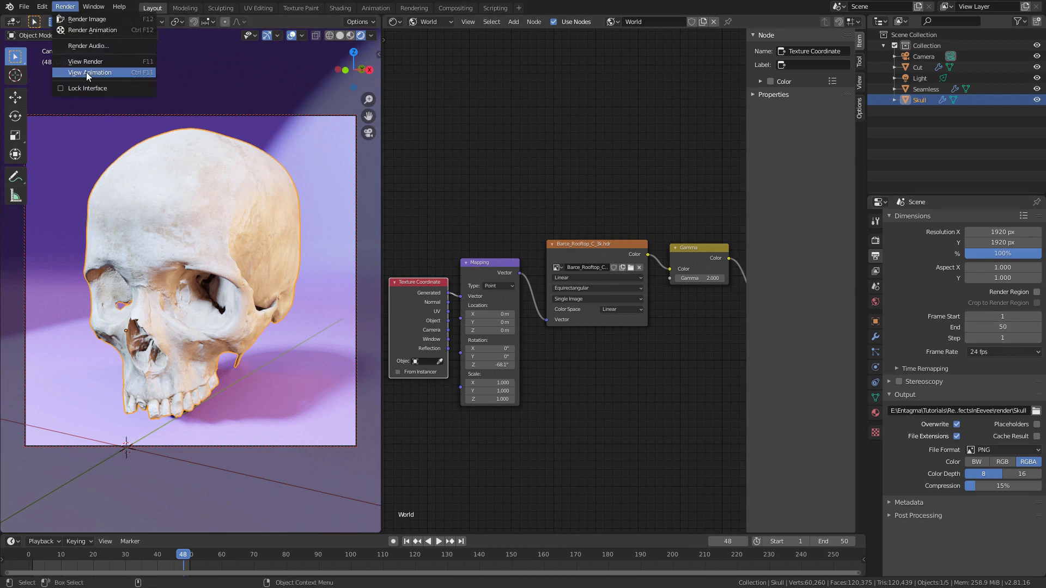
click(101, 31)
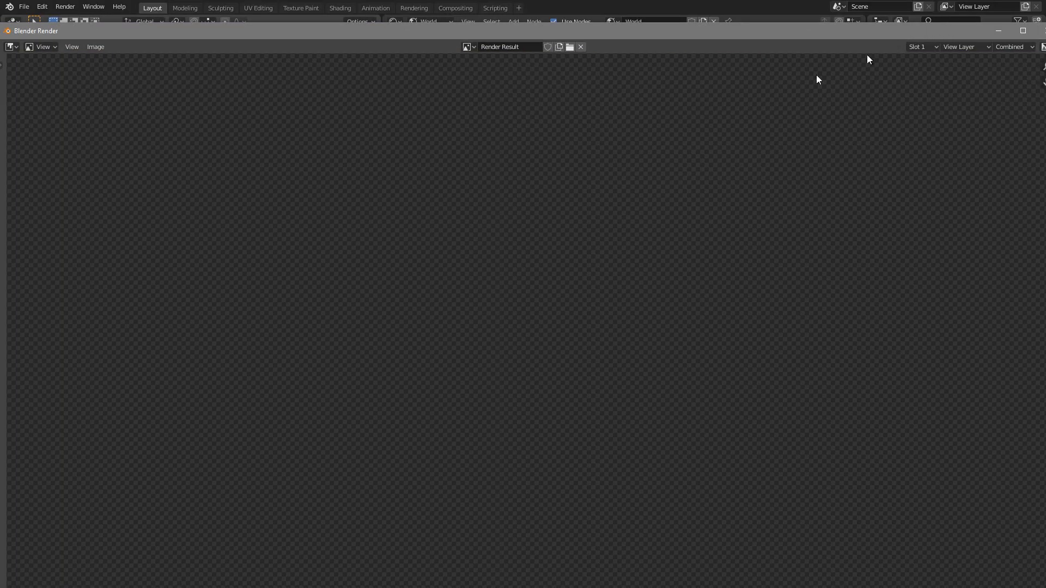
drag(25, 29, 498, 425)
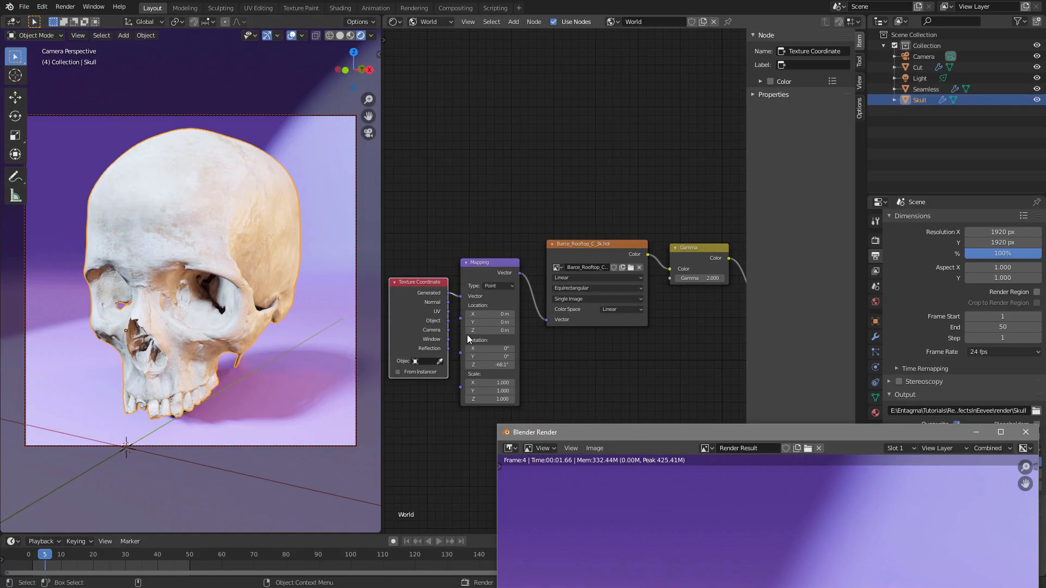
drag(378, 73, 386, 67)
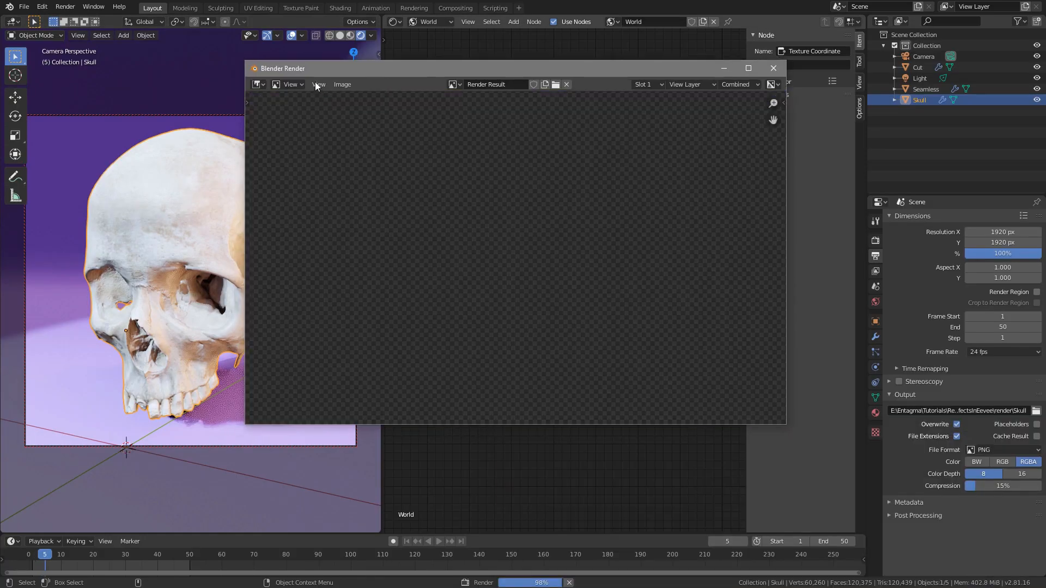
click(318, 85)
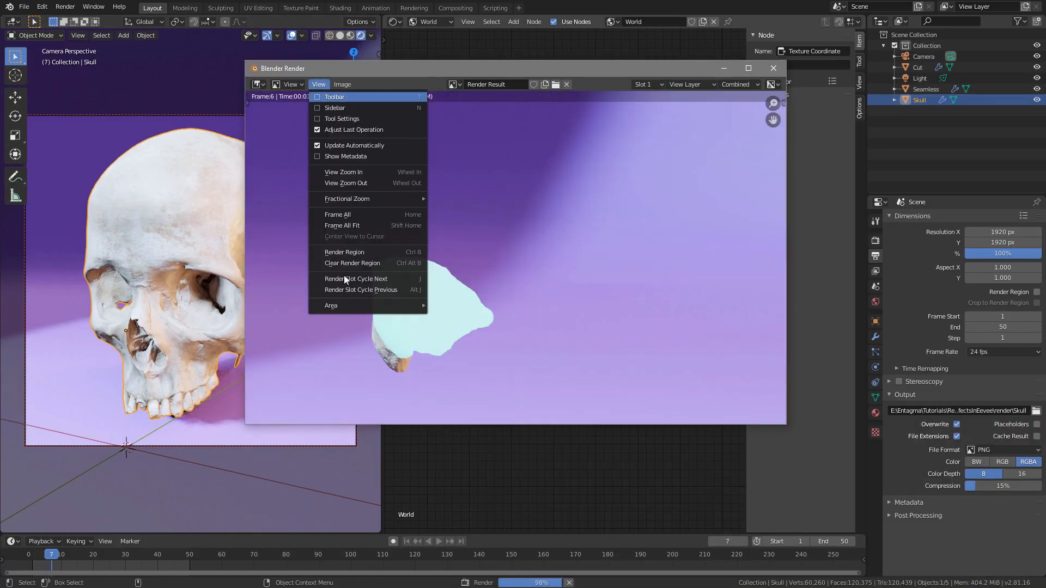
click(350, 225)
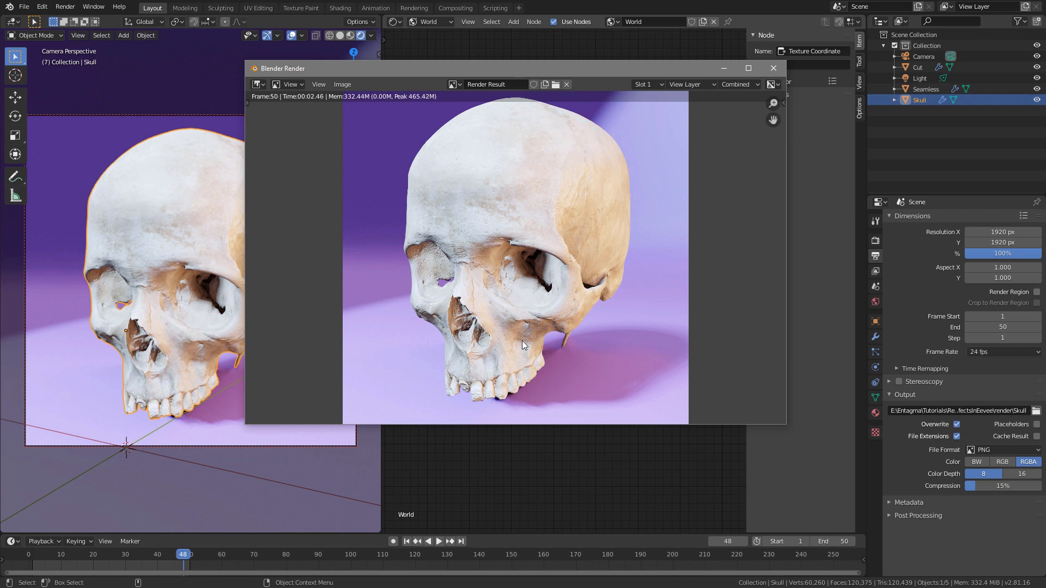
Step: Switch to File Explorer and open the project's render folder to look over the rendered PNG frames
key(alt+Tab)
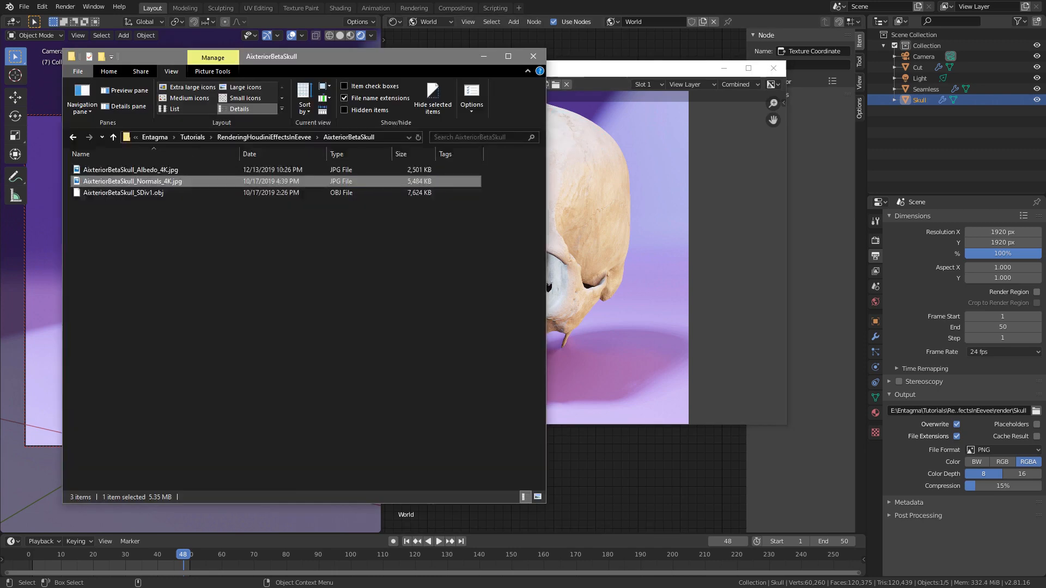
drag(520, 69, 512, 73)
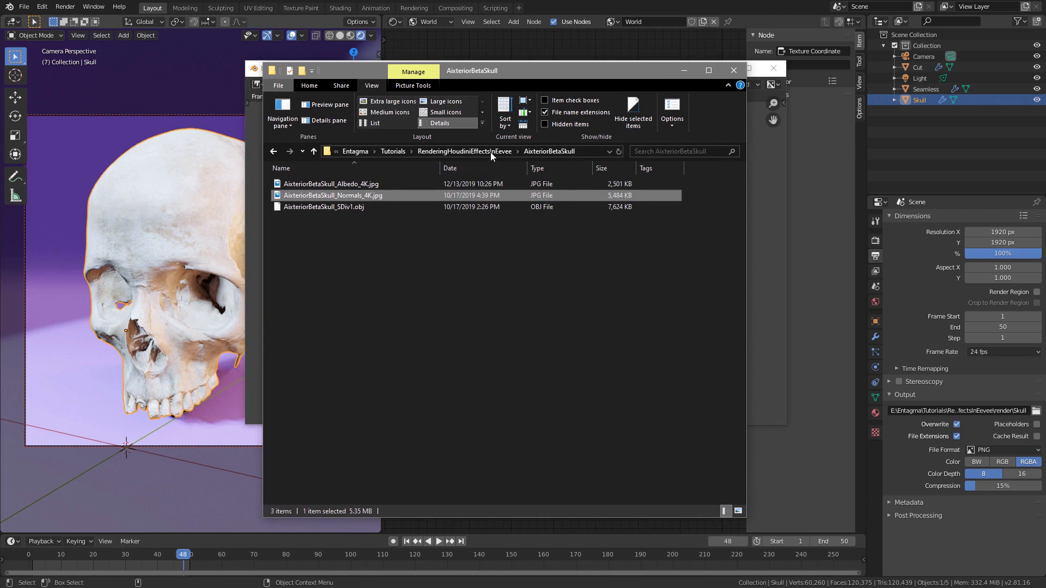
click(489, 154)
click(302, 219)
double_click(301, 219)
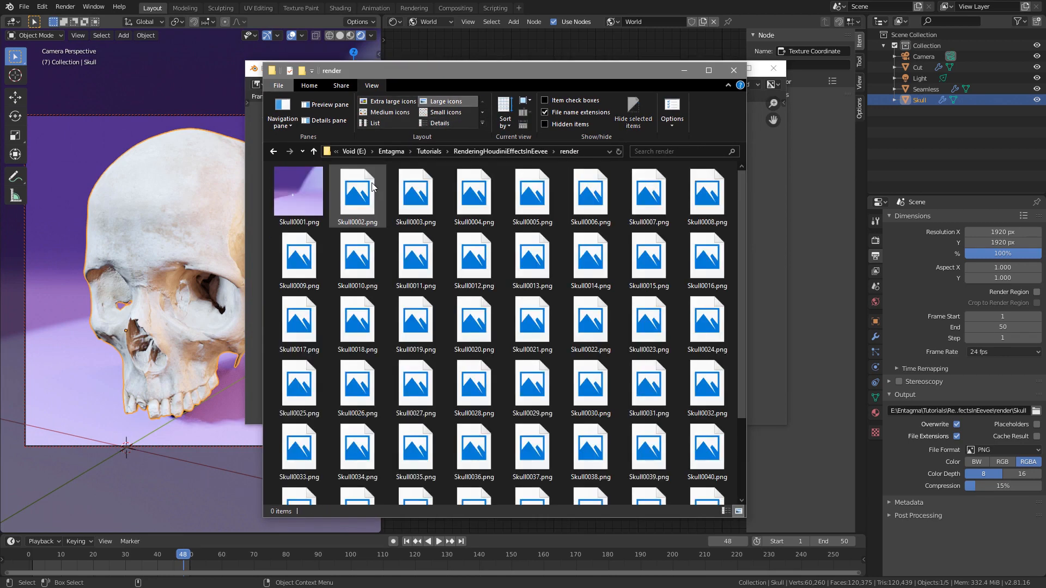
scroll(746, 267, down, 1)
drag(746, 267, 728, 181)
Step: Load the rendered Skull PNG sequence in djv_view, play it back in a smaller window, and return to Blender
drag(279, 586, 312, 118)
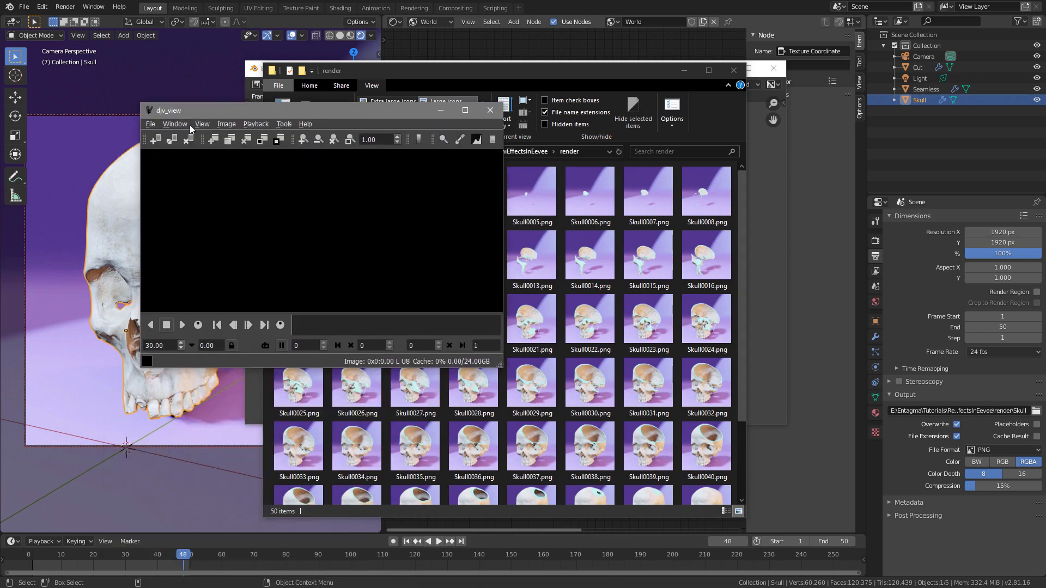
drag(393, 111, 694, 156)
drag(308, 201, 570, 238)
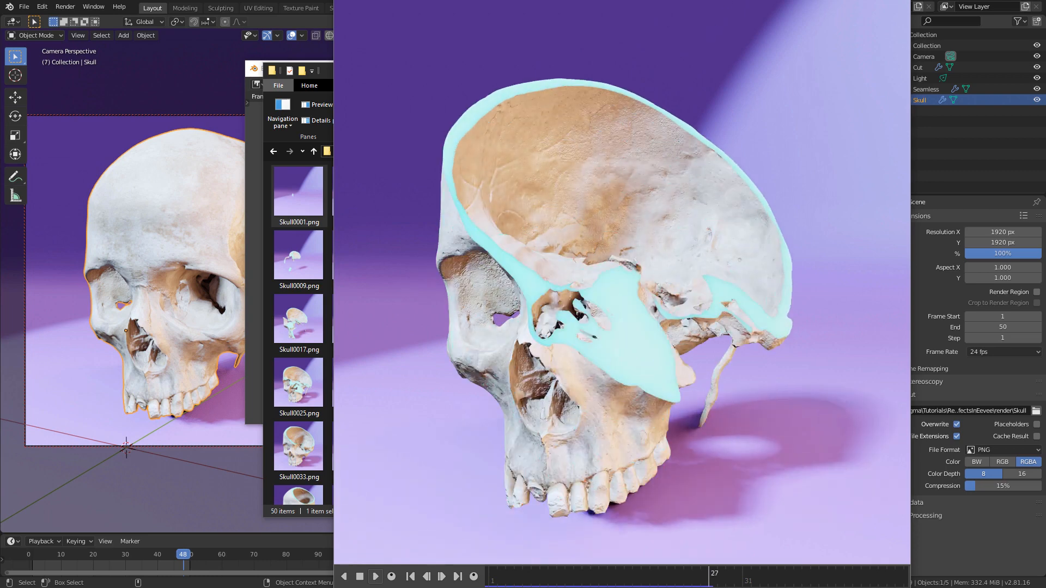
drag(335, 586, 575, 344)
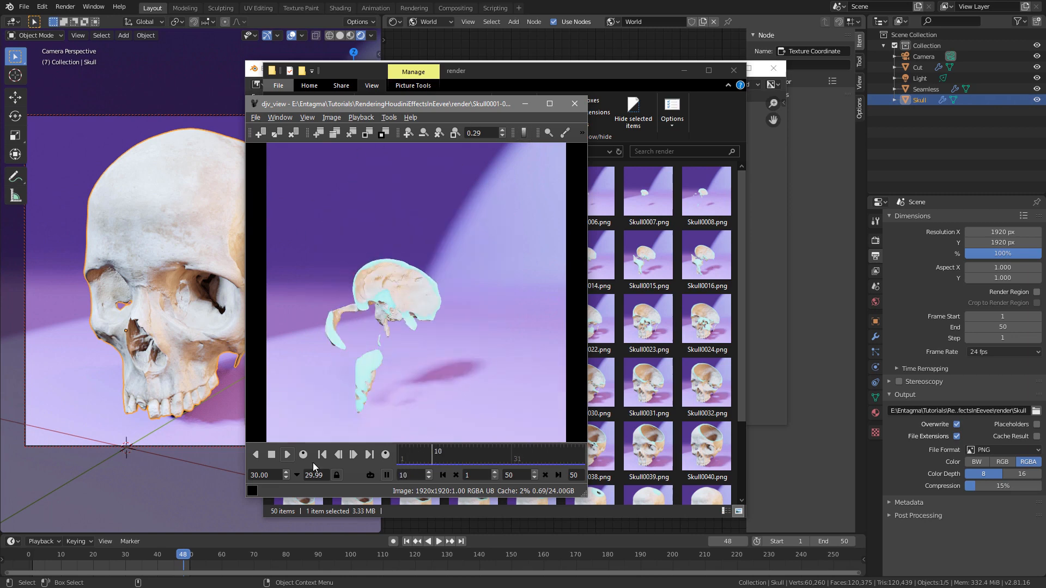
click(210, 496)
click(353, 421)
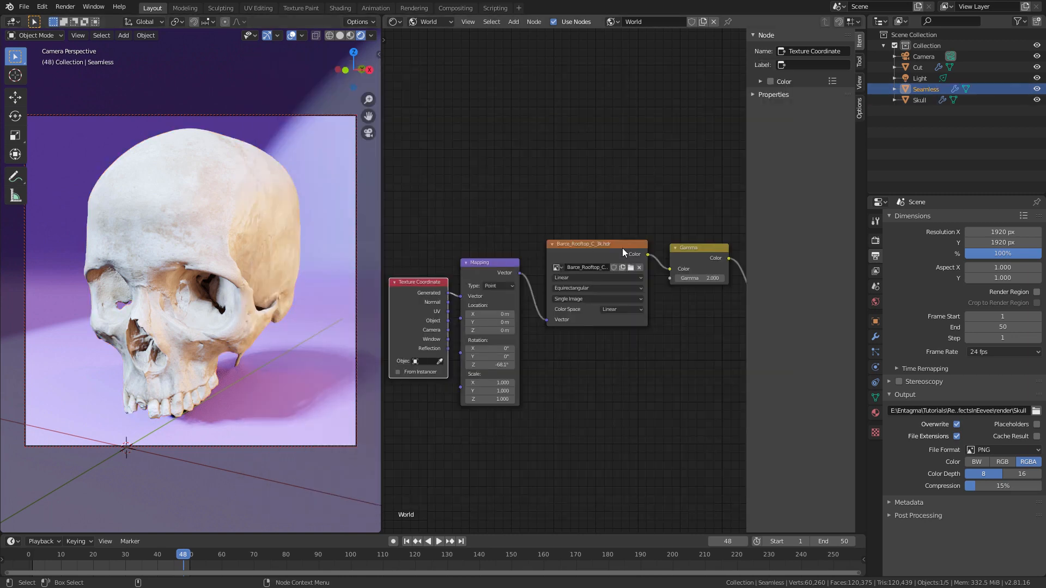
Step: Select the skull, show its ainsideb object material nodes, and set the Principled BSDF Subsurface to 0.002
click(910, 100)
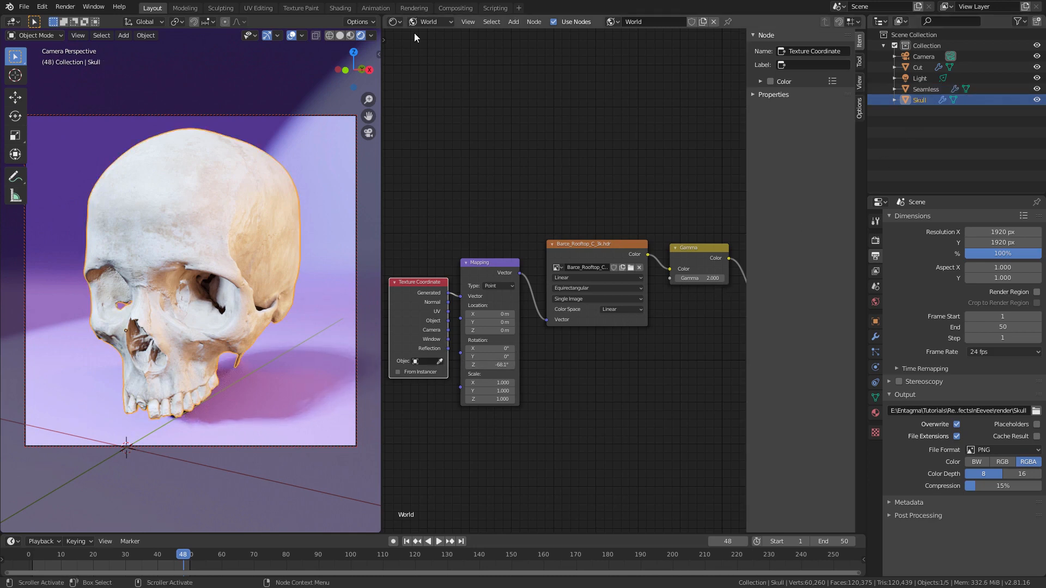
click(427, 21)
click(435, 35)
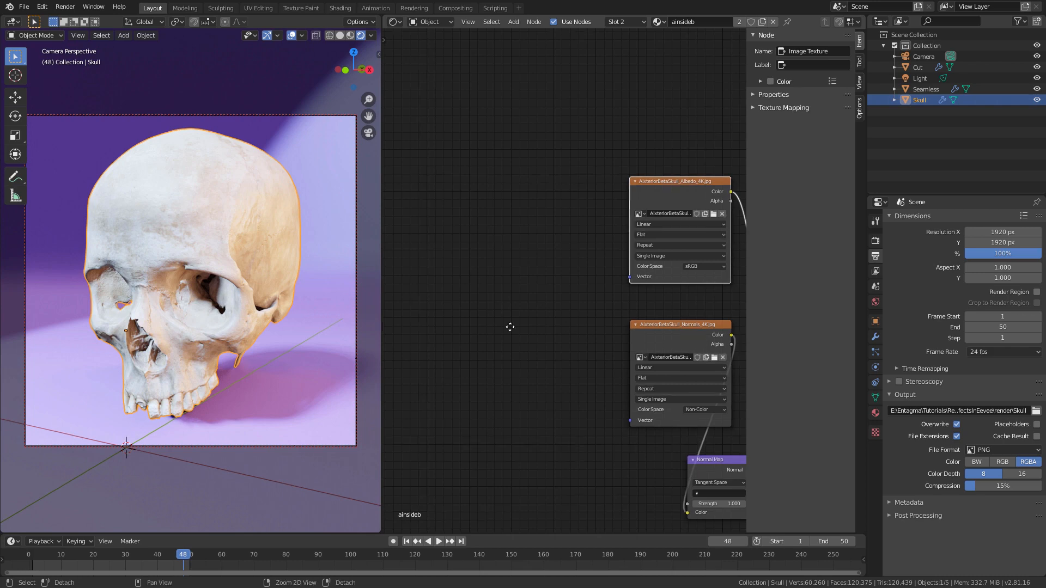
scroll(551, 331, up, 2)
middle_drag(516, 352, 303, 256)
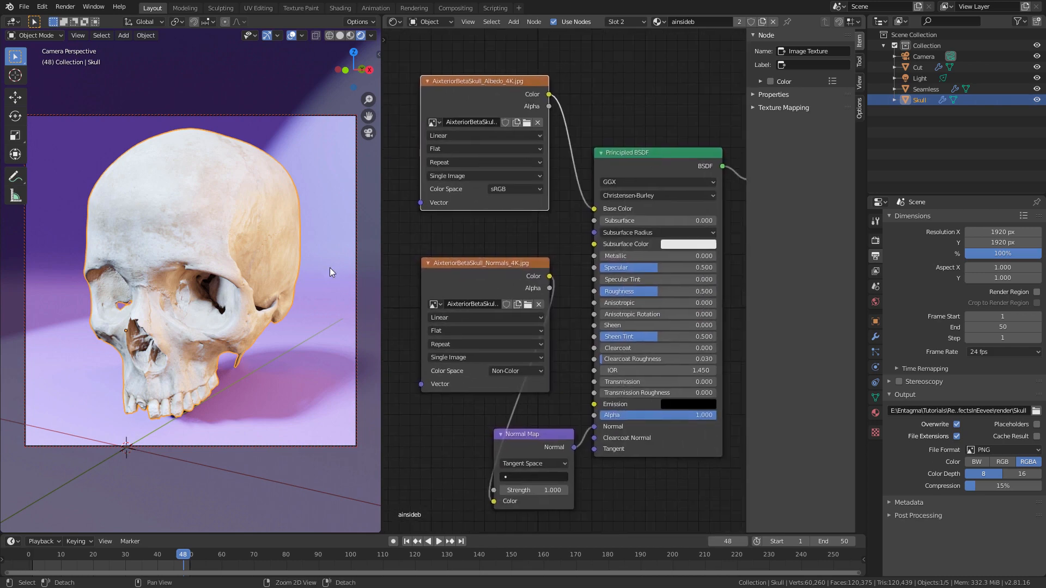
double_click(639, 221)
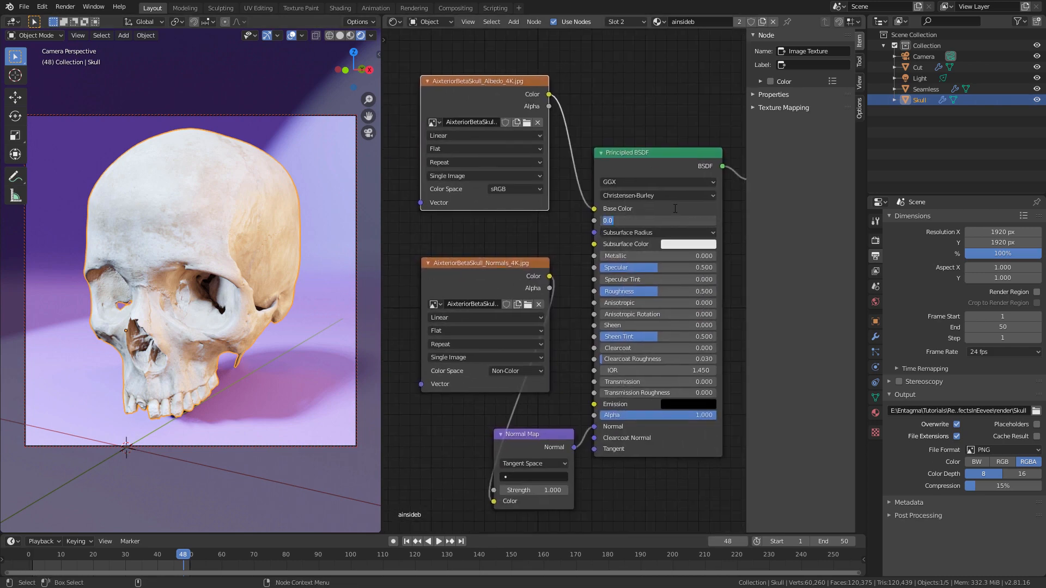
text(0.002)
key(Return)
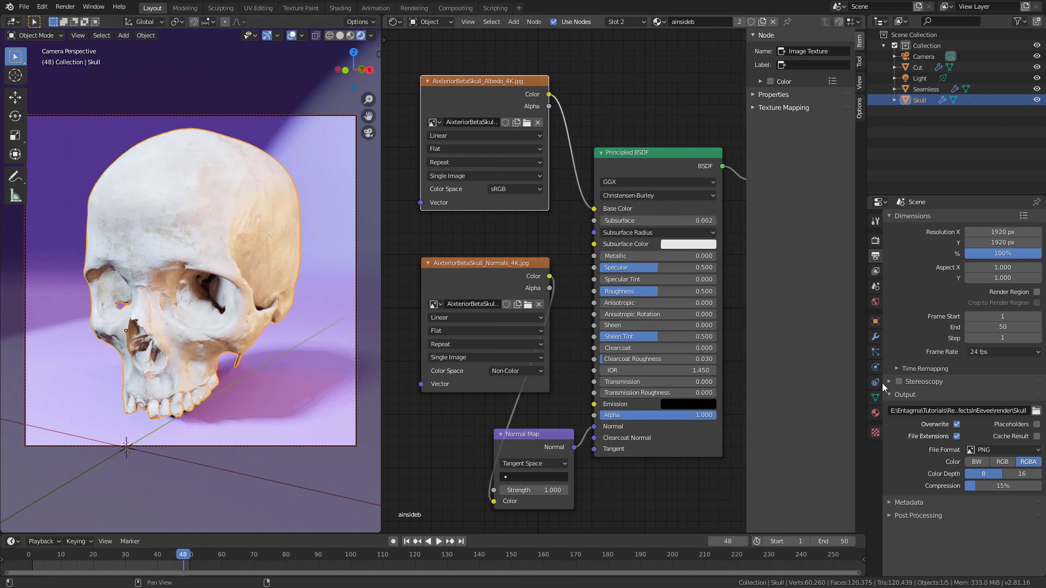
Step: Set the Color Management look to Medium High Contrast in the scene's render settings
click(875, 240)
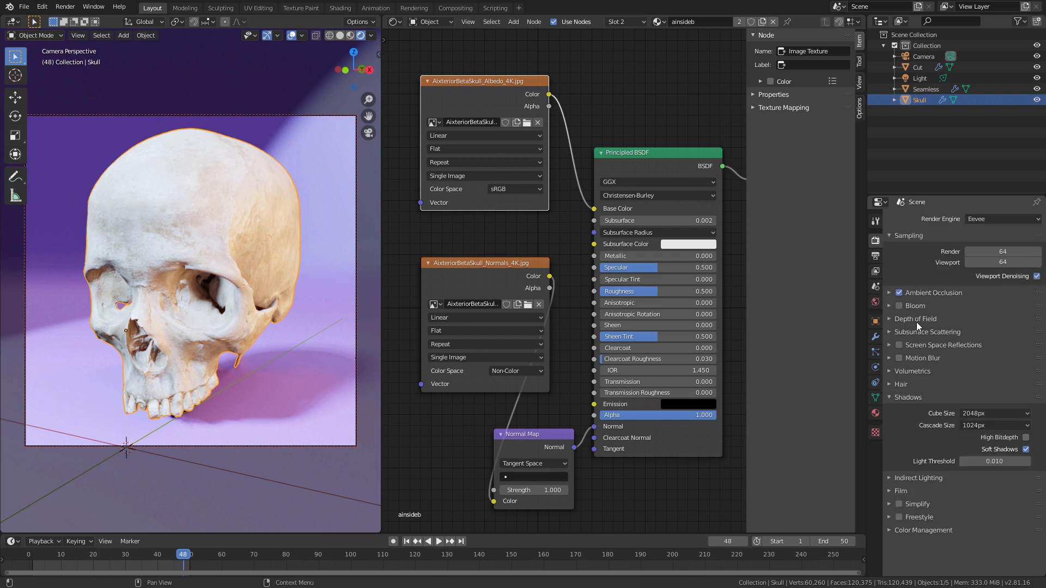
click(902, 535)
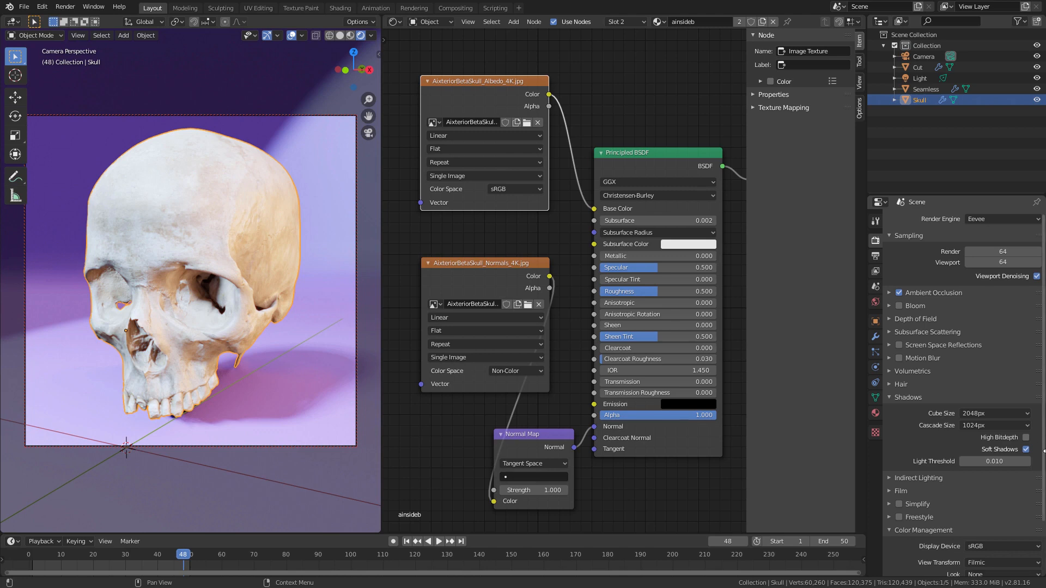
scroll(1042, 459, down, 3)
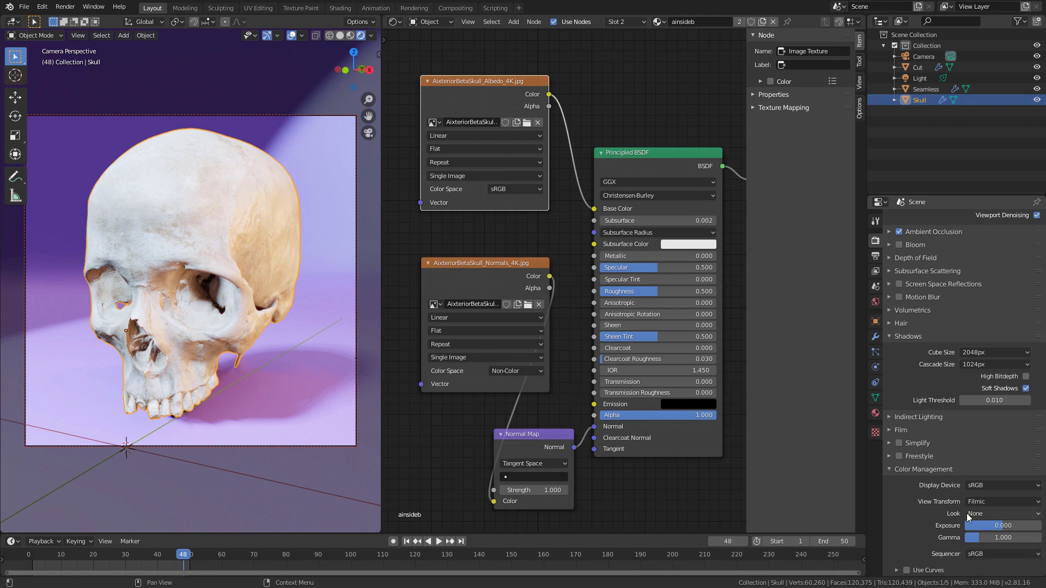
click(982, 514)
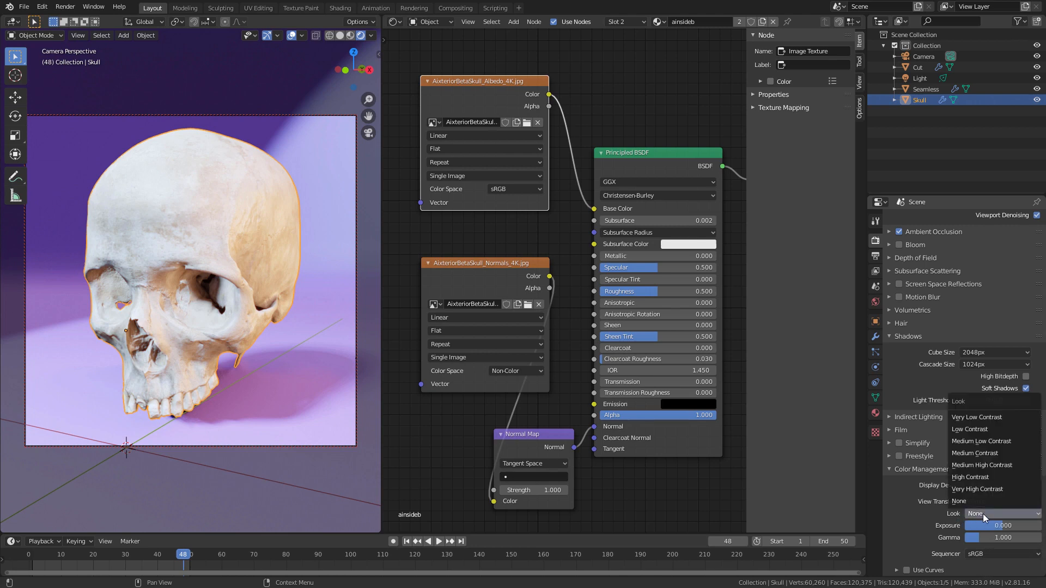
click(993, 465)
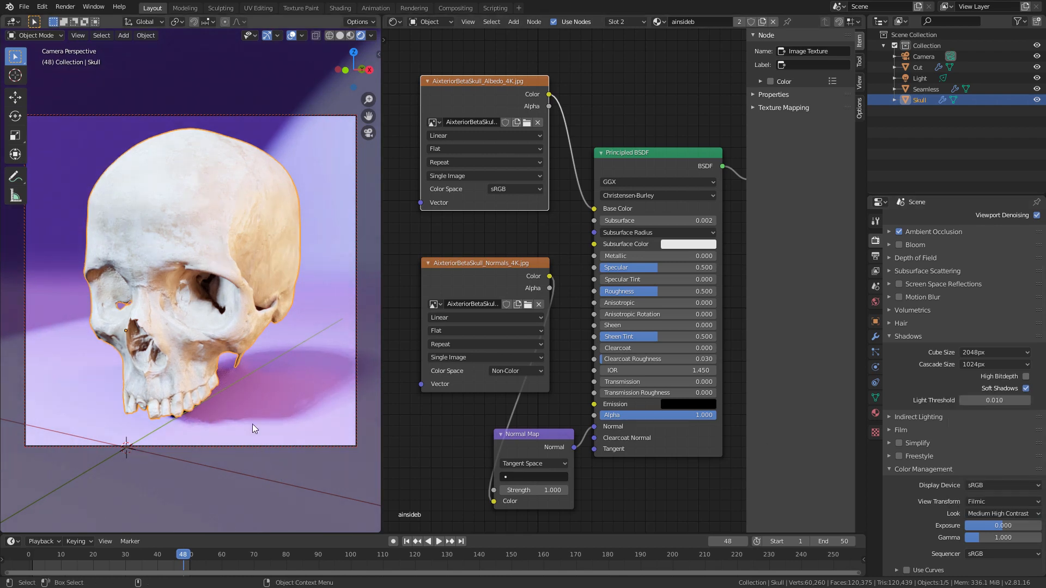
Step: Leave the camera view and move the spotlight about 0.3 m, lowering it and shifting it toward negative X
key(KP_0)
ctrl+middle_drag(239, 257, 182, 293)
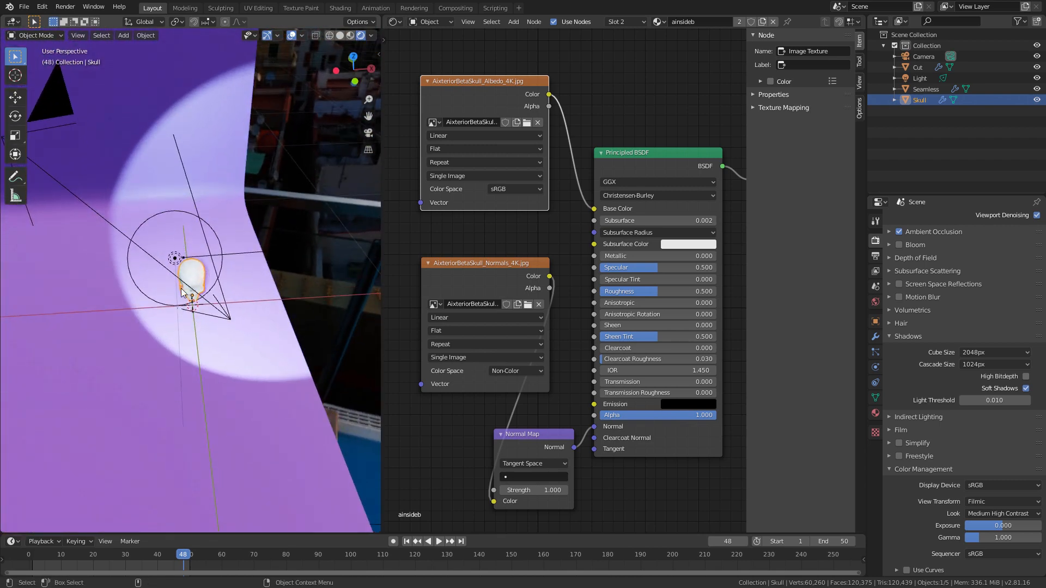
click(173, 259)
middle_drag(196, 329, 193, 157)
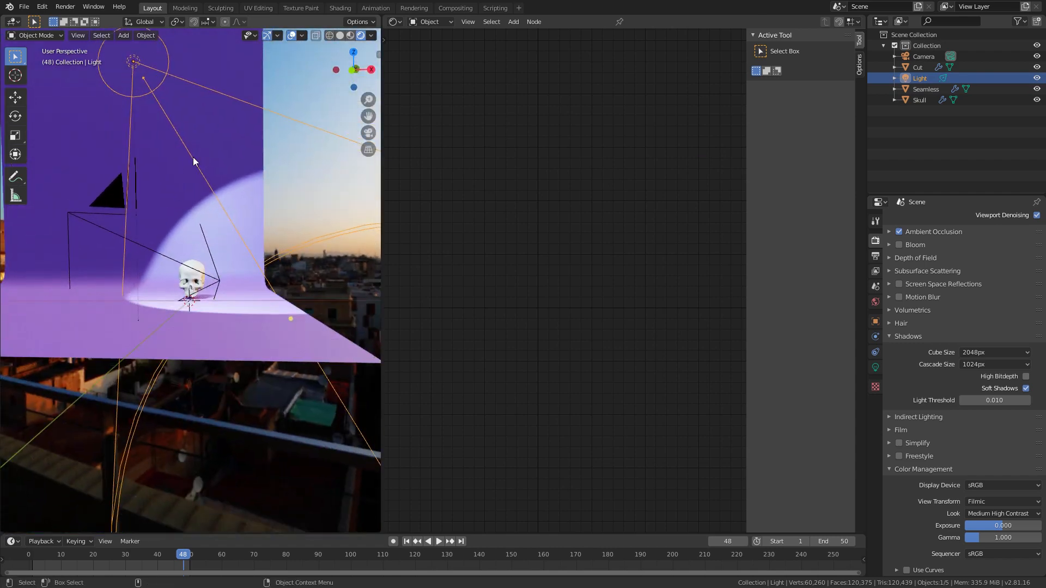
key(g)
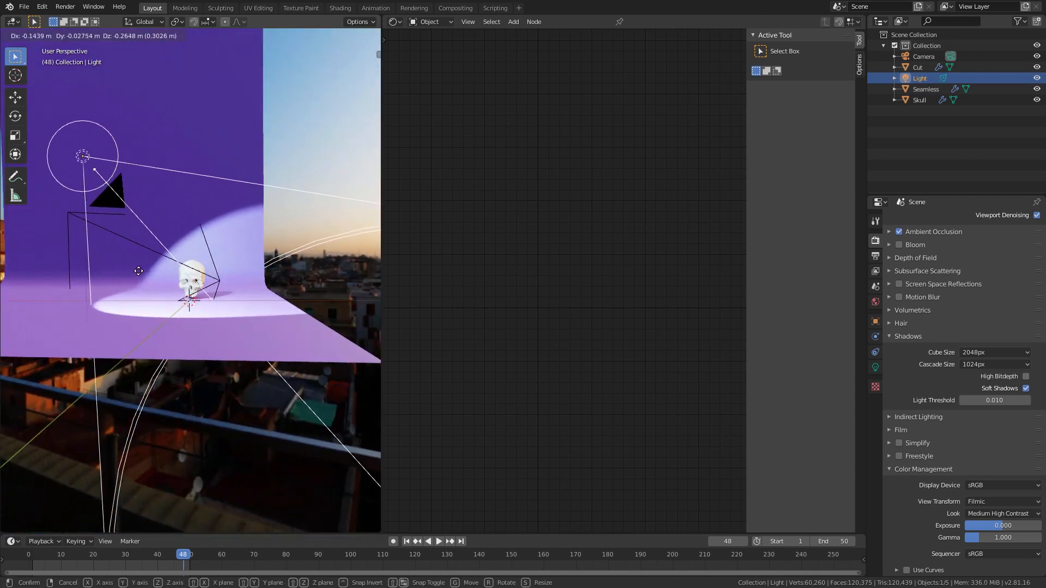
click(146, 266)
middle_drag(156, 263, 205, 366)
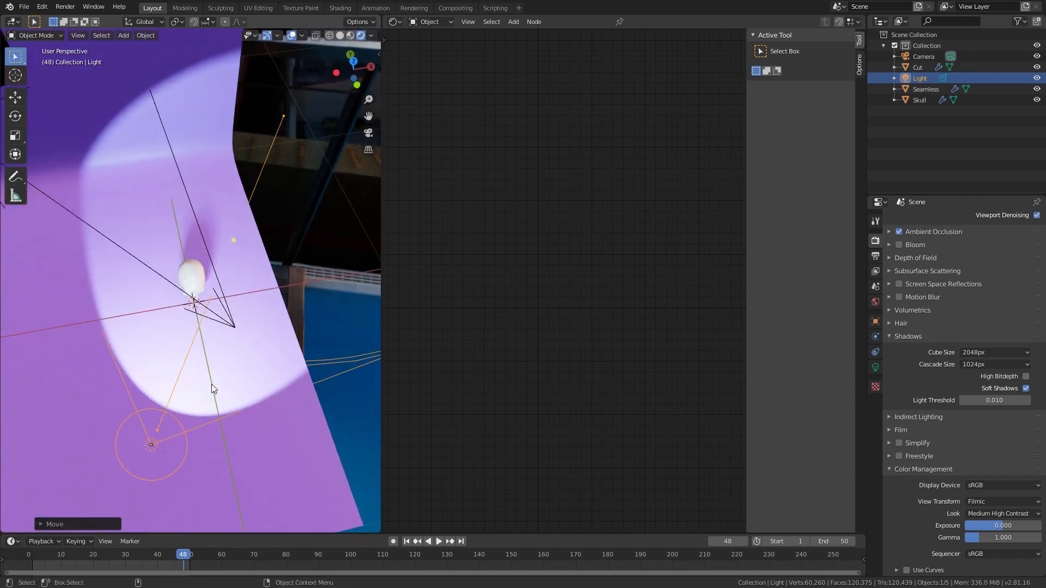
Step: Rotate the spotlight and move it farther out to the skull's side, keeping the beam on the skull, and return to the camera view
key(r)
click(273, 401)
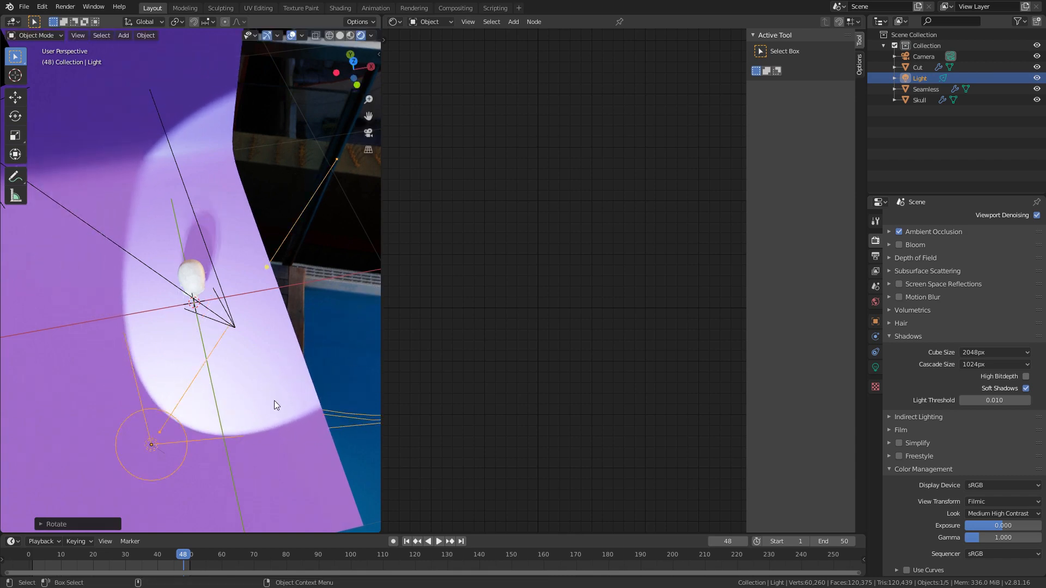
key(g)
click(214, 402)
middle_drag(360, 286, 355, 267)
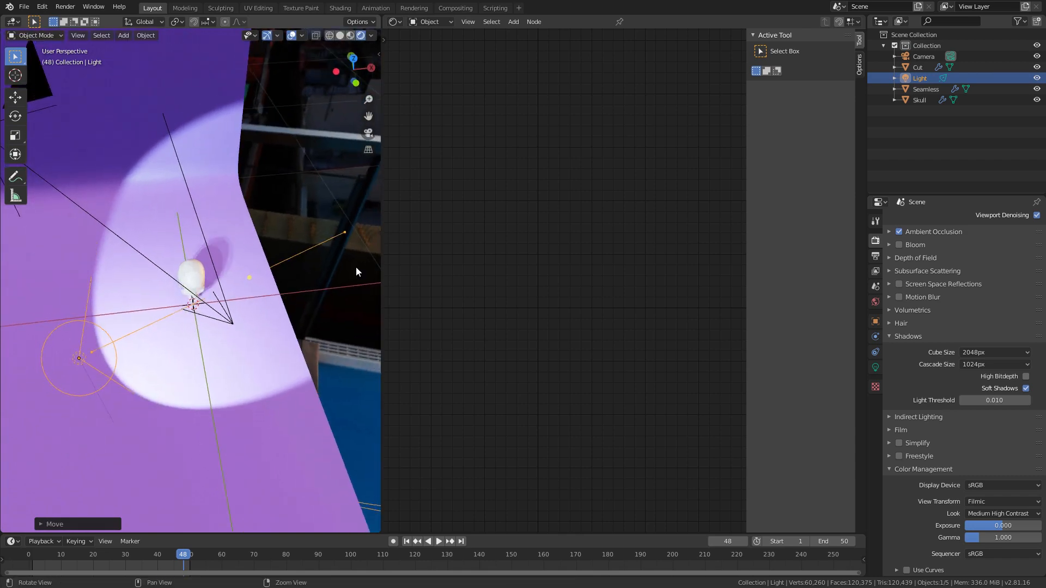
key(KP_0)
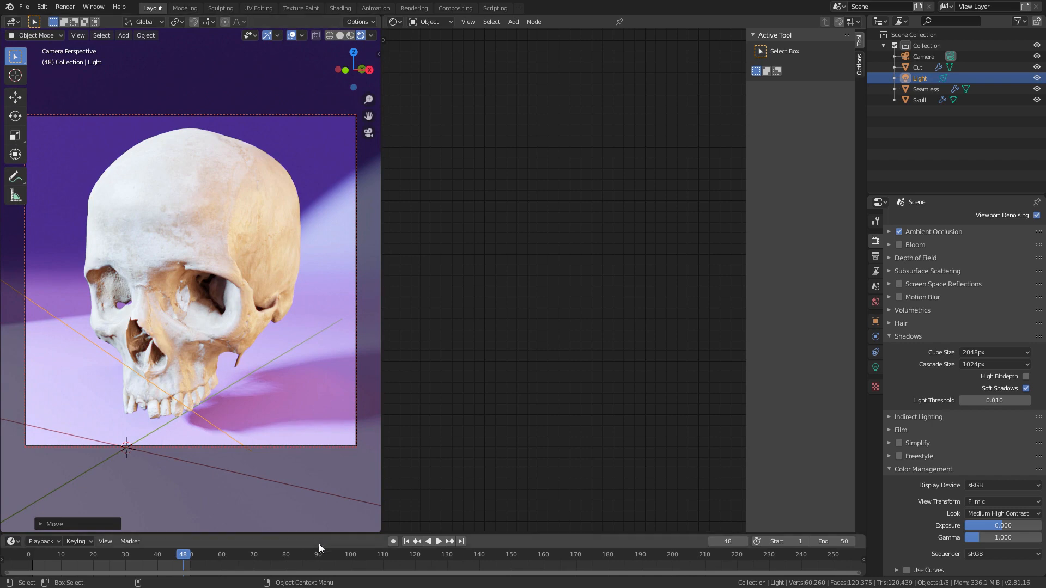
Step: Scrub and play the animation through the camera, going back to frame 28 to examine the lighting on the cut skull
mouse_move(152, 554)
mouse_down()
mouse_move(59, 552)
mouse_move(165, 557)
mouse_up()
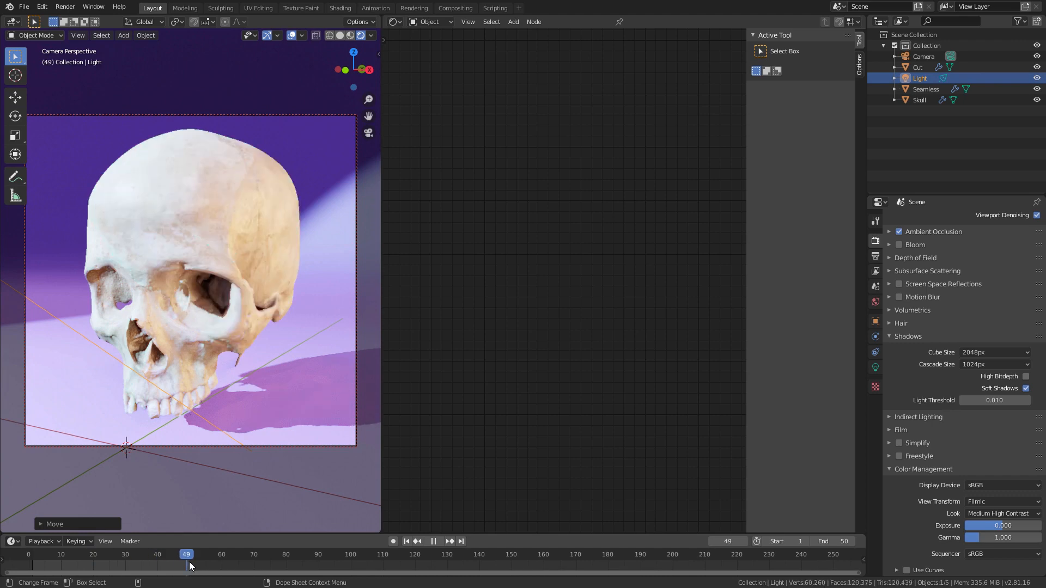
key(space)
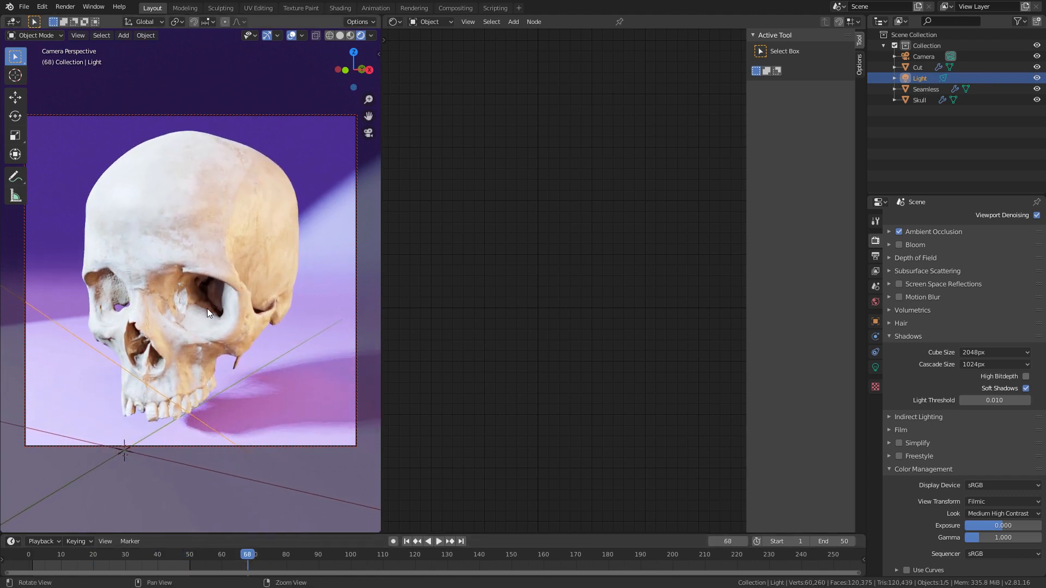
click(119, 556)
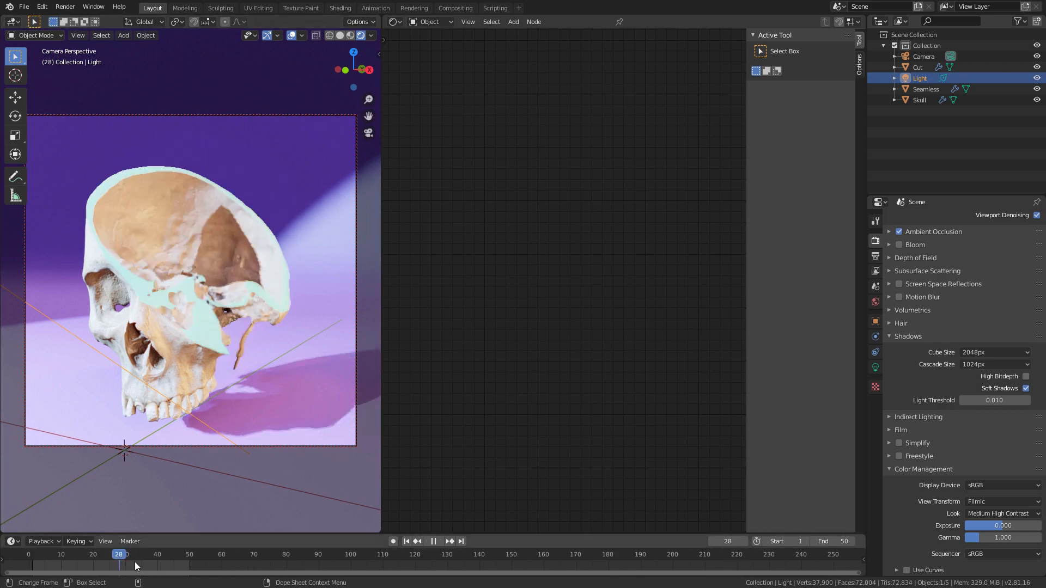